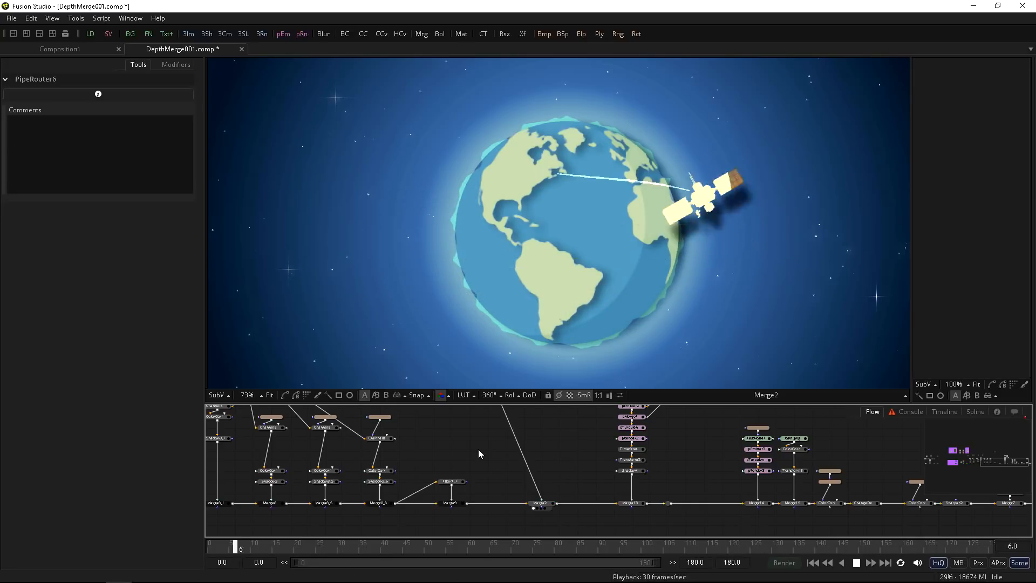
# Step: Open the Merge2 node's channel settings to examine its depth merge options
pyautogui.moveTo(479, 449); pyautogui.dragTo(470, 442)
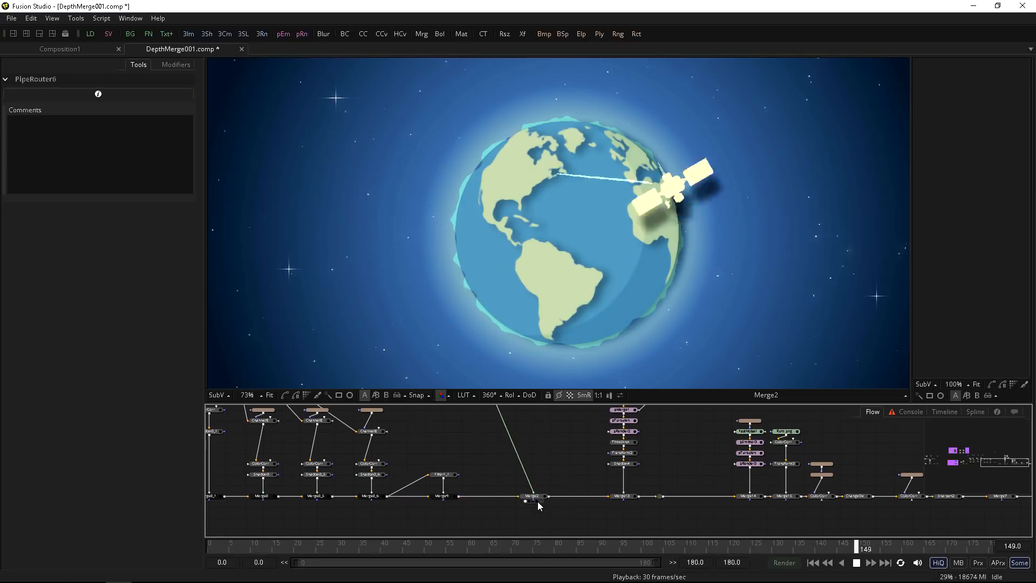
pyautogui.click(533, 496)
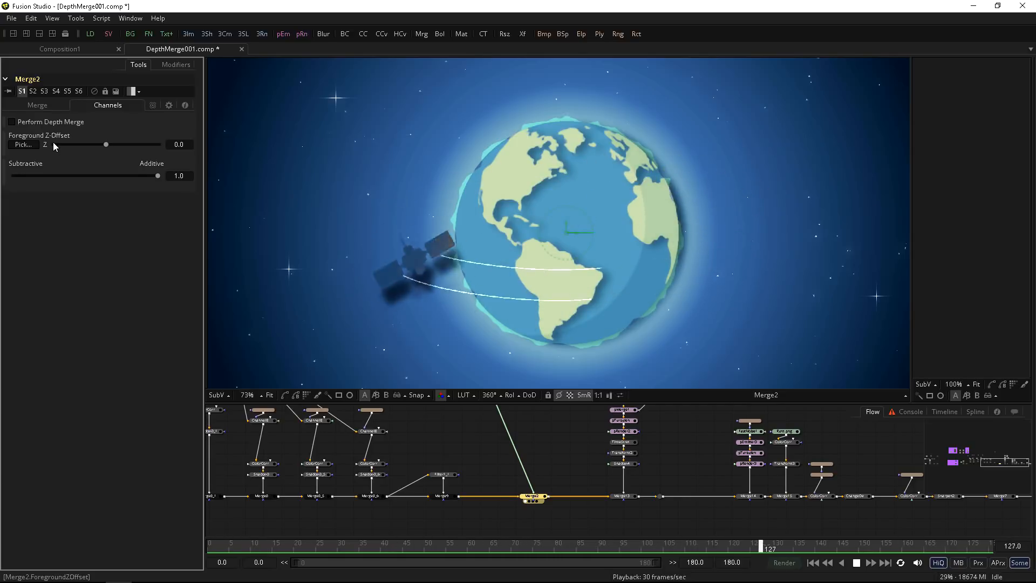
# Step: Stop playback and add a Background node with an Ellipse mask inside the DepthMerge group
pyautogui.moveTo(302, 504); pyautogui.dragTo(580, 484)
pyautogui.scroll(-3, 584, 486)
pyautogui.scroll(6, 325, 490)
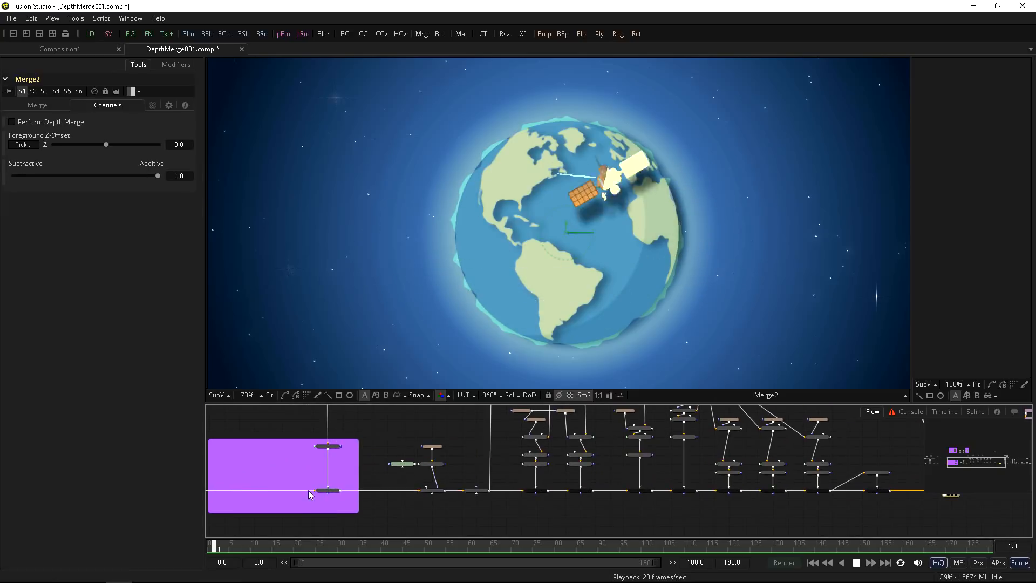
pyautogui.press('space')
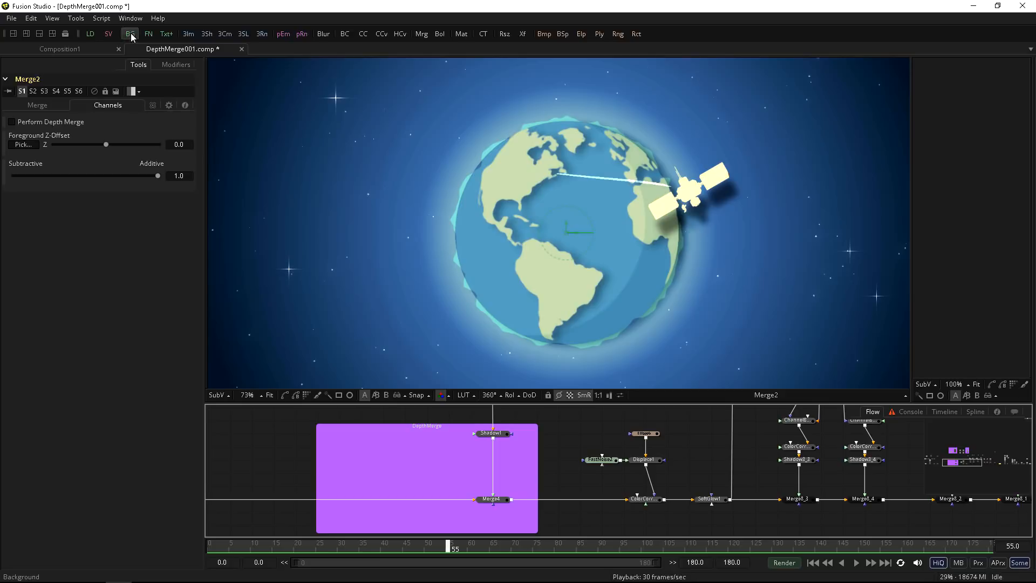
pyautogui.click(391, 465)
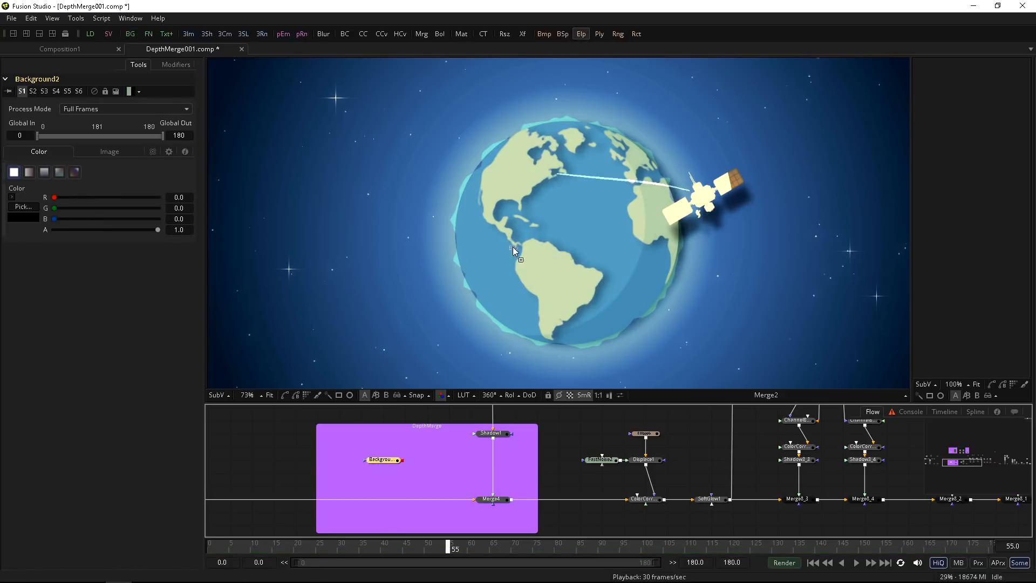
pyautogui.click(382, 445)
# Step: View Merge4 and resize the ellipse mask to match the globe's outline, about 0.297 in width and height
pyautogui.moveTo(489, 500); pyautogui.dragTo(474, 340)
pyautogui.moveTo(388, 495); pyautogui.dragTo(420, 487)
pyautogui.scroll(1, 419, 466)
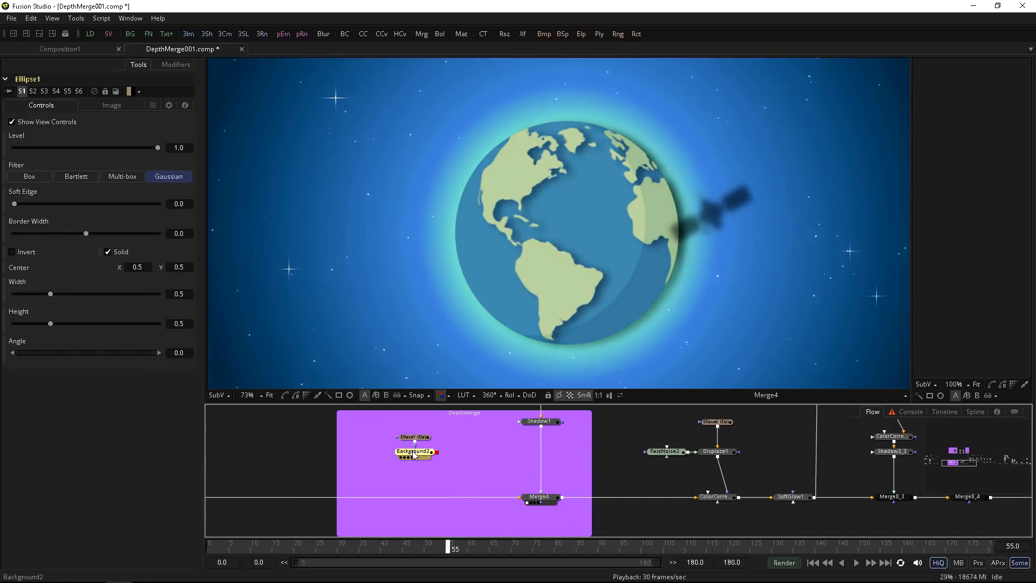
pyautogui.click(415, 455)
pyautogui.click(414, 436)
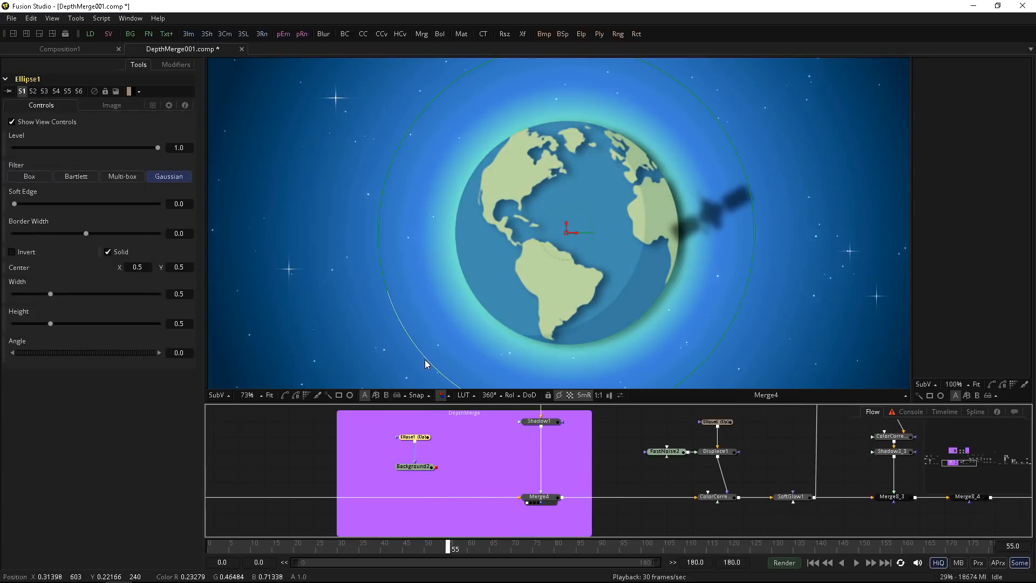
pyautogui.moveTo(425, 361); pyautogui.dragTo(459, 332)
pyautogui.moveTo(434, 368); pyautogui.dragTo(487, 313)
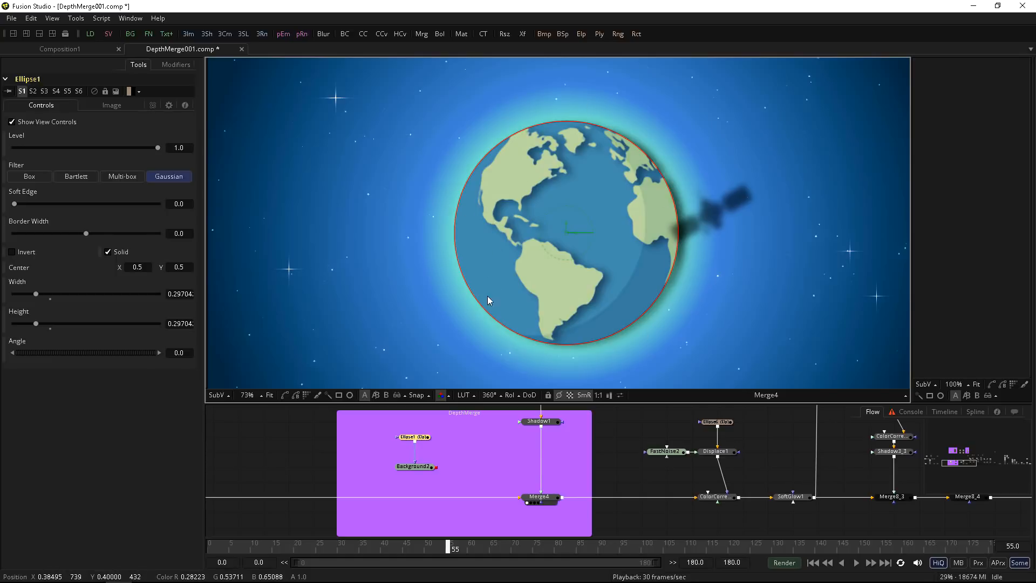
# Step: Place the new Background node just below its mask, show it in the viewer and set its image depth to float16
pyautogui.moveTo(430, 466); pyautogui.dragTo(429, 451)
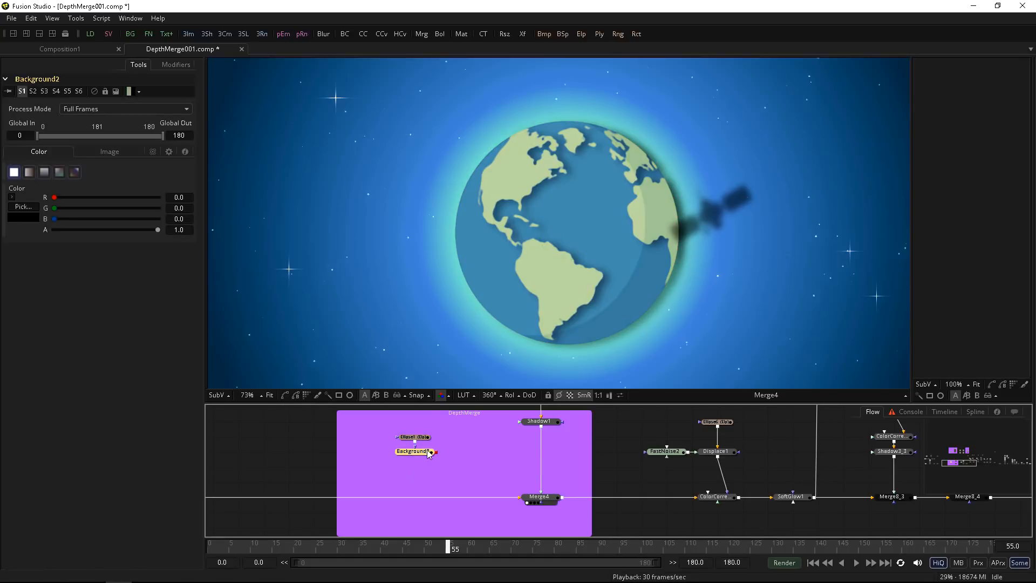
pyautogui.press('1')
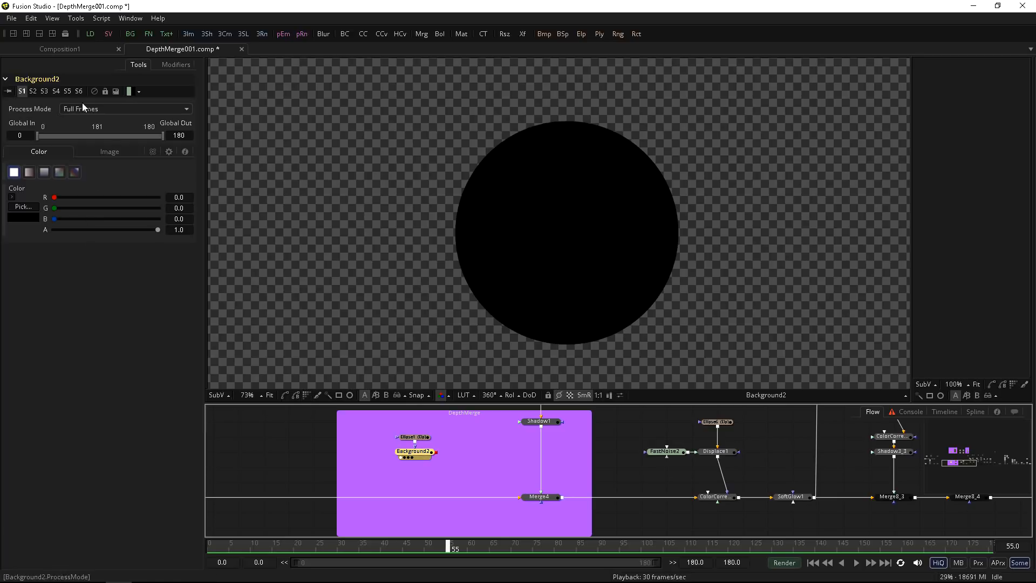
pyautogui.click(110, 152)
pyautogui.click(120, 280)
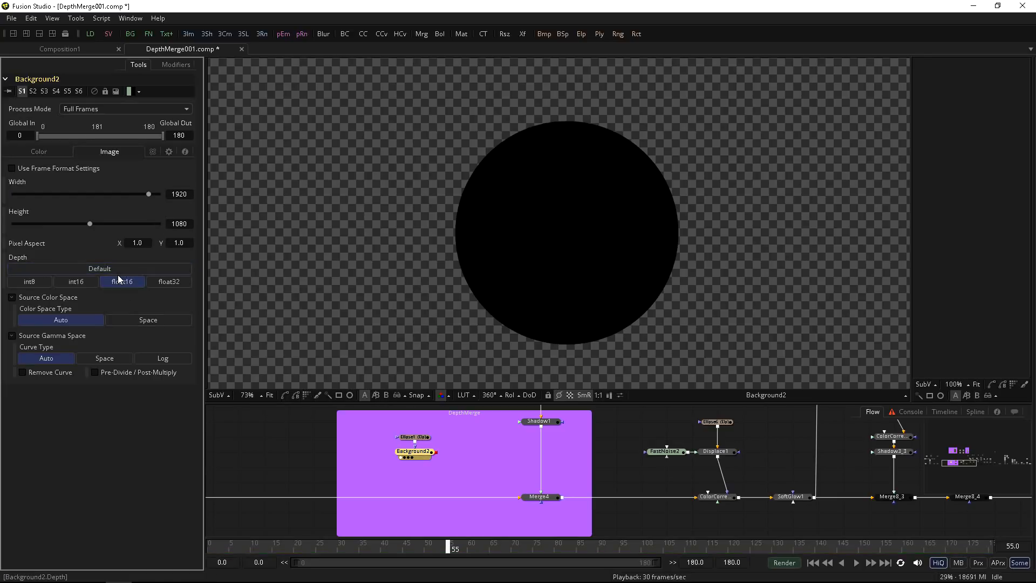
# Step: Fill the Background with a linear gradient running vertically from black at the circle's bottom edge to white at its top edge
pyautogui.click(51, 153)
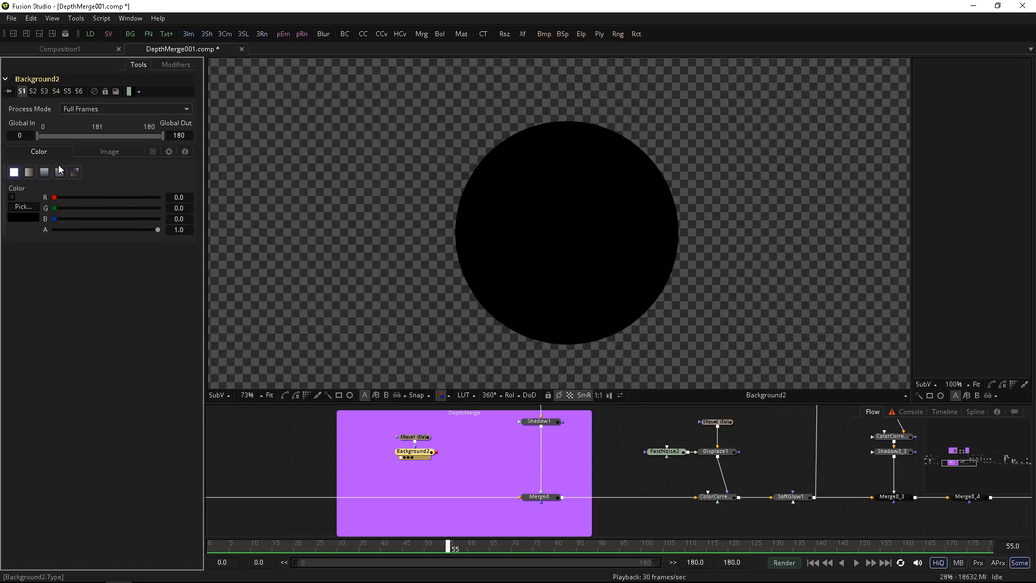
pyautogui.click(78, 172)
pyautogui.moveTo(328, 272); pyautogui.dragTo(384, 278)
pyautogui.scroll(-1, 384, 278)
pyautogui.moveTo(280, 246); pyautogui.dragTo(572, 339)
pyautogui.moveTo(866, 246); pyautogui.dragTo(570, 158)
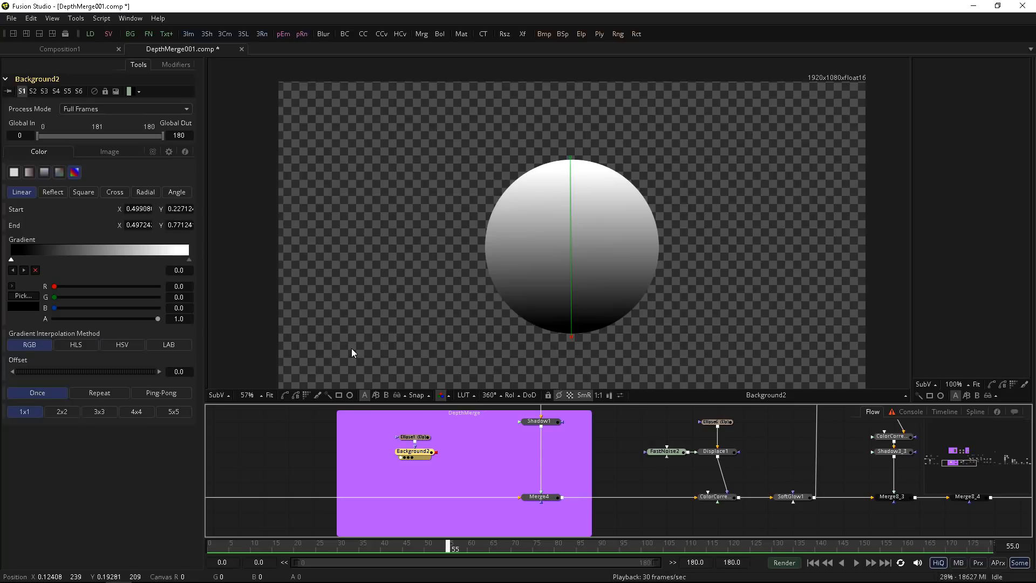
# Step: Insert a Channel Booleans node in the main line before Merge4 and connect the Background to its foreground input
pyautogui.hotkey('shift', 'space')
pyautogui.write('bol')
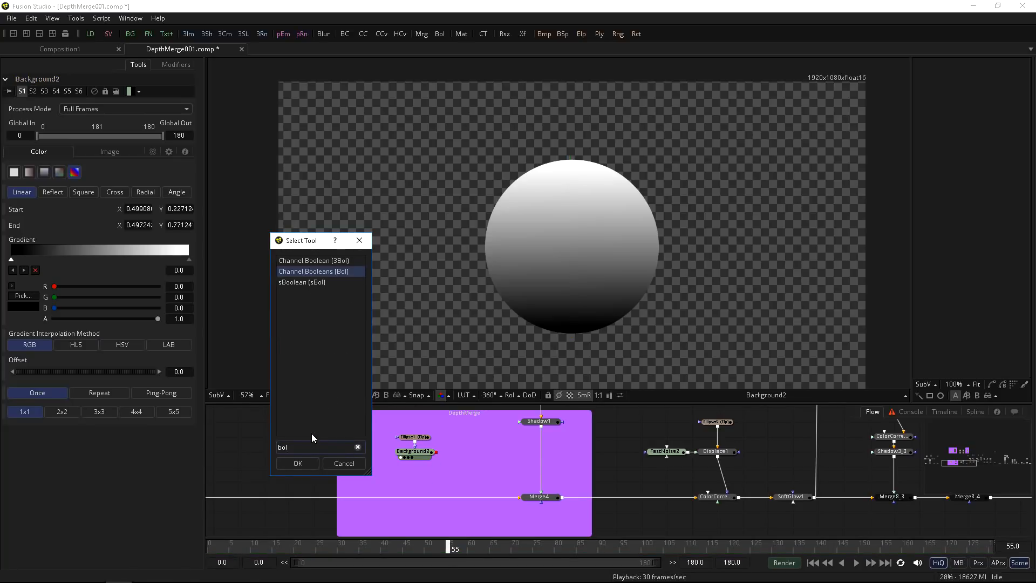
pyautogui.press('Return')
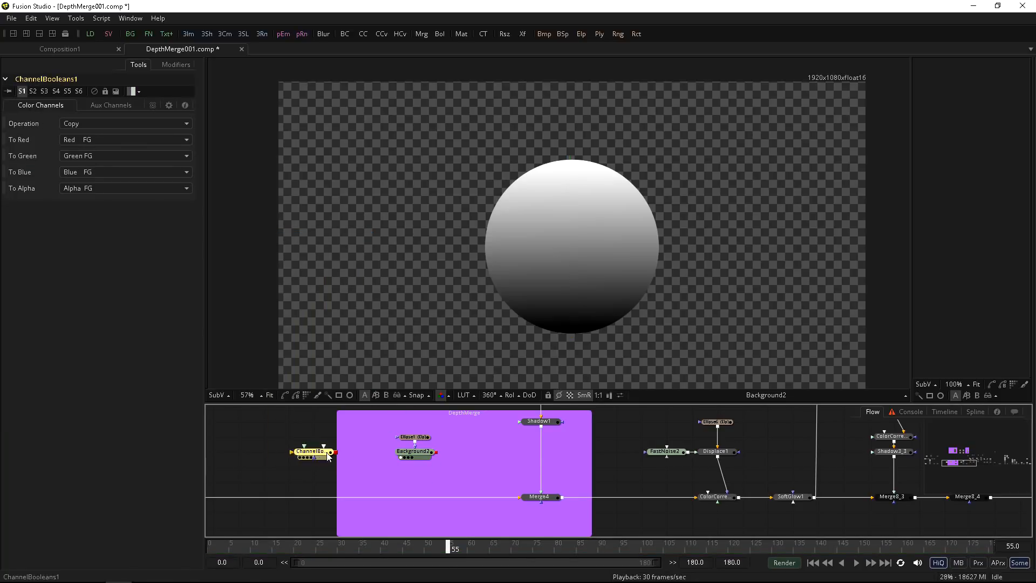
pyautogui.moveTo(331, 458); pyautogui.dragTo(419, 499)
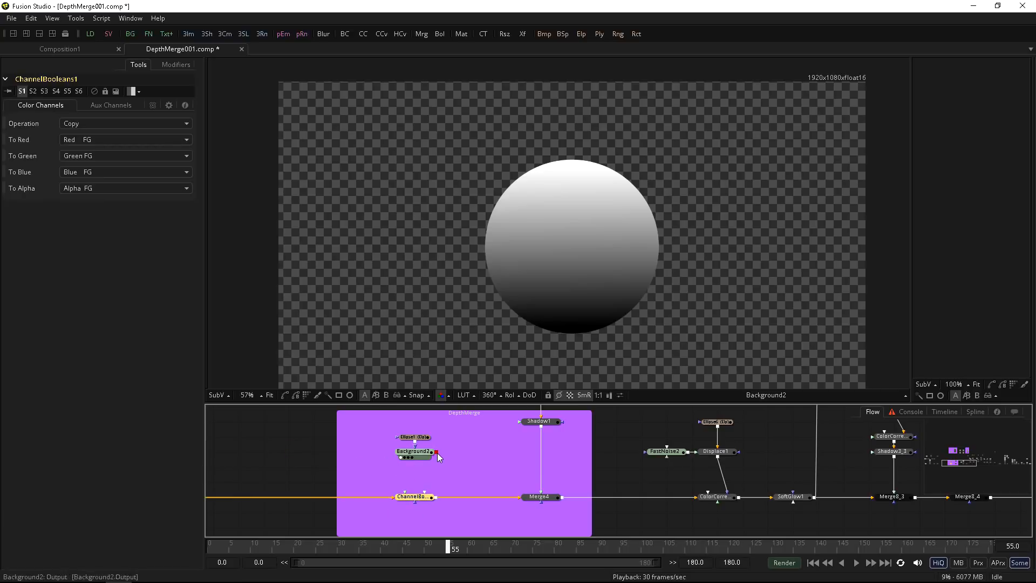
pyautogui.moveTo(437, 452); pyautogui.dragTo(422, 499)
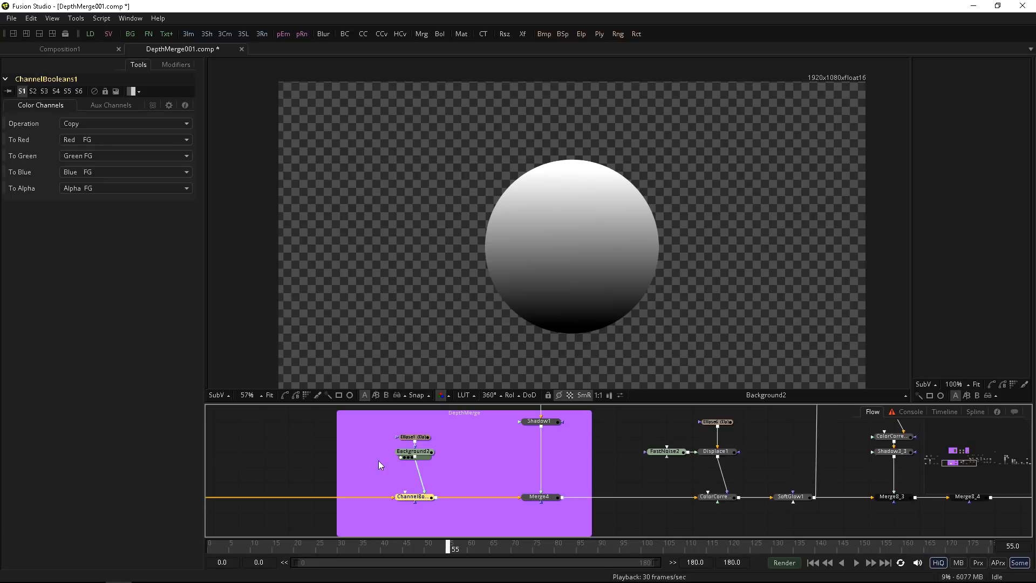
# Step: Set the Channel Booleans red, green, blue and alpha outputs to Do Nothing
pyautogui.click(77, 144)
pyautogui.click(69, 161)
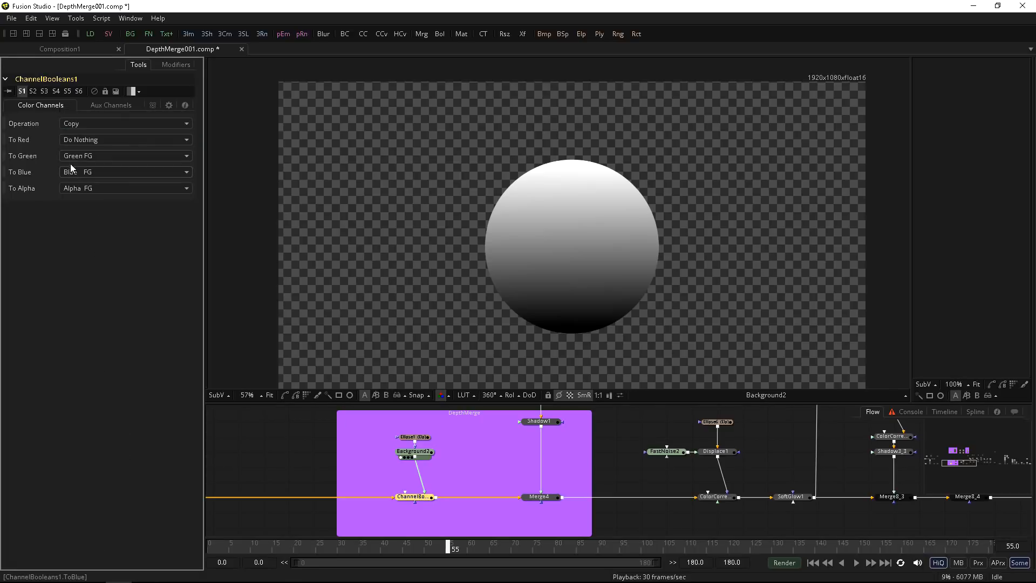
pyautogui.click(69, 164)
pyautogui.click(69, 161)
pyautogui.click(71, 170)
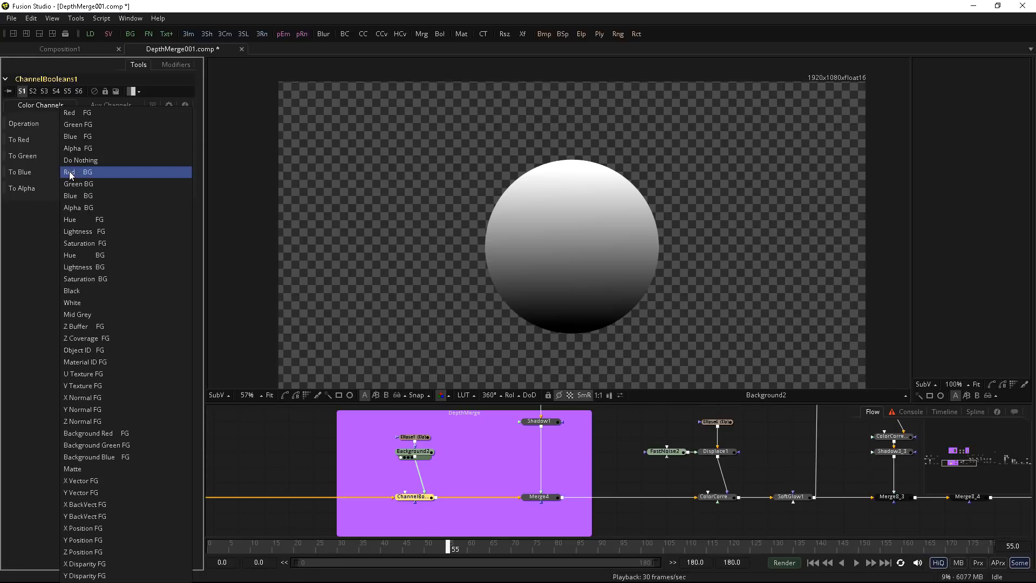
pyautogui.click(70, 171)
pyautogui.click(70, 189)
pyautogui.click(70, 160)
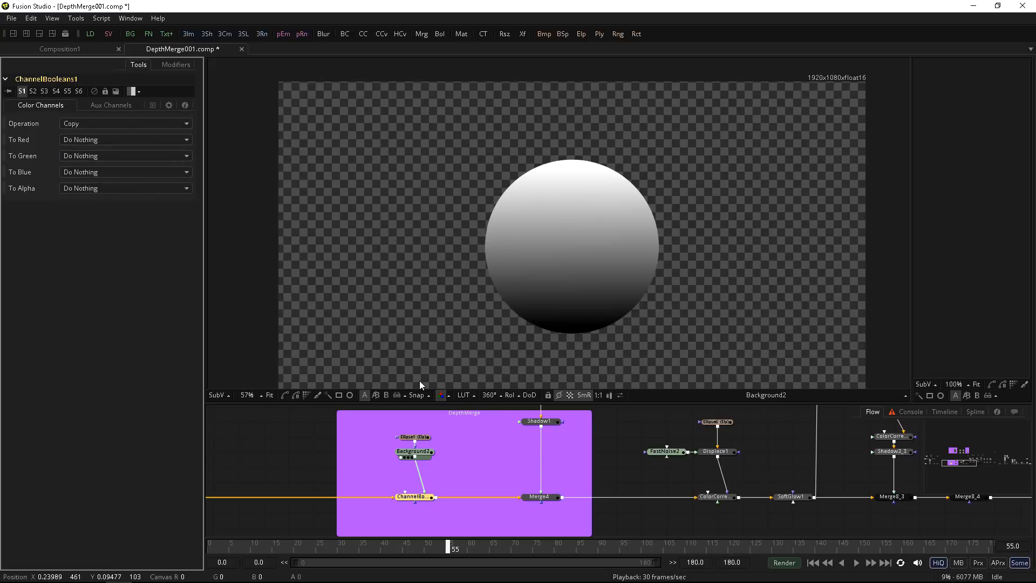
# Step: Enable extra channels on the Channel Booleans node and set To Z Buffer to Red FG
pyautogui.click(95, 108)
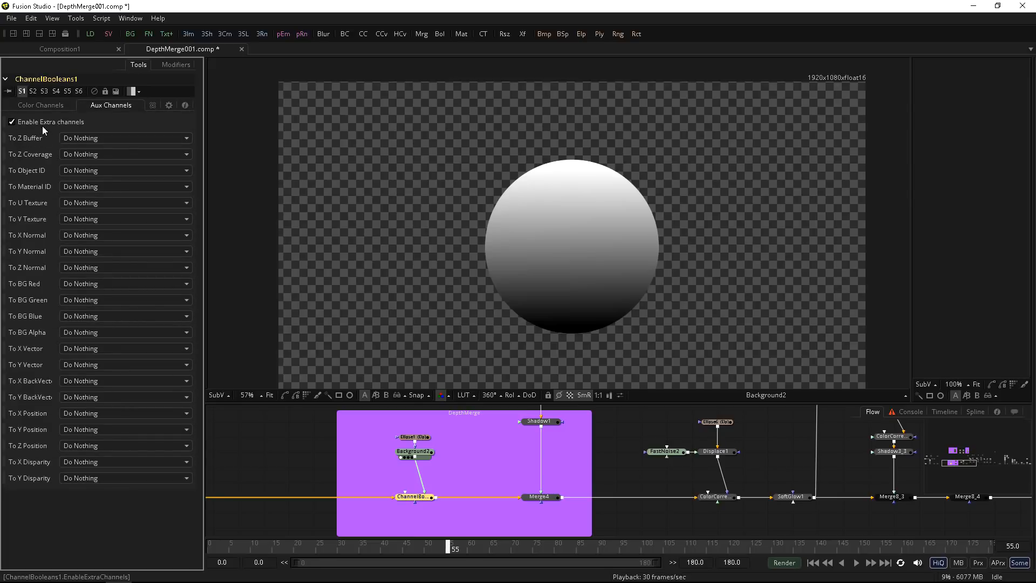
pyautogui.click(77, 138)
pyautogui.click(53, 94)
# Step: View the Channel Booleans node's Z channel with normalized display, then return to the color view and its color channel settings
pyautogui.click(401, 503)
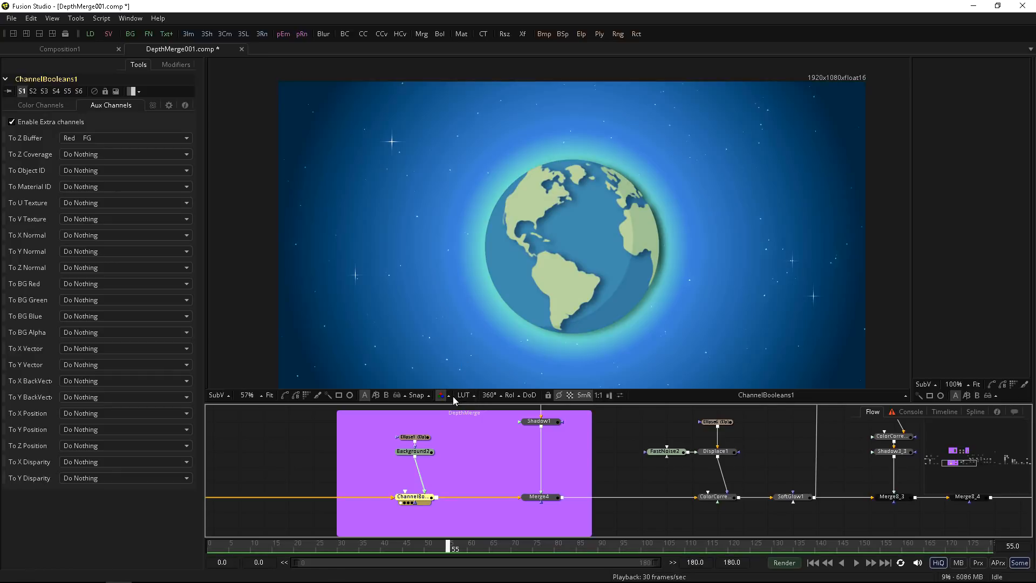
pyautogui.click(451, 396)
pyautogui.click(457, 384)
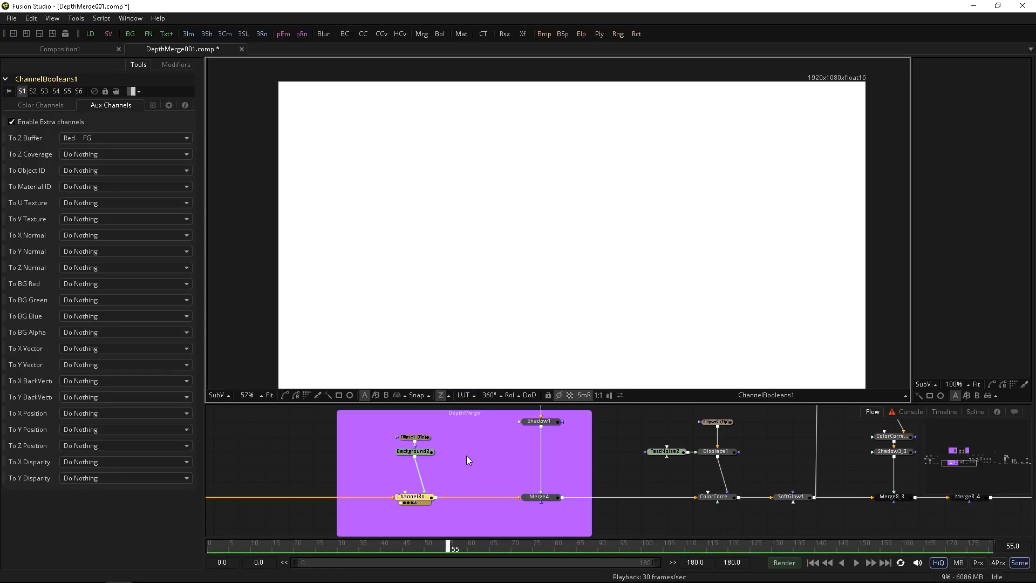
pyautogui.click(609, 395)
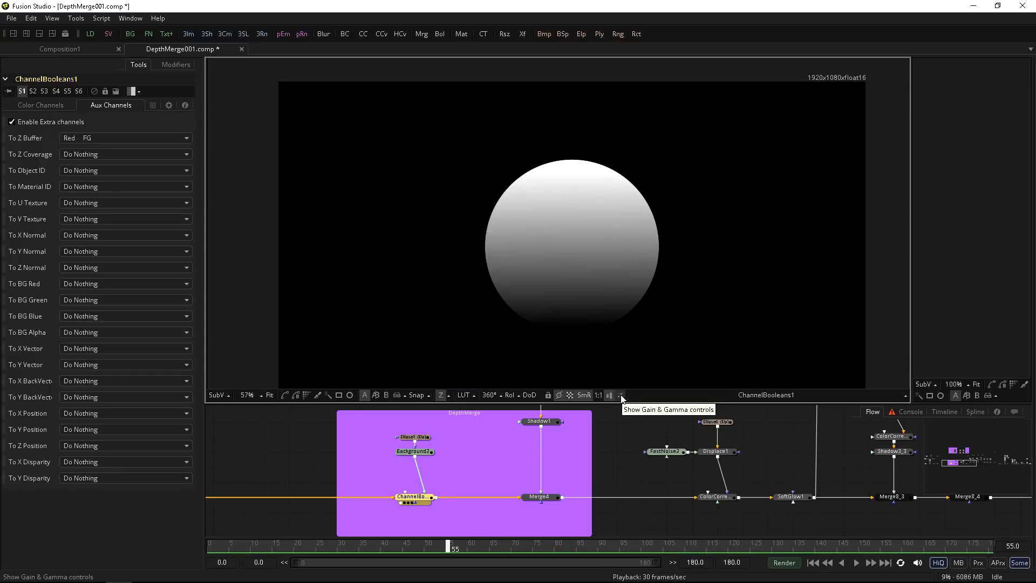
pyautogui.click(448, 395)
pyautogui.click(447, 324)
pyautogui.click(41, 105)
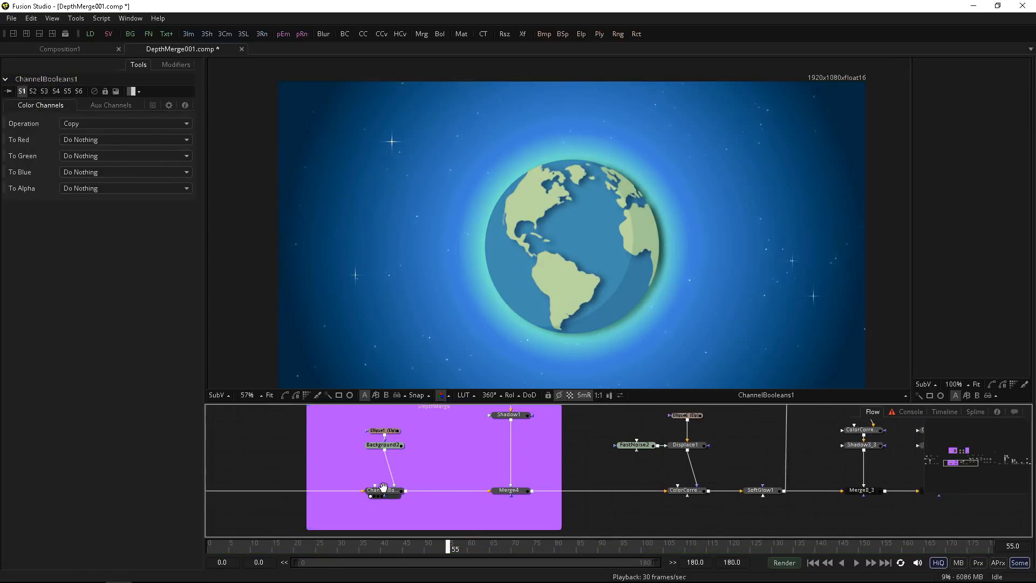
# Step: Disable the Merge4 node that adds the satellite's shadow
pyautogui.click(458, 496)
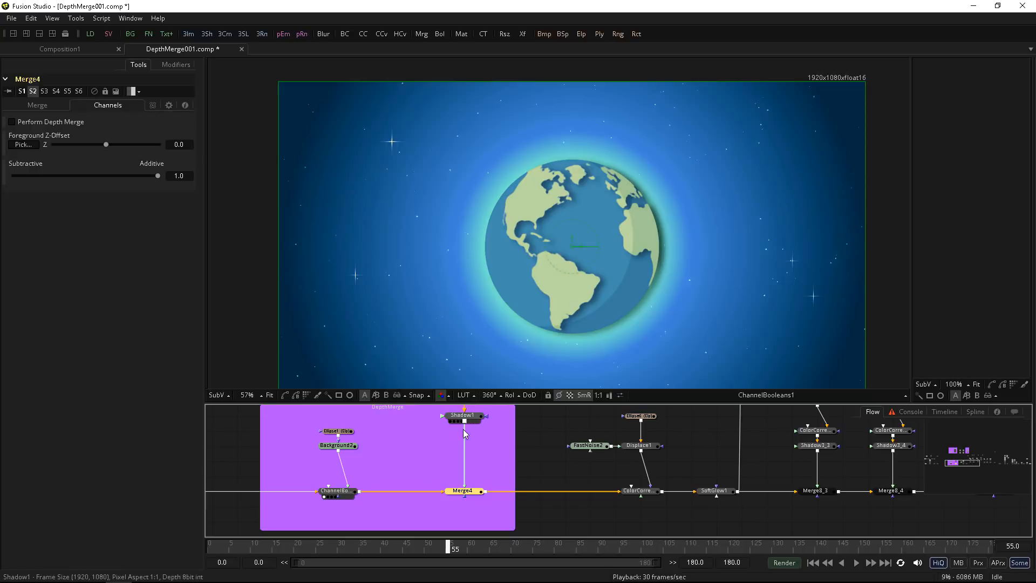
pyautogui.hotkey('ctrl', 'p')
pyautogui.click(545, 517)
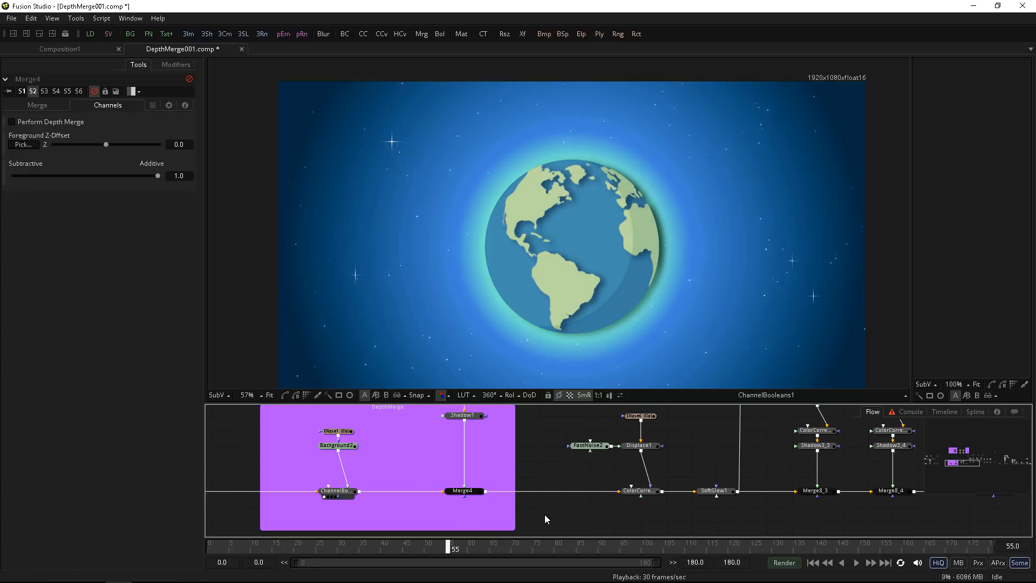
# Step: Show the Merge2 node in the viewer and go to frame 79, where the satellite overlaps the globe's edge
pyautogui.moveTo(453, 506); pyautogui.dragTo(449, 504)
pyautogui.scroll(-3, 599, 475)
pyautogui.moveTo(599, 475); pyautogui.dragTo(334, 477)
pyautogui.moveTo(734, 482); pyautogui.dragTo(351, 480)
pyautogui.scroll(3, 488, 491)
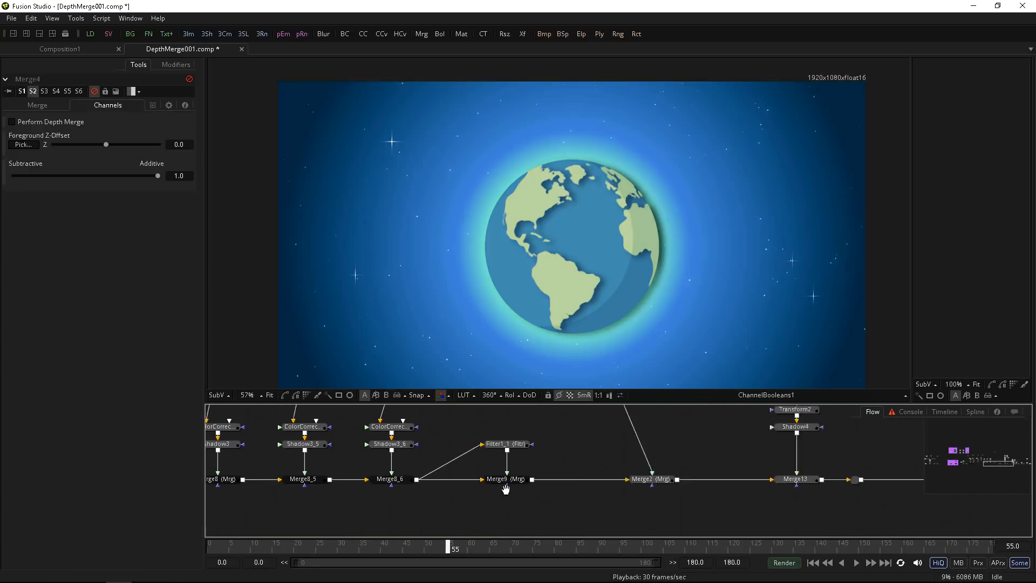
pyautogui.moveTo(507, 490); pyautogui.dragTo(407, 488)
pyautogui.moveTo(550, 476); pyautogui.dragTo(450, 268)
pyautogui.moveTo(442, 548); pyautogui.dragTo(555, 535)
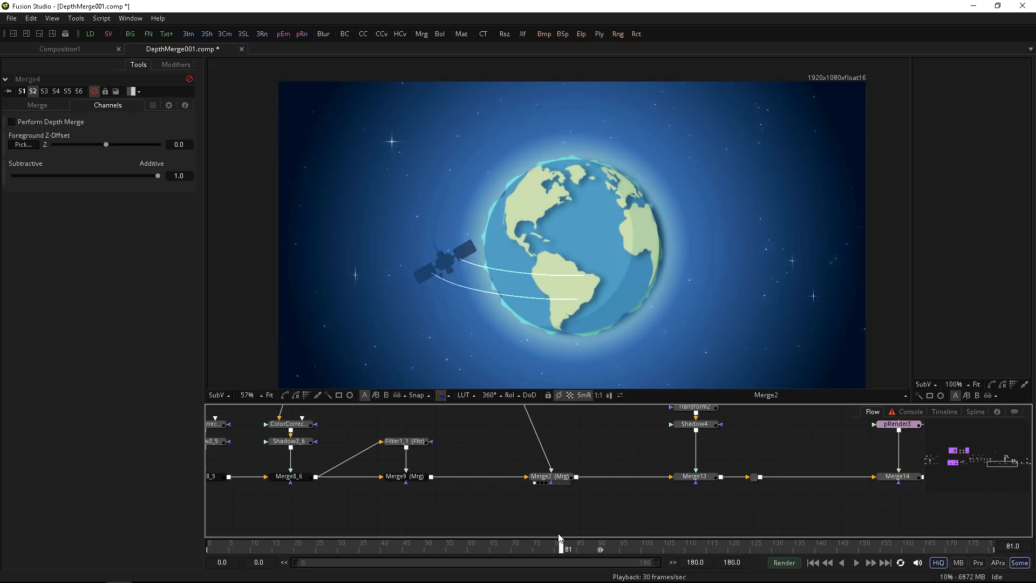
pyautogui.click(563, 547)
pyautogui.moveTo(556, 547); pyautogui.dragTo(552, 567)
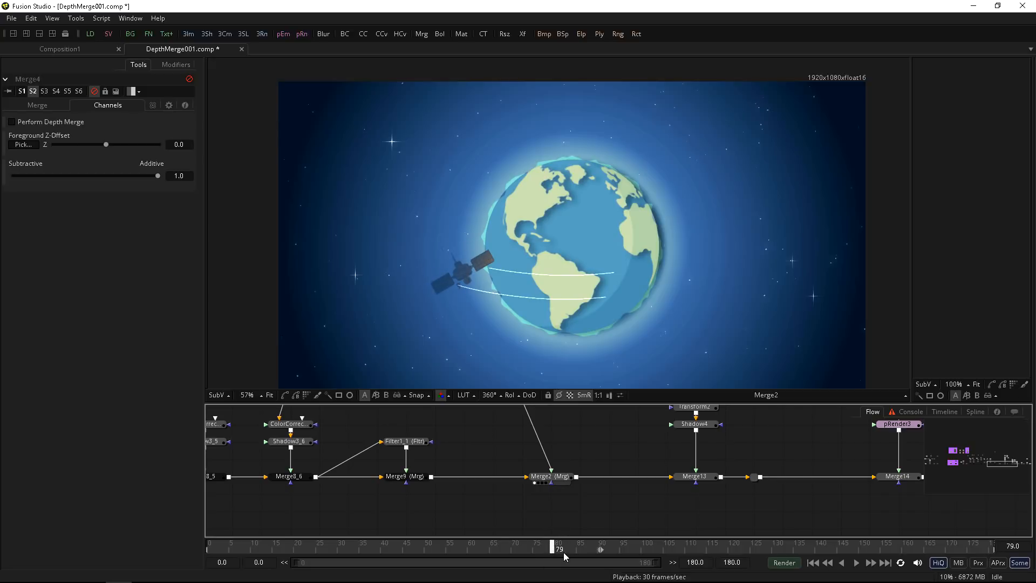
# Step: Enable Perform Depth Merge on Merge2 and sample a foreground Z-offset of about 0.4885 from the globe in the viewer
pyautogui.click(570, 484)
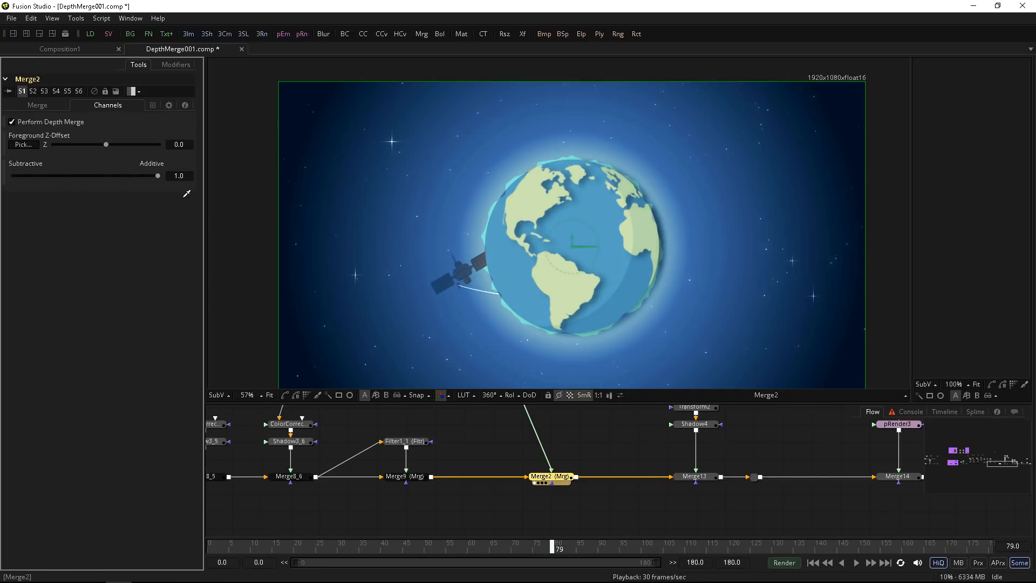
pyautogui.moveTo(186, 193); pyautogui.dragTo(505, 248)
# Step: Play the animation to check how the satellite passes behind and in front of the globe
pyautogui.moveTo(554, 544); pyautogui.dragTo(651, 545)
pyautogui.press('space')
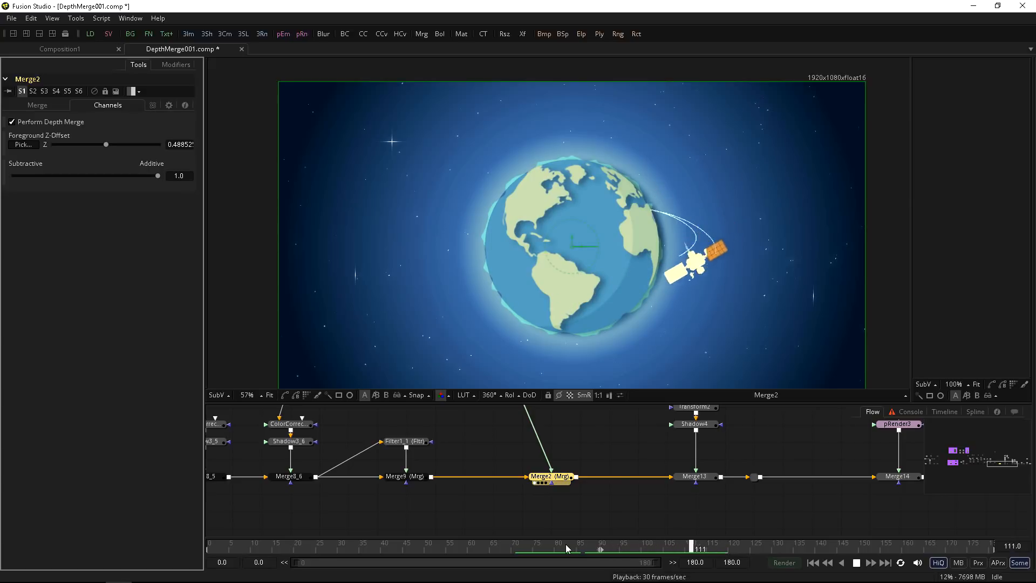
pyautogui.press('space')
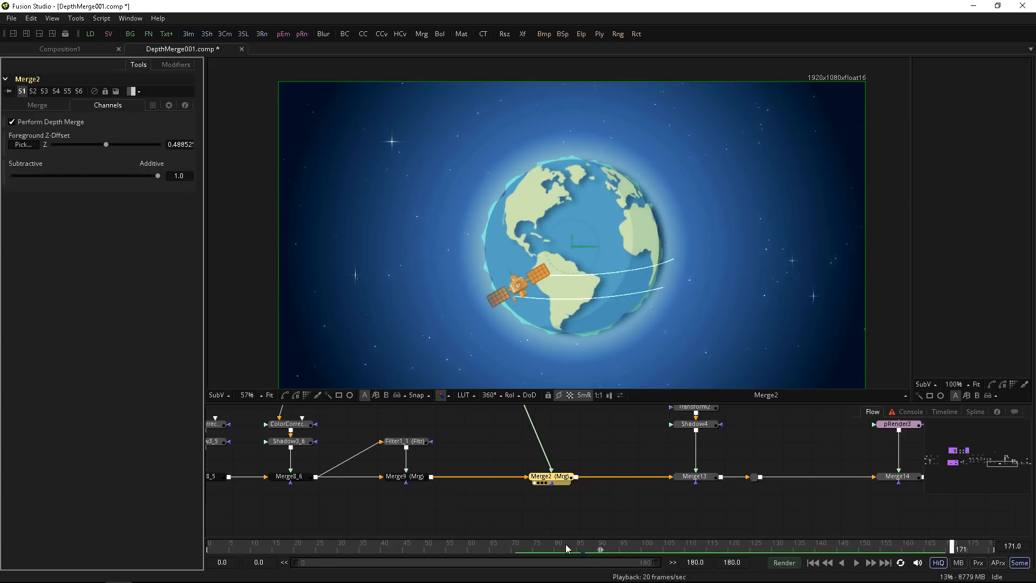
# Step: Re-enable the Merge4 shadow node in the DepthMerge group
pyautogui.scroll(-3, 464, 465)
pyautogui.moveTo(324, 470); pyautogui.dragTo(464, 465)
pyautogui.scroll(2, 314, 492)
pyautogui.scroll(2, 314, 491)
pyautogui.moveTo(343, 515); pyautogui.dragTo(543, 525)
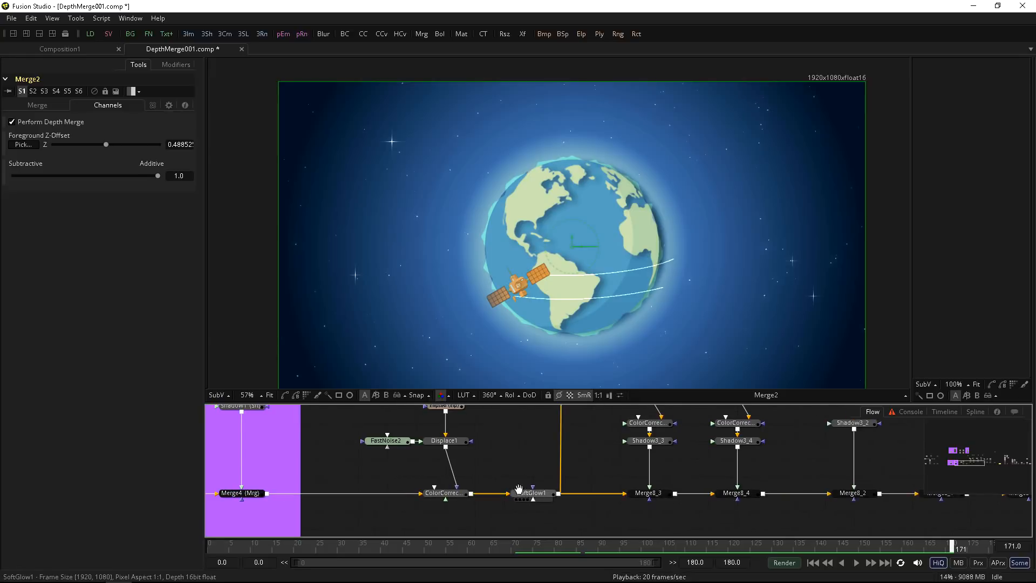
pyautogui.moveTo(415, 485); pyautogui.dragTo(464, 487)
pyautogui.moveTo(354, 506)
pyautogui.mouseDown()
pyautogui.moveTo(577, 502)
pyautogui.moveTo(587, 526)
pyautogui.mouseUp()
pyautogui.click(523, 510)
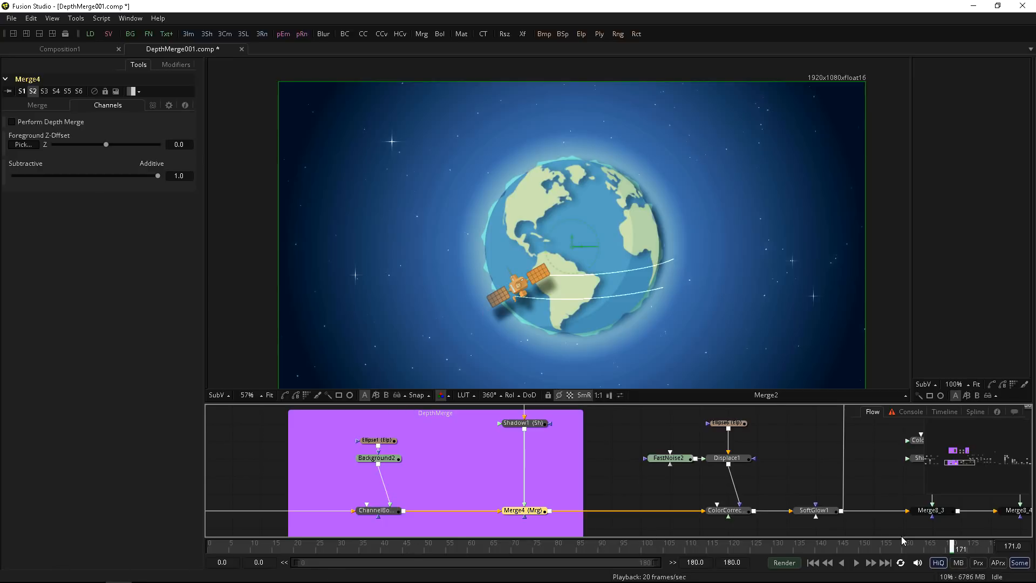
# Step: Enable Perform Depth Merge on Merge4 and sample a foreground Z-offset of about 0.4455 from the globe, checking around frames 120–128
pyautogui.moveTo(895, 547); pyautogui.dragTo(768, 548)
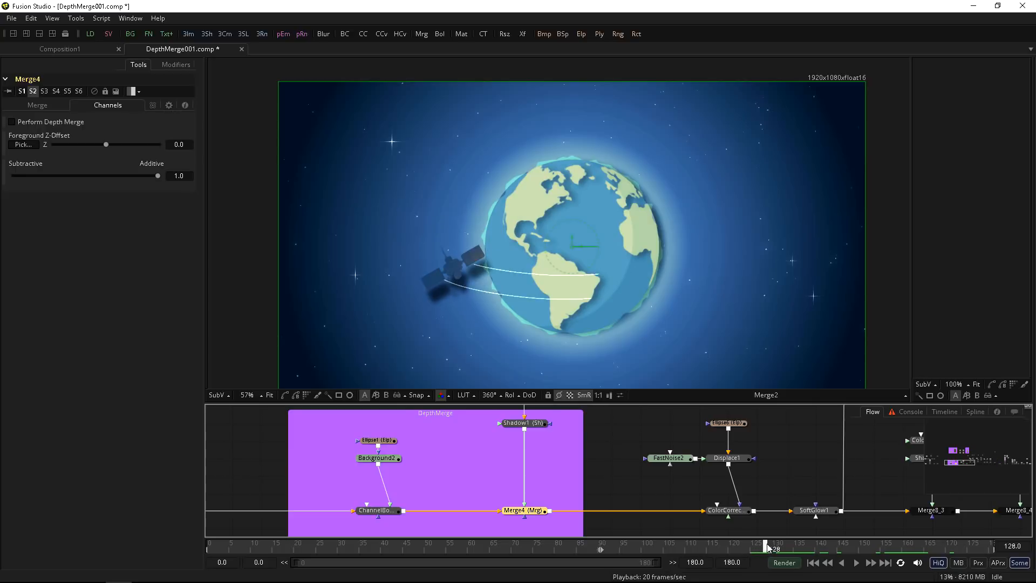
pyautogui.click(12, 122)
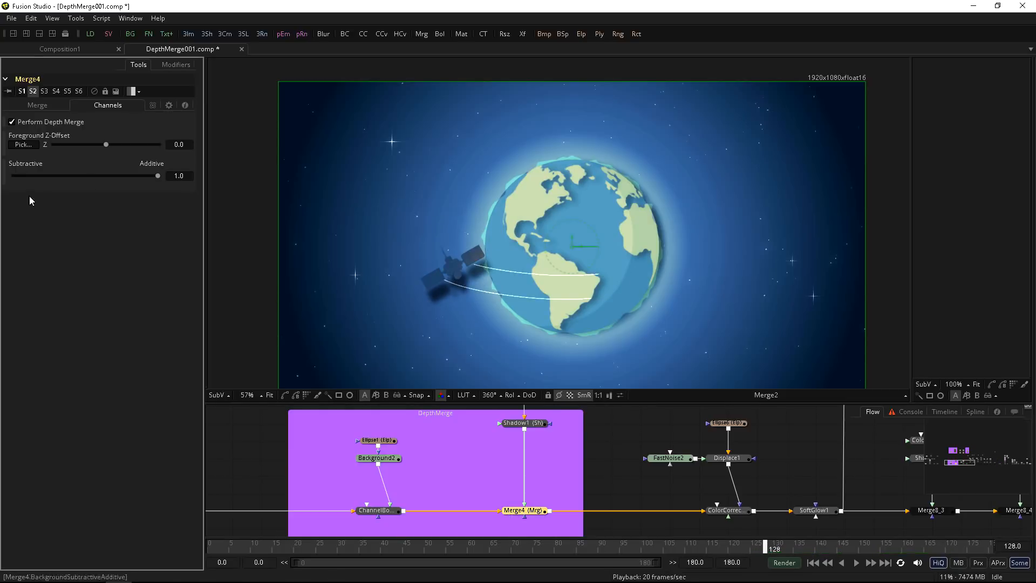
pyautogui.moveTo(27, 144); pyautogui.dragTo(571, 286)
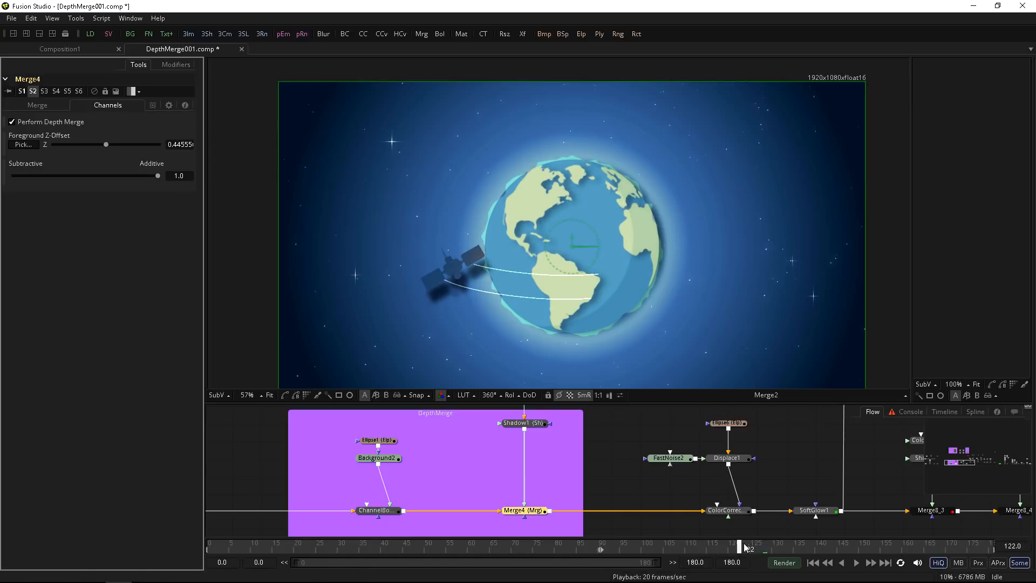
pyautogui.moveTo(744, 546); pyautogui.dragTo(712, 553)
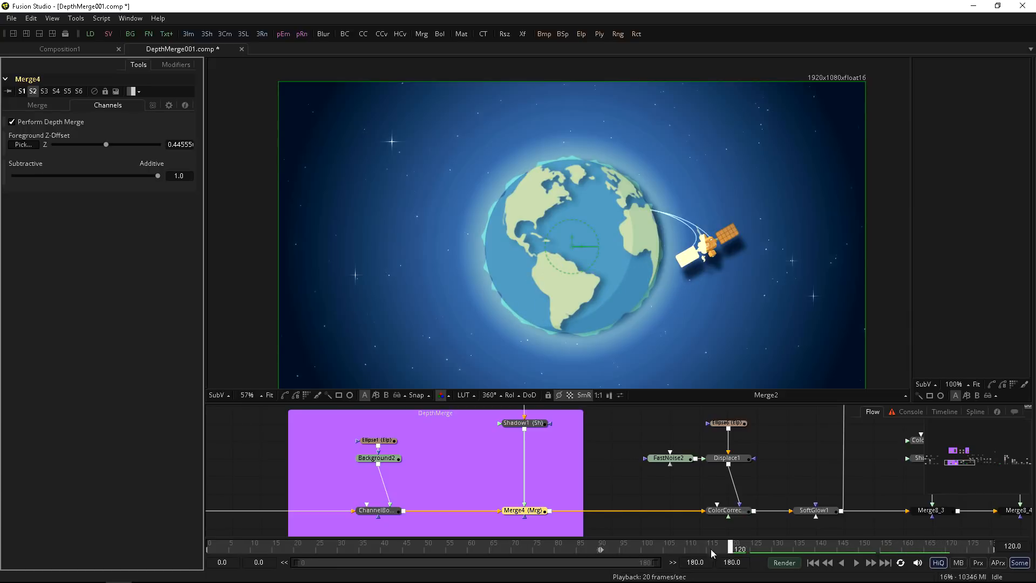
# Step: Connect Ellipse1 to Merge4 as its mask and check the satellite's shadow around frame 76 and in playback
pyautogui.moveTo(378, 440); pyautogui.dragTo(505, 515)
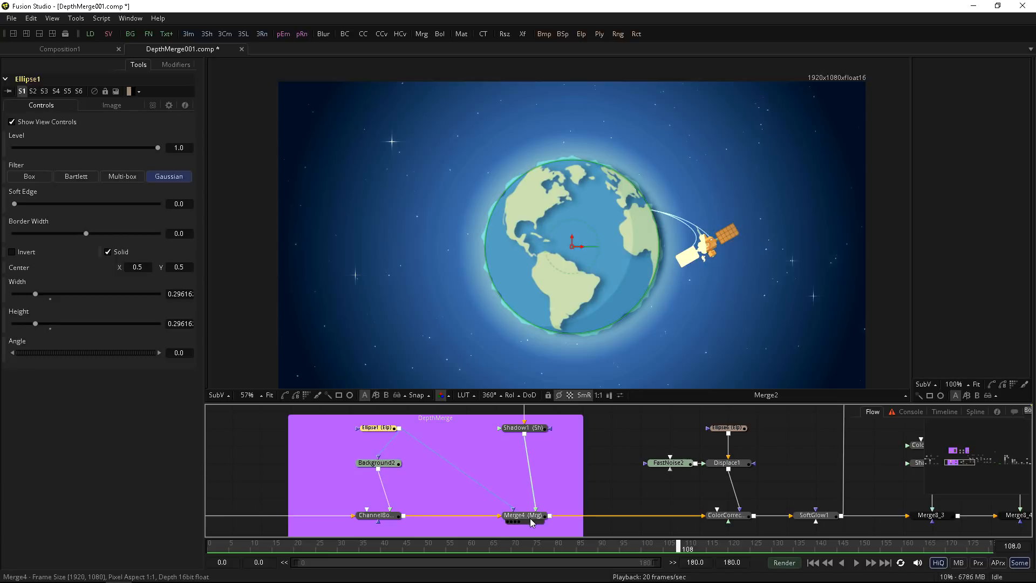
pyautogui.moveTo(571, 556); pyautogui.dragTo(539, 549)
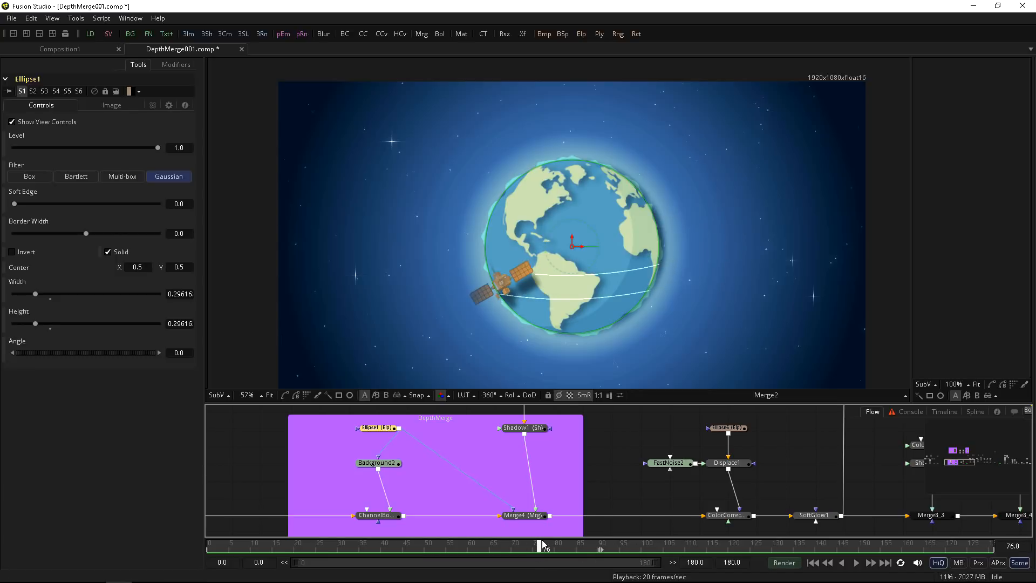
pyautogui.click(517, 516)
pyautogui.click(42, 104)
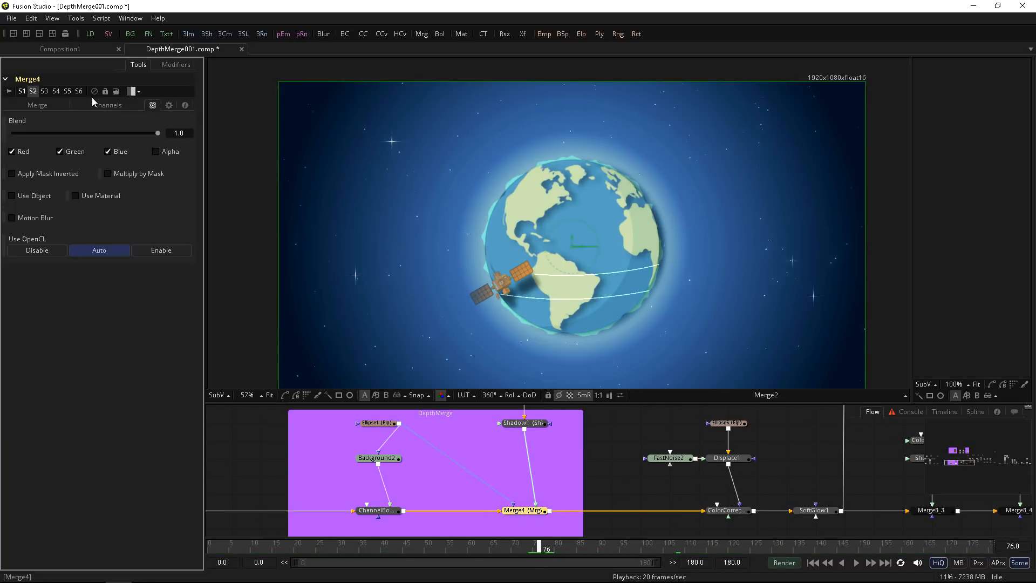
pyautogui.click(32, 107)
pyautogui.scroll(-4, 566, 470)
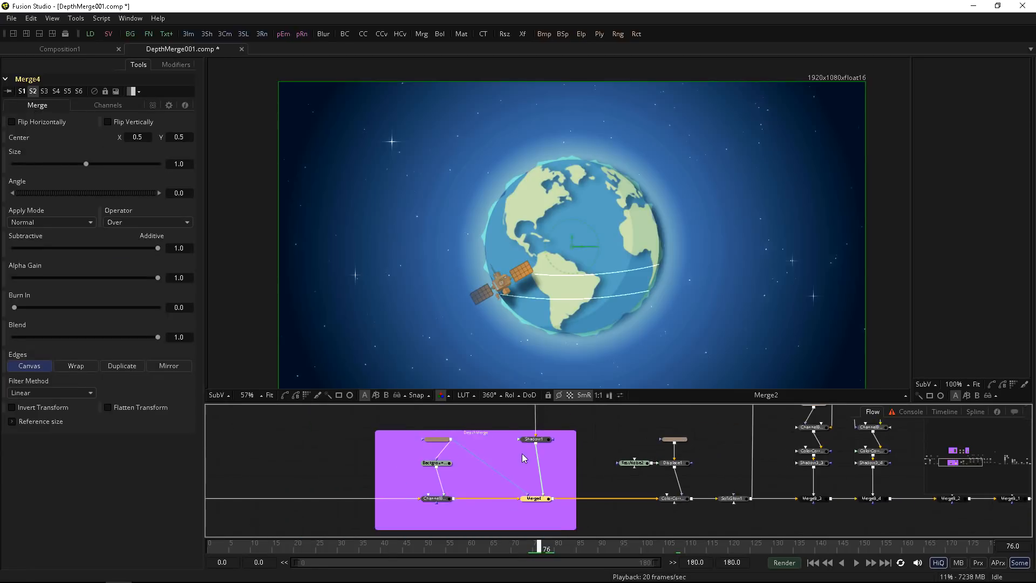
pyautogui.press('space')
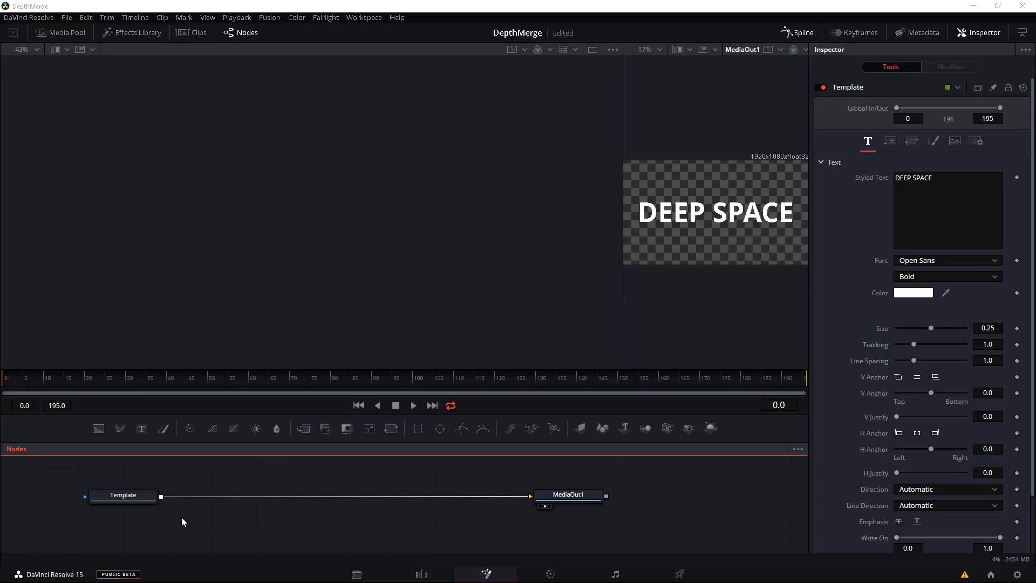
# Step: In DaVinci Resolve's Fusion page, add a Background node, show it in the large viewer and set its type to Gradient
pyautogui.moveTo(174, 459); pyautogui.dragTo(225, 519)
pyautogui.hotkey('shift', 'space')
pyautogui.write('bg')
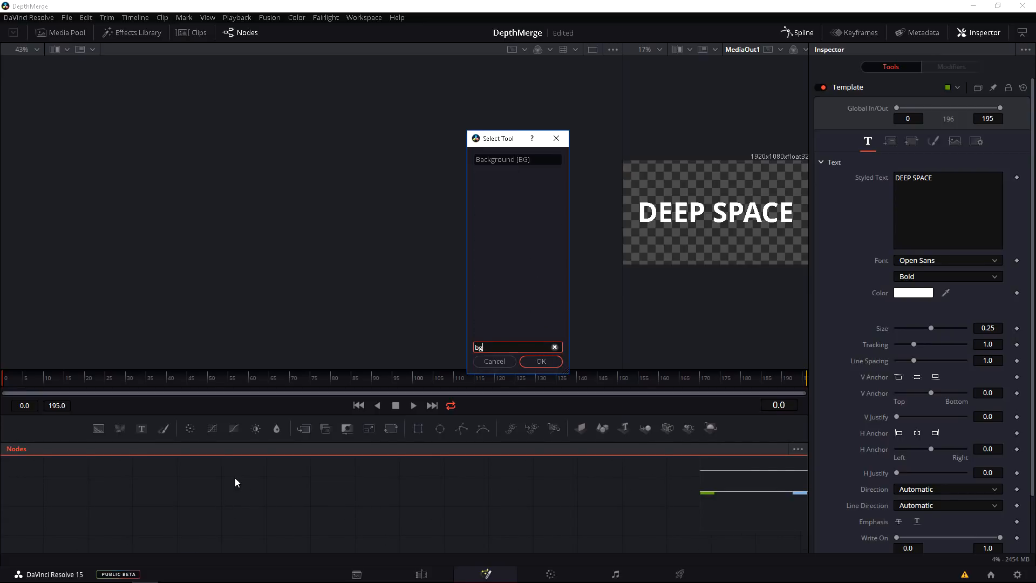
pyautogui.press('Return')
pyautogui.press('1')
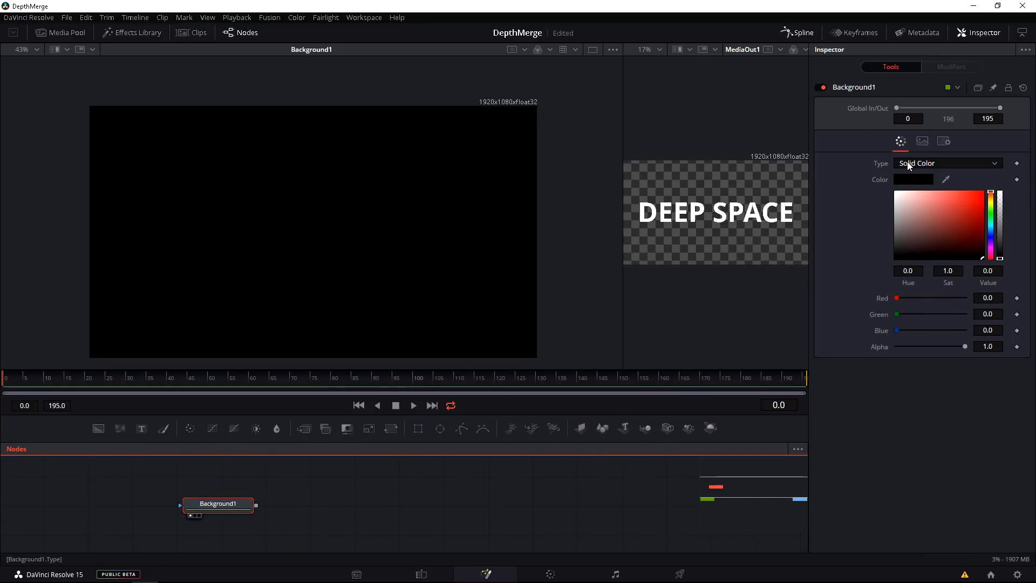
pyautogui.click(907, 164)
pyautogui.click(903, 218)
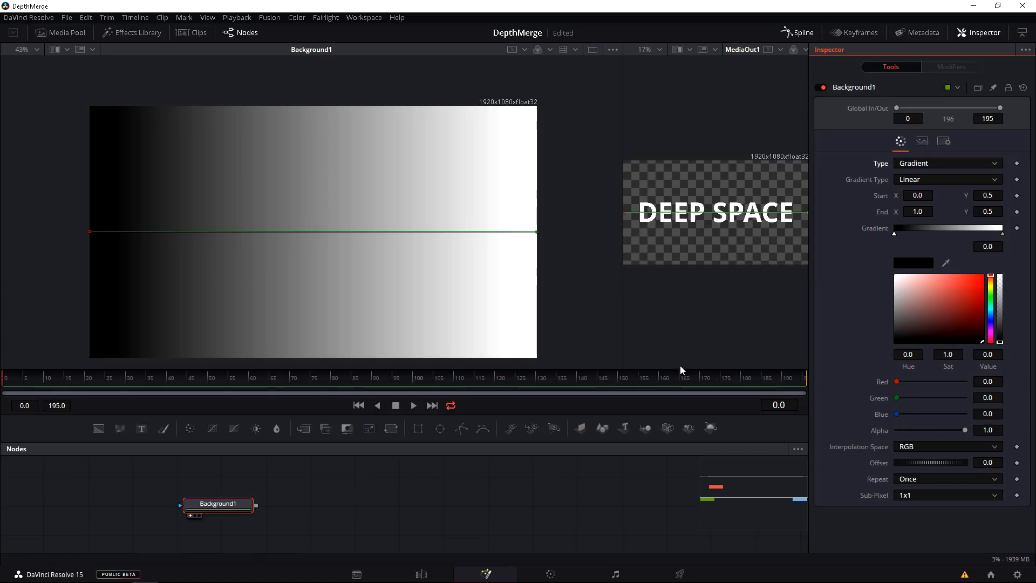
# Step: Orient Background1's linear gradient vertically, starting at the middle of the bottom edge and ending at the middle of the top edge
pyautogui.moveTo(123, 233); pyautogui.dragTo(298, 361)
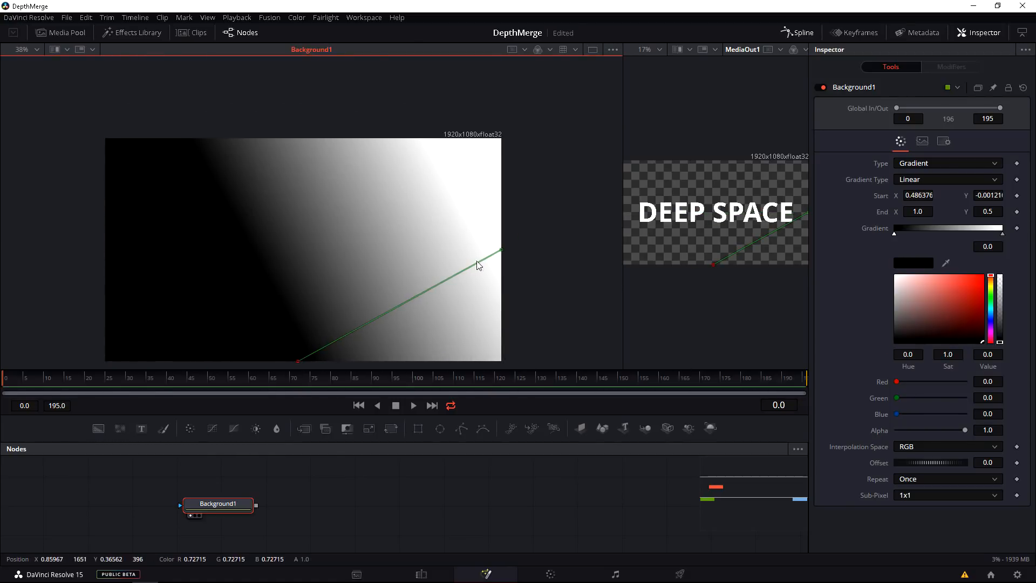
pyautogui.moveTo(501, 250); pyautogui.dragTo(291, 140)
pyautogui.moveTo(298, 361); pyautogui.dragTo(294, 361)
# Step: Colour the gradient's start dark blue and its end mint green (hue 0.416, saturation 0.524, value 0.819), fine-tuning the end point
pyautogui.click(895, 236)
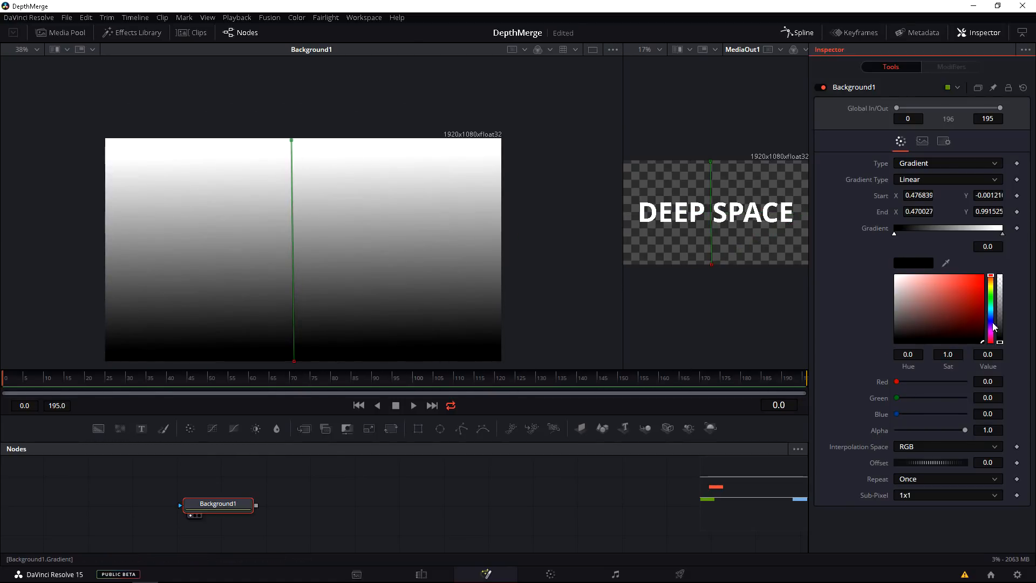
pyautogui.moveTo(943, 324); pyautogui.dragTo(956, 324)
pyautogui.click(1002, 235)
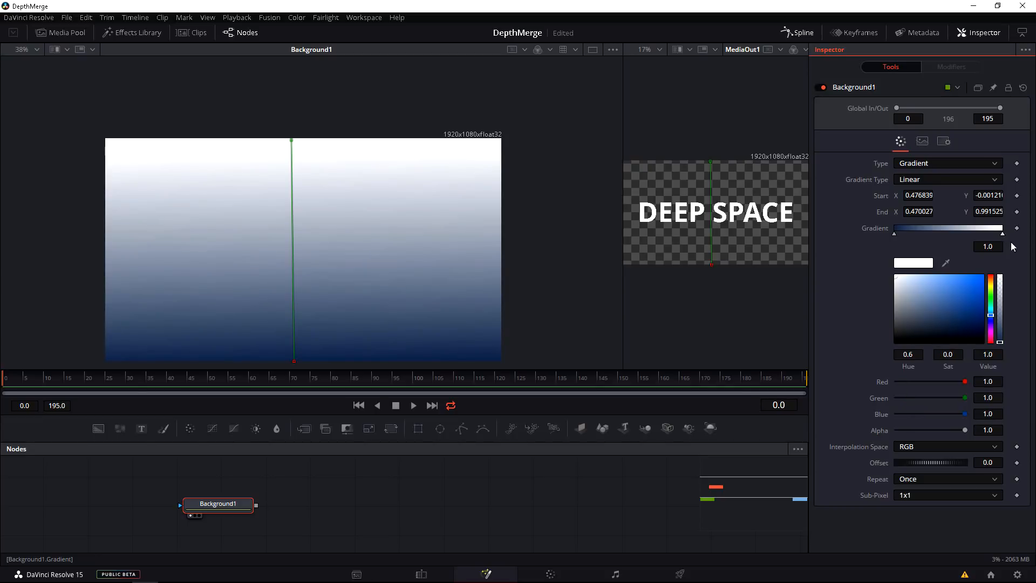
pyautogui.moveTo(938, 286); pyautogui.dragTo(950, 288)
pyautogui.moveTo(991, 316); pyautogui.dragTo(991, 303)
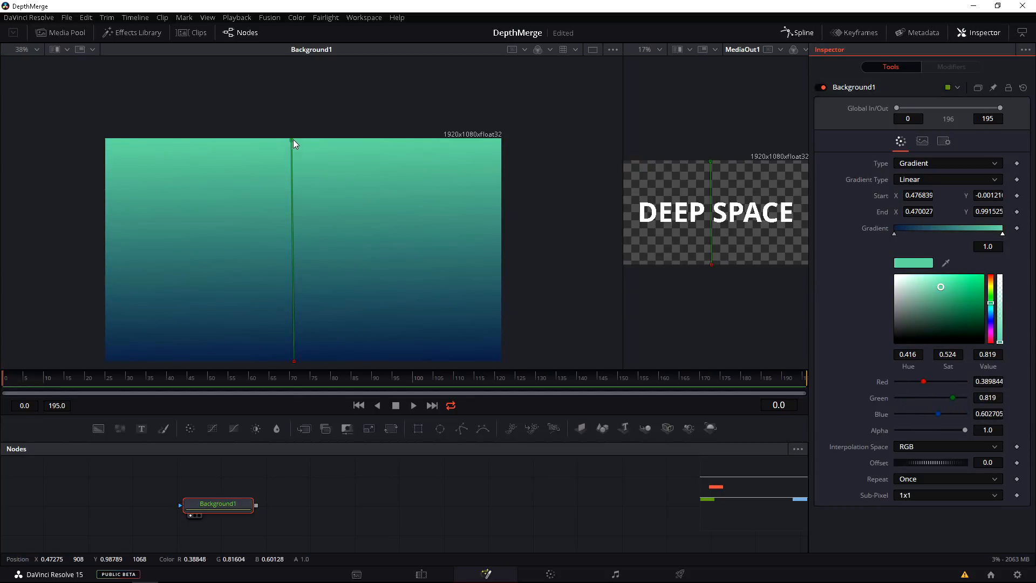
pyautogui.moveTo(291, 140); pyautogui.dragTo(293, 139)
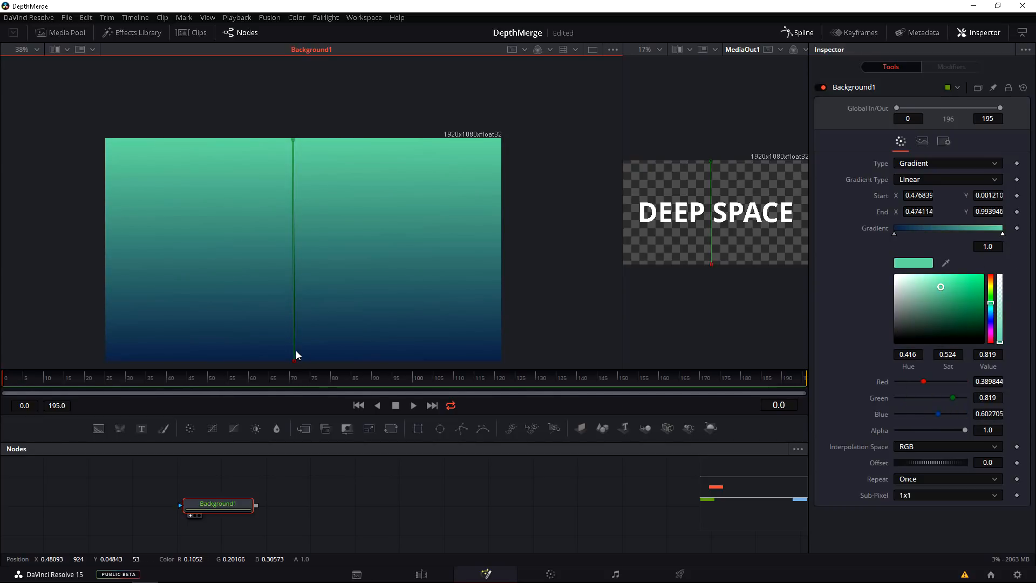
# Step: Reposition Background1 in the node graph and add a GridWarp node after it
pyautogui.moveTo(240, 504); pyautogui.dragTo(211, 505)
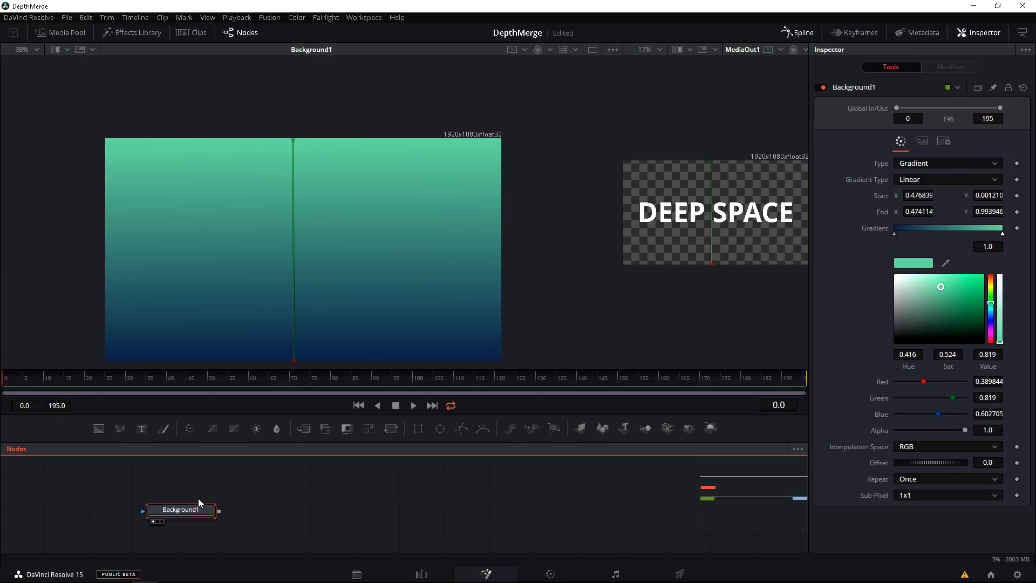
pyautogui.moveTo(199, 499); pyautogui.dragTo(190, 504)
pyautogui.hotkey('shift', 'space')
pyautogui.write('bg')
pyautogui.press('BackSpace')
pyautogui.press('BackSpace')
pyautogui.write('grid')
pyautogui.press('Return')
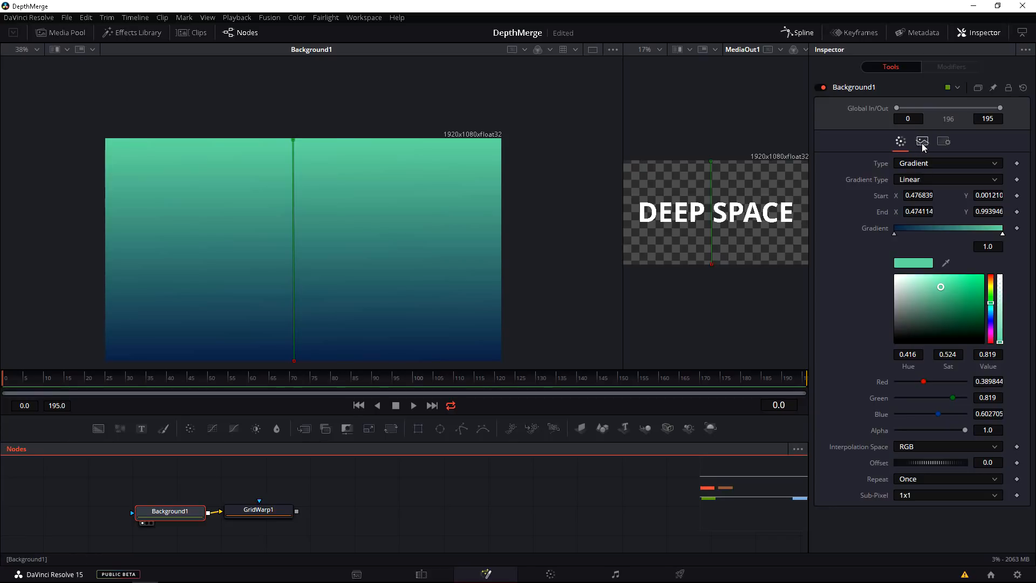
# Step: Set Background1's image depth to float16 and return to its colour settings
pyautogui.click(923, 142)
pyautogui.click(949, 244)
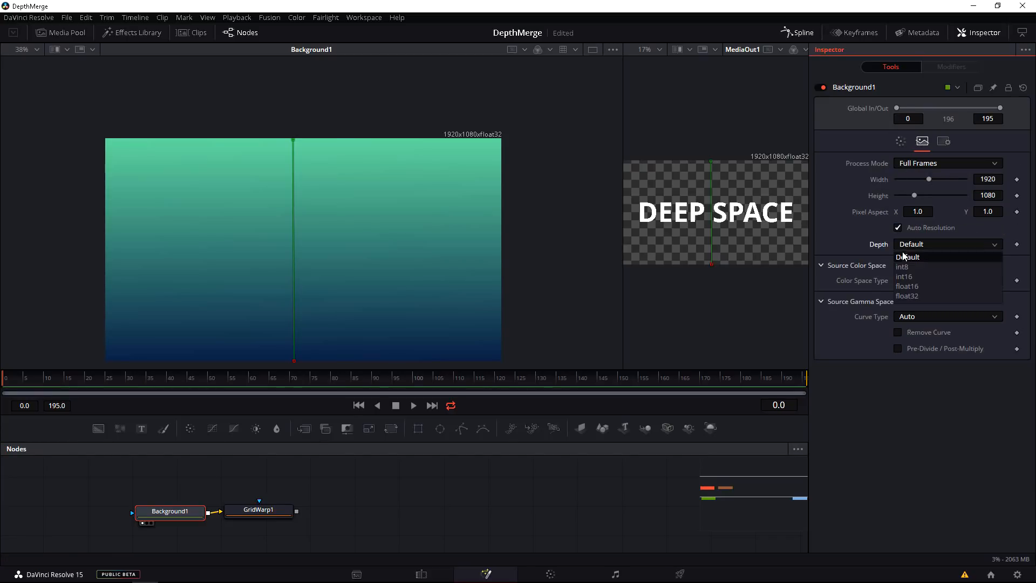
pyautogui.click(917, 277)
pyautogui.click(900, 142)
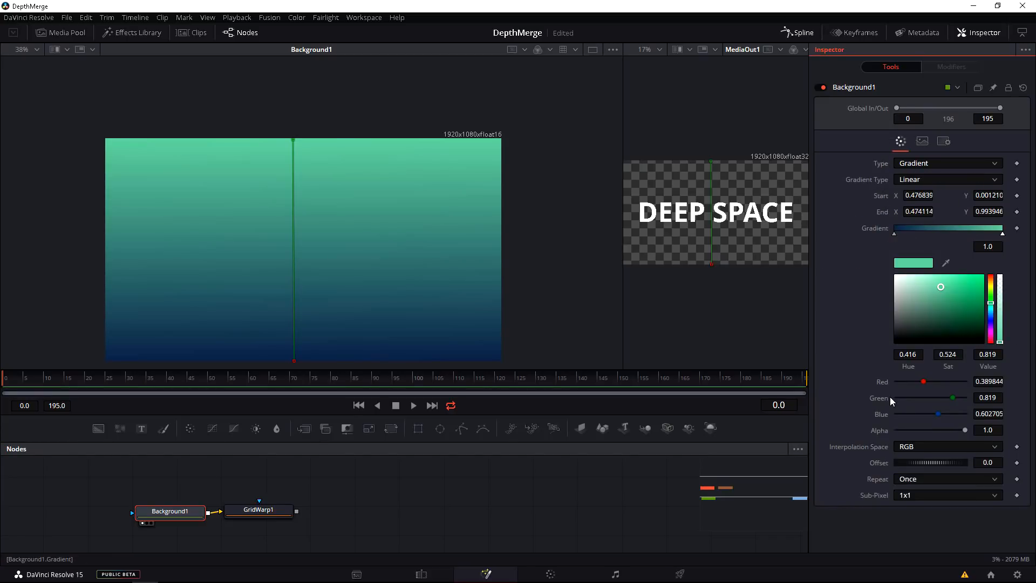
# Step: Show GridWarp1 in the large viewer and set its magnet type to Selected
pyautogui.moveTo(278, 511); pyautogui.dragTo(285, 514)
pyautogui.press('1')
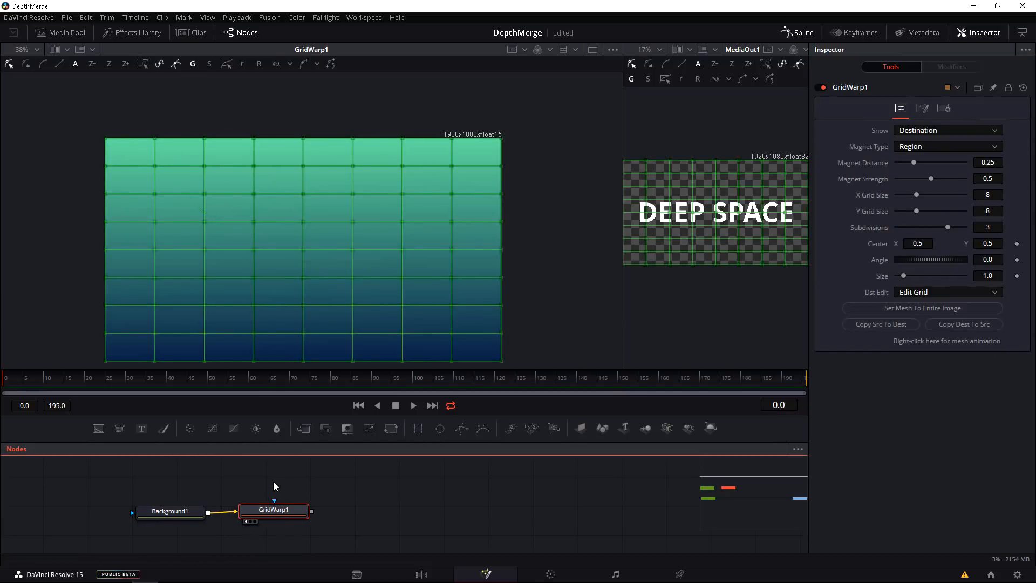
pyautogui.click(905, 147)
pyautogui.click(902, 171)
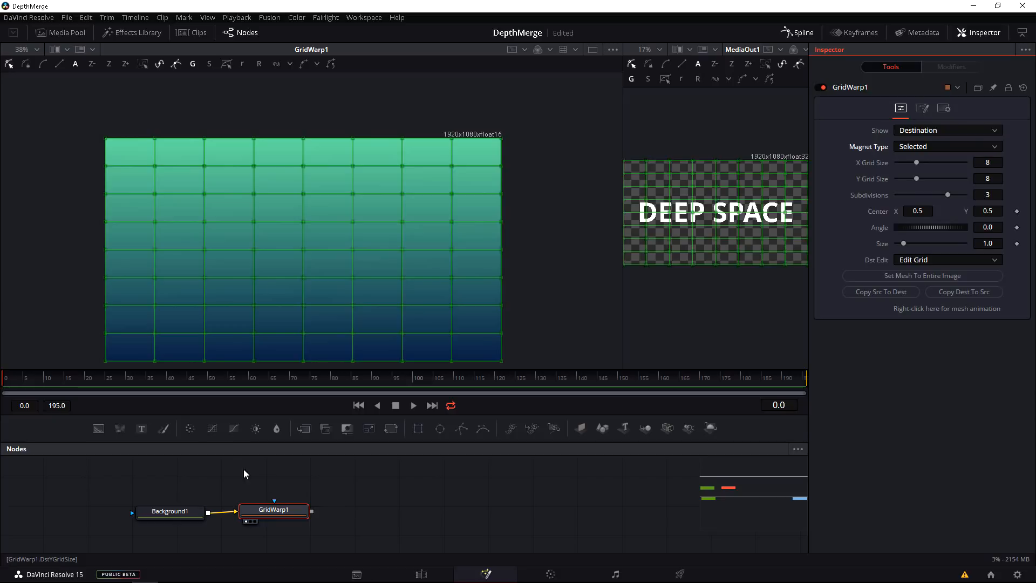
# Step: Pull up four alternate points in the grid warp's lowest inner row to form a front row of dark hills
pyautogui.moveTo(202, 329); pyautogui.dragTo(187, 312)
pyautogui.scroll(1, 195, 321)
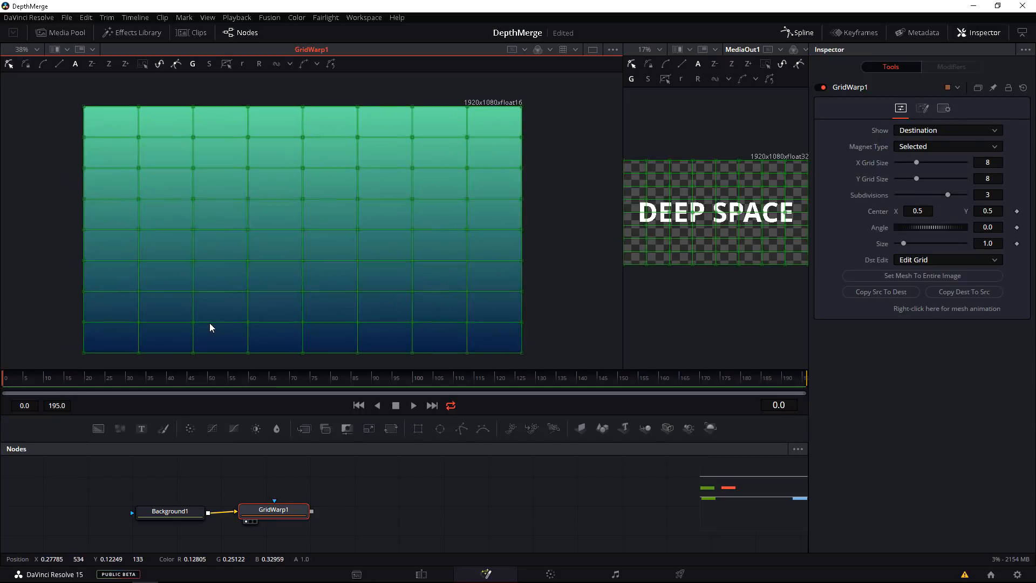
pyautogui.click(476, 315)
pyautogui.moveTo(476, 317); pyautogui.dragTo(453, 252)
pyautogui.moveTo(365, 317); pyautogui.dragTo(366, 257)
pyautogui.click(253, 315)
pyautogui.moveTo(254, 318); pyautogui.dragTo(233, 256)
pyautogui.moveTo(143, 317); pyautogui.dragTo(130, 272)
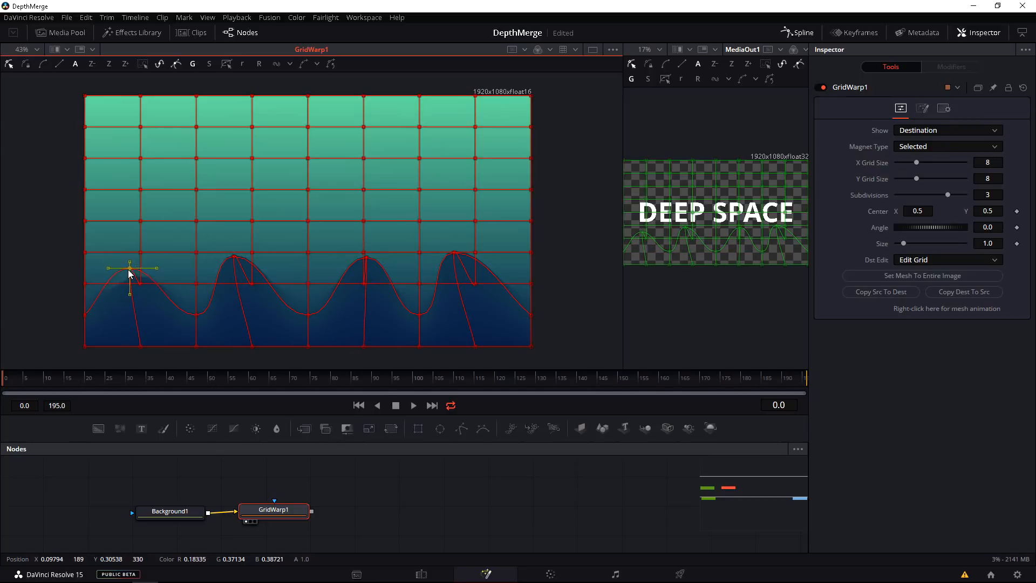
# Step: Raise three staggered grid points above the front hills to form a middle row of hills
pyautogui.moveTo(197, 255); pyautogui.dragTo(207, 192)
pyautogui.moveTo(308, 253); pyautogui.dragTo(313, 196)
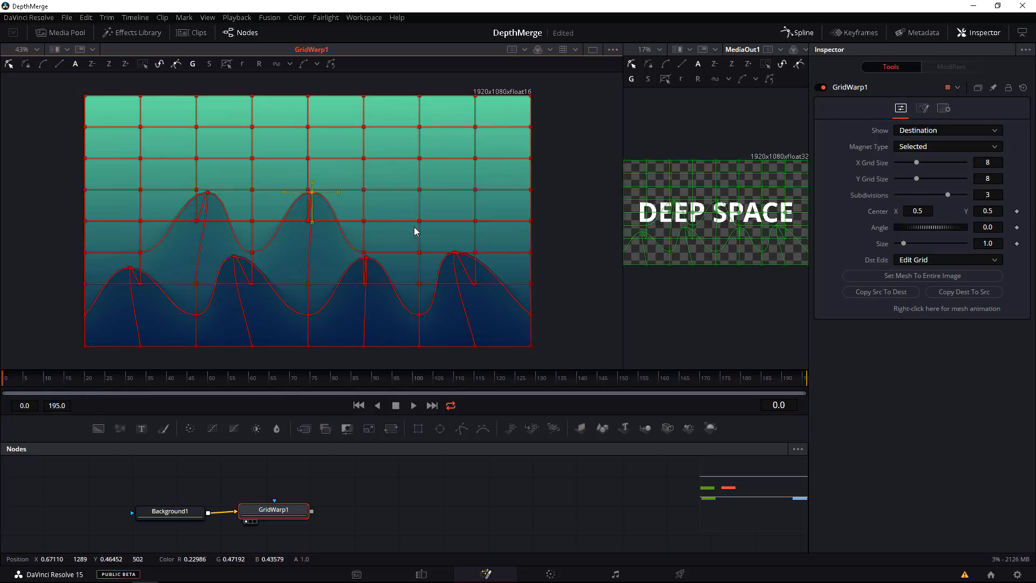
pyautogui.moveTo(420, 222); pyautogui.dragTo(397, 175)
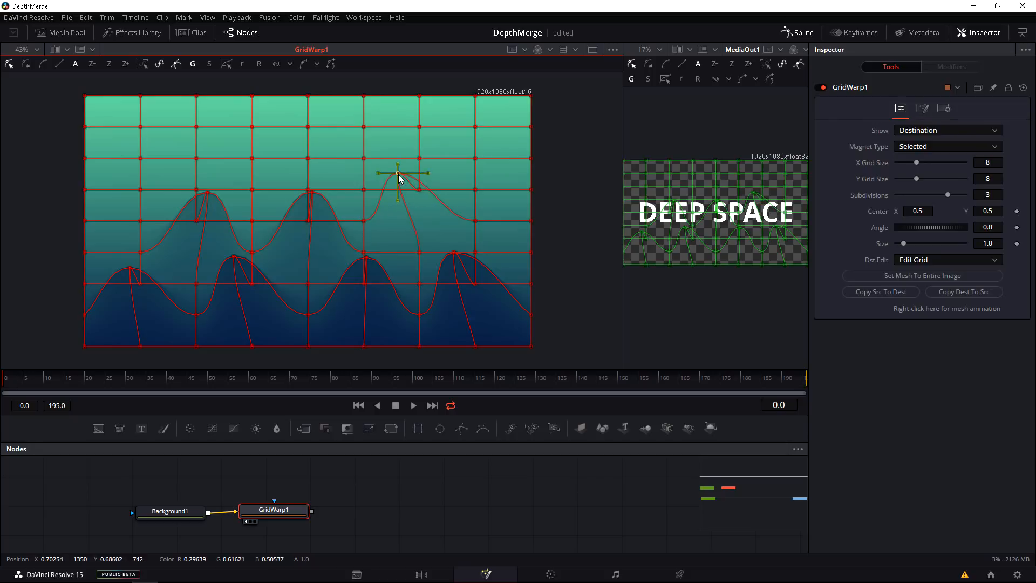
# Step: Raise four grid points in the upper part of the mesh to form the back row of hills, then deselect GridWarp1
pyautogui.moveTo(139, 190); pyautogui.dragTo(123, 144)
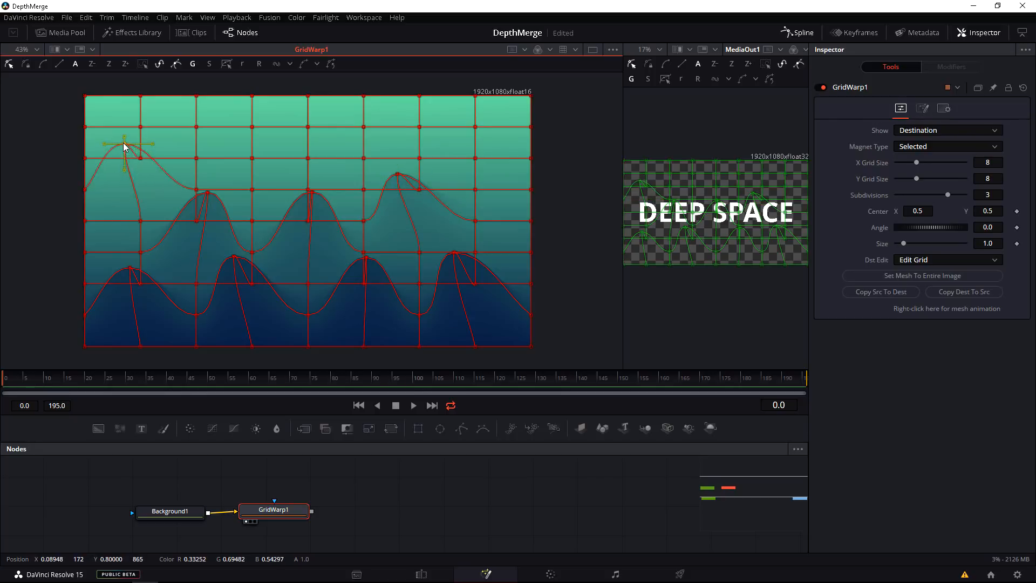
pyautogui.moveTo(253, 191); pyautogui.dragTo(253, 129)
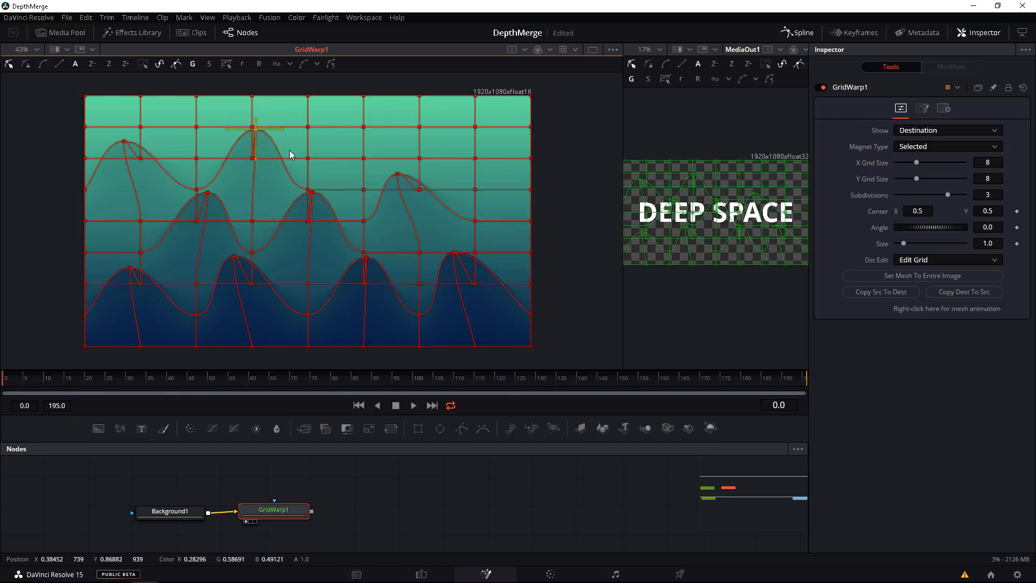
pyautogui.moveTo(363, 160); pyautogui.dragTo(340, 115)
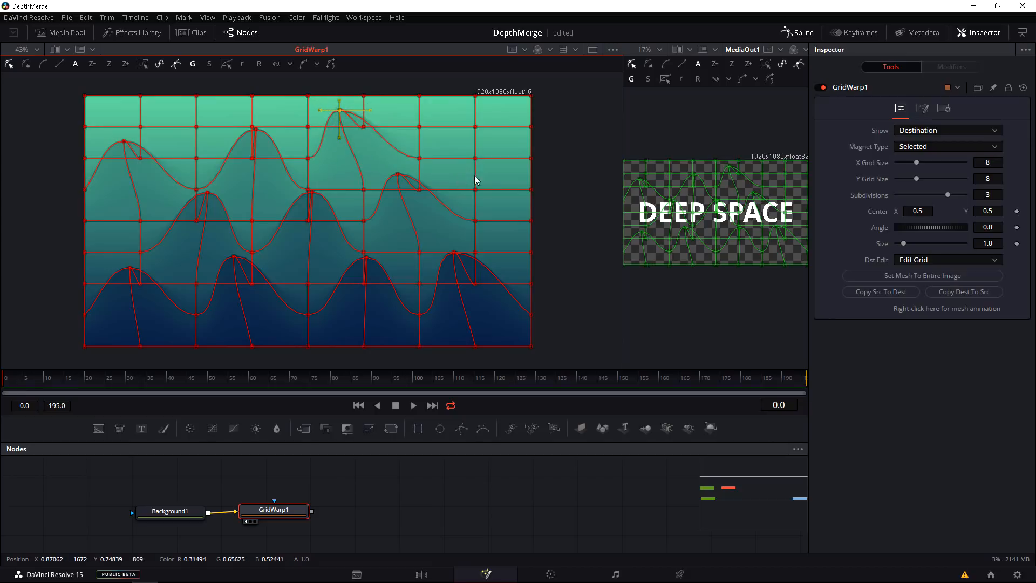
pyautogui.moveTo(475, 189); pyautogui.dragTo(480, 130)
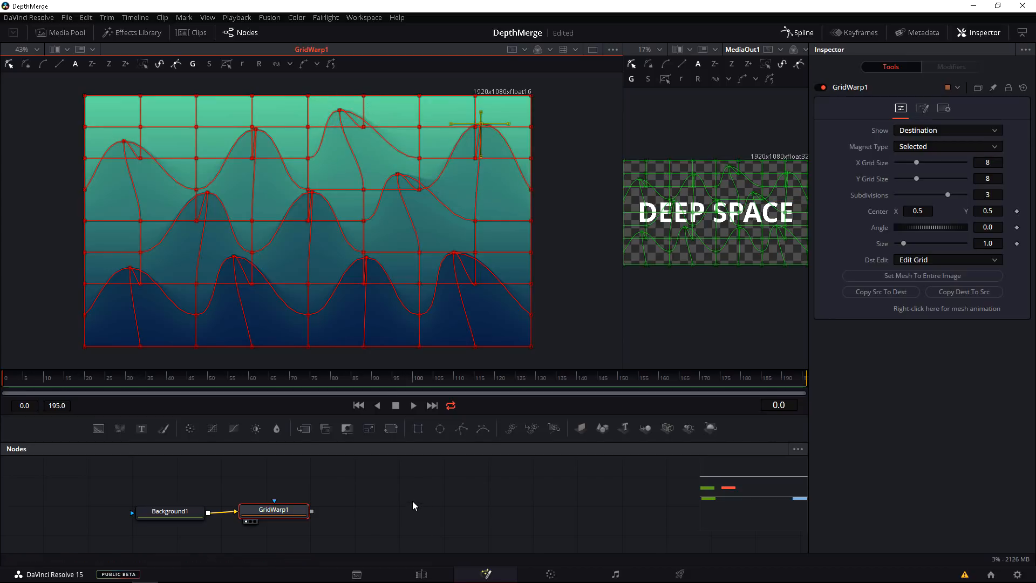
pyautogui.click(422, 499)
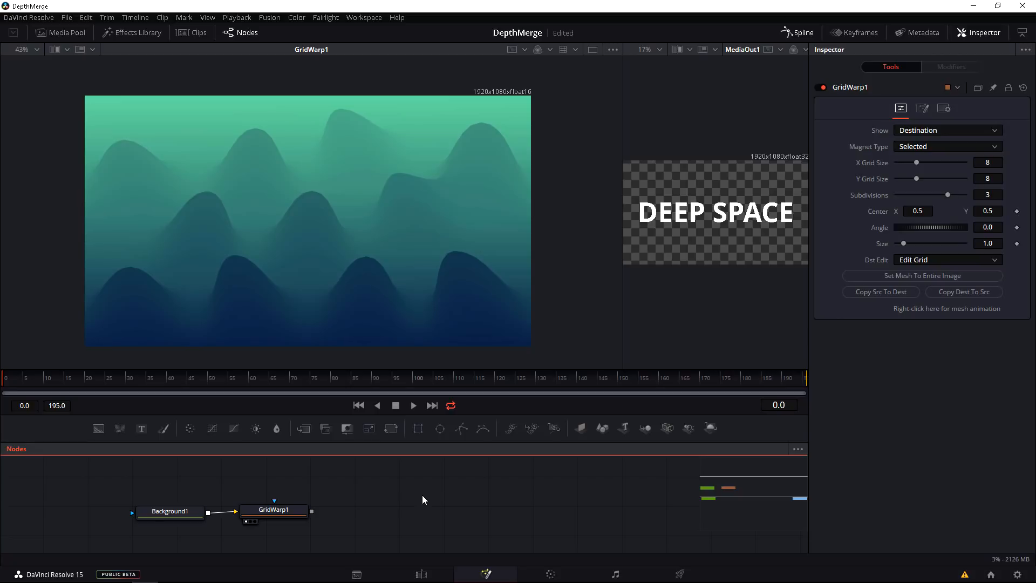
# Step: Add a Channel Booleans node after GridWarp1 and show it in the large viewer
pyautogui.moveTo(423, 495); pyautogui.dragTo(382, 485)
pyautogui.moveTo(235, 502); pyautogui.dragTo(236, 504)
pyautogui.click(301, 514)
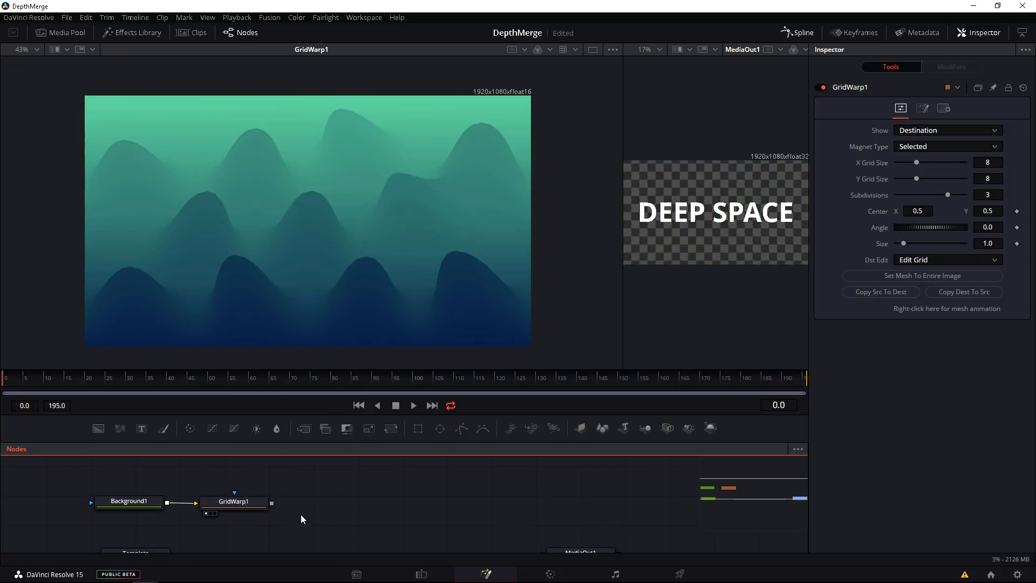
pyautogui.click(238, 502)
pyautogui.hotkey('shift', 'space')
pyautogui.write('bol')
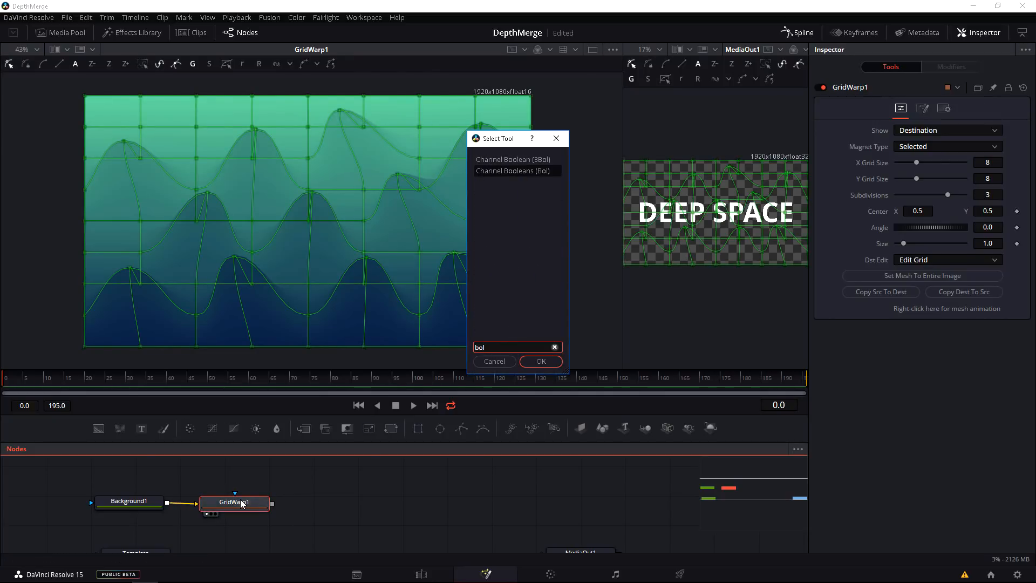
pyautogui.press('Return')
pyautogui.moveTo(318, 506)
pyautogui.mouseDown()
pyautogui.moveTo(250, 224)
pyautogui.moveTo(337, 506)
pyautogui.mouseUp()
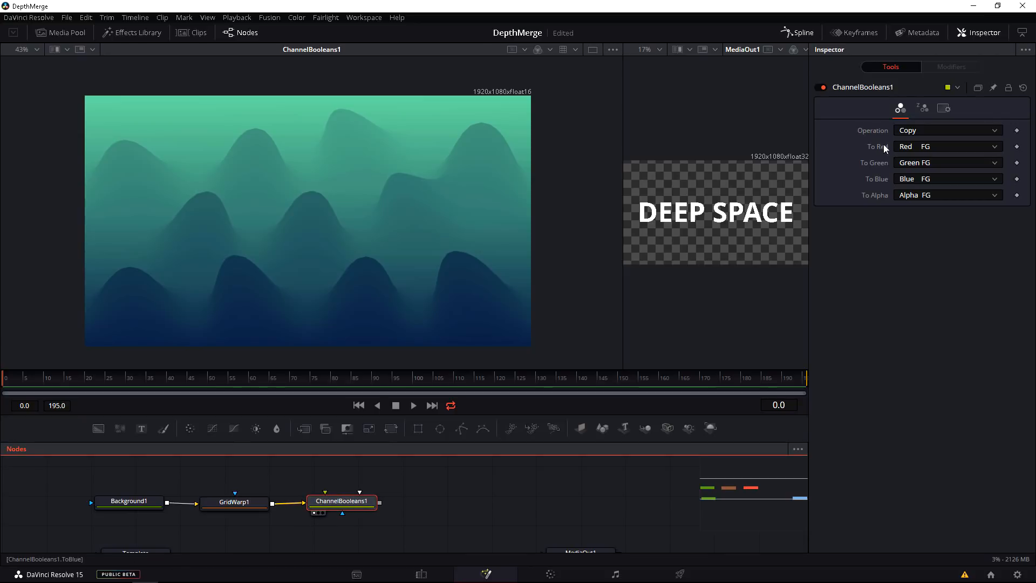
# Step: Keep ChannelBooleans1's operation at Copy, enable its extra channels, and feed the Z Buffer from Lightness FG
pyautogui.click(909, 133)
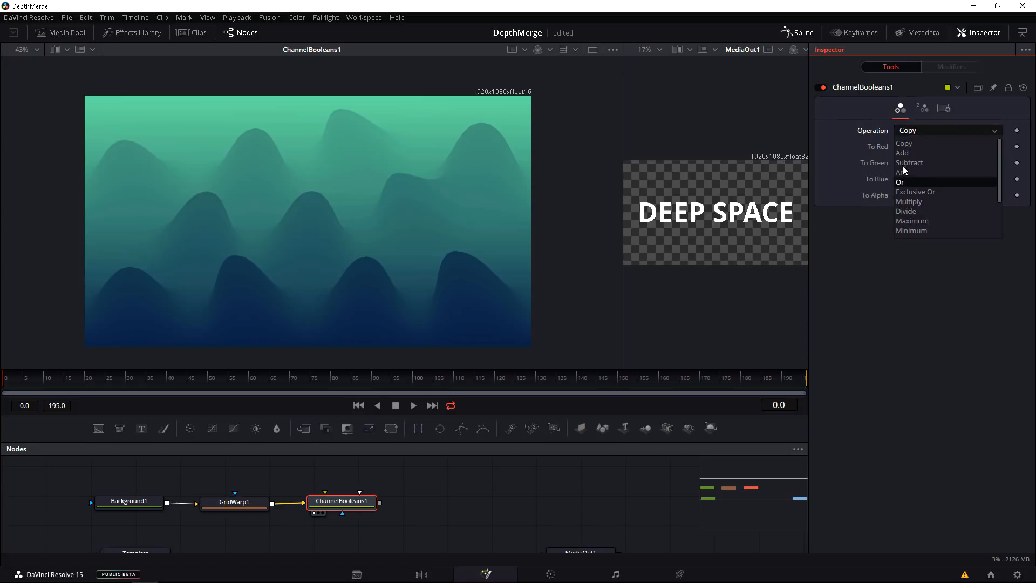
pyautogui.click(898, 131)
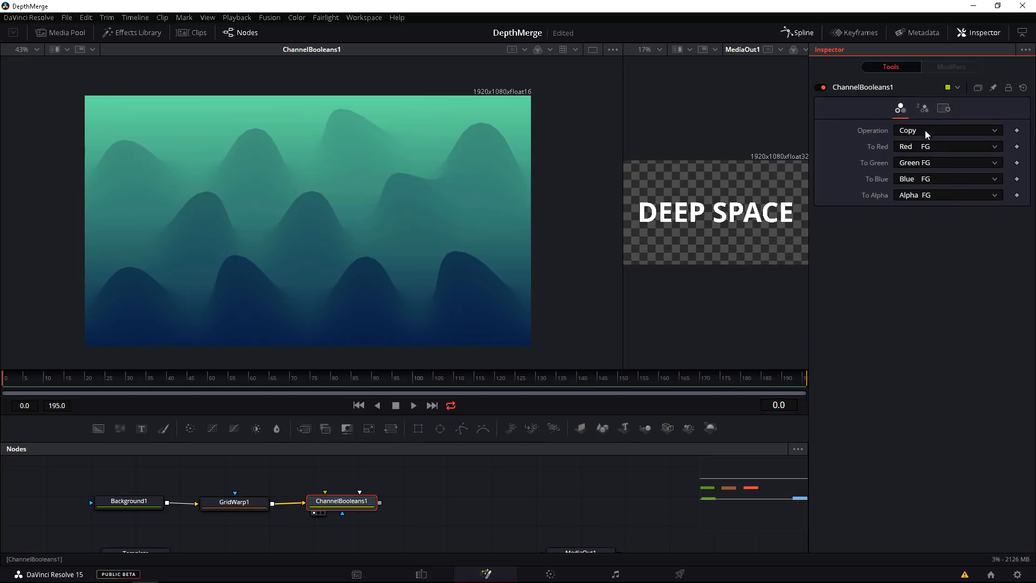
pyautogui.click(923, 108)
pyautogui.click(898, 130)
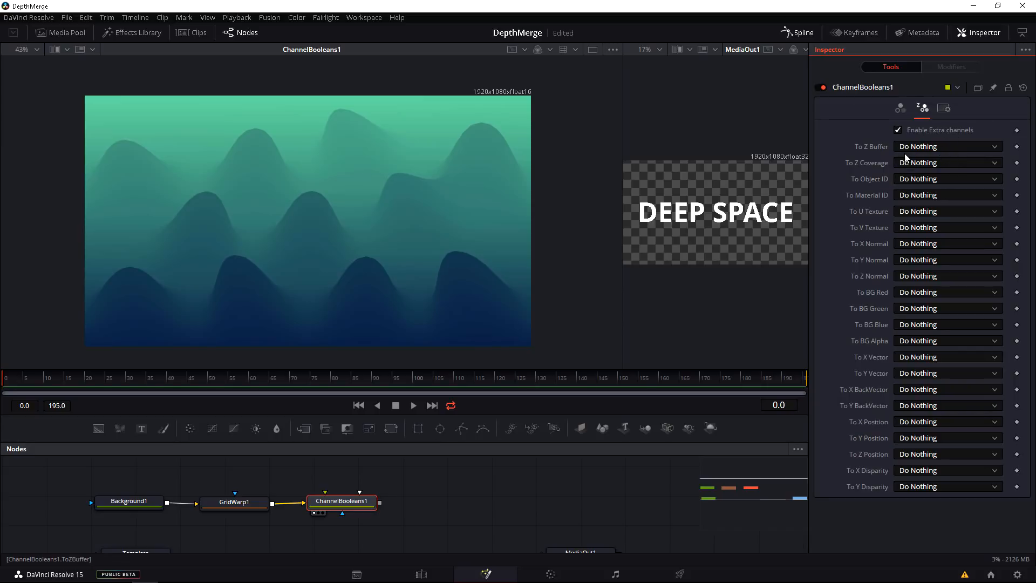
pyautogui.click(907, 149)
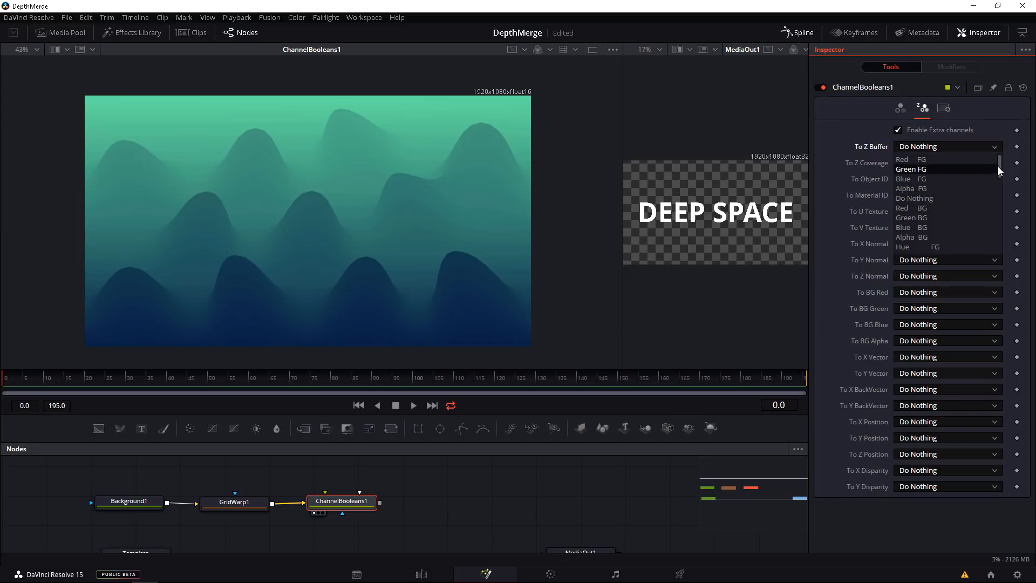
pyautogui.moveTo(1000, 171); pyautogui.dragTo(1001, 179)
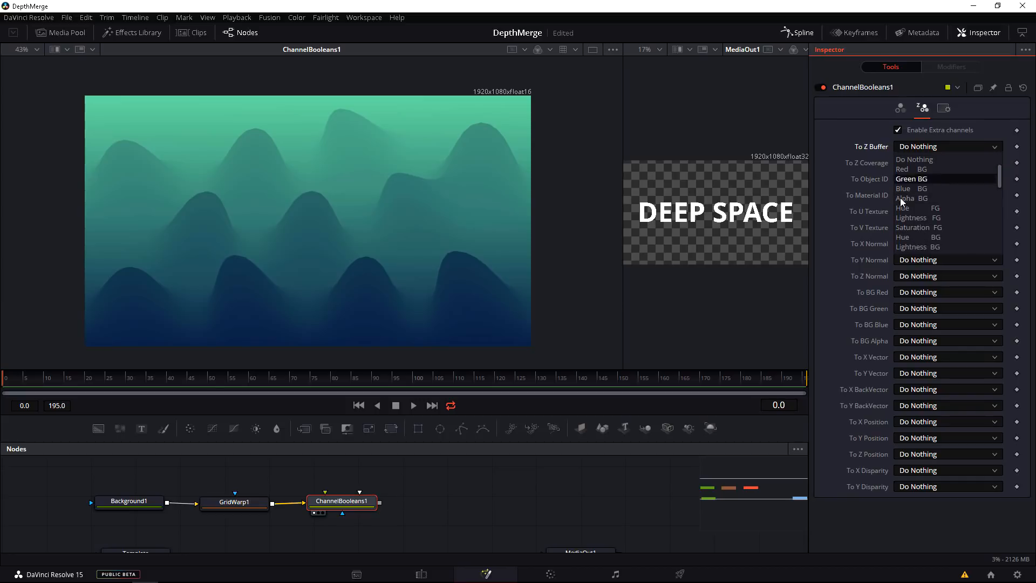
pyautogui.click(901, 217)
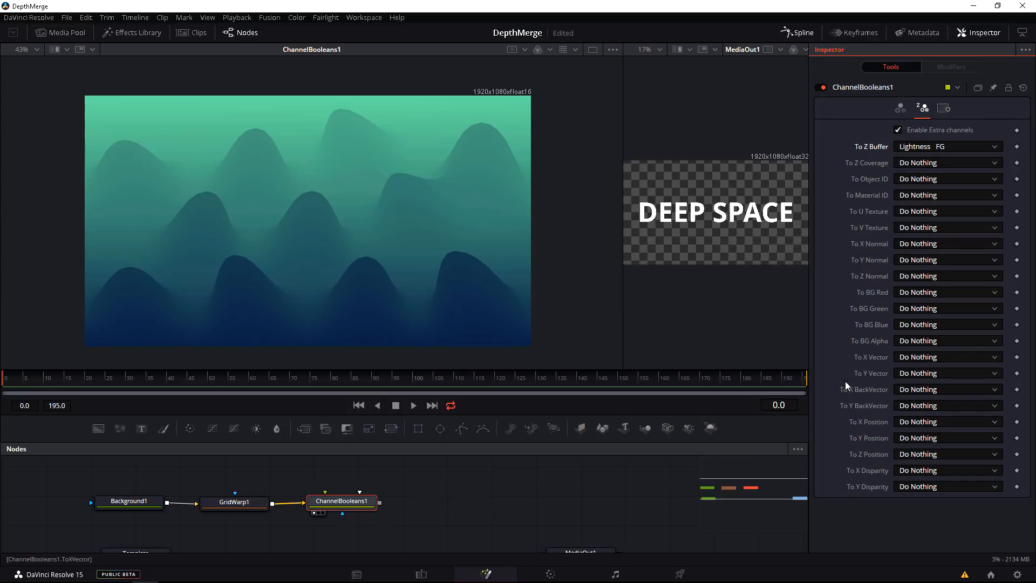
# Step: Inspect ChannelBooleans1's Z channel and the view options in the large viewer, and return the viewer to full colour
pyautogui.moveTo(336, 499); pyautogui.dragTo(333, 481)
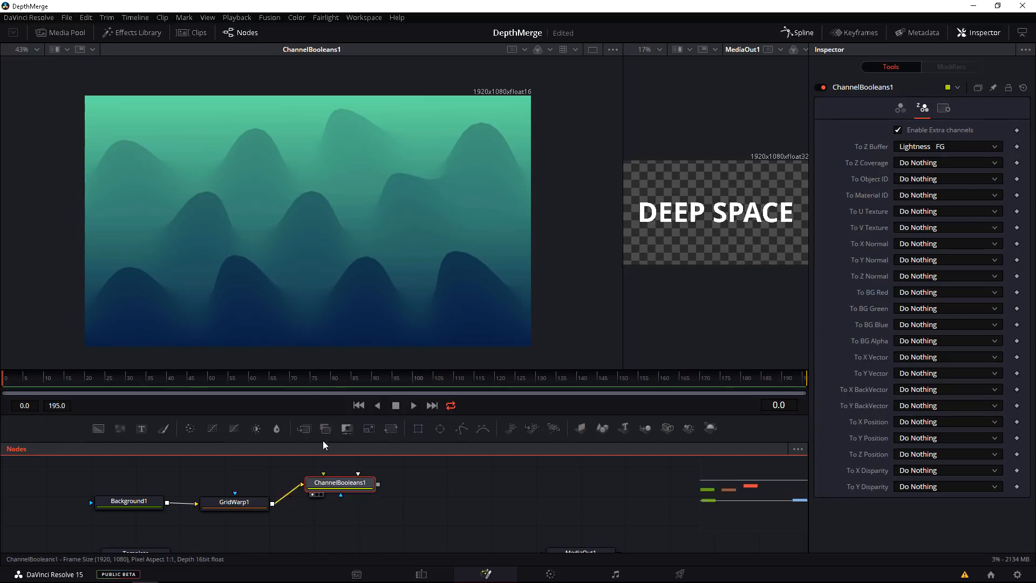
pyautogui.moveTo(322, 441); pyautogui.dragTo(219, 265)
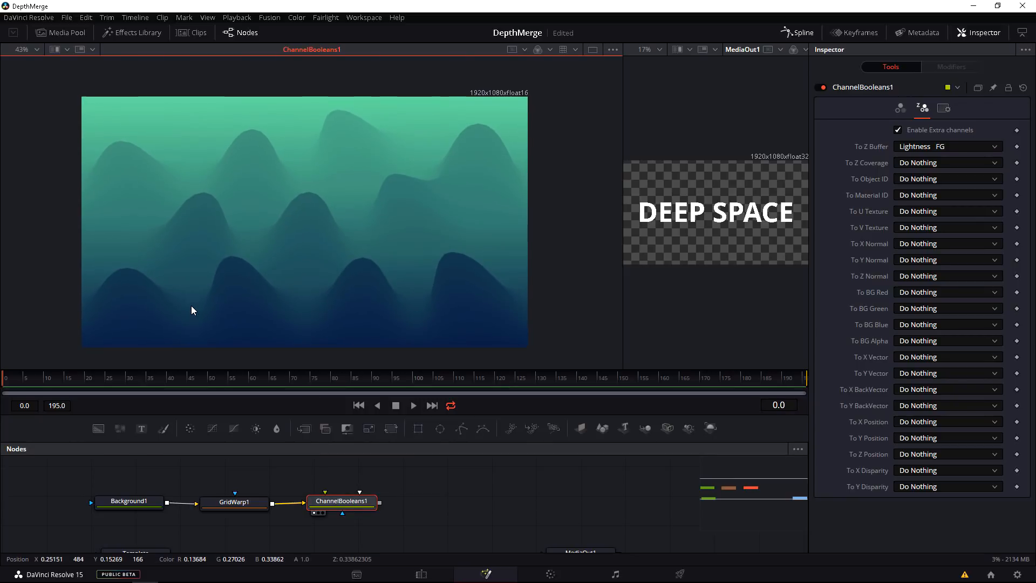
pyautogui.press('z')
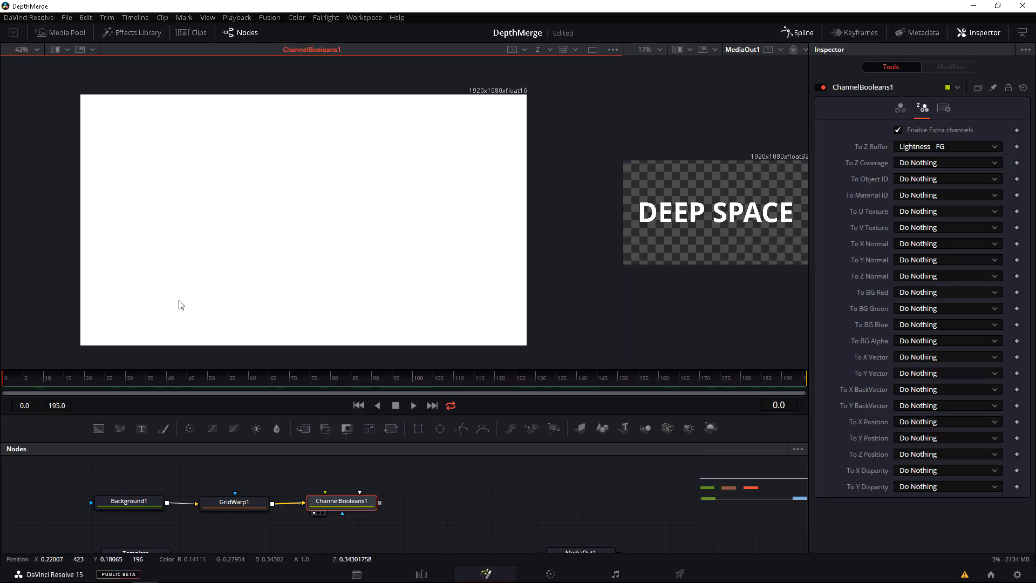
pyautogui.click(575, 49)
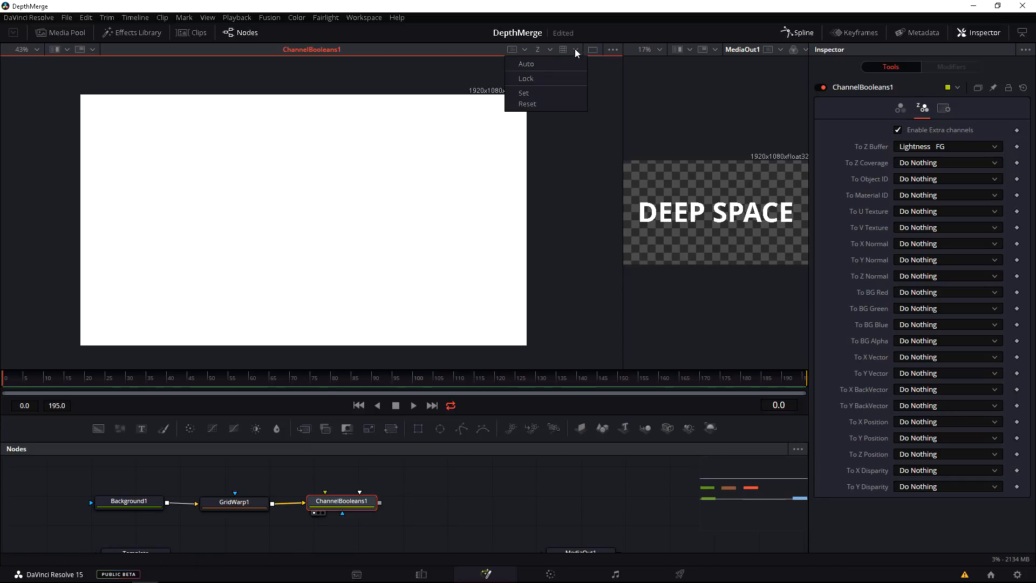
pyautogui.click(590, 50)
pyautogui.click(607, 47)
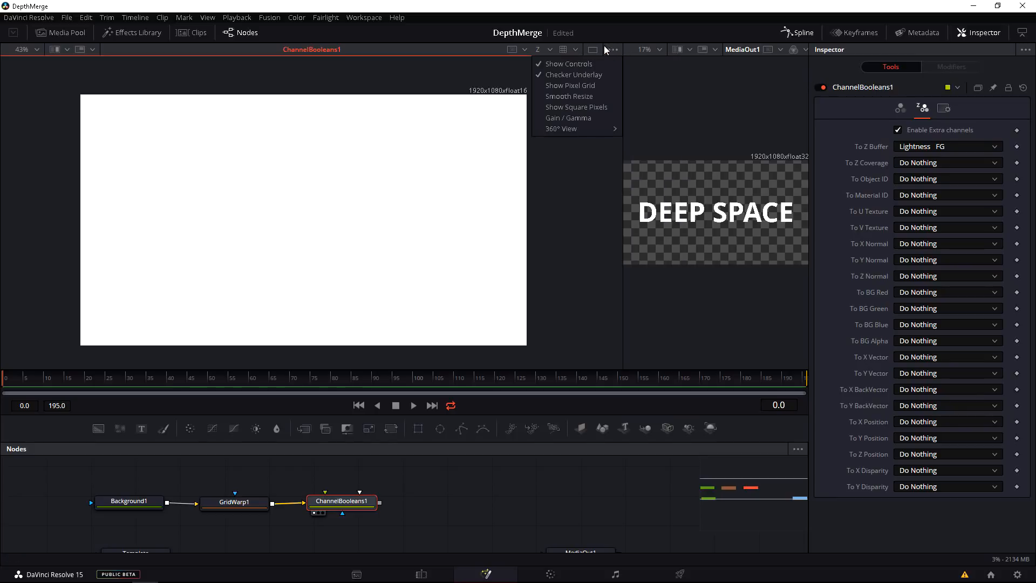
pyautogui.click(576, 50)
pyautogui.click(567, 461)
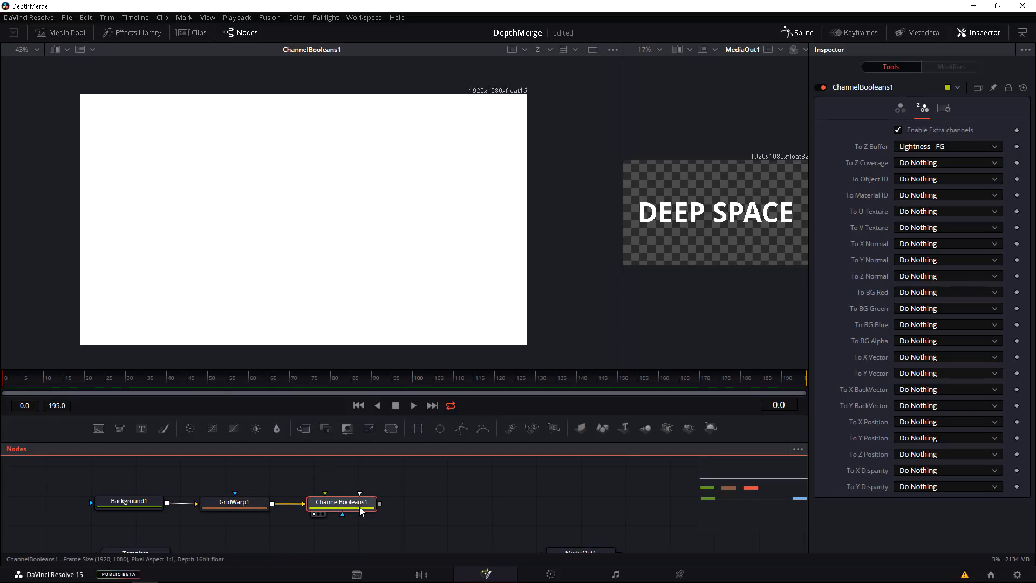
pyautogui.moveTo(285, 512); pyautogui.dragTo(244, 516)
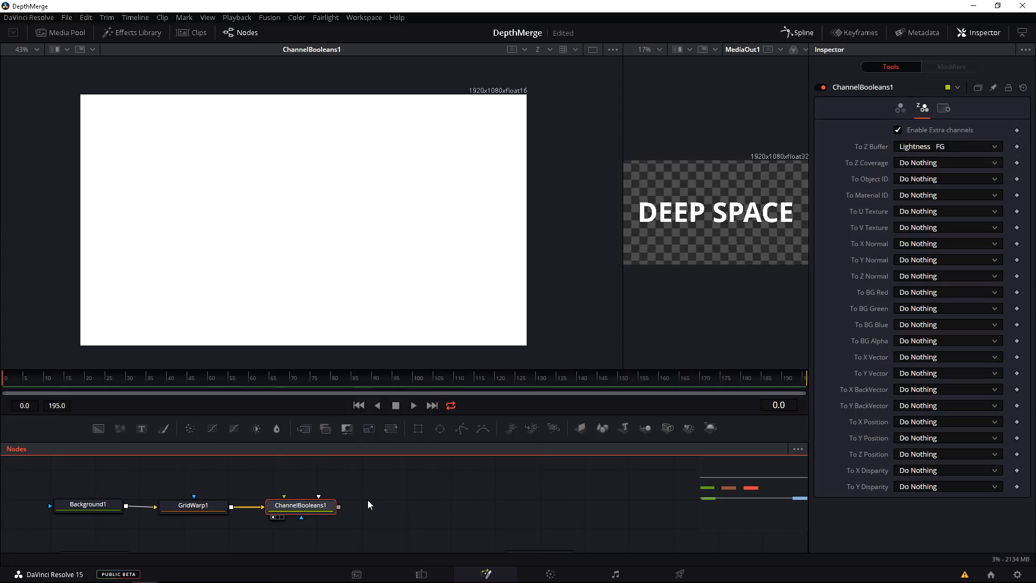
pyautogui.moveTo(261, 282); pyautogui.dragTo(231, 294)
pyautogui.press('c')
# Step: Space the Background1 and ChannelBooleans1 nodes apart from GridWarp1 and enlarge the node workspace
pyautogui.moveTo(309, 512); pyautogui.dragTo(318, 511)
pyautogui.moveTo(98, 511); pyautogui.dragTo(83, 514)
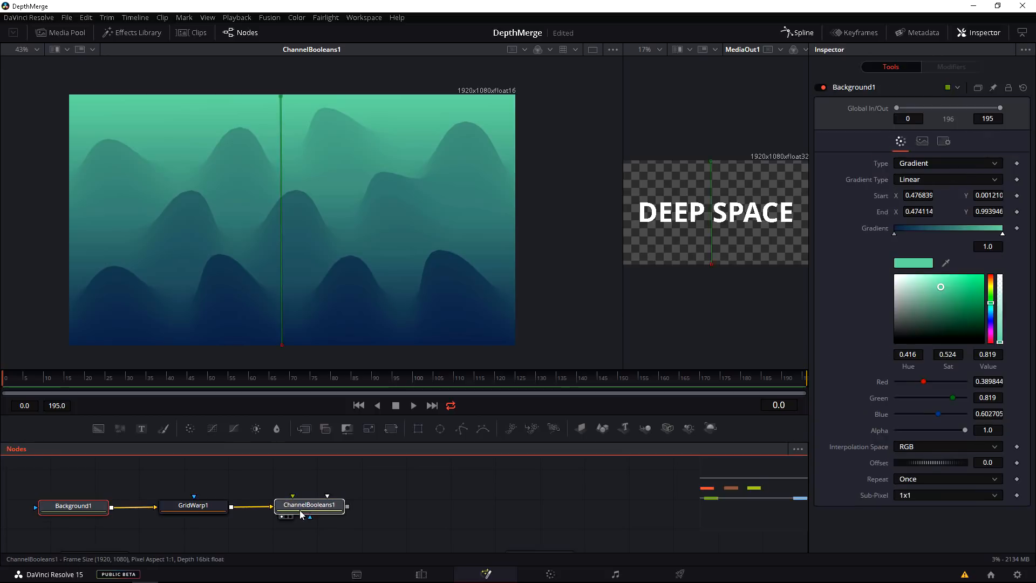
pyautogui.moveTo(300, 509); pyautogui.dragTo(301, 512)
pyautogui.click(299, 380)
pyautogui.moveTo(303, 370); pyautogui.dragTo(294, 306)
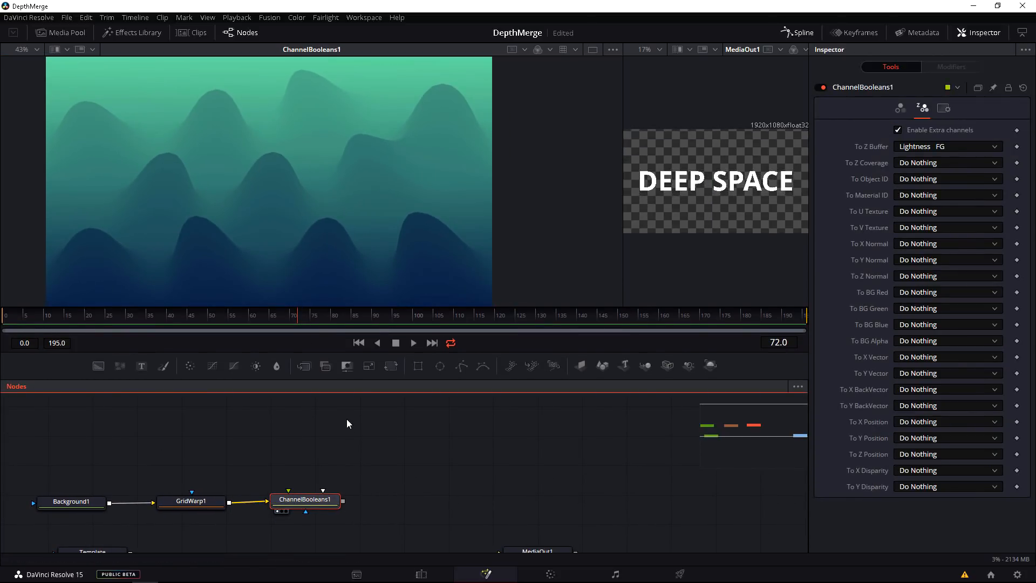
# Step: Add a pEmitter node above the landscape nodes, connect a pRender node after it, and place the two apart
pyautogui.hotkey('shift', 'space')
pyautogui.write('pem')
pyautogui.press('Return')
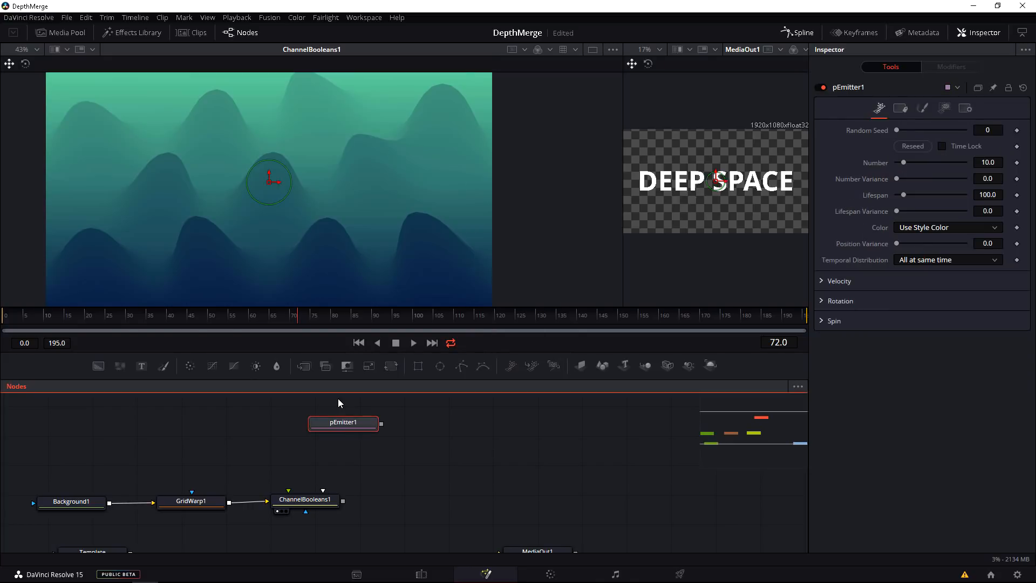
pyautogui.hotkey('shift', 'space')
pyautogui.write('pre')
pyautogui.press('Return')
pyautogui.moveTo(404, 424); pyautogui.dragTo(415, 448)
pyautogui.moveTo(334, 406); pyautogui.dragTo(317, 418)
pyautogui.moveTo(452, 496); pyautogui.dragTo(462, 472)
pyautogui.click(322, 423)
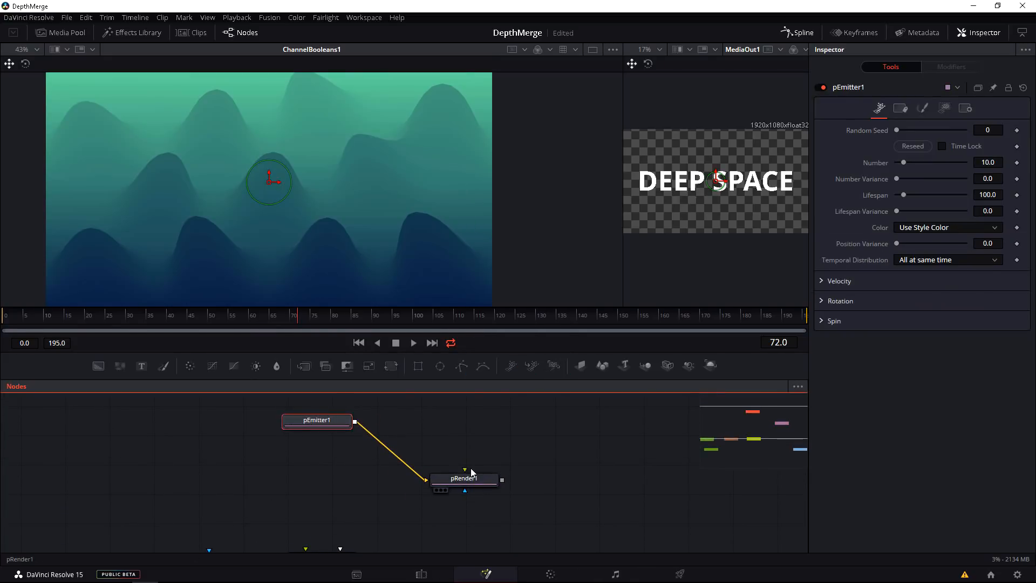
# Step: Show pRender1 in the large viewer and set its output mode to 2D
pyautogui.click(471, 475)
pyautogui.press('1')
pyautogui.click(948, 135)
pyautogui.click(961, 147)
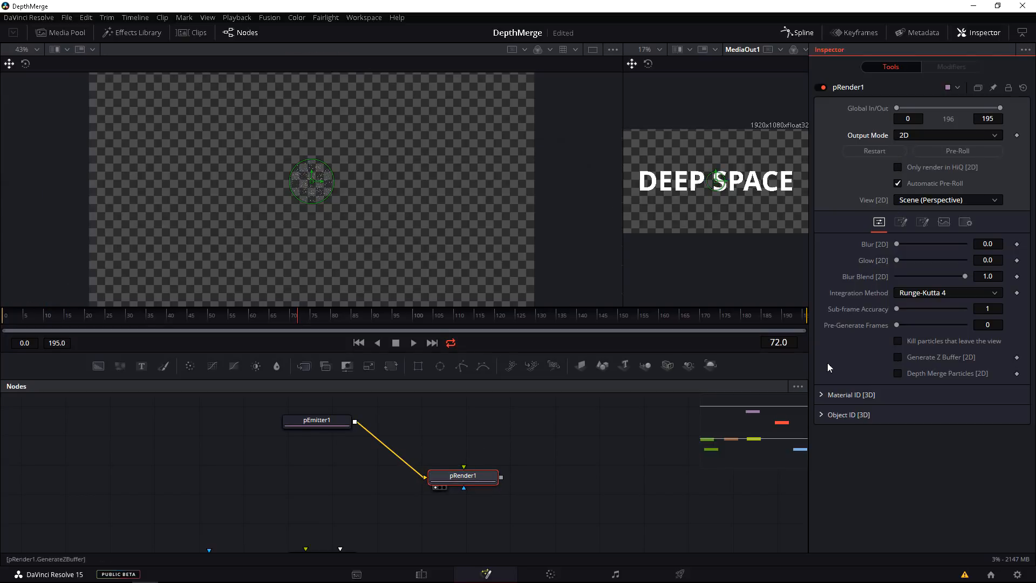
# Step: Change pEmitter1's region to Line and stretch the line across the frame's upper edge
pyautogui.click(346, 421)
pyautogui.click(966, 108)
pyautogui.click(923, 108)
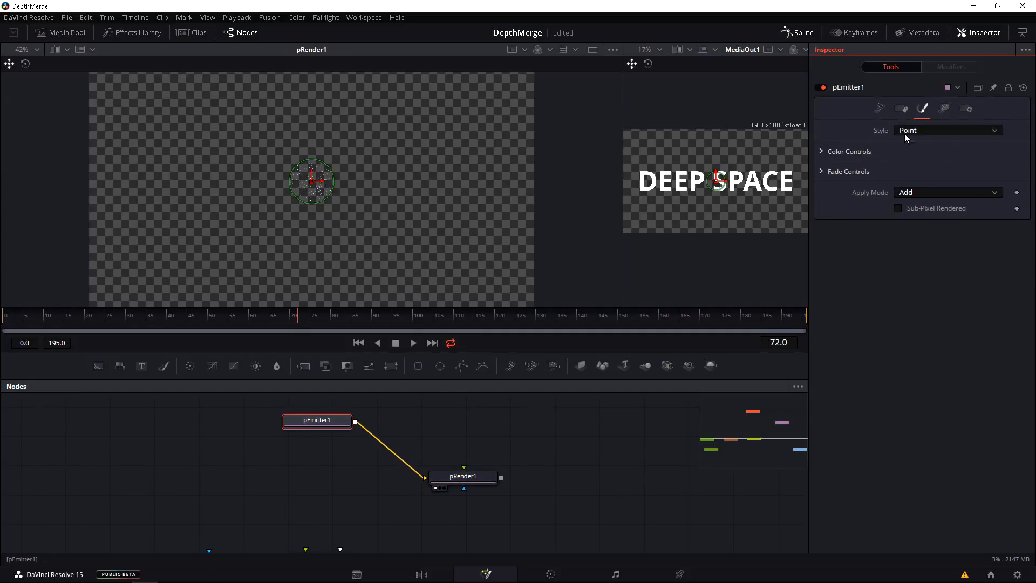
pyautogui.click(948, 130)
pyautogui.click(944, 108)
pyautogui.click(948, 130)
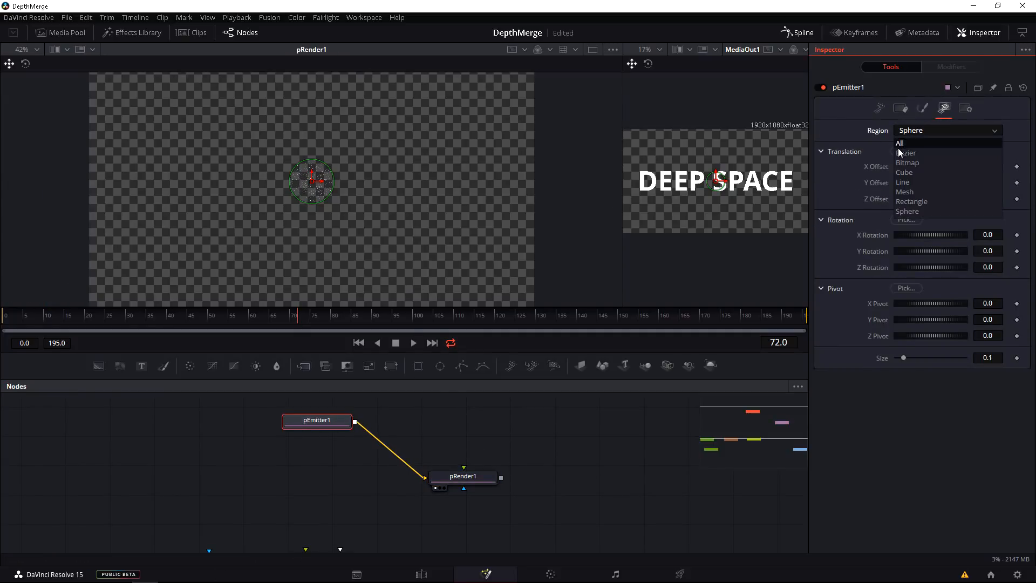
pyautogui.click(904, 183)
pyautogui.scroll(-1, 245, 216)
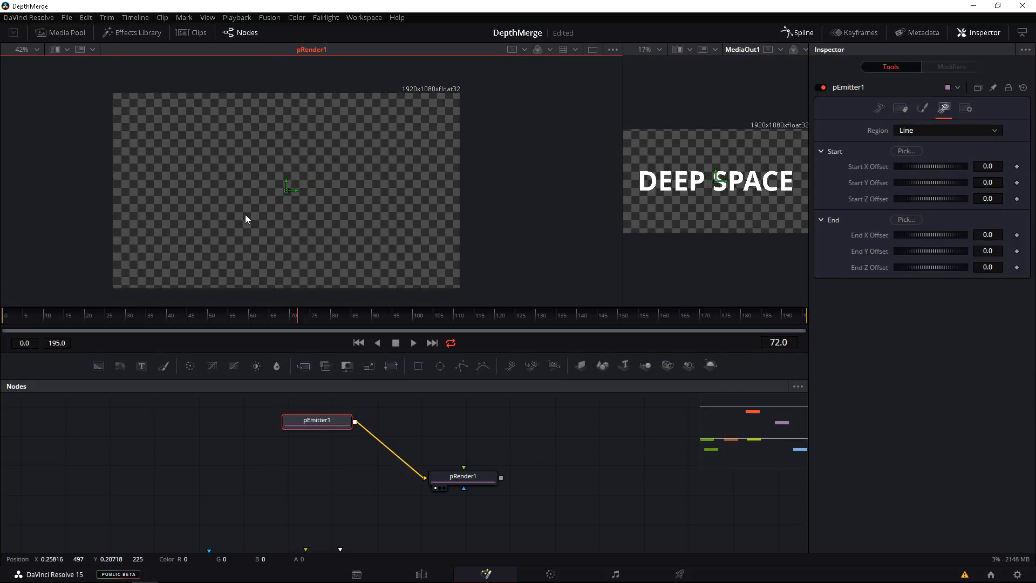
pyautogui.moveTo(285, 191); pyautogui.dragTo(121, 98)
pyautogui.moveTo(281, 190); pyautogui.dragTo(456, 99)
pyautogui.moveTo(290, 429); pyautogui.dragTo(233, 436)
# Step: Insert a pDirectionalForce node between pEmitter1 and pRender1
pyautogui.hotkey('shift', 'space')
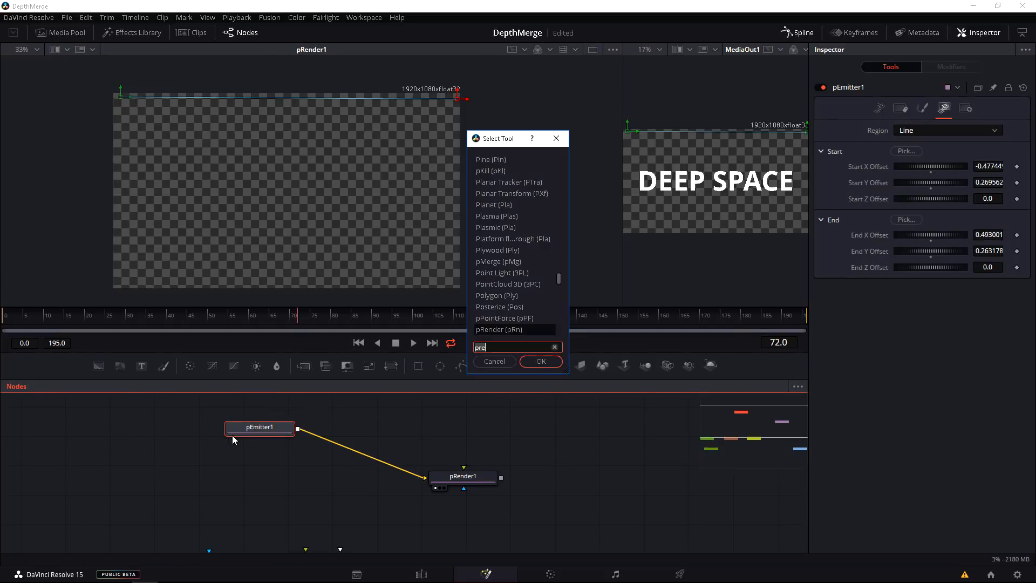
pyautogui.write('pdf')
pyautogui.press('Return')
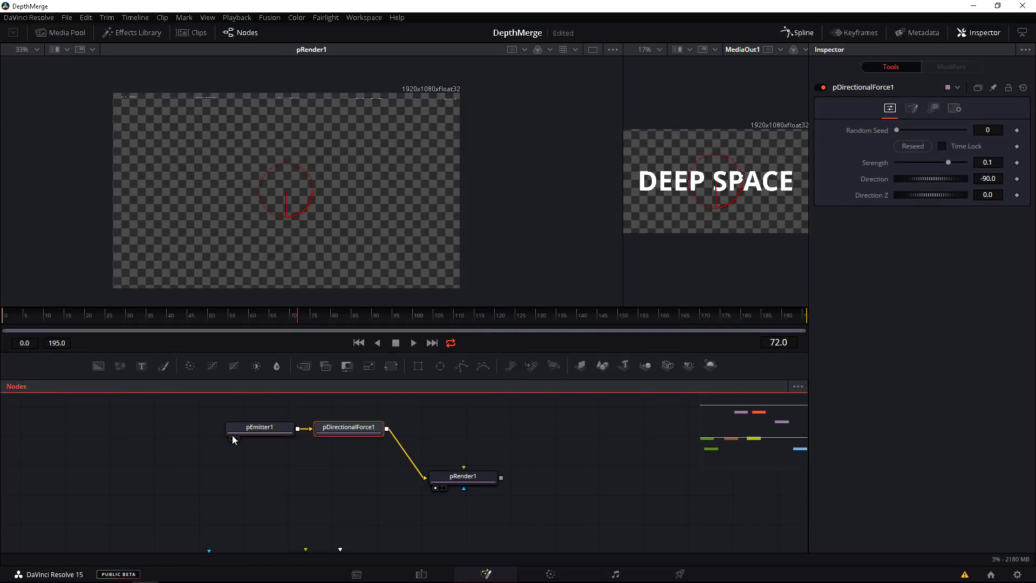
pyautogui.moveTo(263, 433)
pyautogui.mouseDown()
pyautogui.moveTo(263, 448)
pyautogui.moveTo(248, 437)
pyautogui.mouseUp()
# Step: Preview the falling particles and set pDirectionalForce1's strength to 0.032
pyautogui.press('space')
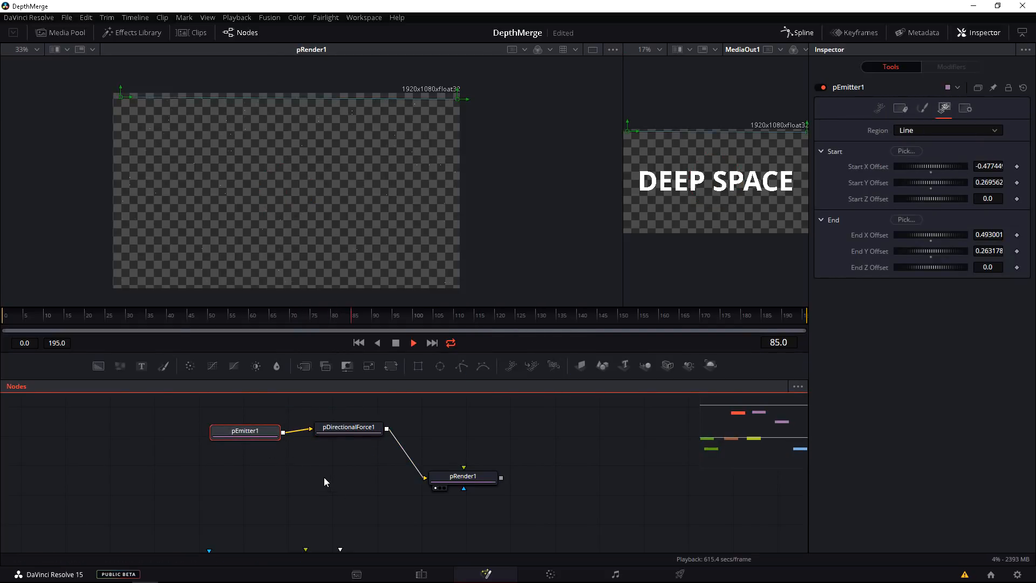
pyautogui.moveTo(170, 220); pyautogui.dragTo(243, 223)
pyautogui.scroll(2, 243, 226)
pyautogui.click(348, 428)
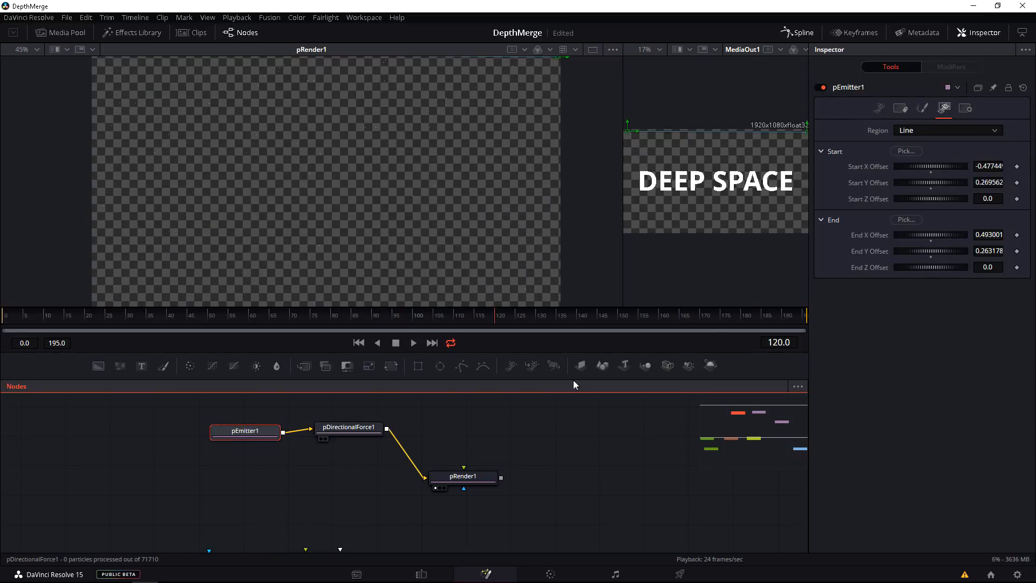
pyautogui.moveTo(938, 161); pyautogui.dragTo(937, 167)
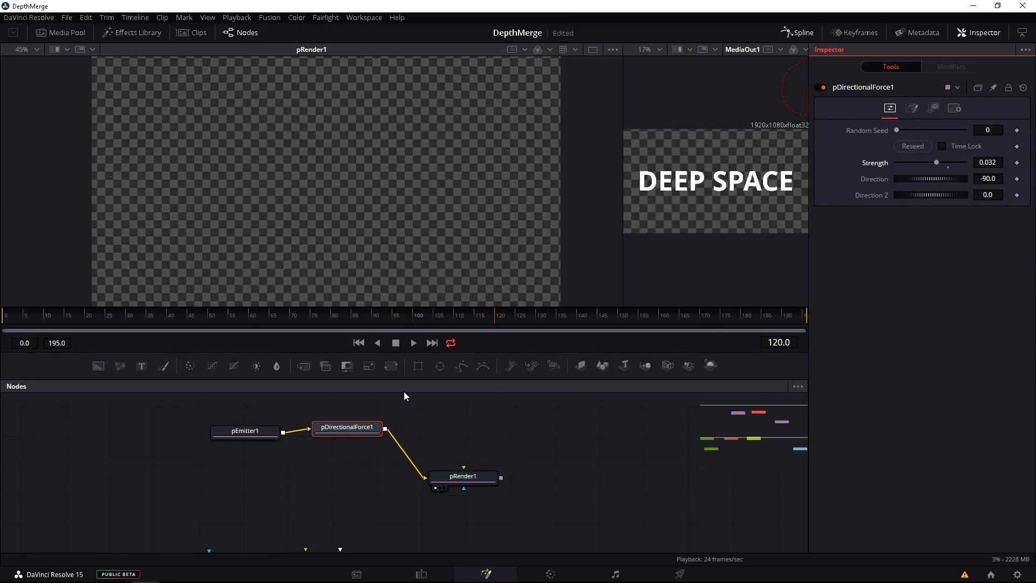
# Step: Change pEmitter1's particle style to Brush and use the flake_1_a brush
pyautogui.click(267, 434)
pyautogui.click(923, 109)
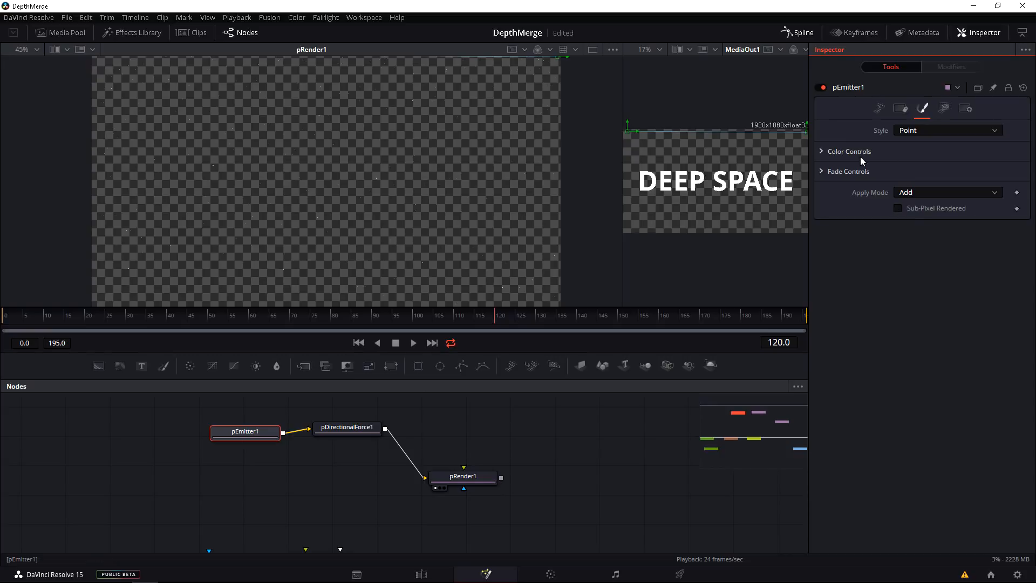
pyautogui.click(900, 135)
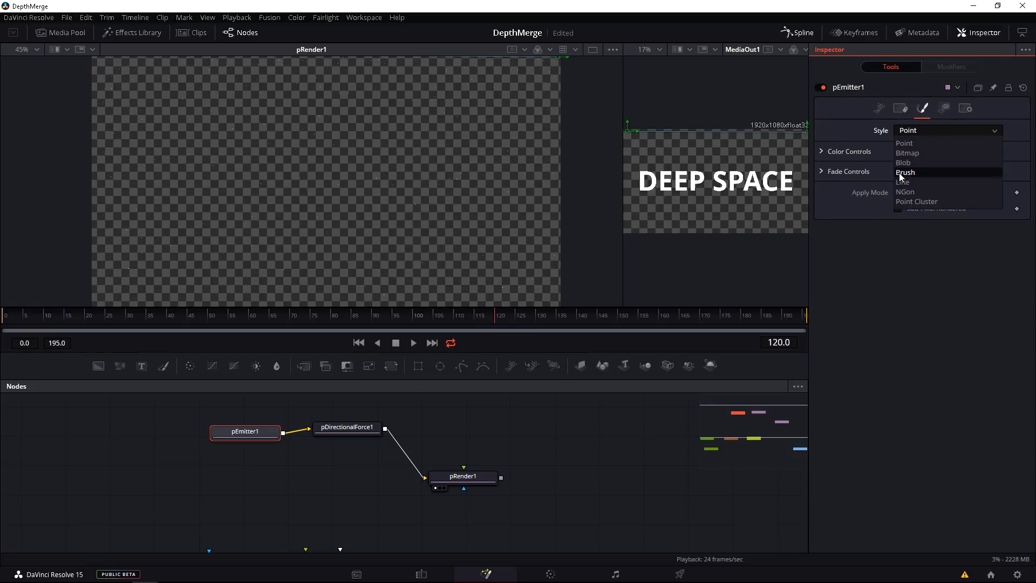
pyautogui.click(899, 173)
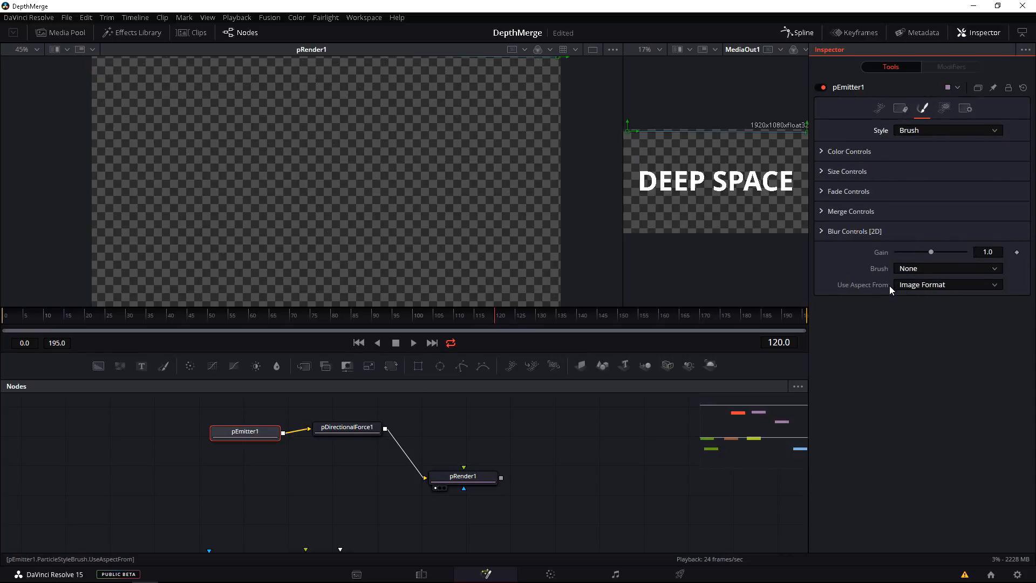
pyautogui.click(900, 134)
pyautogui.click(889, 175)
pyautogui.click(898, 269)
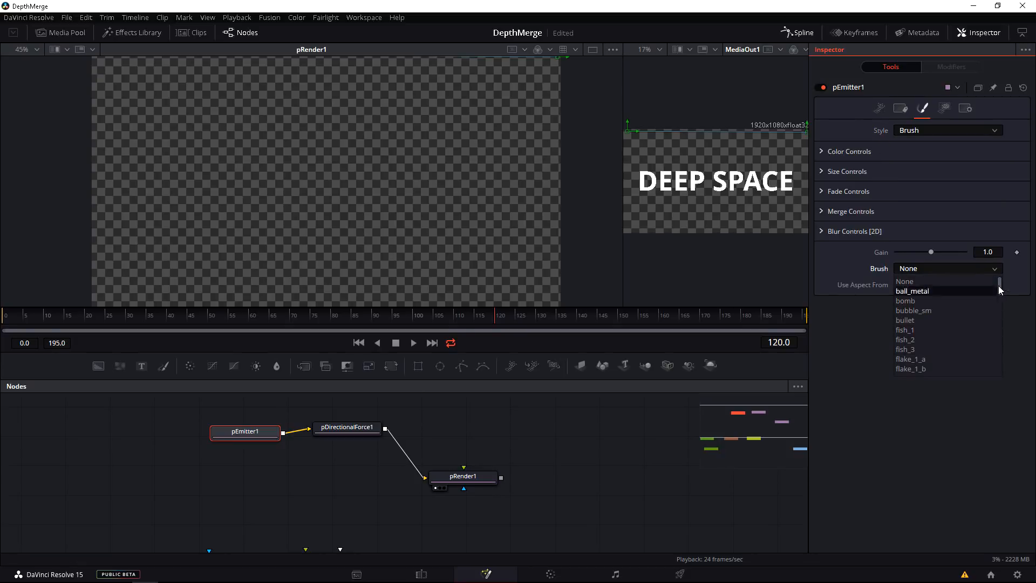
pyautogui.click(911, 359)
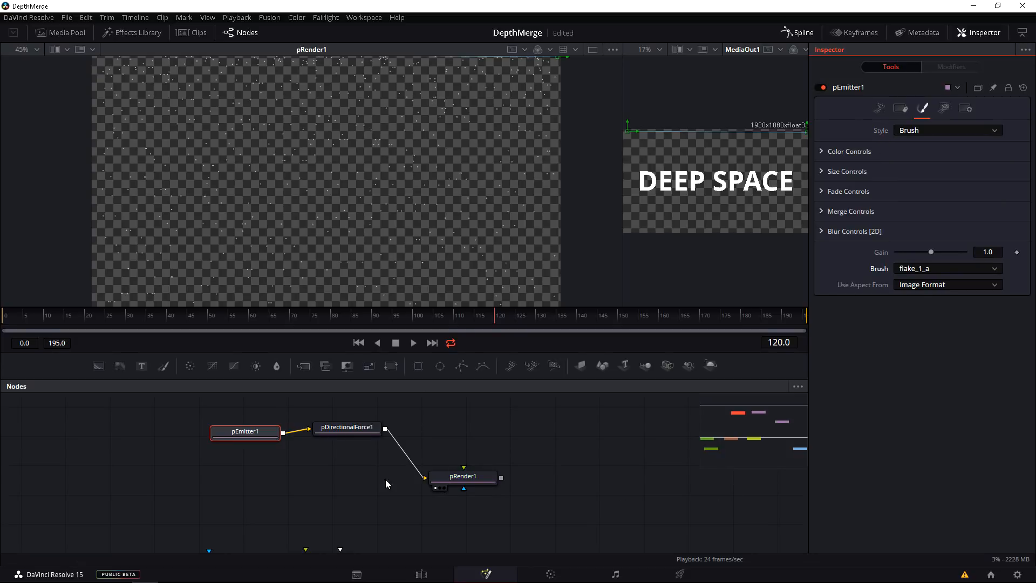
# Step: Set the emitter's particle size to 0.5 and its size variance to 0.3858
pyautogui.moveTo(388, 439); pyautogui.dragTo(387, 445)
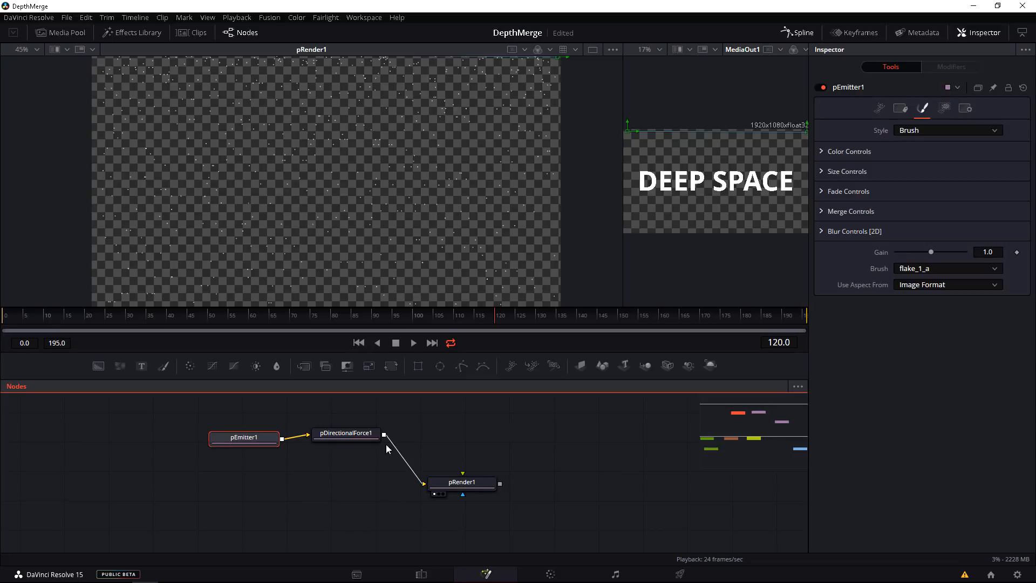
pyautogui.click(821, 175)
pyautogui.moveTo(910, 187); pyautogui.dragTo(972, 192)
# Step: Try the fish_3, fish_1 and fish_2 brushes on pEmitter1's particles
pyautogui.click(899, 421)
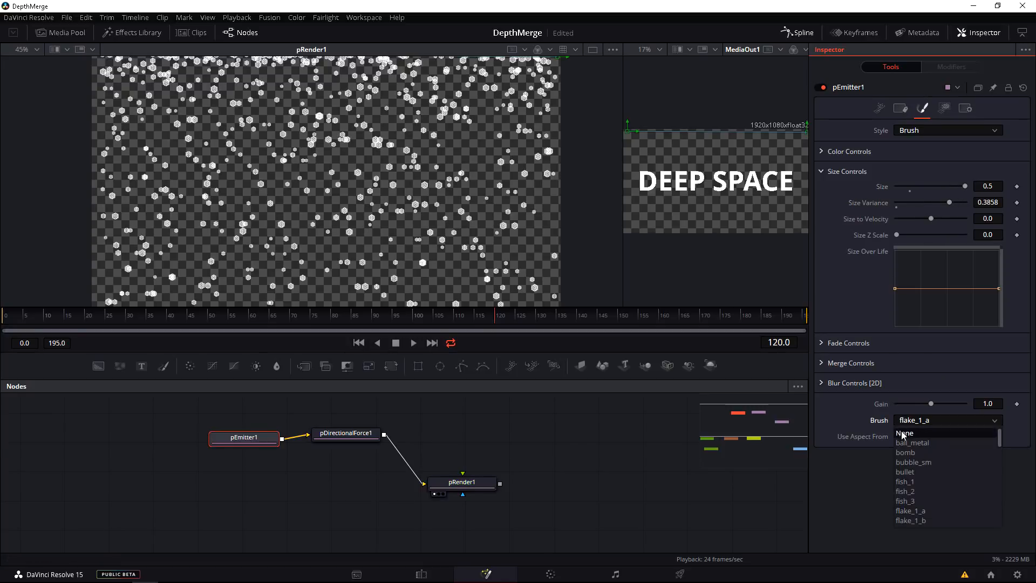
pyautogui.click(904, 501)
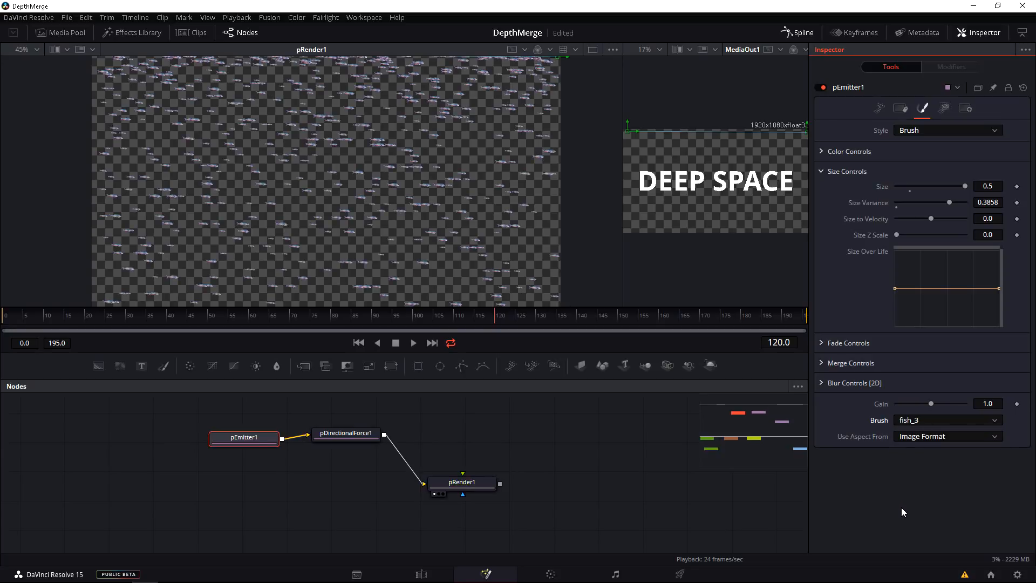
pyautogui.click(899, 420)
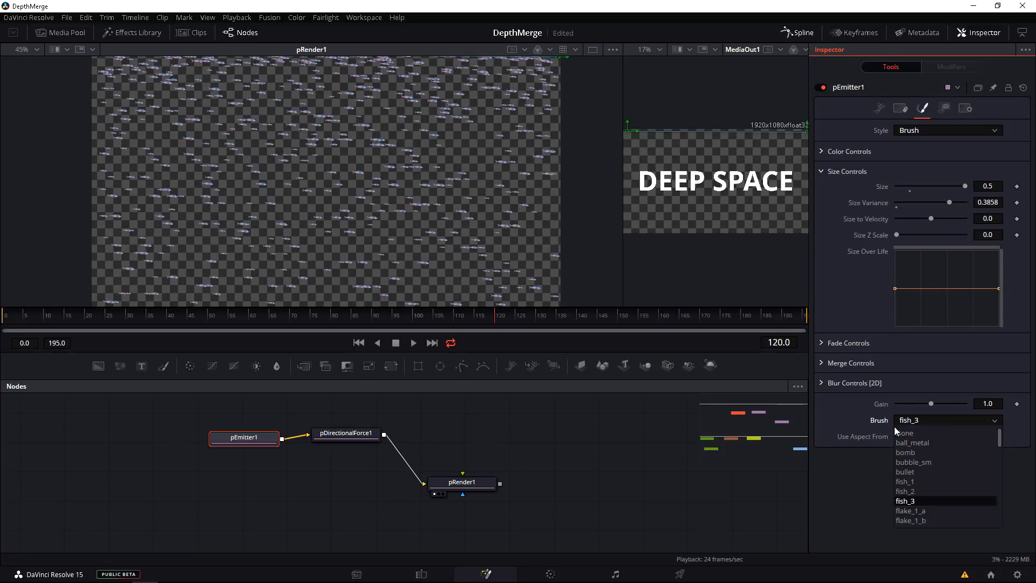
pyautogui.click(901, 490)
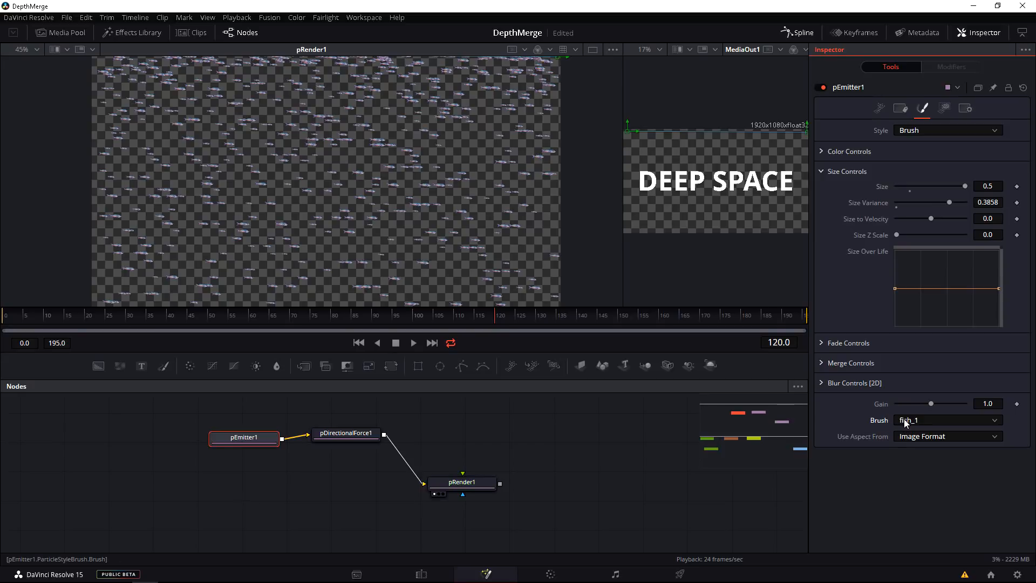
pyautogui.scroll(-1, 896, 423)
pyautogui.click(902, 420)
pyautogui.click(904, 480)
pyautogui.click(905, 422)
pyautogui.click(904, 492)
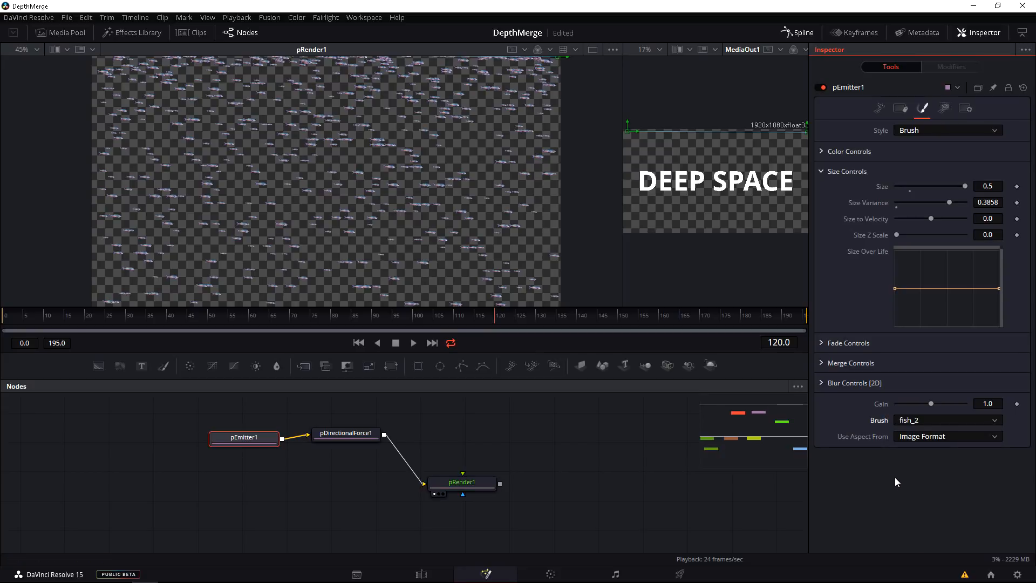
# Step: Try the bubble_sm, ball_metal and None brush options on pEmitter1's particles
pyautogui.click(909, 420)
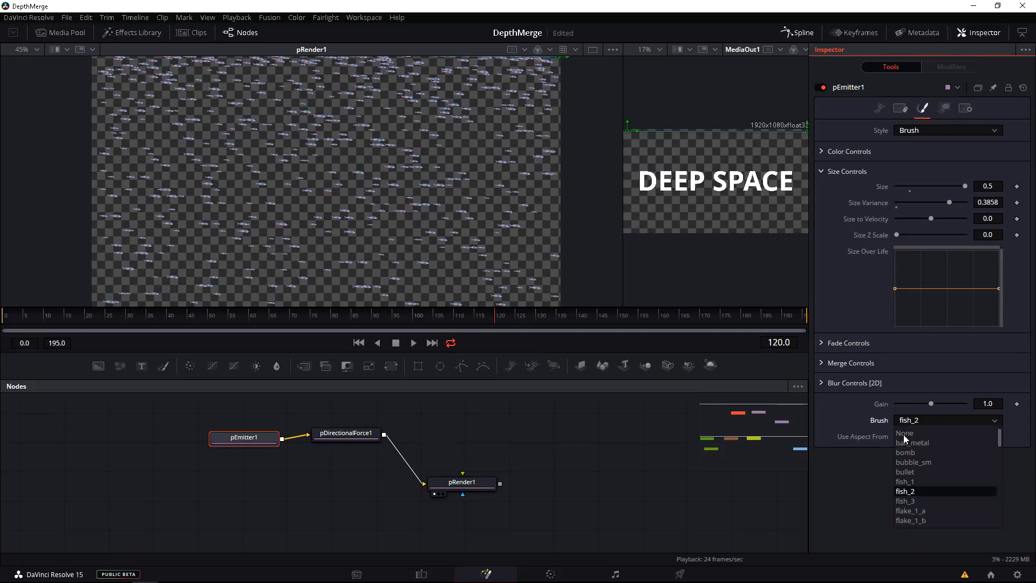
pyautogui.click(903, 501)
pyautogui.click(900, 462)
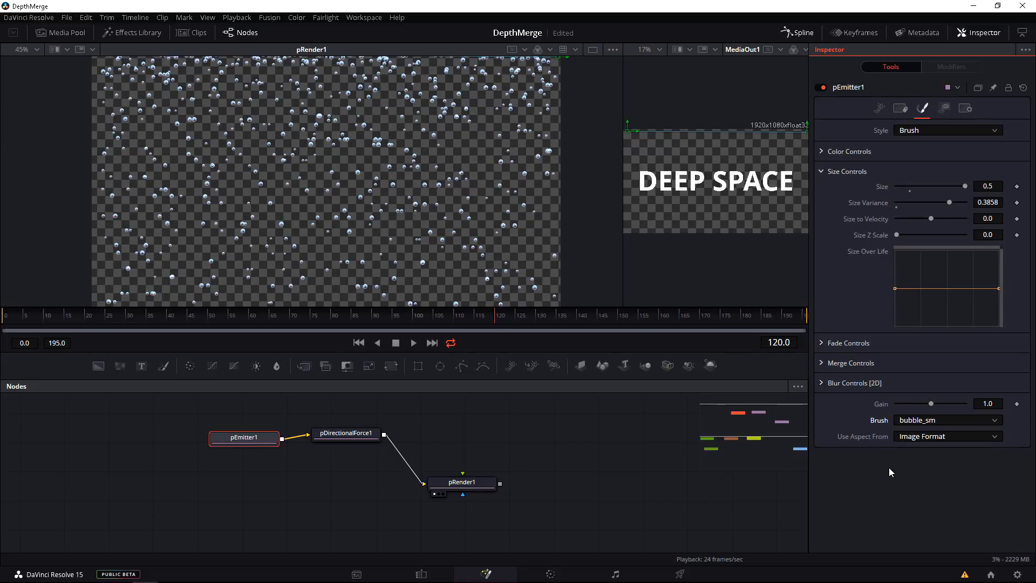
pyautogui.click(905, 420)
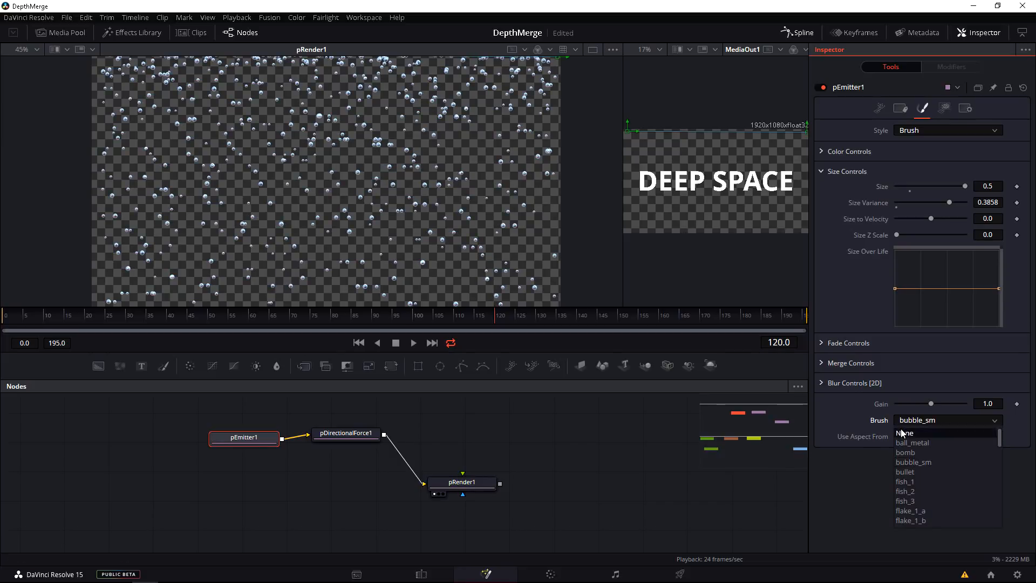
pyautogui.click(903, 440)
pyautogui.scroll(2, 906, 421)
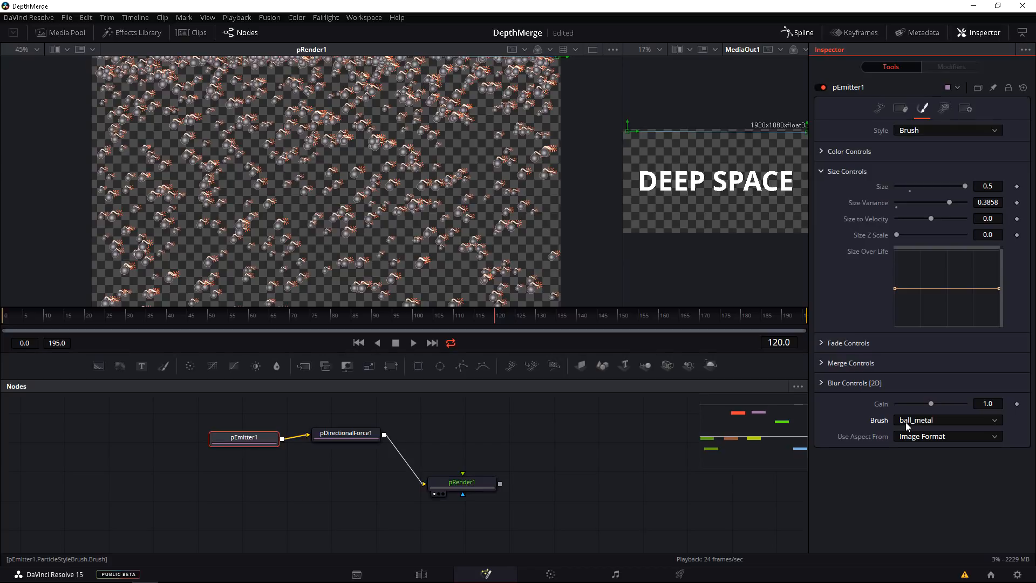
pyautogui.scroll(3, 904, 421)
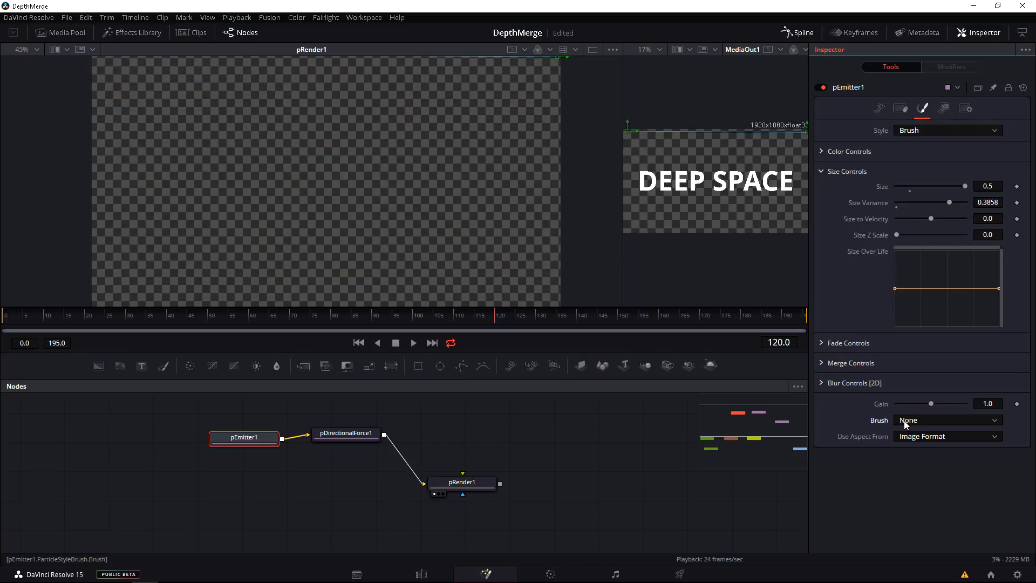
# Step: Use the bomb brush for pEmitter1's particles and move the emitter node farther from pDirectionalForce1
pyautogui.click(904, 423)
pyautogui.click(898, 459)
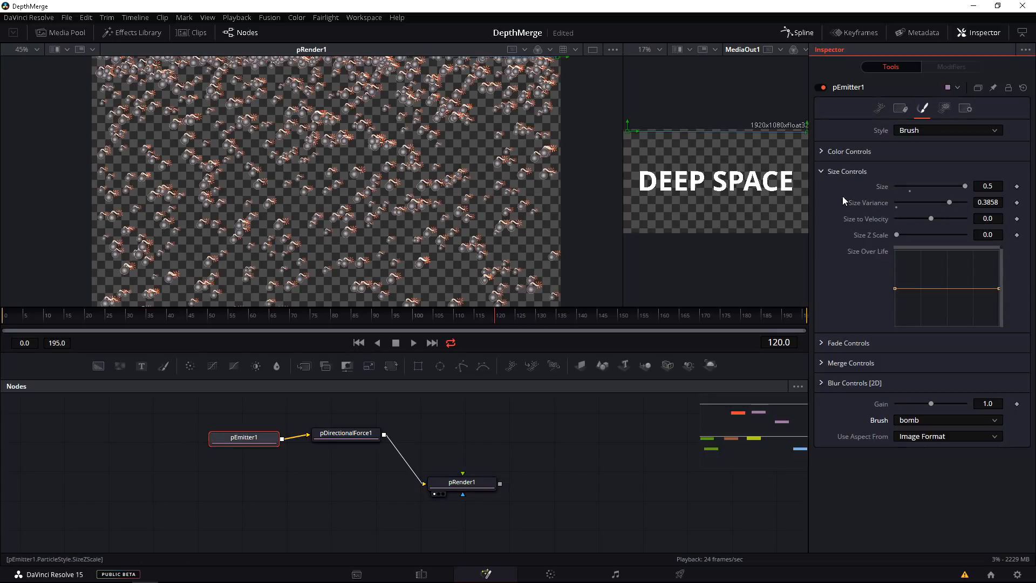
pyautogui.moveTo(244, 438); pyautogui.dragTo(215, 429)
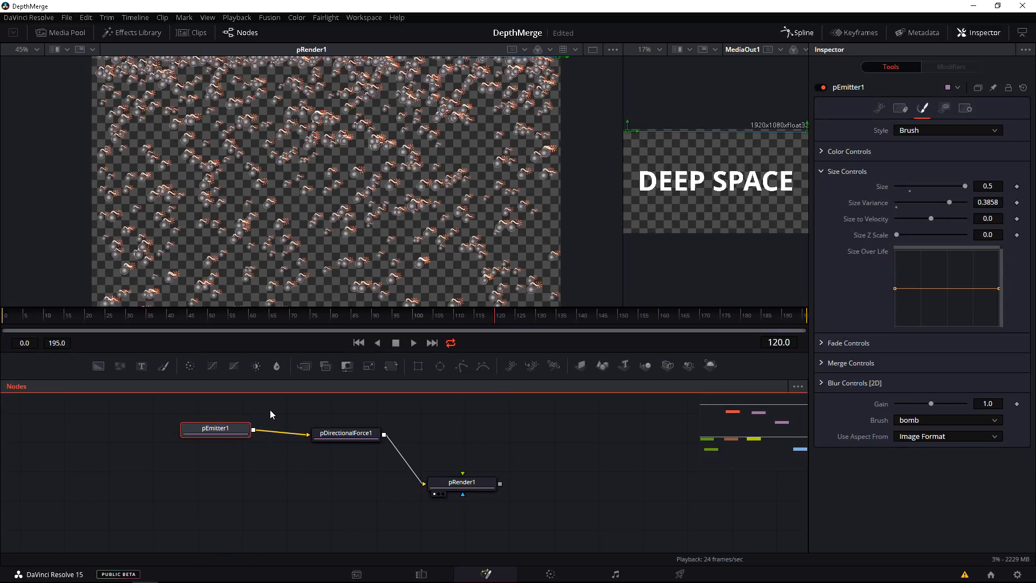
# Step: Set the emitter's particle number to 1.0 and play back the falling bombs
pyautogui.click(879, 109)
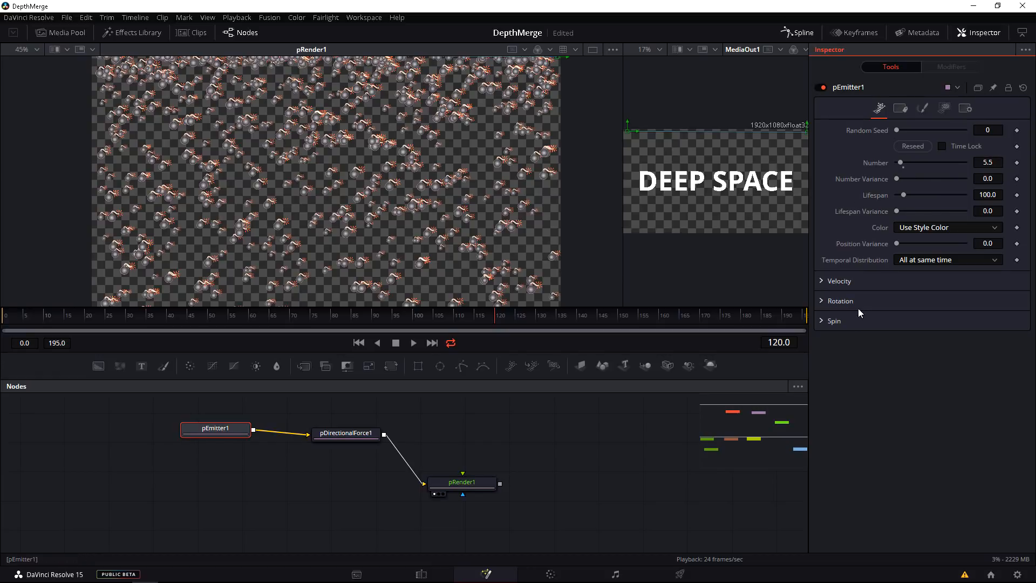
pyautogui.write('1')
pyautogui.press('Return')
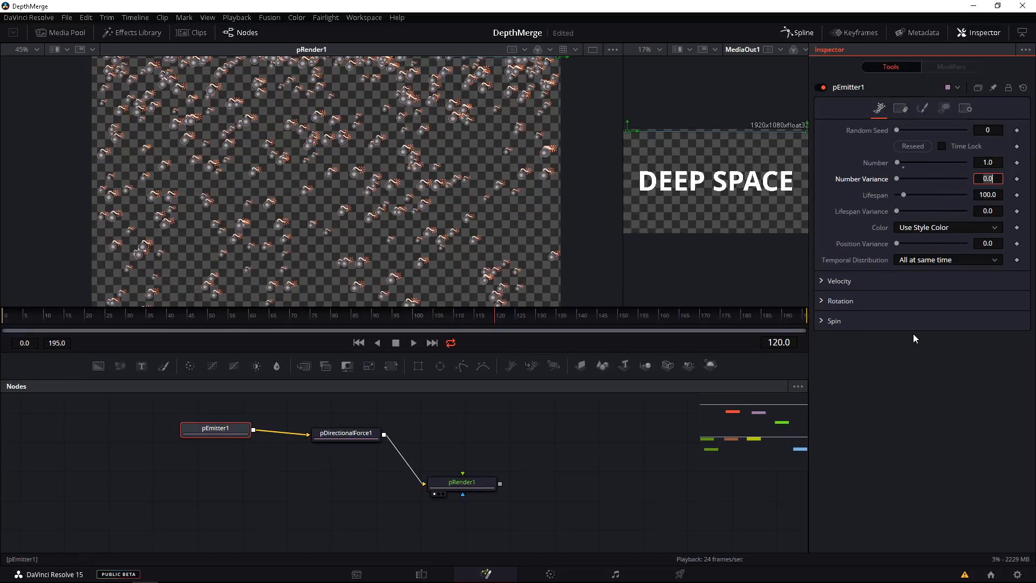
pyautogui.moveTo(245, 475); pyautogui.dragTo(211, 489)
pyautogui.moveTo(200, 438); pyautogui.dragTo(187, 444)
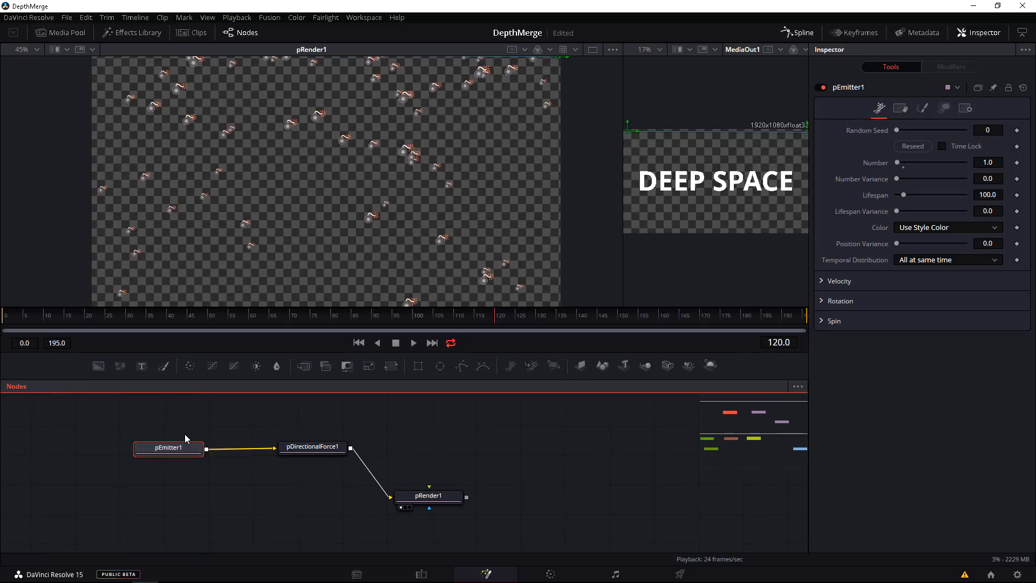
pyautogui.press('space')
pyautogui.click(274, 504)
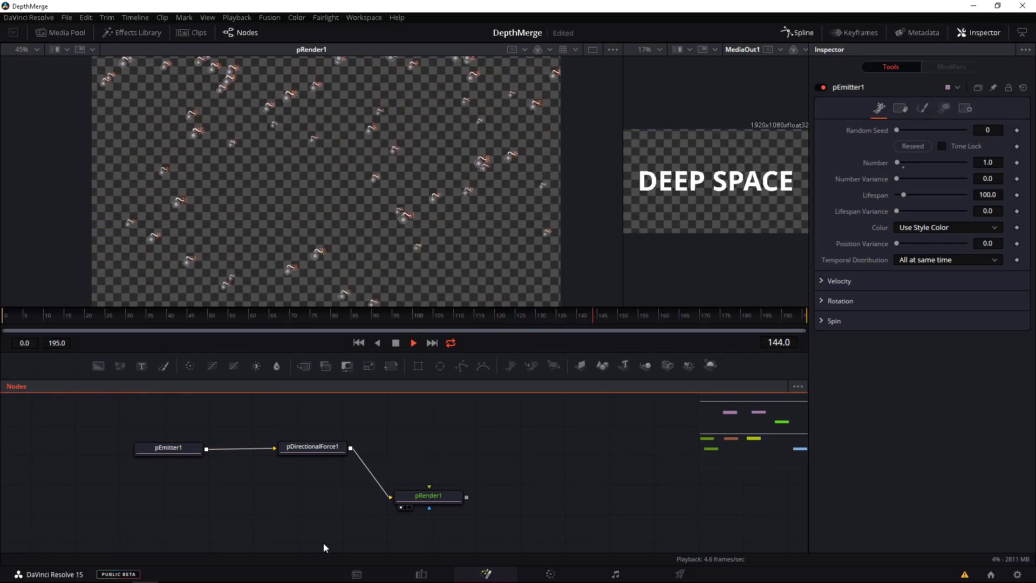
pyautogui.press('space')
# Step: Rearrange pEmitter1, pDirectionalForce1 and pRender1 into a vertical chain above the landscape nodes
pyautogui.moveTo(423, 500); pyautogui.dragTo(481, 488)
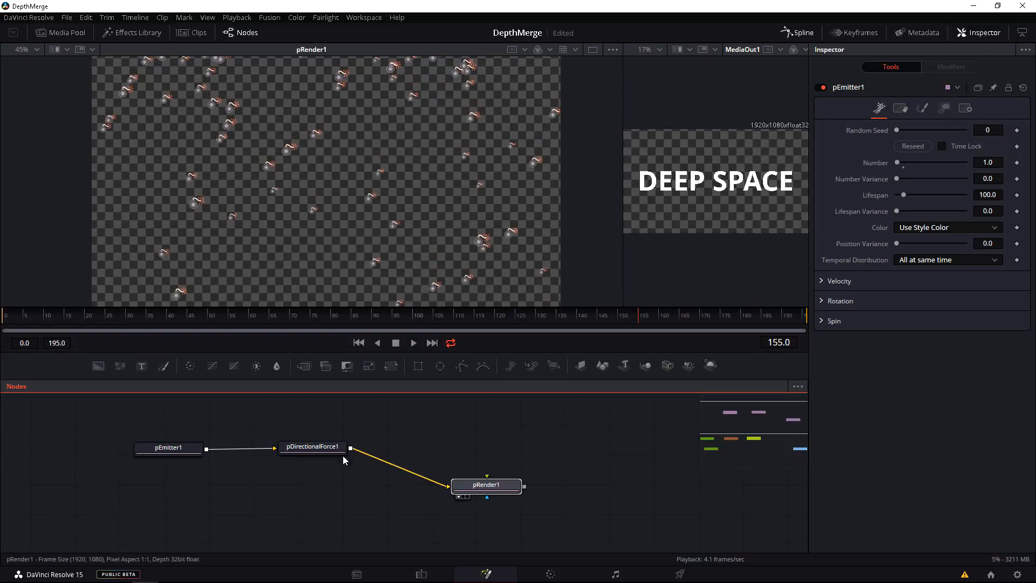
pyautogui.moveTo(305, 451); pyautogui.dragTo(334, 464)
pyautogui.moveTo(501, 479); pyautogui.dragTo(372, 510)
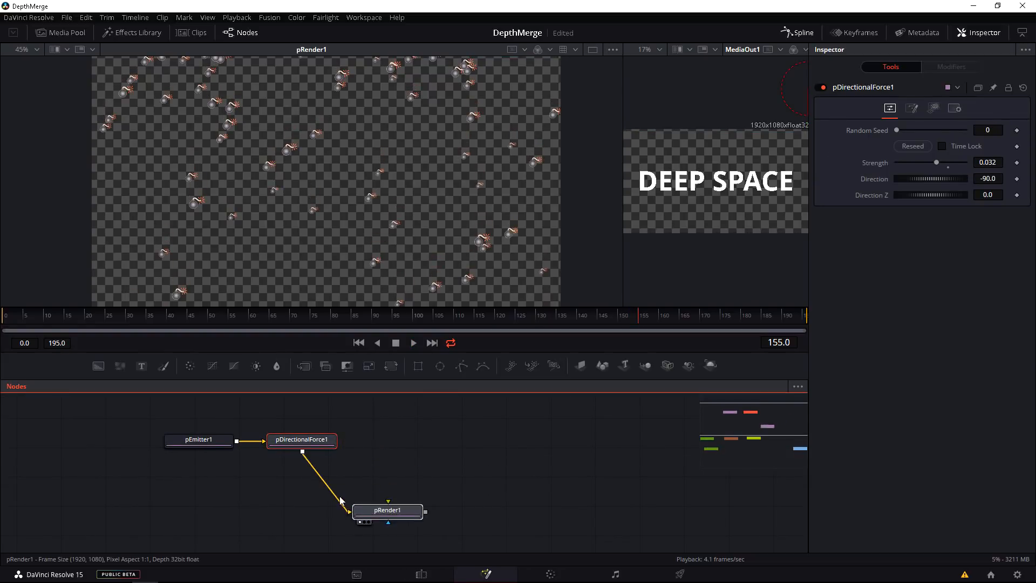
pyautogui.moveTo(236, 465); pyautogui.dragTo(266, 442)
pyautogui.moveTo(324, 418); pyautogui.dragTo(409, 450)
pyautogui.moveTo(245, 423); pyautogui.dragTo(432, 425)
pyautogui.moveTo(316, 468); pyautogui.dragTo(321, 441)
# Step: Merge pRender1's particles over the ChannelBooleans1 landscape and view the Merge1 result
pyautogui.moveTo(460, 460); pyautogui.dragTo(392, 523)
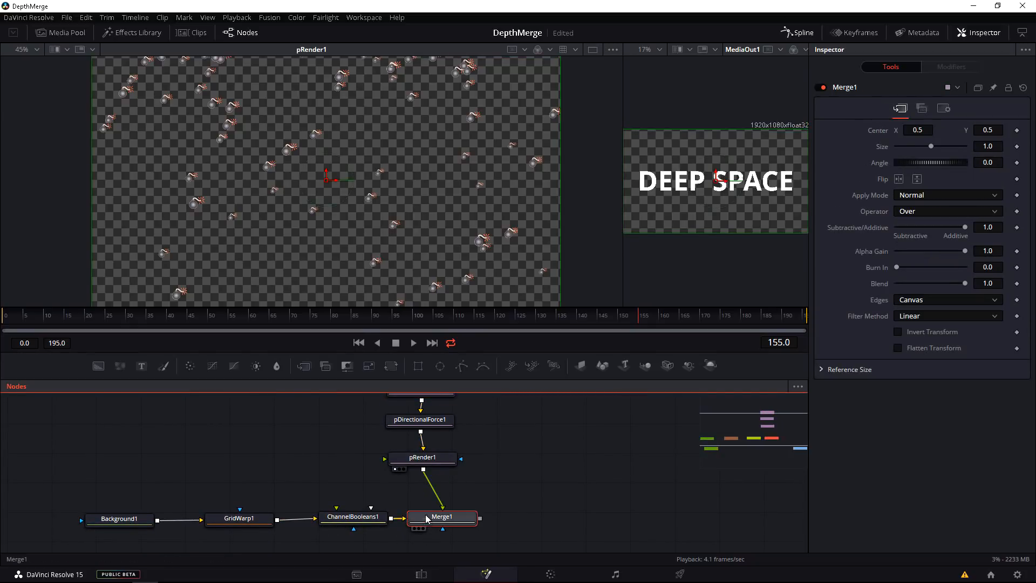
pyautogui.press('1')
pyautogui.moveTo(235, 455); pyautogui.dragTo(193, 452)
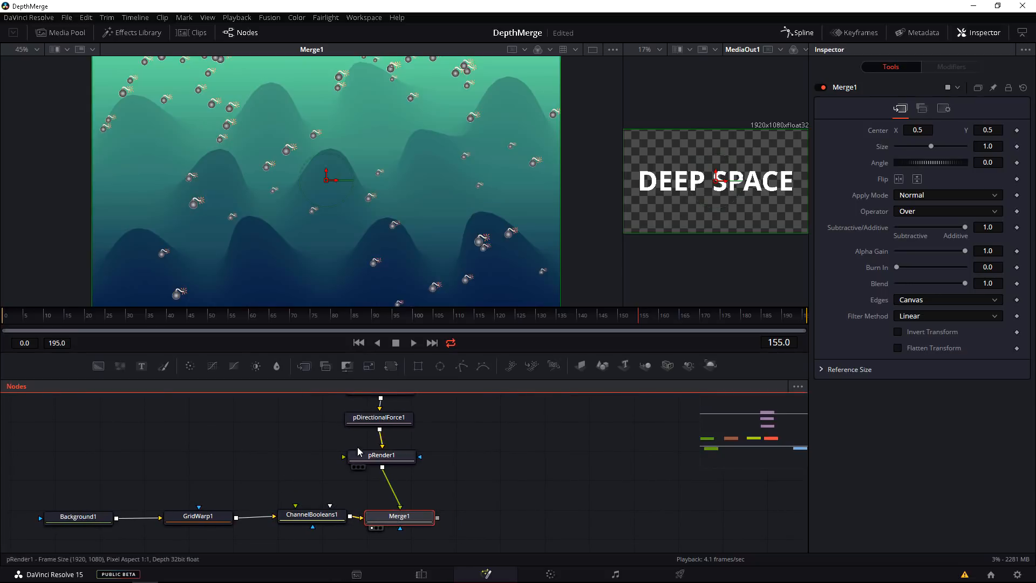
# Step: Align the three particle nodes in a column directly above Merge1
pyautogui.moveTo(346, 433); pyautogui.dragTo(368, 480)
pyautogui.moveTo(351, 415); pyautogui.dragTo(415, 507)
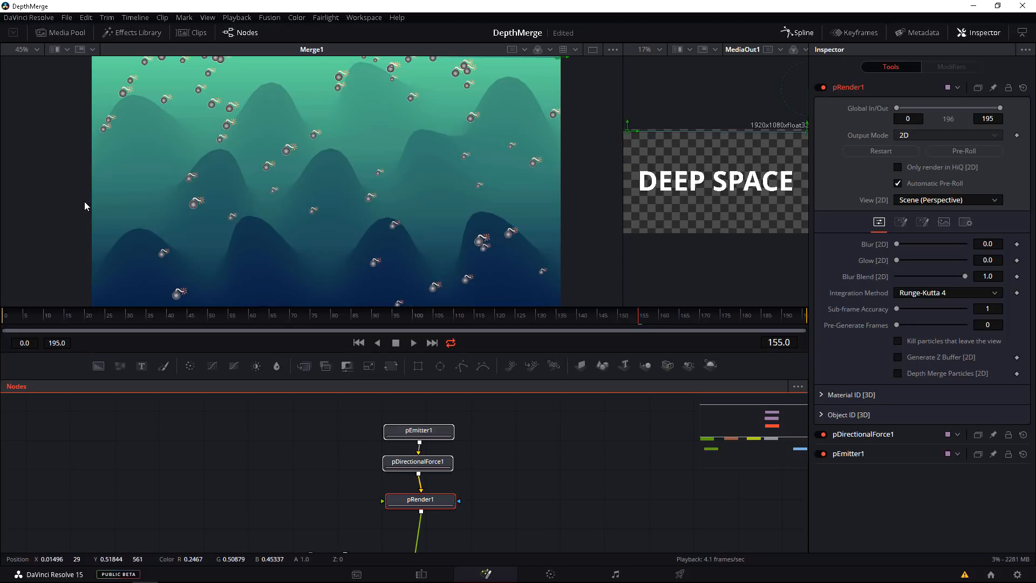
pyautogui.scroll(-3, 345, 475)
pyautogui.moveTo(404, 492); pyautogui.dragTo(411, 491)
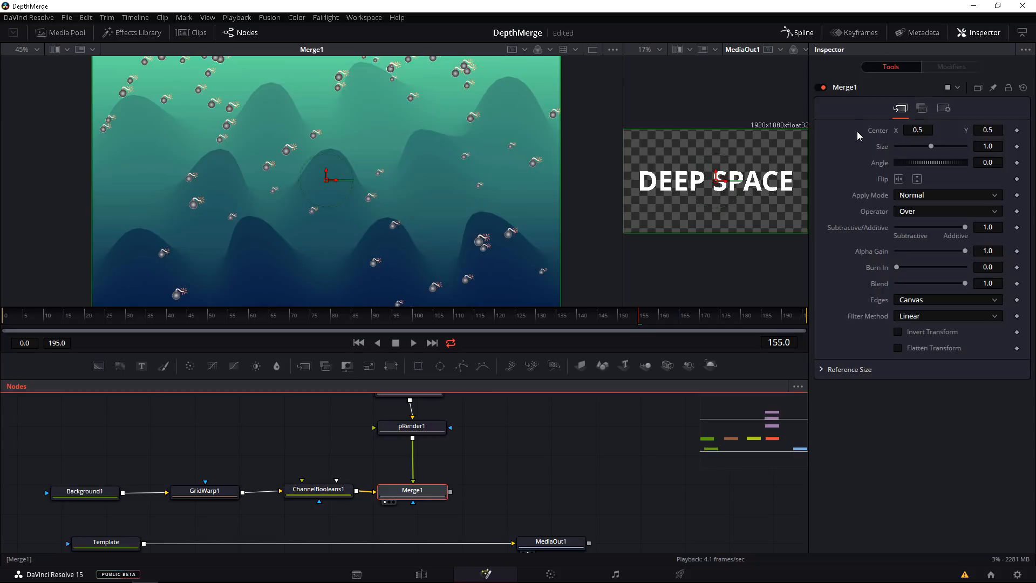
# Step: Enable Perform Depth Merge on Merge1 and sample the foreground Z-offset from a middle hill, giving 0.467773
pyautogui.click(920, 109)
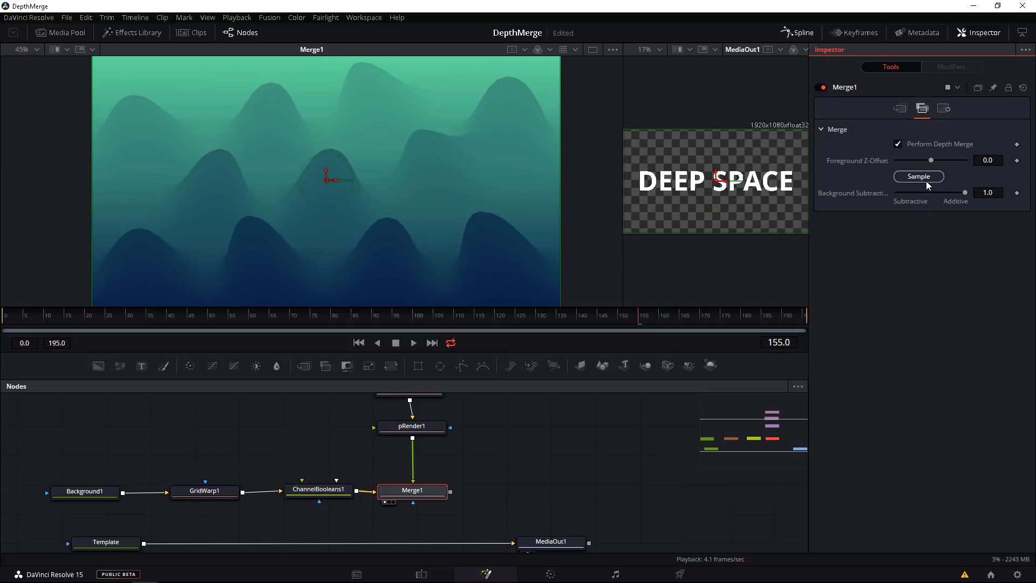
pyautogui.moveTo(927, 177); pyautogui.dragTo(256, 184)
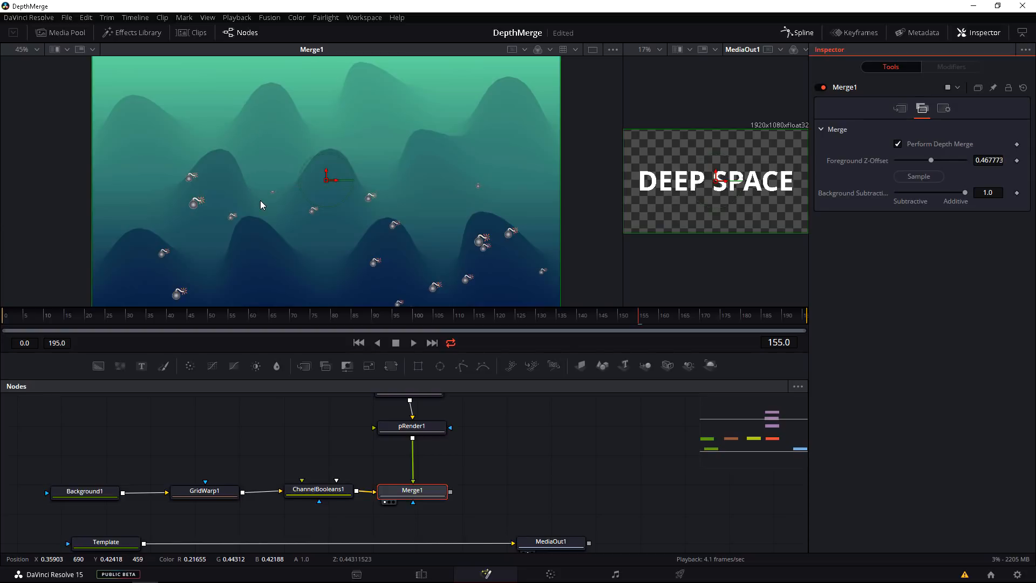
# Step: Reverse Background1's gradient to run from green at the start to dark blue at the end
pyautogui.moveTo(158, 488); pyautogui.dragTo(190, 460)
pyautogui.click(128, 463)
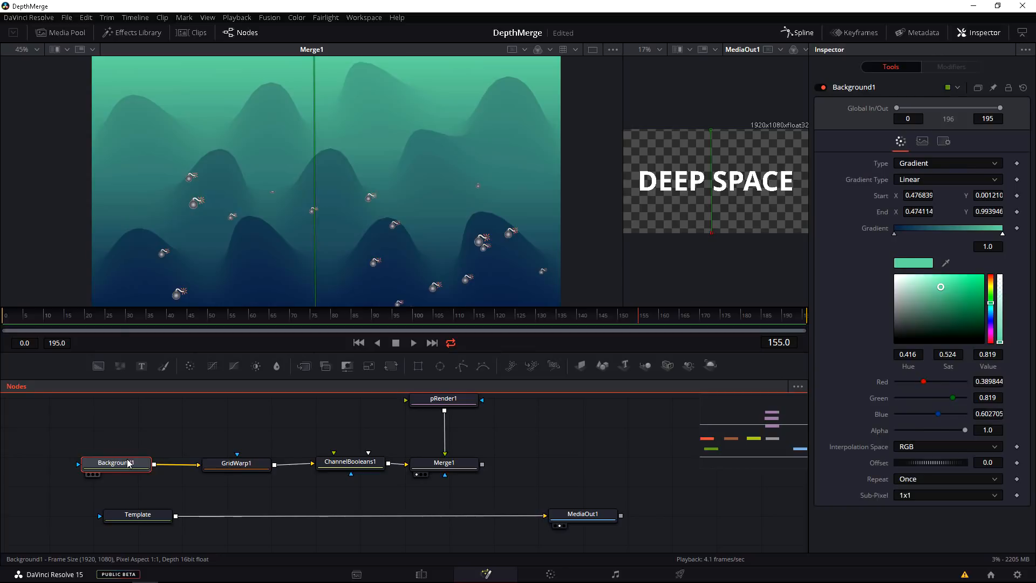
pyautogui.moveTo(895, 233); pyautogui.dragTo(984, 235)
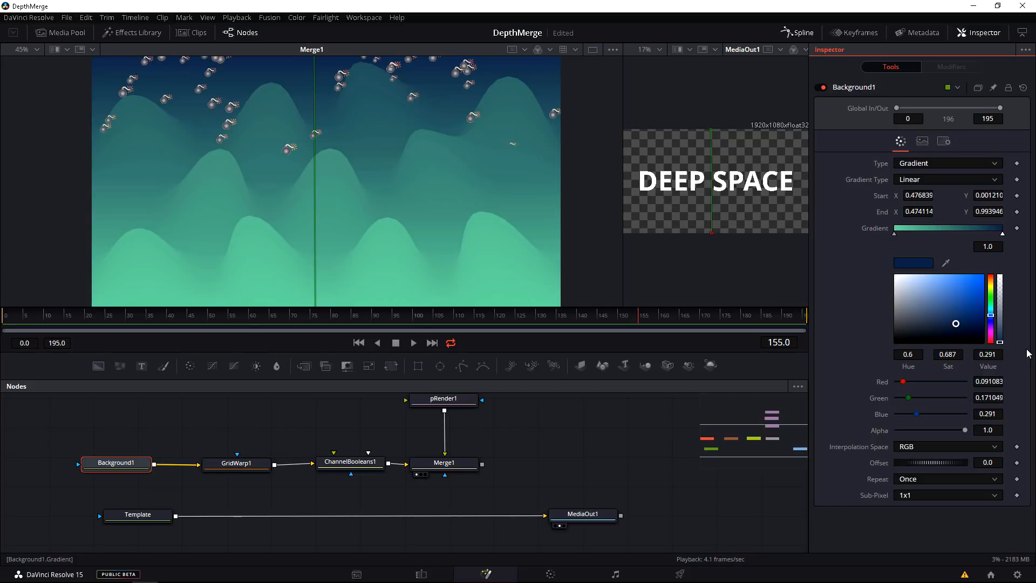
pyautogui.click(406, 476)
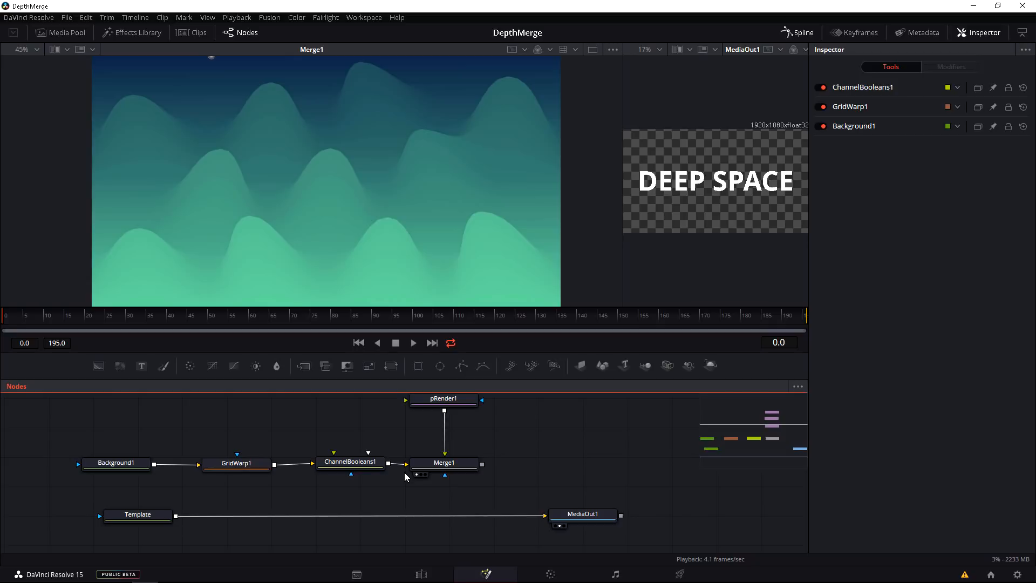
# Step: Set ChannelBooleans1's color channel operation to Negative
pyautogui.moveTo(365, 470); pyautogui.dragTo(359, 473)
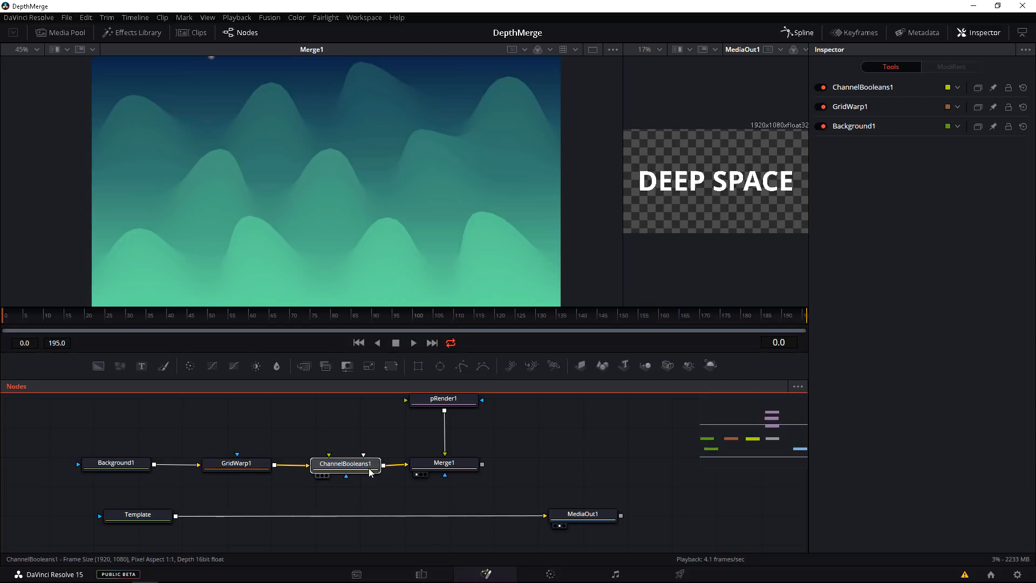
pyautogui.click(371, 473)
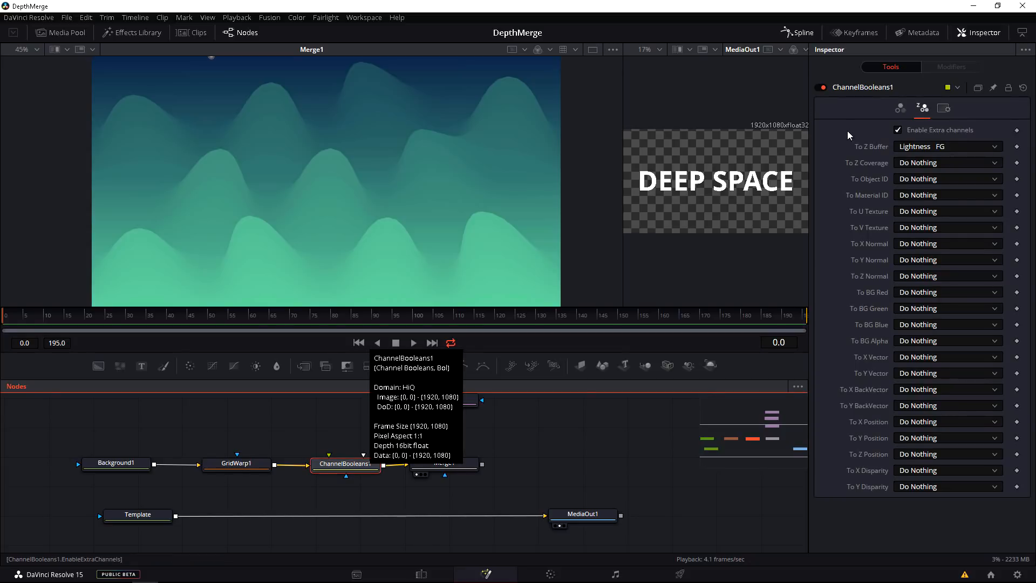
pyautogui.click(900, 108)
pyautogui.click(897, 133)
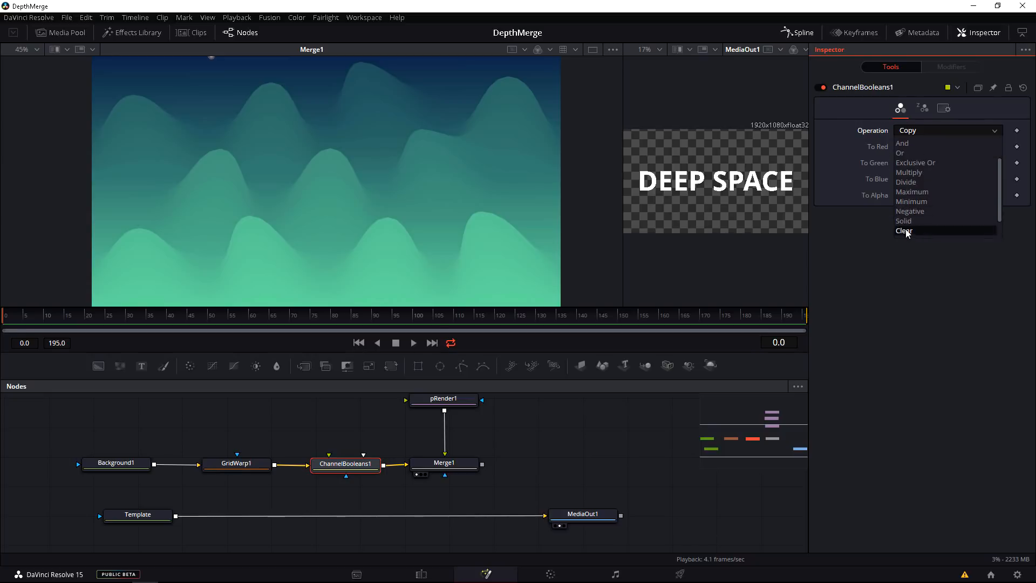
pyautogui.click(906, 232)
# Step: Set ChannelBooleans1's To Red, To Green, To Blue and To Alpha channels to Do Nothing
pyautogui.click(912, 146)
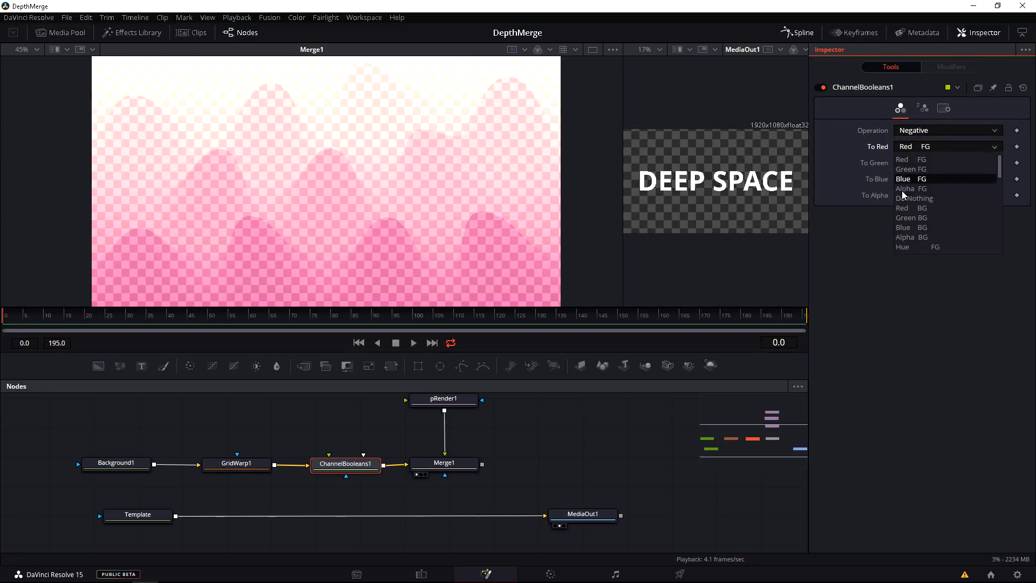
pyautogui.click(904, 205)
pyautogui.click(918, 162)
pyautogui.click(902, 221)
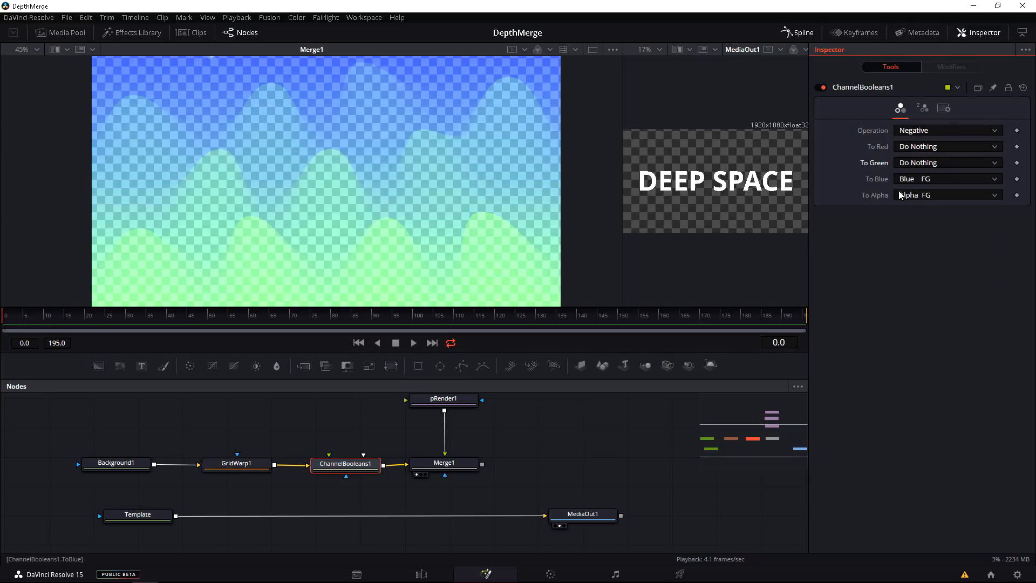
pyautogui.click(918, 178)
pyautogui.click(907, 237)
pyautogui.click(912, 195)
pyautogui.click(907, 253)
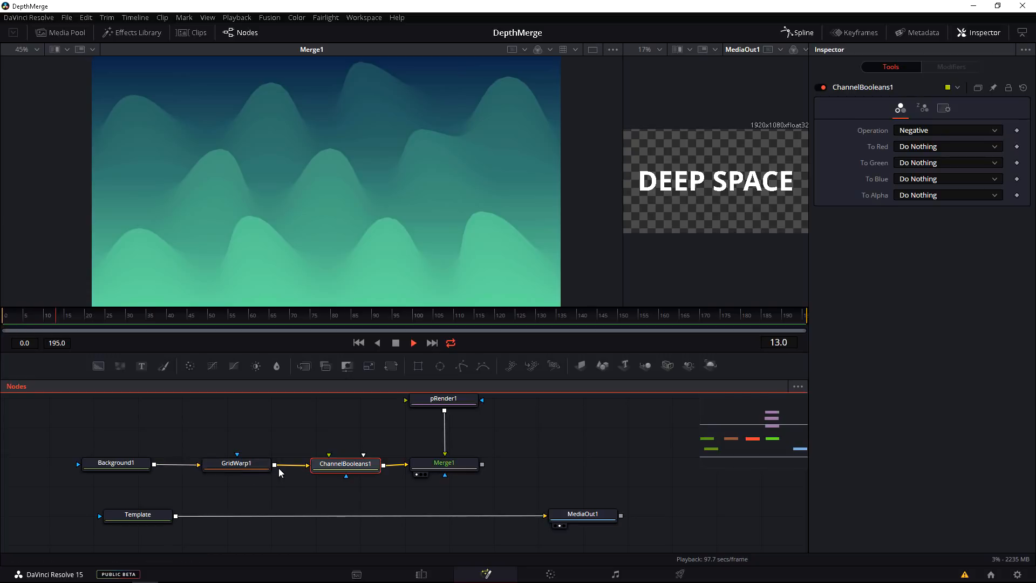
# Step: Turn Merge1's Perform Depth Merge off and back on to compare the particles with and without it
pyautogui.click(444, 463)
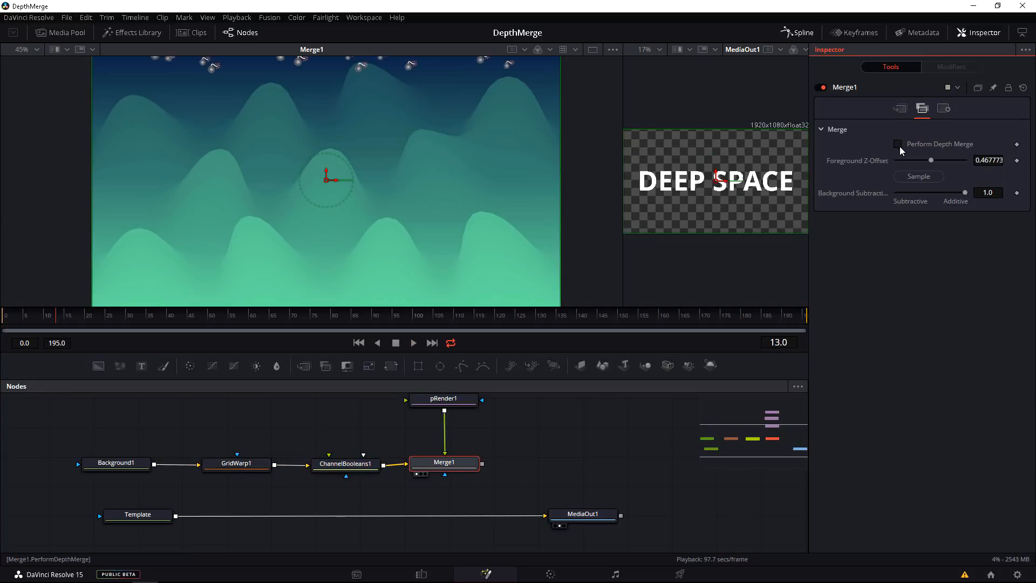
pyautogui.click(898, 145)
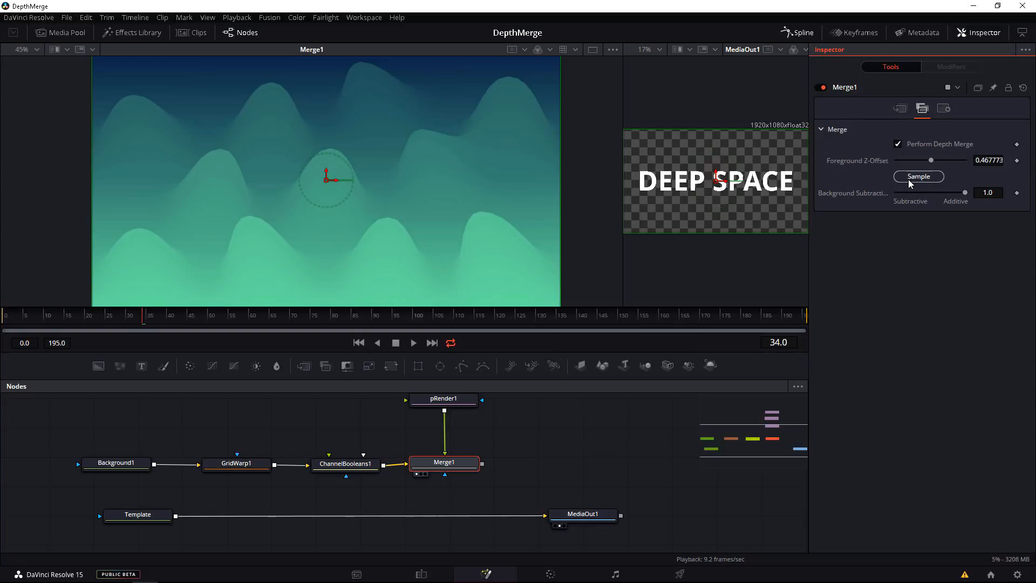
# Step: Sample Merge1's Foreground Z-Offset twice from the landscape, at 0.495605 and 0.480957, playing back the particles after each sample
pyautogui.moveTo(920, 181); pyautogui.dragTo(371, 203)
pyautogui.moveTo(351, 472); pyautogui.dragTo(329, 520)
pyautogui.press('space')
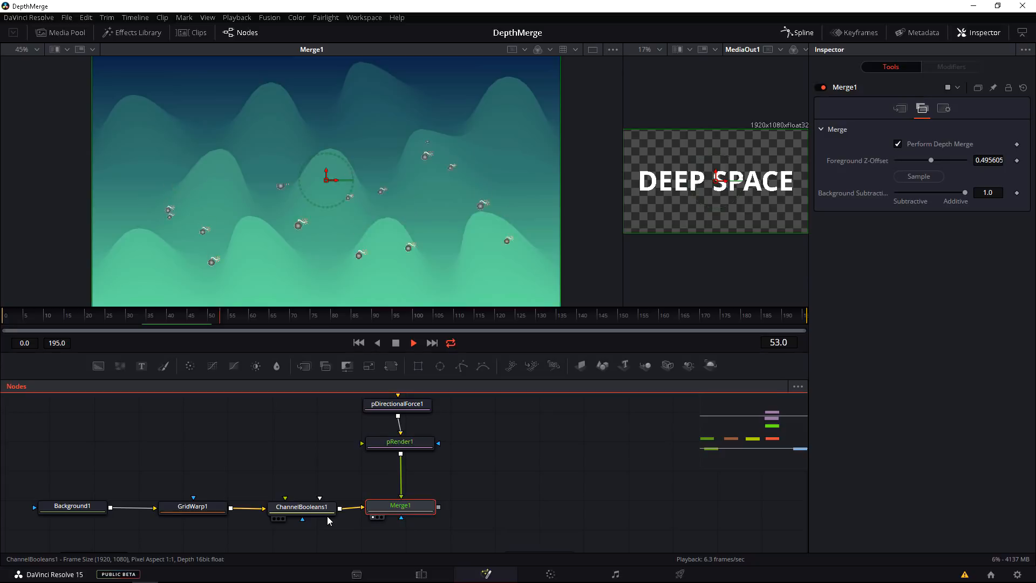
pyautogui.press('space')
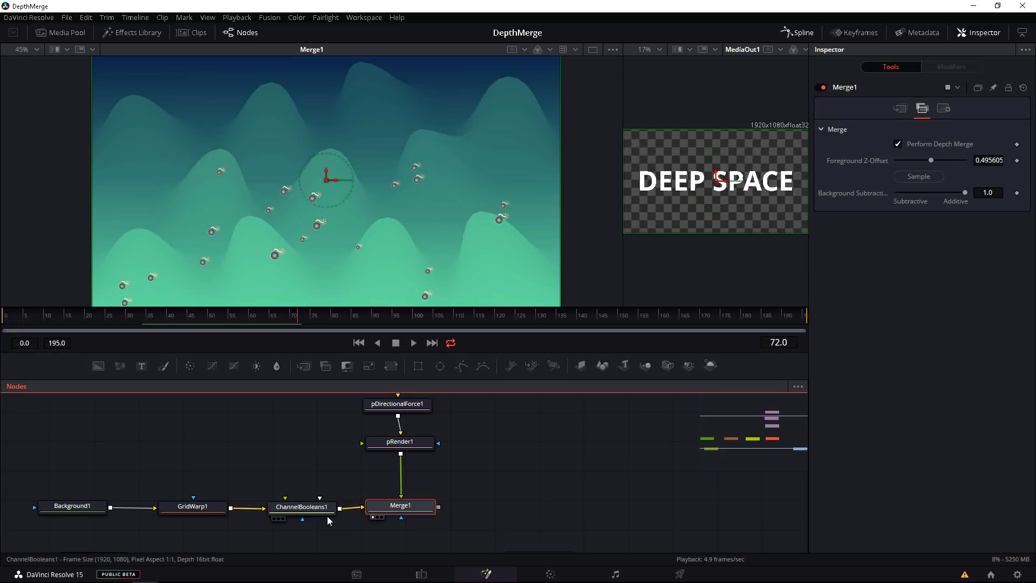
pyautogui.moveTo(919, 176); pyautogui.dragTo(380, 186)
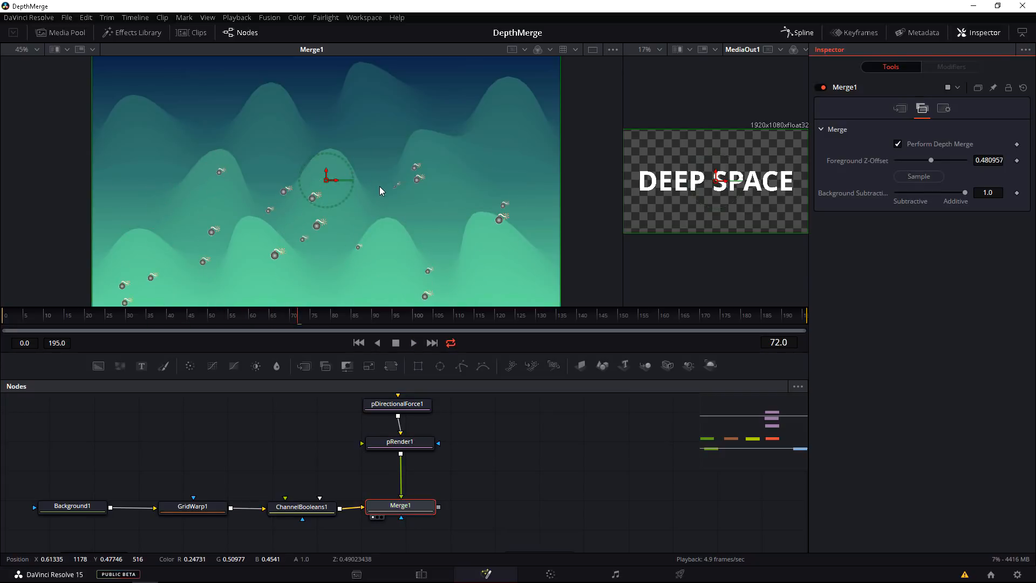
pyautogui.press('space')
# Step: Reverse Background1's gradient to run from dark blue at the start to green at the end and play back the result
pyautogui.click(301, 508)
pyautogui.click(87, 508)
pyautogui.press('space')
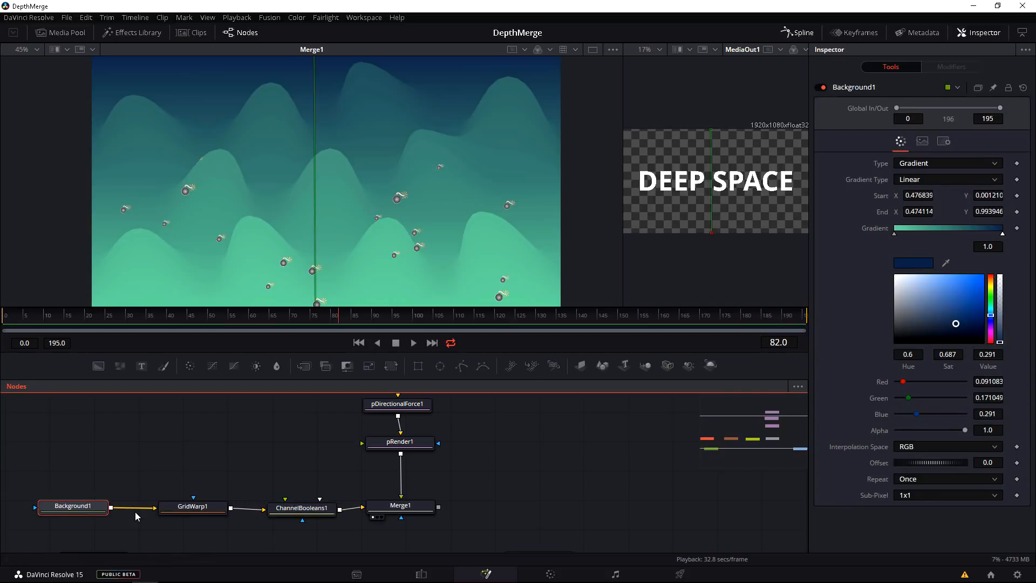
pyautogui.moveTo(895, 233)
pyautogui.mouseDown()
pyautogui.moveTo(958, 234)
pyautogui.moveTo(893, 235)
pyautogui.mouseUp()
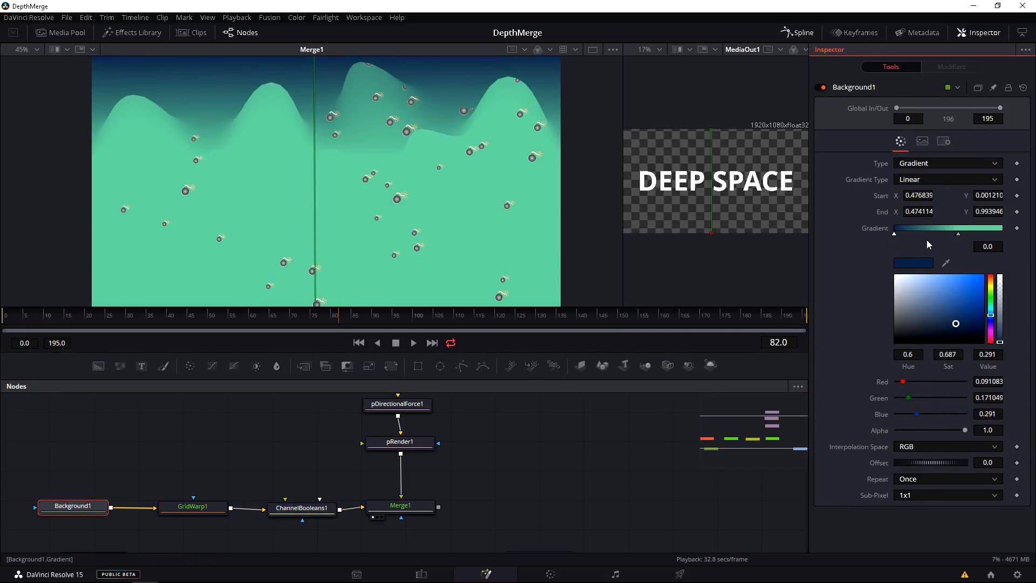
pyautogui.moveTo(958, 234); pyautogui.dragTo(1007, 238)
pyautogui.click(260, 434)
pyautogui.press('space')
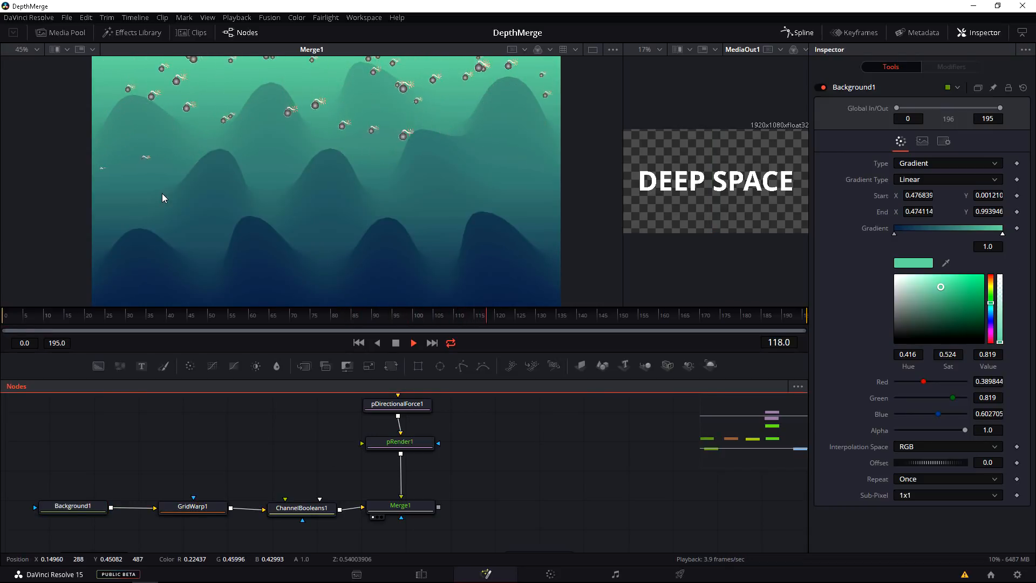
# Step: Set Merge1's Foreground Z-Offset to 0.373046 by sampling just above the central hill, and watch the playback
pyautogui.click(401, 507)
pyautogui.moveTo(919, 176); pyautogui.dragTo(335, 147)
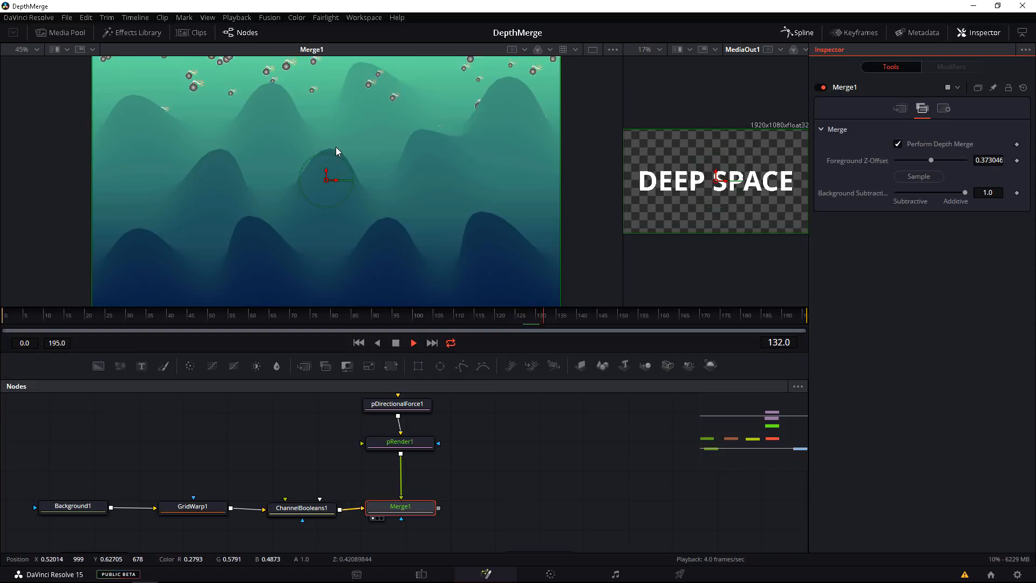
pyautogui.moveTo(369, 545); pyautogui.dragTo(316, 530)
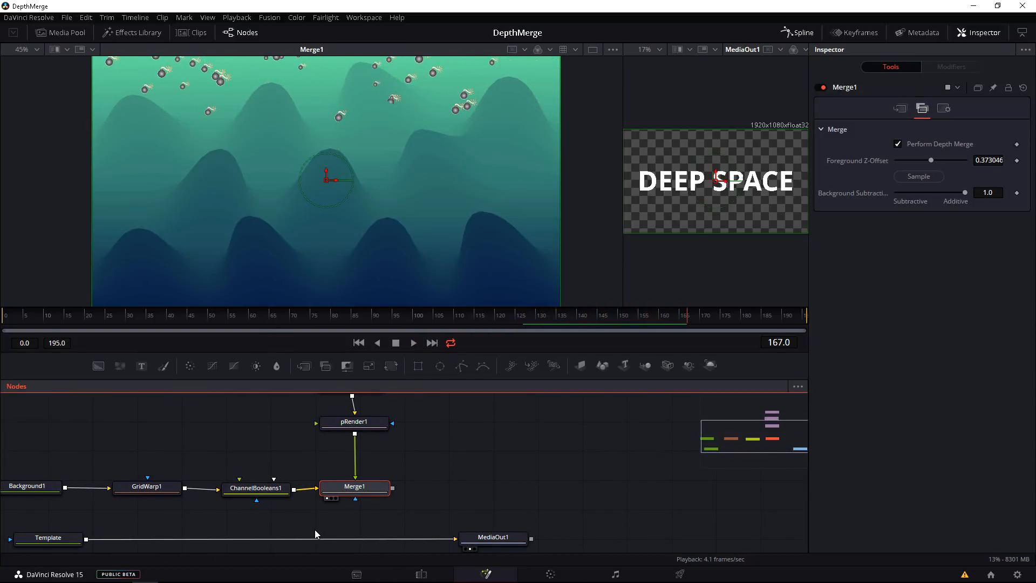
# Step: Add a Merge node and insert it between pRender1 and Merge1
pyautogui.moveTo(290, 447); pyautogui.dragTo(262, 471)
pyautogui.hotkey('shift', 'space')
pyautogui.write('pdir')
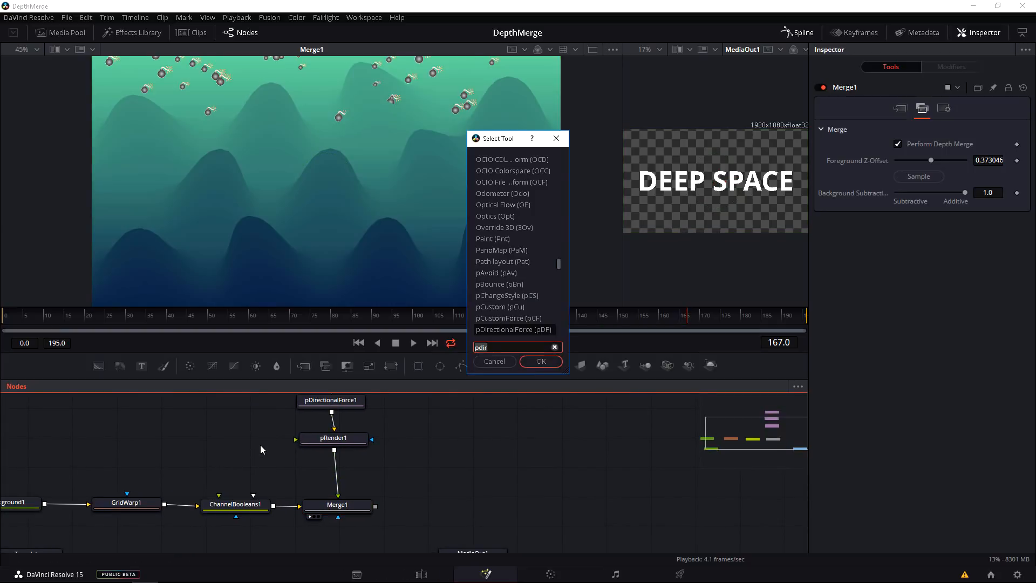
pyautogui.press('BackSpace')
pyautogui.press('BackSpace')
pyautogui.press('BackSpace')
pyautogui.press('BackSpace')
pyautogui.write('merg')
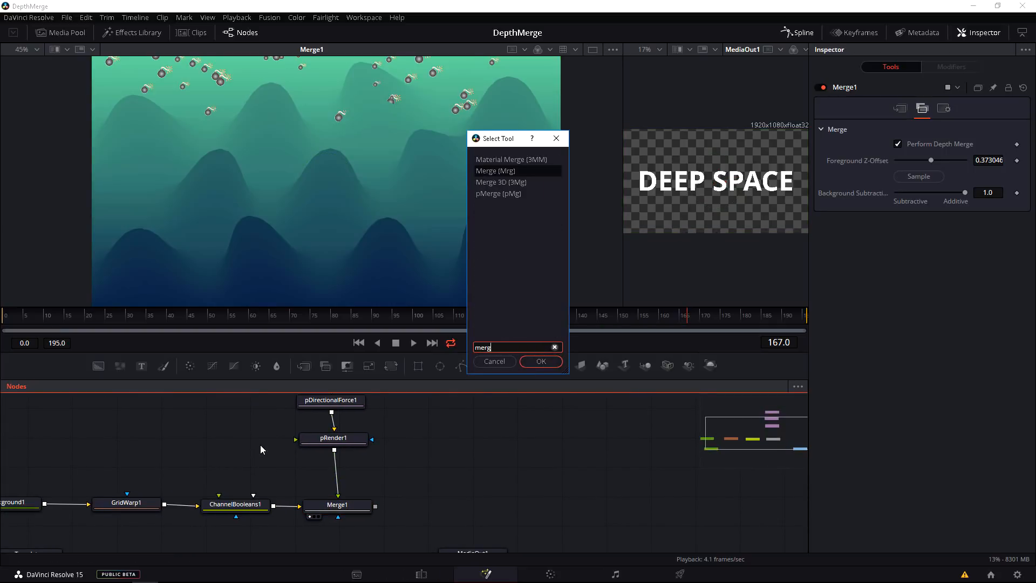
pyautogui.press('Return')
pyautogui.moveTo(260, 476); pyautogui.dragTo(336, 482)
# Step: Feed ChannelBooleans1's output into Merge2's background and set Merge2's Blend to 0.661
pyautogui.moveTo(273, 506); pyautogui.dragTo(312, 478)
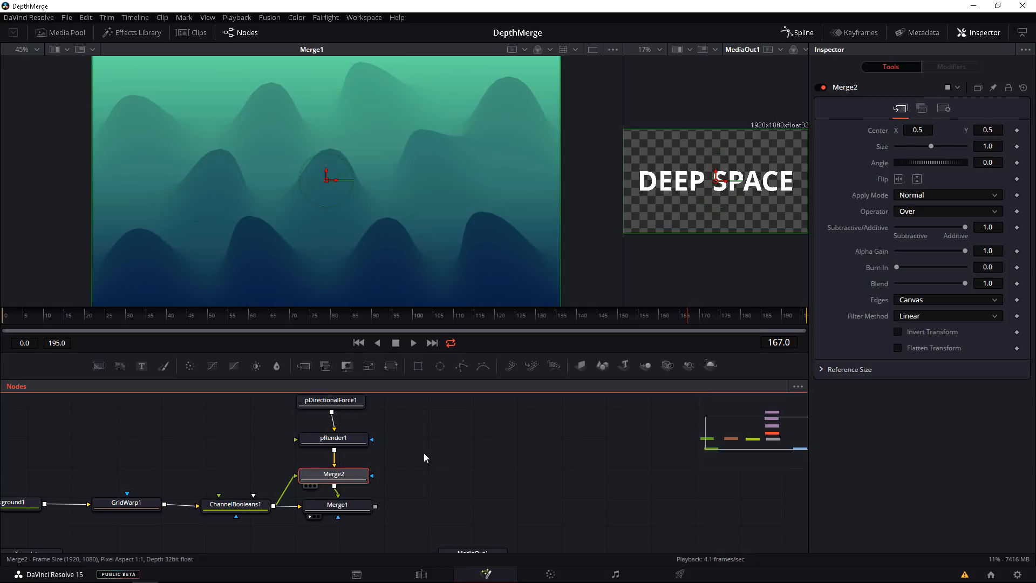
pyautogui.moveTo(963, 283); pyautogui.dragTo(941, 286)
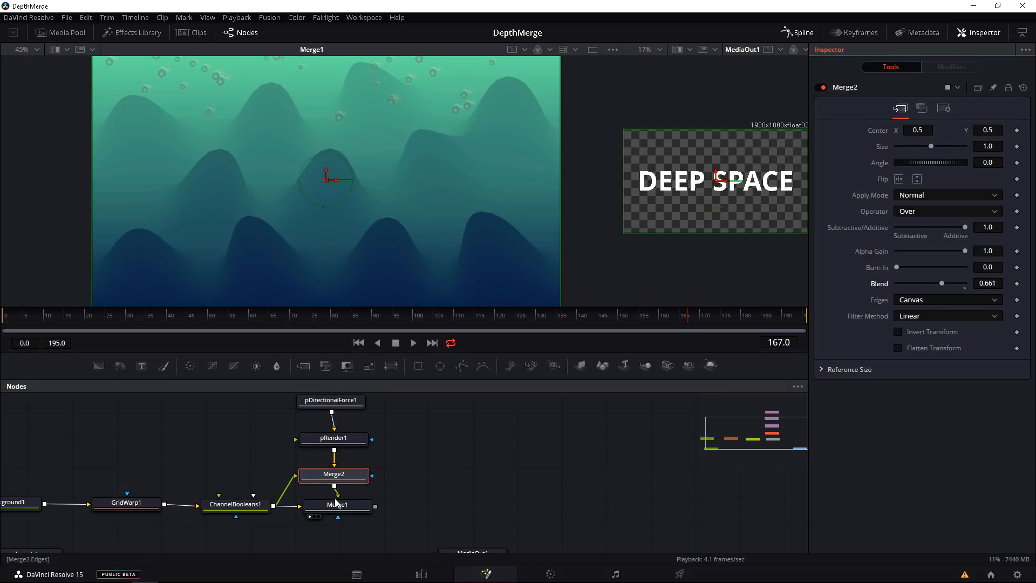
# Step: Duplicate Merge1 and feed Merge1's output into the copy's background
pyautogui.moveTo(367, 515); pyautogui.dragTo(434, 492)
pyautogui.click(305, 501)
pyautogui.hotkey('ctrl', 'c')
pyautogui.hotkey('ctrl', 'v')
pyautogui.moveTo(249, 431); pyautogui.dragTo(128, 493)
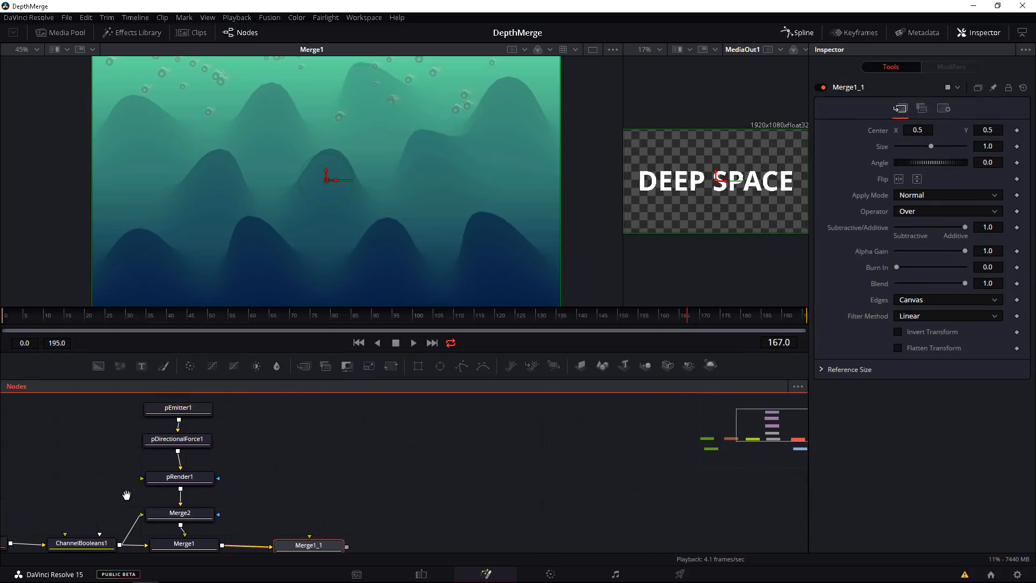
# Step: Duplicate pEmitter1, pDirectionalForce1 and pRender1 as a second particle branch feeding Merge1_1's foreground
pyautogui.scroll(-1, 125, 490)
pyautogui.moveTo(96, 450); pyautogui.dragTo(118, 448)
pyautogui.moveTo(135, 417); pyautogui.dragTo(190, 497)
pyautogui.hotkey('ctrl', 'c')
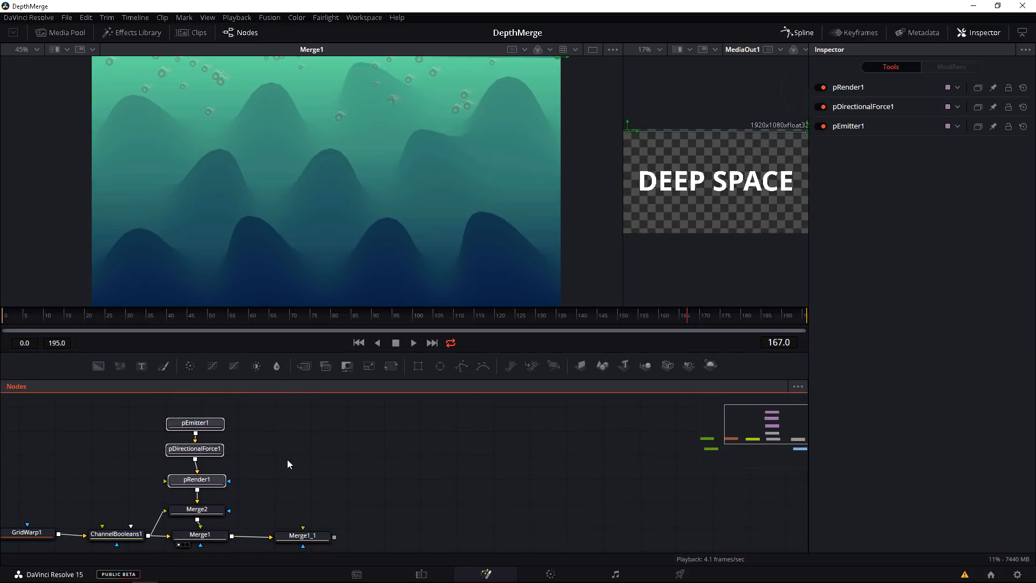
pyautogui.hotkey('ctrl', 'v')
pyautogui.moveTo(331, 471); pyautogui.dragTo(311, 499)
# Step: Reseed the random seeds of pEmitter1_1 and pDirectionalForce1_1 in the second particle branch
pyautogui.click(329, 465)
pyautogui.click(303, 423)
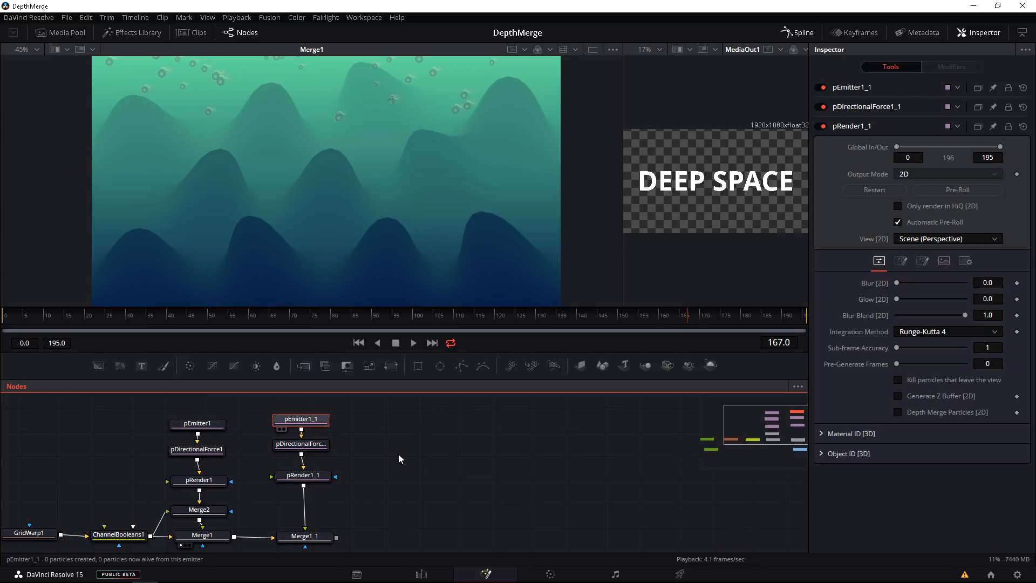
pyautogui.click(912, 146)
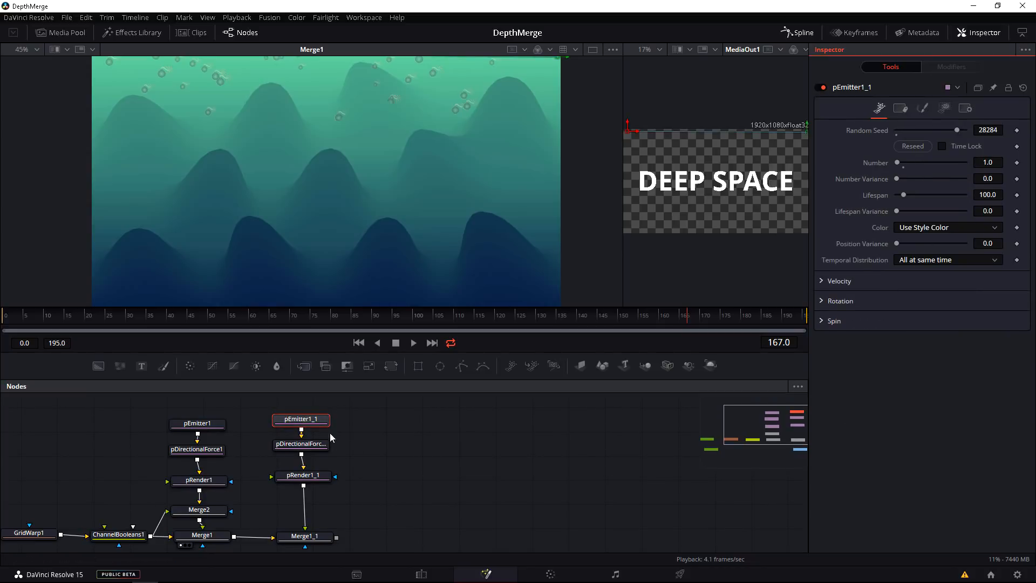
pyautogui.click(301, 443)
pyautogui.click(912, 147)
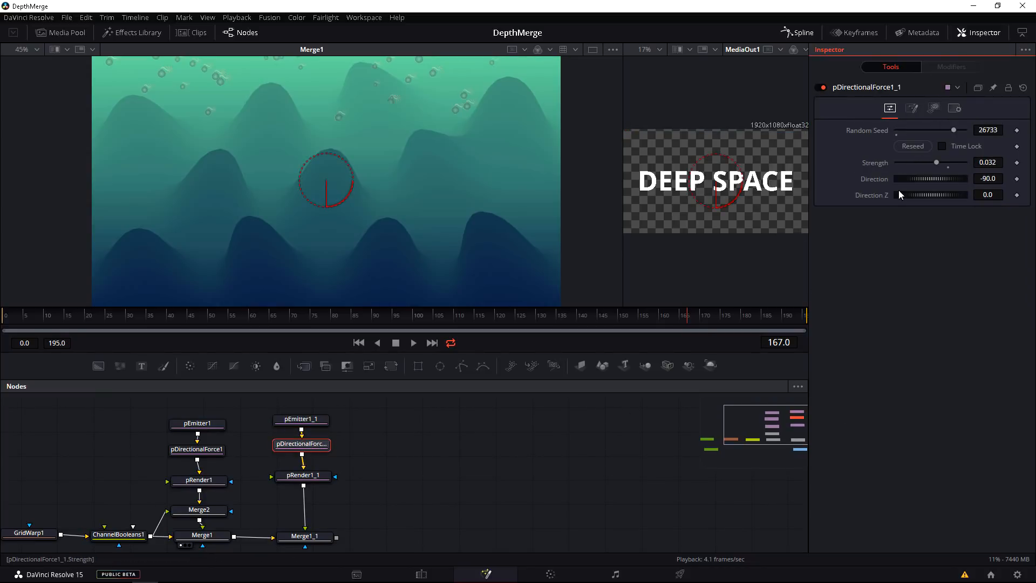
pyautogui.click(310, 482)
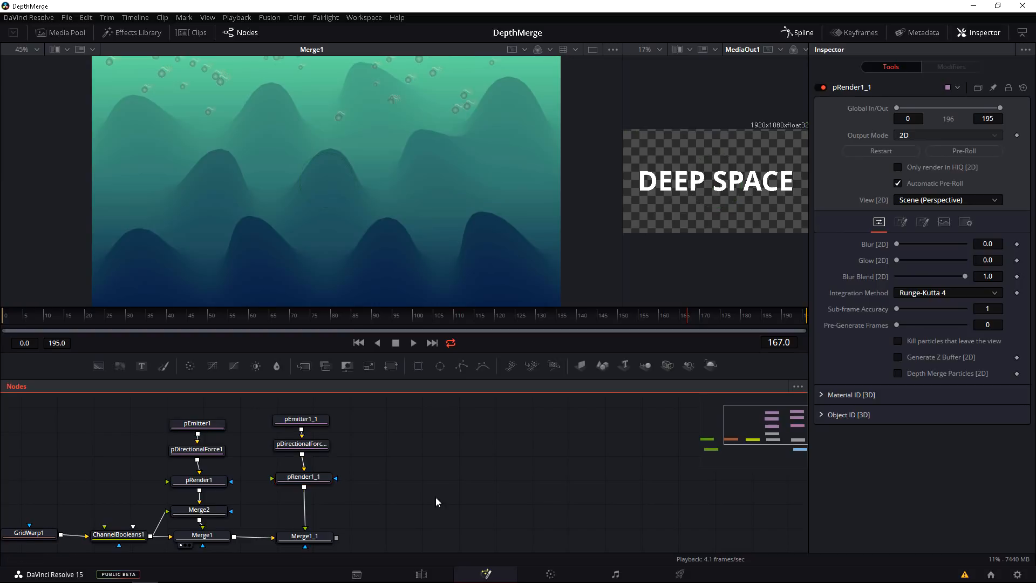
# Step: Show Merge1_1 in the viewer in place of Merge1 and play back a few frames
pyautogui.scroll(-2, 267, 436)
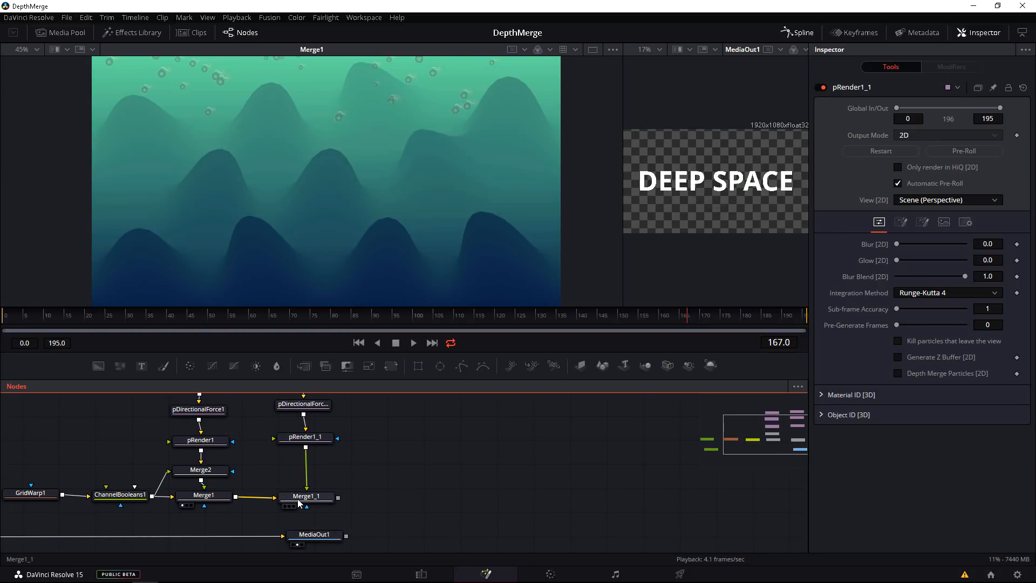
pyautogui.click(201, 471)
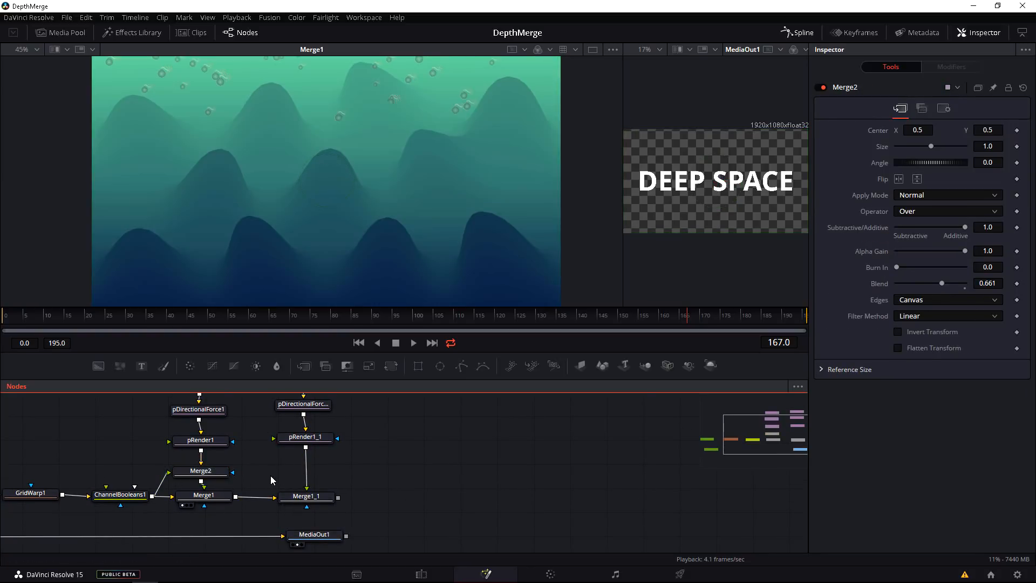
pyautogui.click(298, 497)
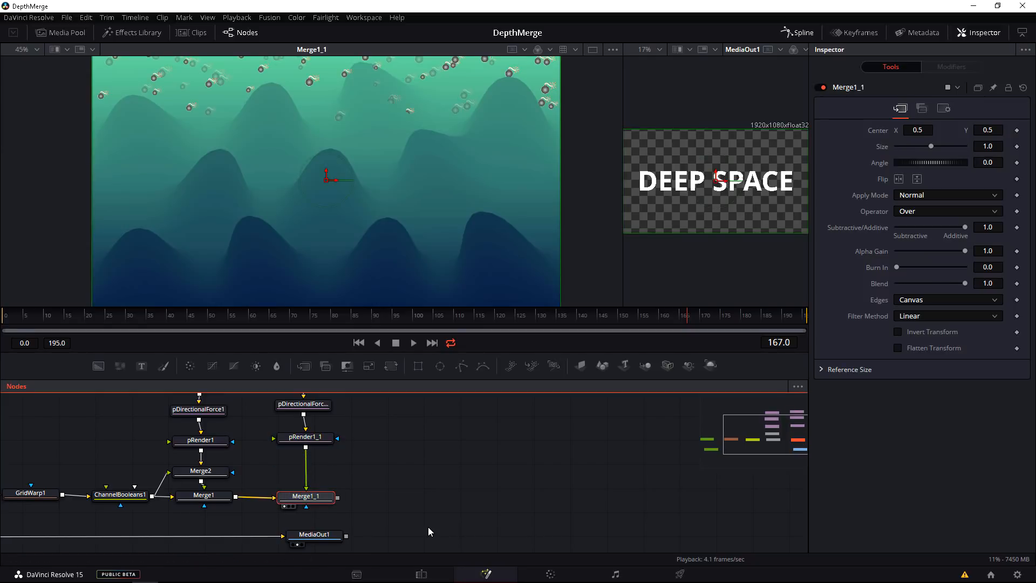
pyautogui.press('space')
pyautogui.press('space')
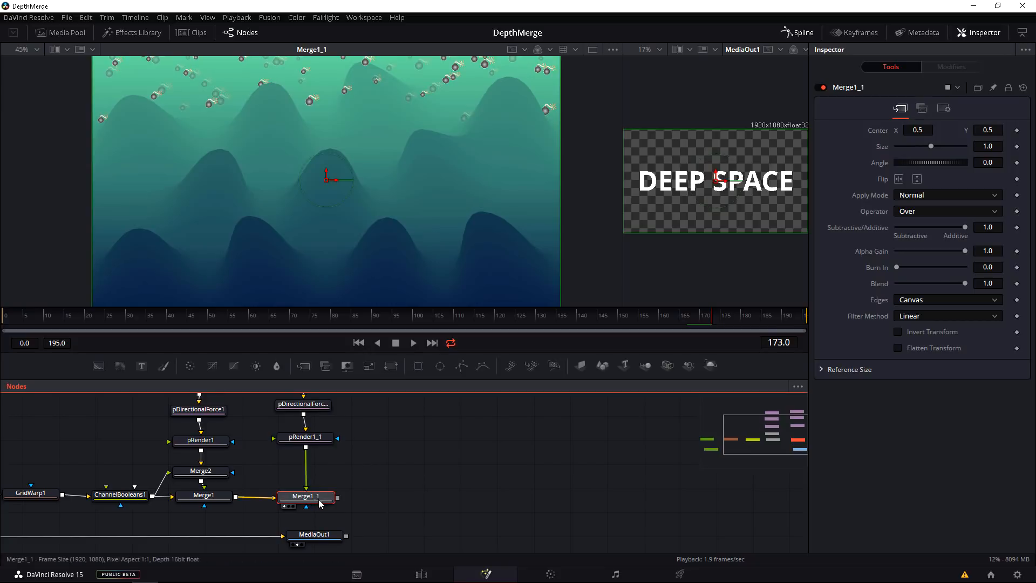
# Step: Set Merge1_1's Foreground Z-Offset to 0.519531 by sampling the landscape, and start playback
pyautogui.click(922, 108)
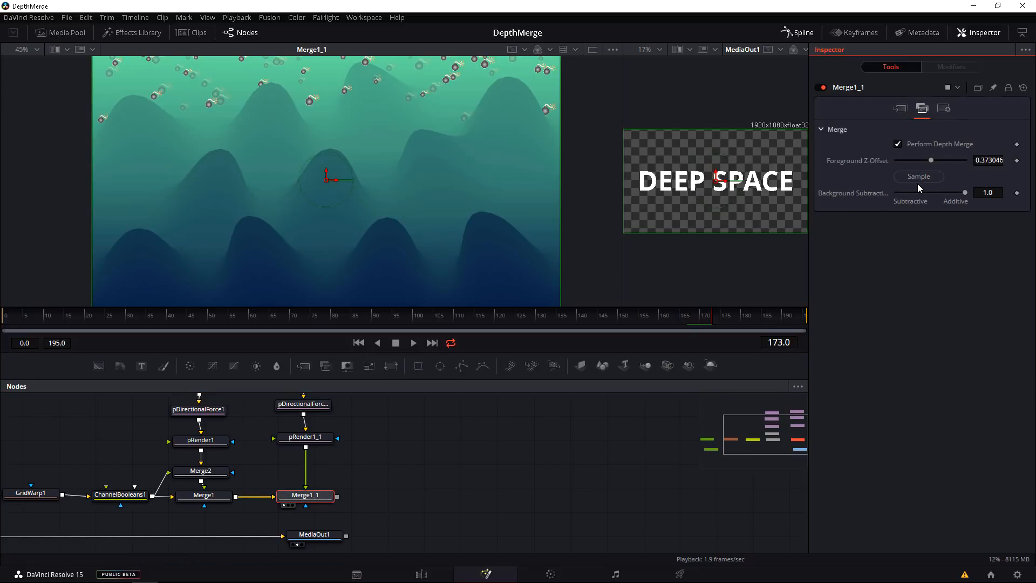
pyautogui.moveTo(922, 179); pyautogui.dragTo(273, 190)
pyautogui.press('space')
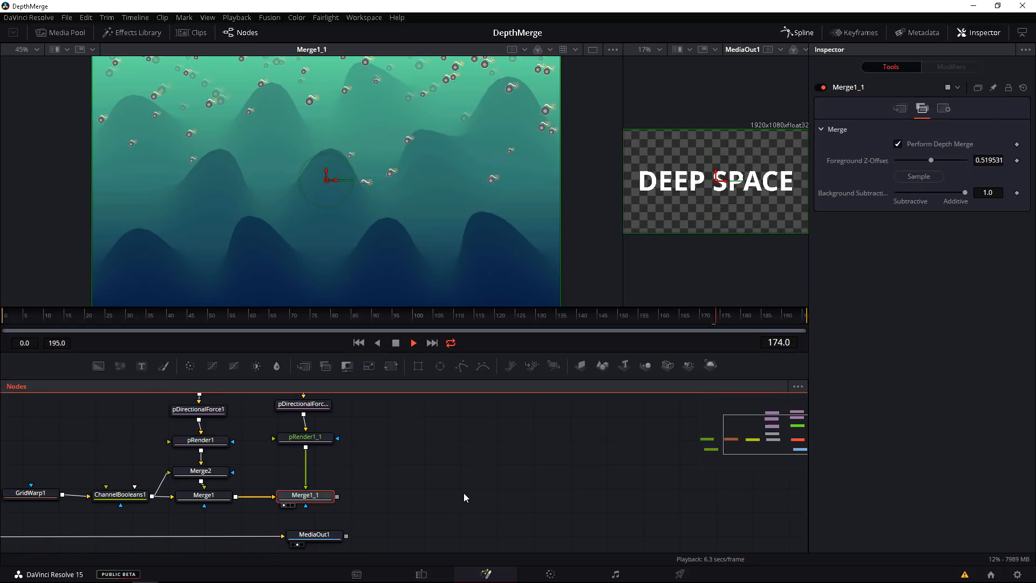
# Step: Duplicate Merge2 between pRender1_1 and Merge1_1, with ChannelBooleans1 feeding the copy's background
pyautogui.click(273, 482)
pyautogui.click(201, 470)
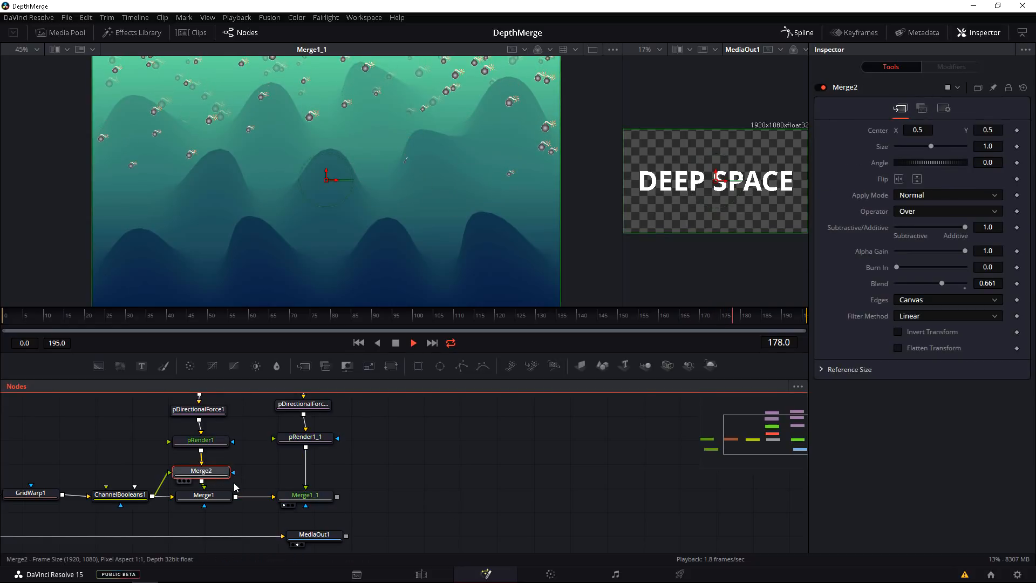
pyautogui.click(361, 477)
pyautogui.hotkey('ctrl', 'v')
pyautogui.moveTo(359, 471); pyautogui.dragTo(306, 471)
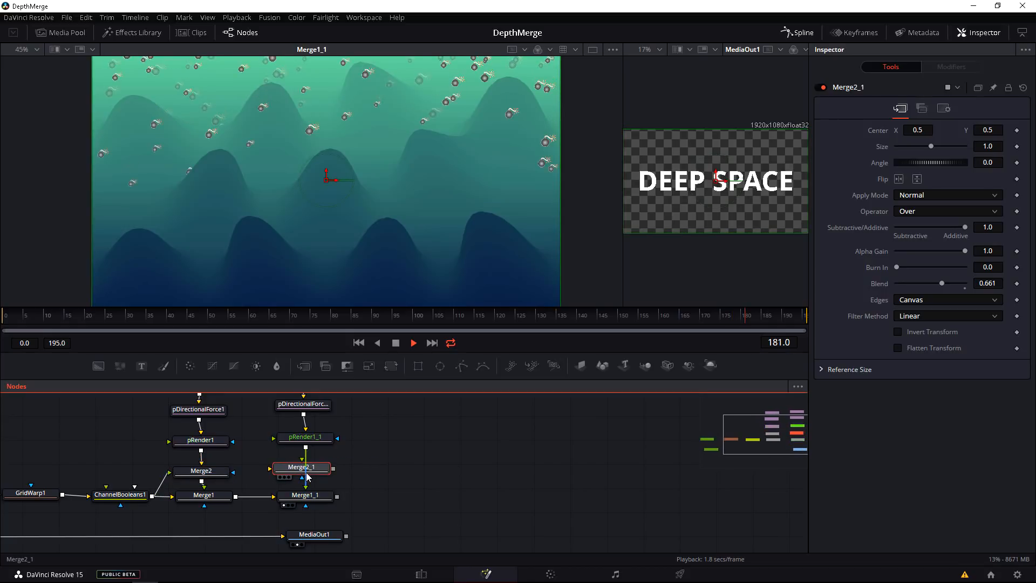
pyautogui.moveTo(153, 496); pyautogui.dragTo(303, 476)
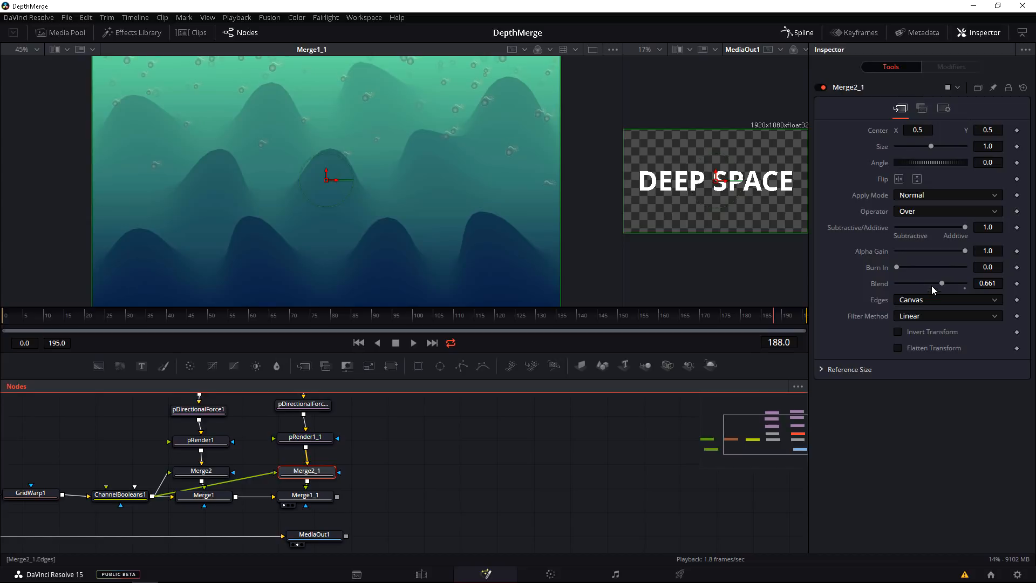
# Step: Set Merge2_1's Blend to 0.165 and play back the second particle layer
pyautogui.moveTo(938, 285); pyautogui.dragTo(911, 293)
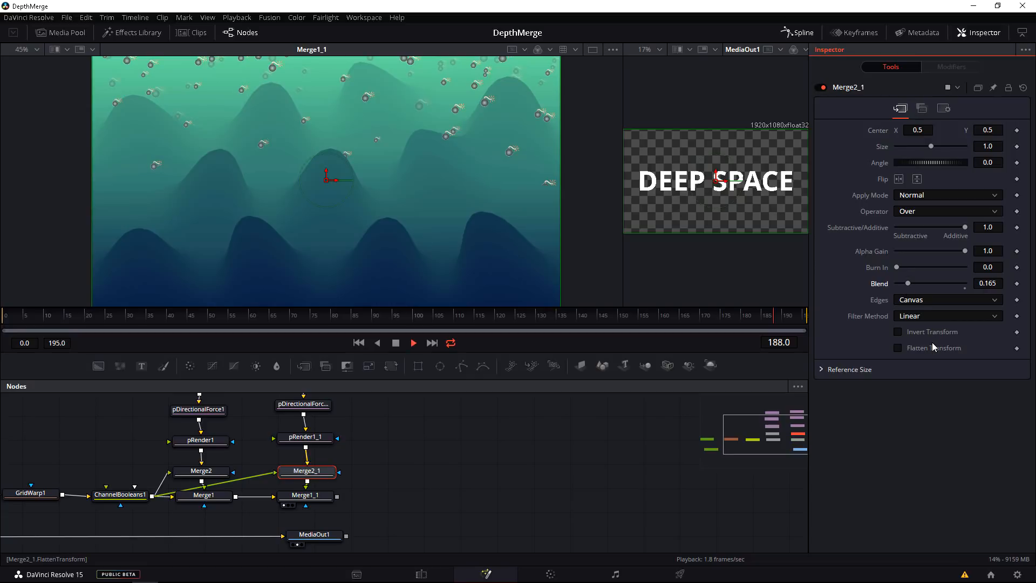
pyautogui.click(443, 464)
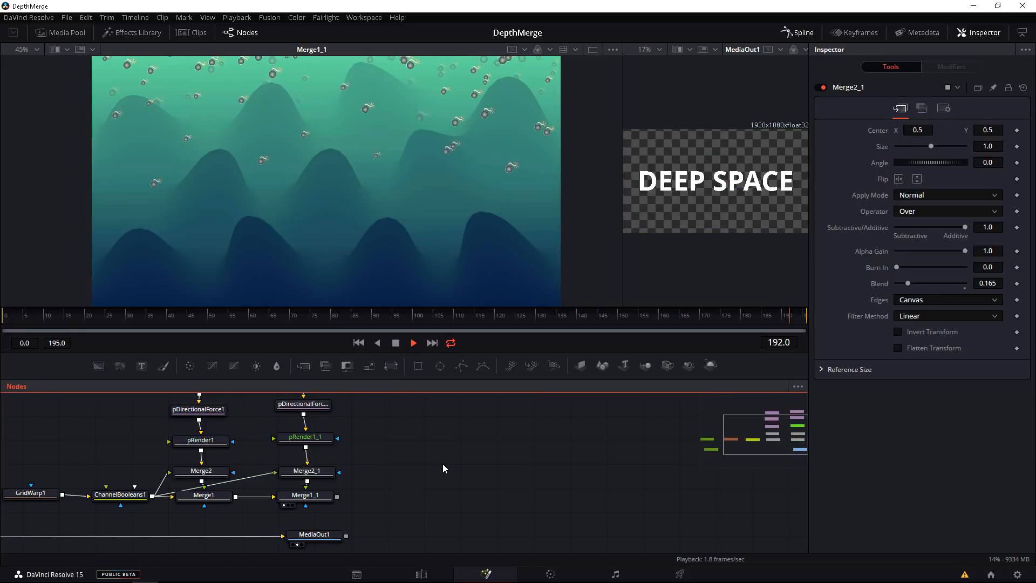
pyautogui.press('space')
# Step: Duplicate Merge1_1 and feed Merge1_1's output into the copy's background
pyautogui.moveTo(270, 505); pyautogui.dragTo(217, 514)
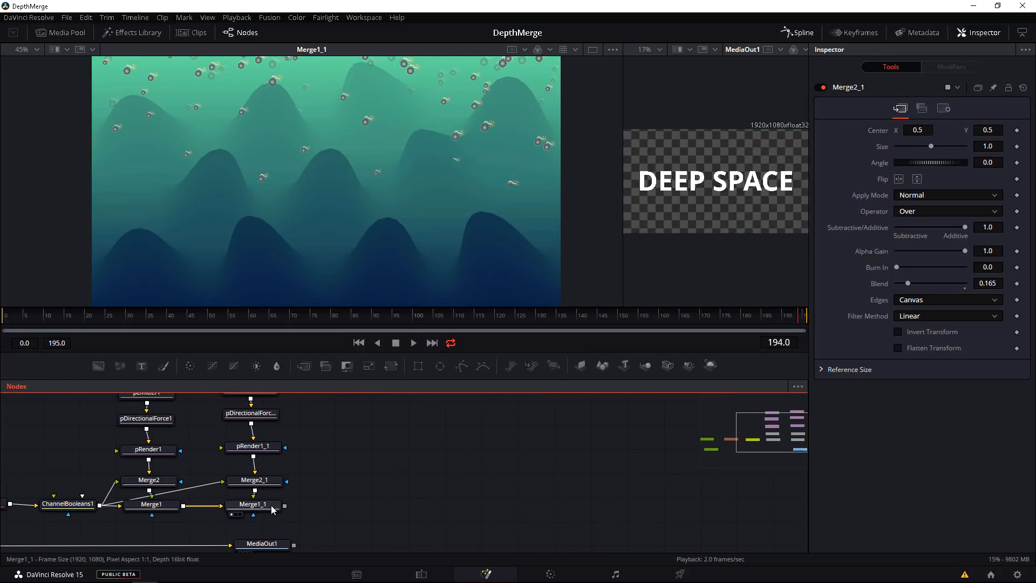
pyautogui.click(272, 507)
pyautogui.hotkey('ctrl', 'c')
pyautogui.click(336, 509)
pyautogui.hotkey('ctrl', 'v')
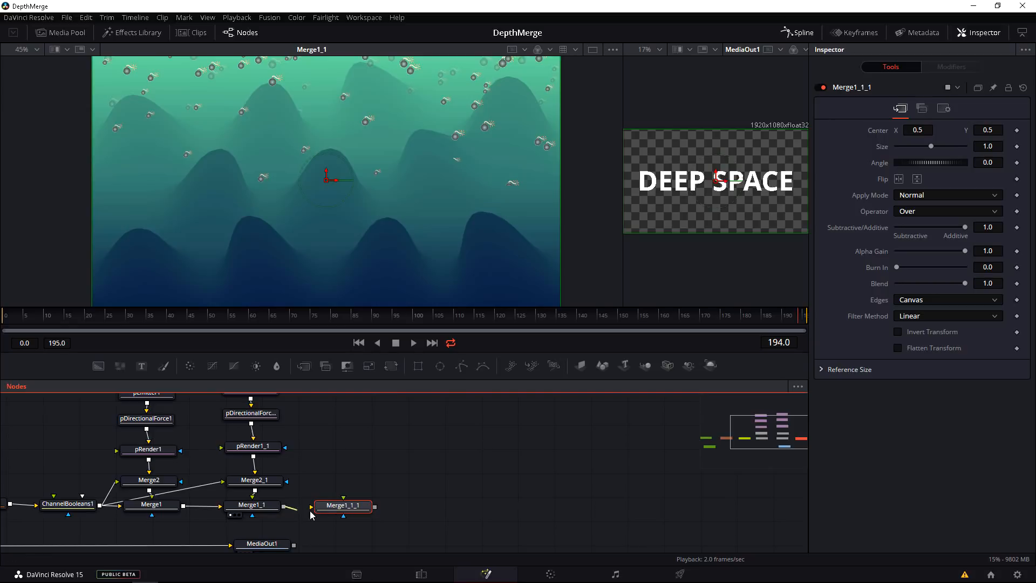
pyautogui.moveTo(302, 466); pyautogui.dragTo(309, 506)
# Step: Duplicate the second branch's emitter, directional force and render nodes as a third particle branch feeding Merge1_1_1's foreground
pyautogui.moveTo(311, 413); pyautogui.dragTo(261, 498)
pyautogui.hotkey('ctrl', 'c')
pyautogui.click(326, 462)
pyautogui.hotkey('ctrl', 'v')
pyautogui.moveTo(336, 501); pyautogui.dragTo(353, 544)
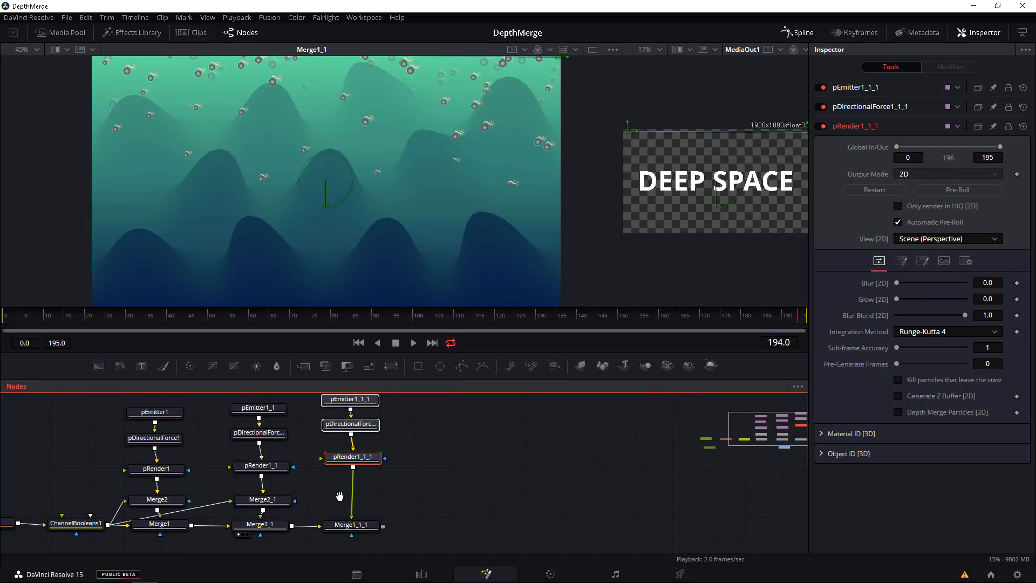
pyautogui.moveTo(340, 496); pyautogui.dragTo(346, 511)
pyautogui.moveTo(349, 472); pyautogui.dragTo(350, 480)
# Step: Reseed the third branch's pEmitter1_1_1 and its directional force
pyautogui.click(354, 421)
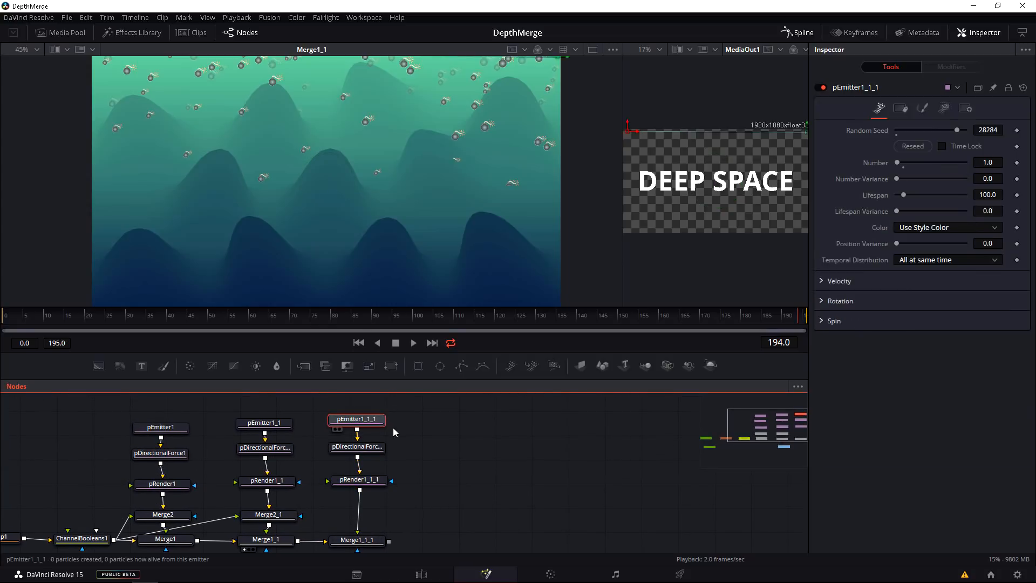
pyautogui.click(912, 146)
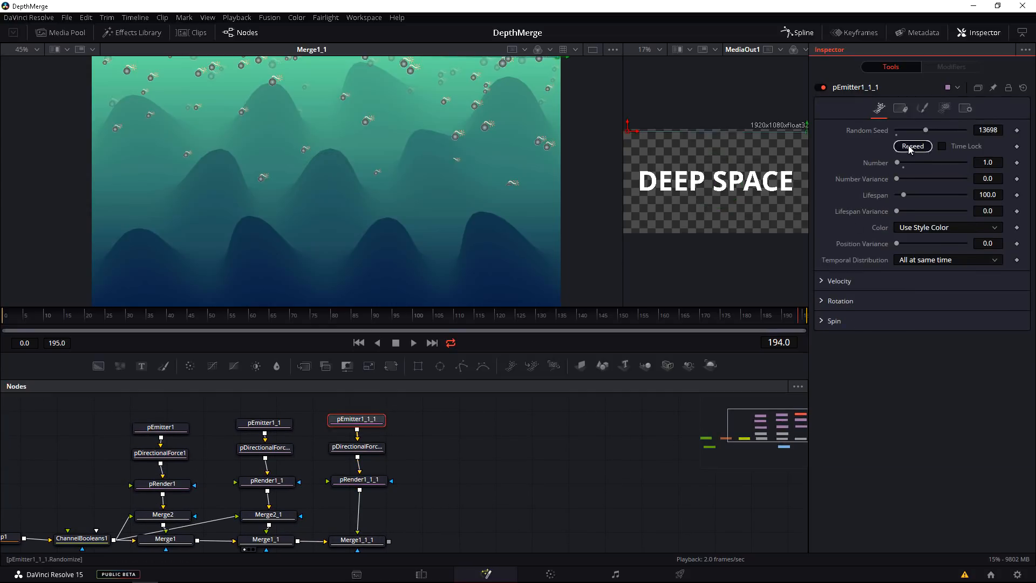
pyautogui.click(354, 448)
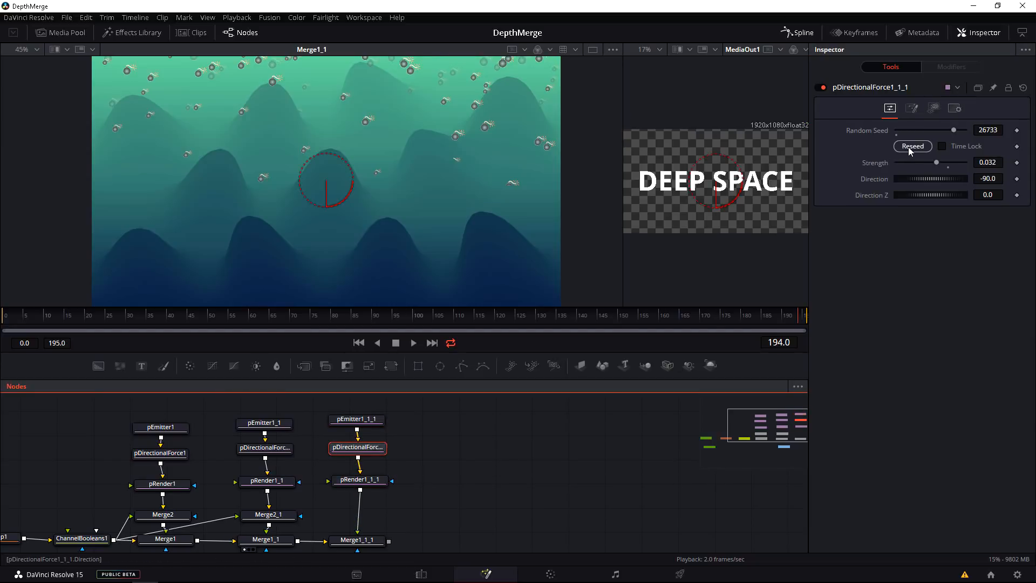
pyautogui.click(912, 147)
# Step: Move the three emitter nodes higher, leaving space between each emitter and its directional force
pyautogui.moveTo(336, 492); pyautogui.dragTo(367, 509)
pyautogui.moveTo(189, 446); pyautogui.dragTo(187, 425)
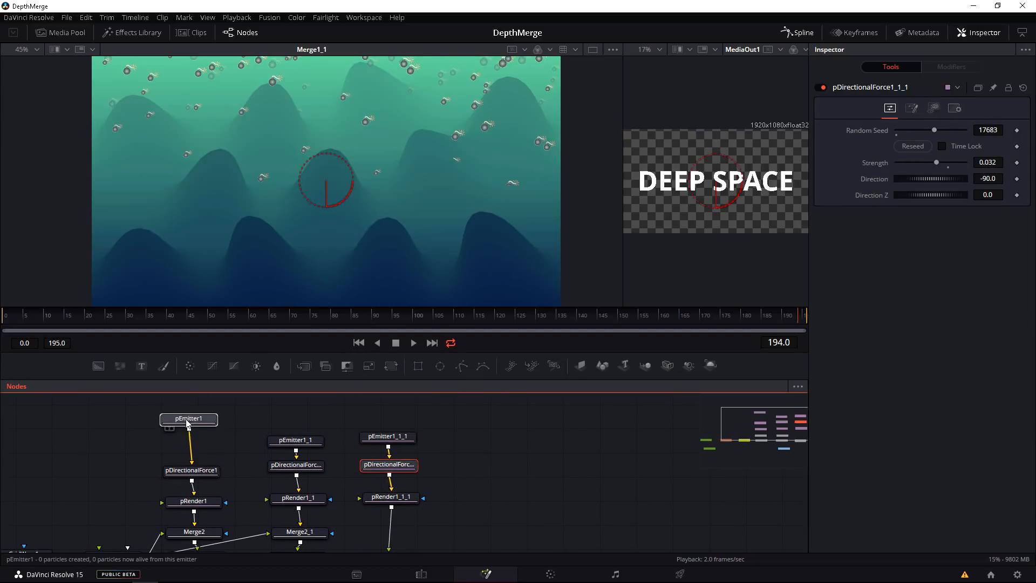
pyautogui.moveTo(285, 448); pyautogui.dragTo(281, 426)
pyautogui.moveTo(373, 445); pyautogui.dragTo(373, 420)
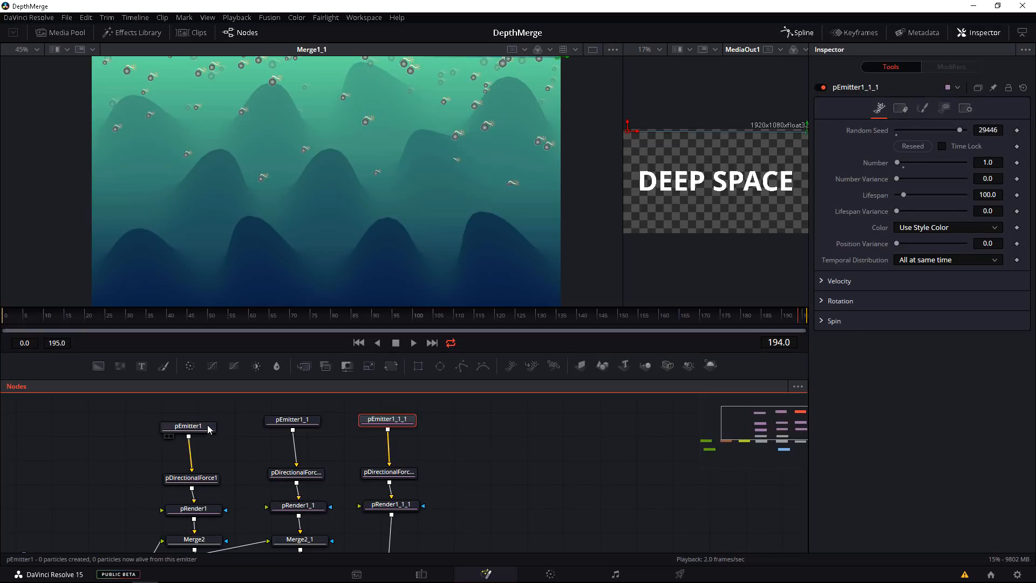
pyautogui.moveTo(207, 425); pyautogui.dragTo(205, 418)
pyautogui.hotkey('shift', 'space')
pyautogui.write('ptu')
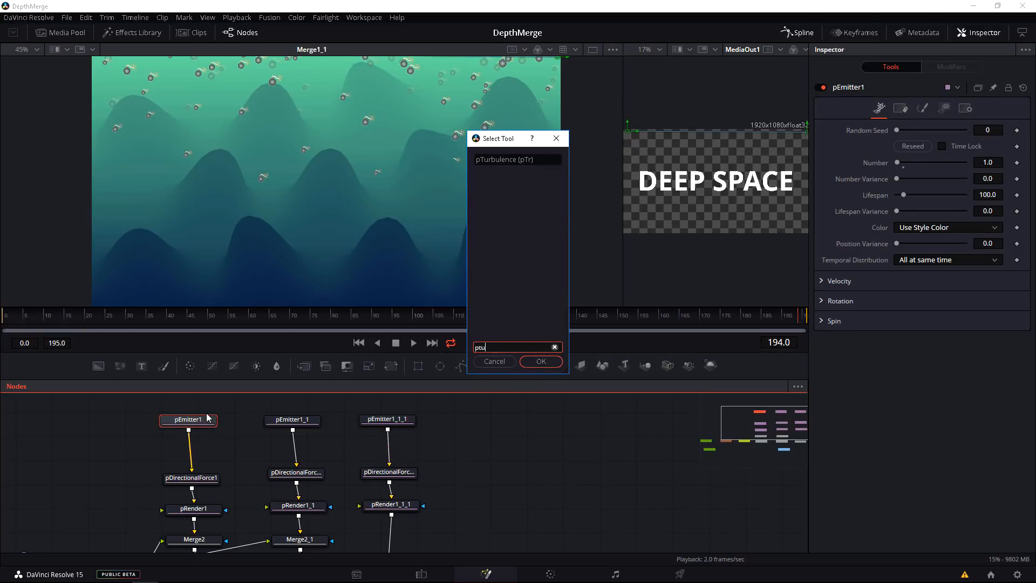
pyautogui.click(506, 364)
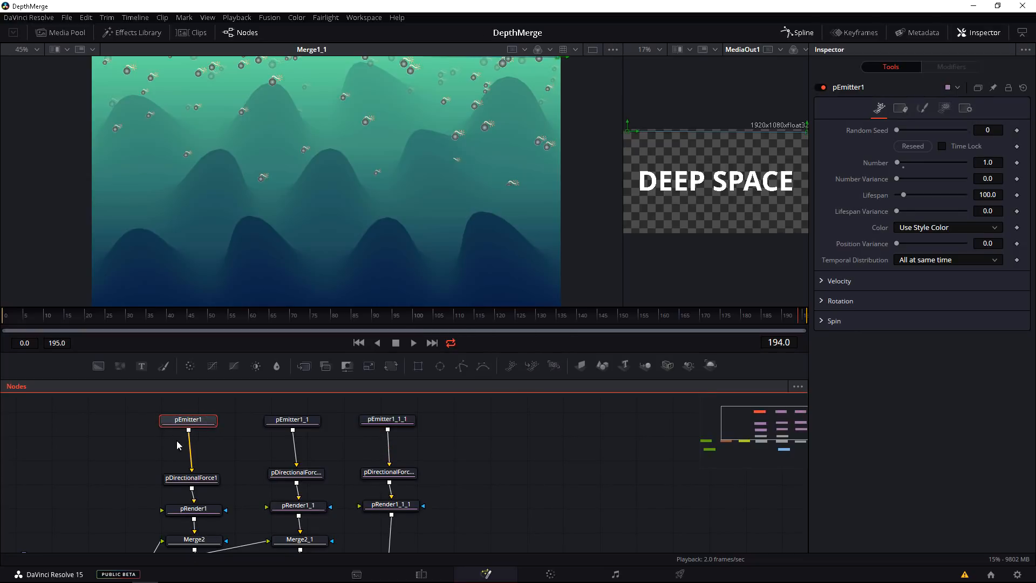
pyautogui.click(157, 445)
# Step: View Merge1_1_1, sample a Foreground Z-Offset of 0.644531 for it from the landscape, and play back the third particle layer
pyautogui.moveTo(162, 476); pyautogui.dragTo(147, 428)
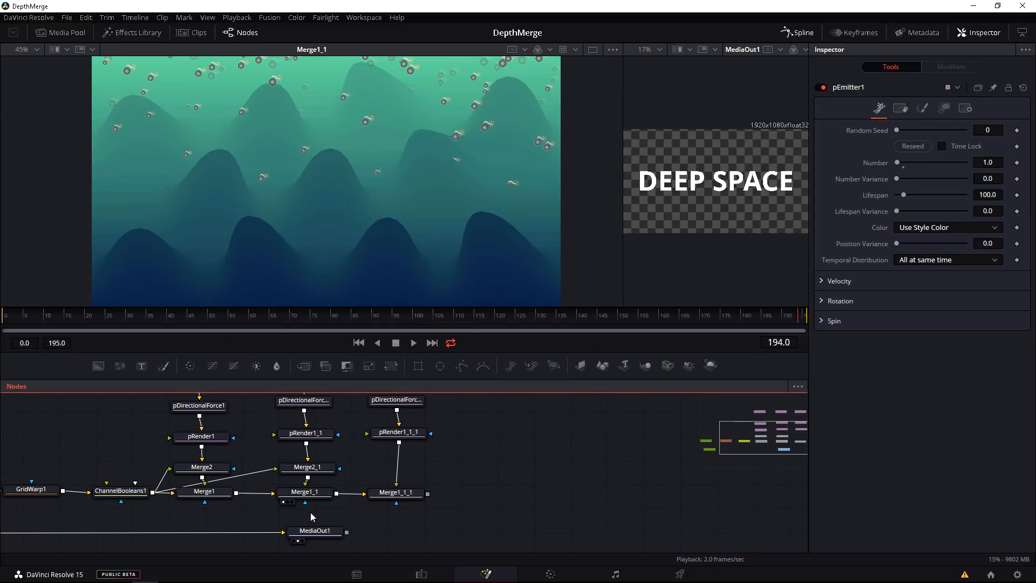
pyautogui.click(400, 491)
pyautogui.moveTo(355, 523); pyautogui.dragTo(361, 500)
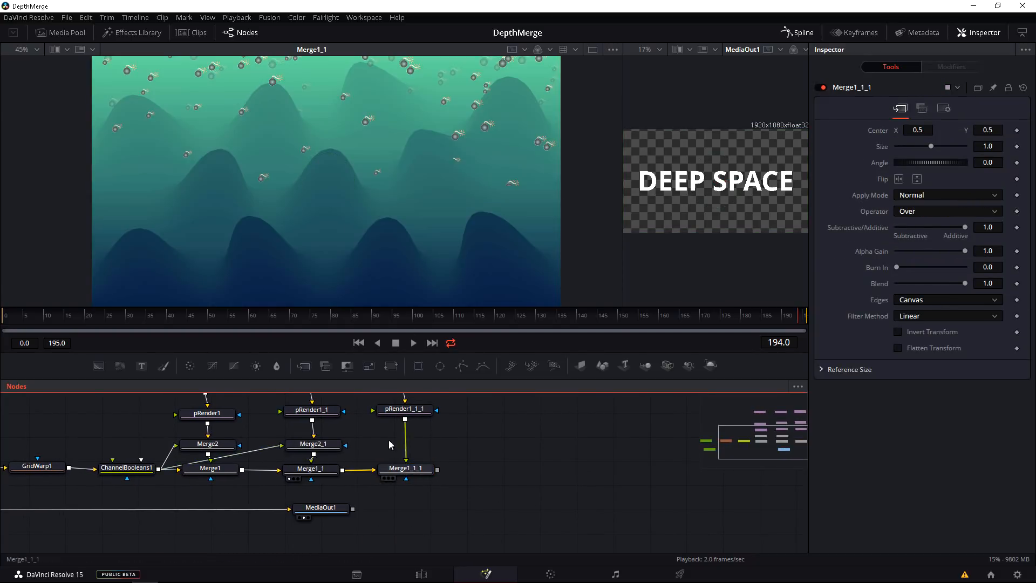
pyautogui.press('1')
pyautogui.click(921, 108)
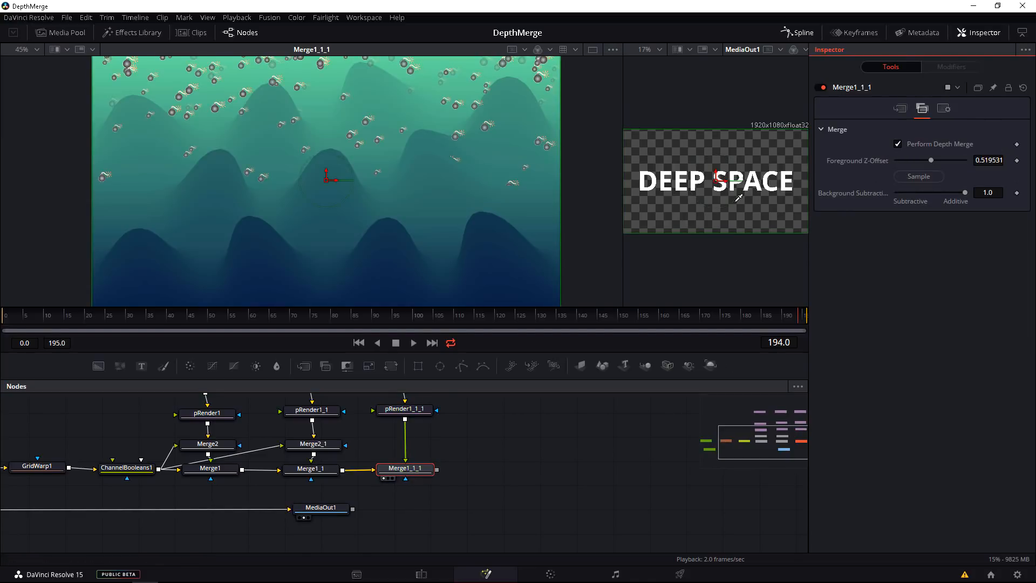
pyautogui.moveTo(739, 198); pyautogui.dragTo(450, 256)
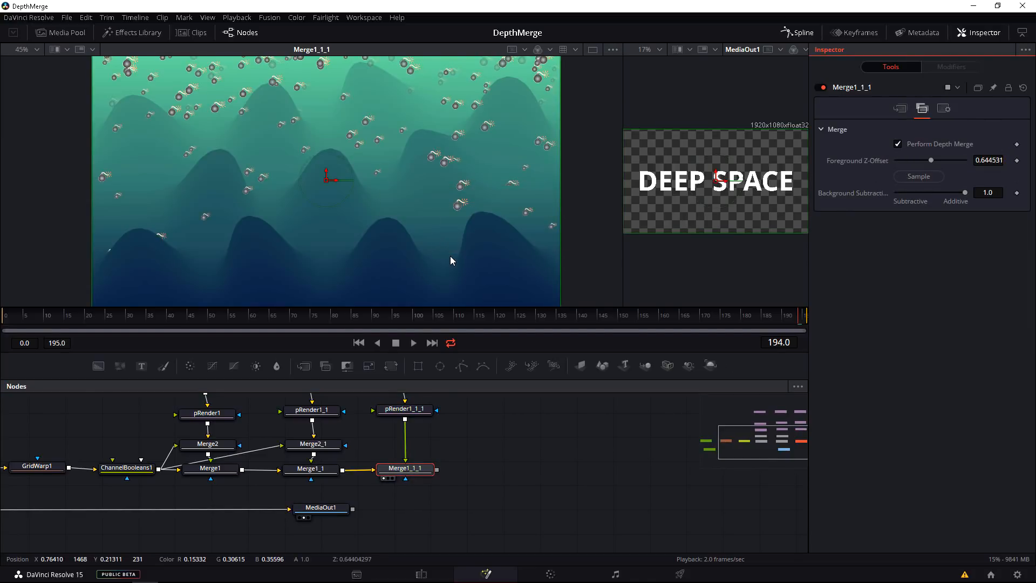
pyautogui.click(452, 482)
pyautogui.press('space')
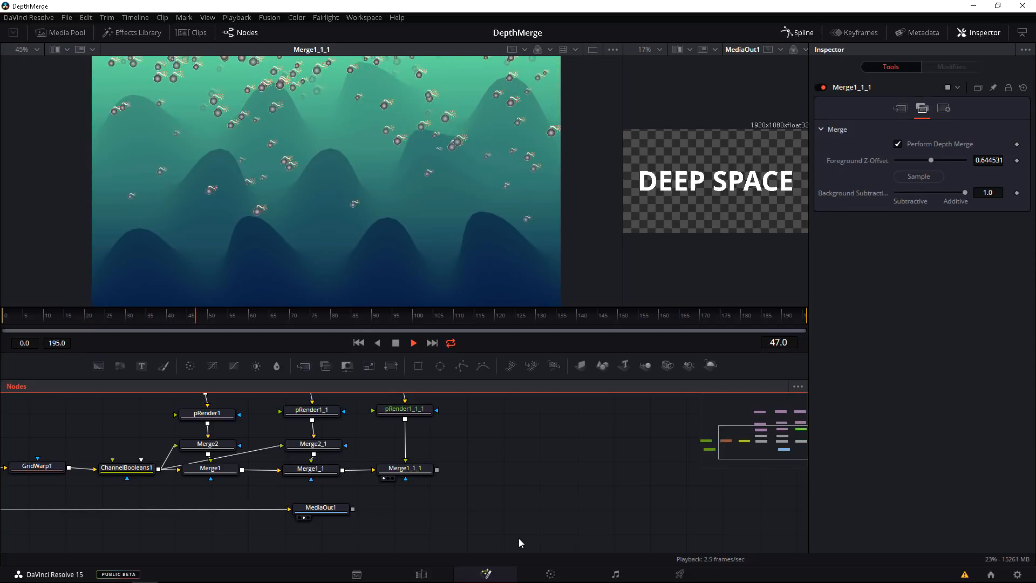
pyautogui.press('space')
# Step: Insert a BrightnessContrast node between pRender1_1_1 and Merge1_1_1
pyautogui.moveTo(378, 395); pyautogui.dragTo(333, 421)
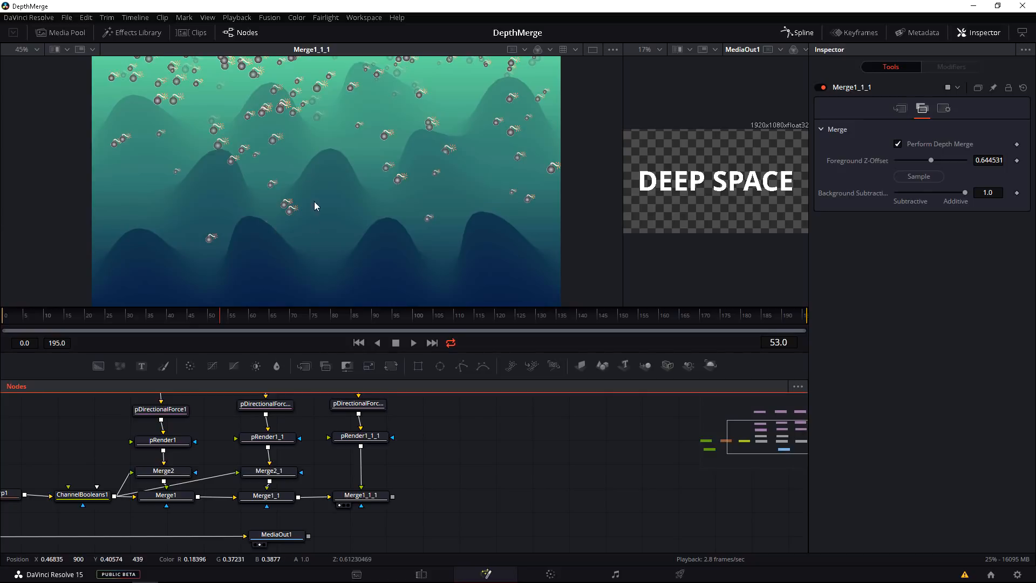
pyautogui.click(339, 435)
pyautogui.hotkey('shift', 'space')
pyautogui.write('bc')
pyautogui.press('Return')
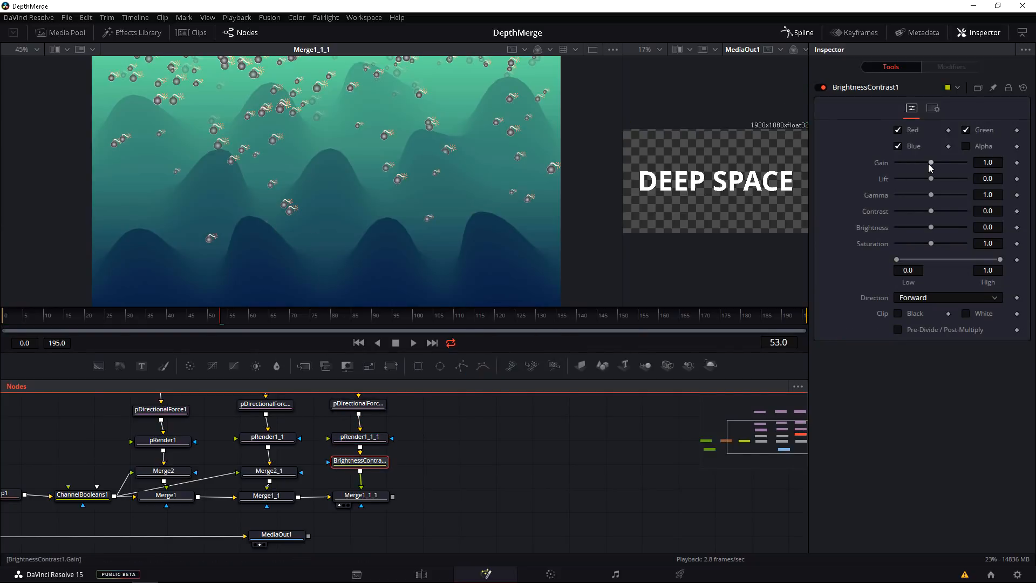
# Step: Set the BrightnessContrast Gain to 0.69 and play back the darkened third particle layer
pyautogui.moveTo(931, 168); pyautogui.dragTo(922, 167)
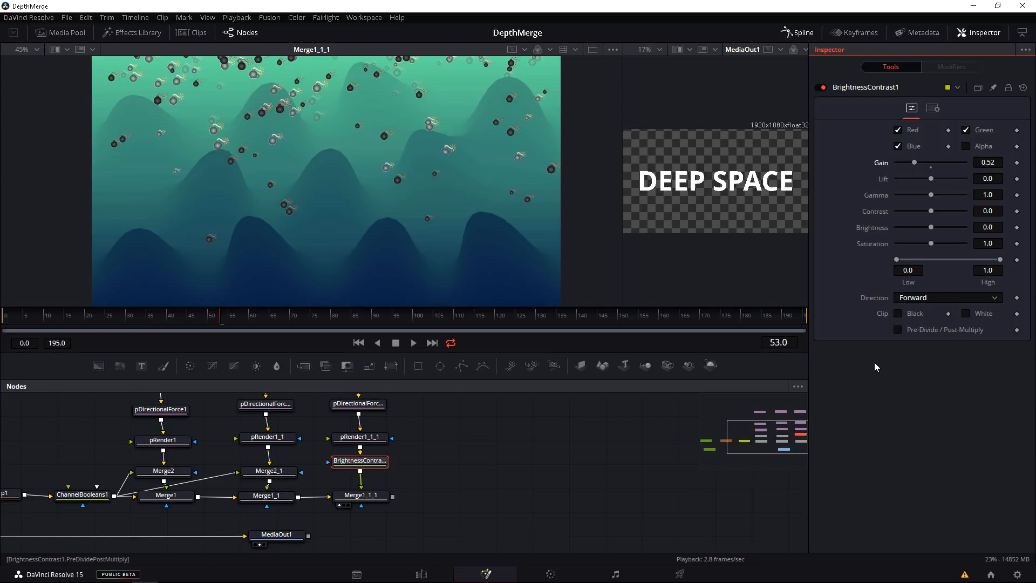
pyautogui.moveTo(914, 163); pyautogui.dragTo(922, 168)
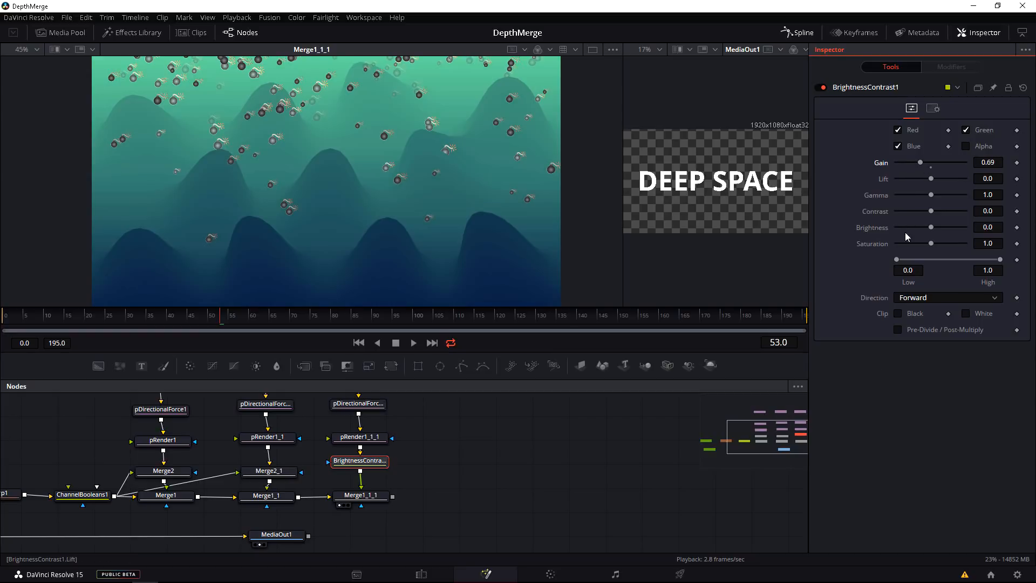
pyautogui.click(543, 481)
pyautogui.moveTo(363, 539); pyautogui.dragTo(343, 529)
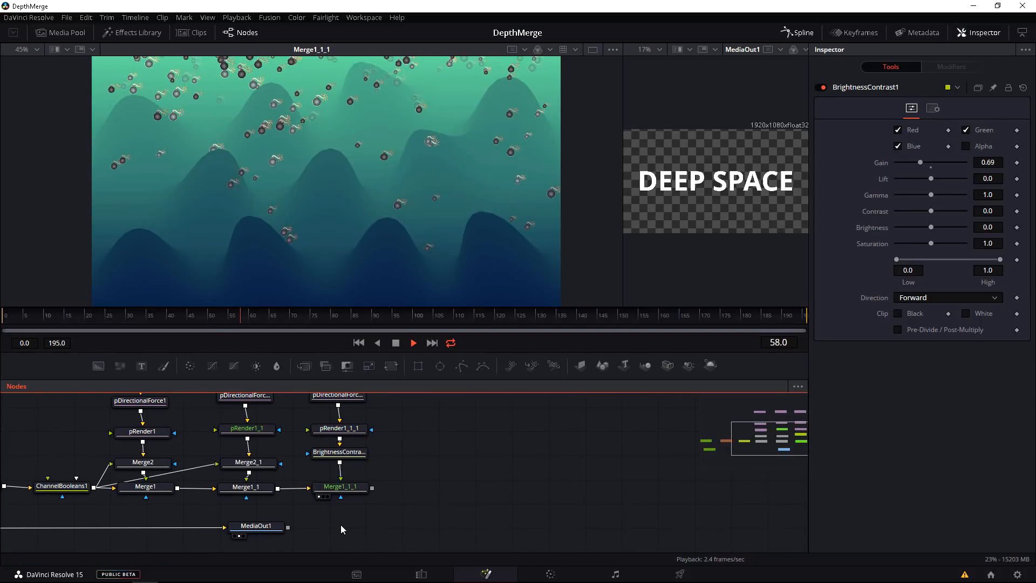
# Step: Duplicate Merge1_1_1 as a fourth depth merge following it in the chain
pyautogui.click(341, 487)
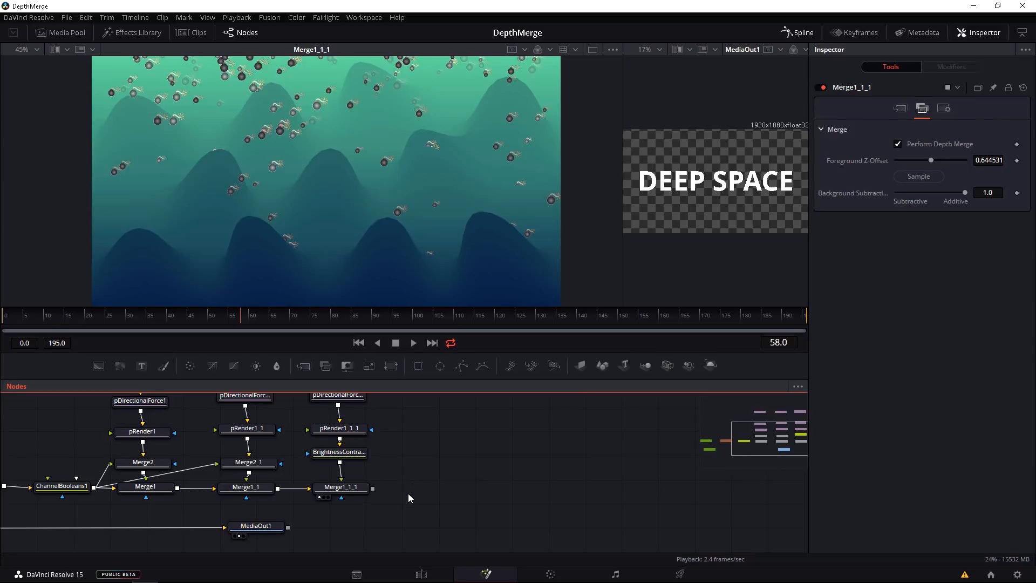
pyautogui.hotkey('ctrl', 'v')
pyautogui.moveTo(399, 509); pyautogui.dragTo(370, 550)
# Step: Duplicate the third branch's emitter, directional force and render nodes as a fourth particle branch
pyautogui.moveTo(369, 445); pyautogui.dragTo(363, 492)
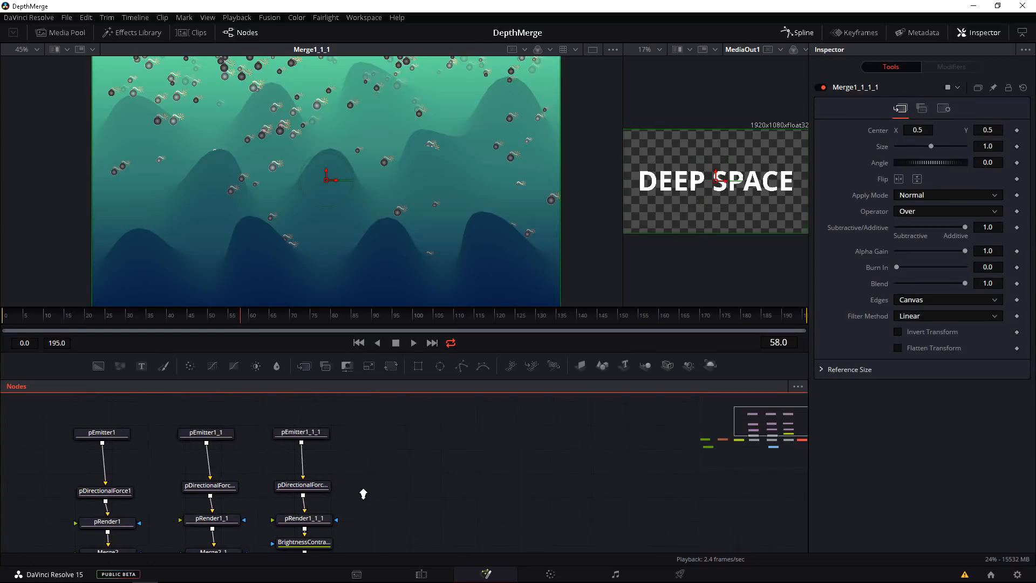
pyautogui.scroll(-1, 363, 493)
pyautogui.moveTo(354, 425); pyautogui.dragTo(294, 515)
pyautogui.moveTo(296, 507); pyautogui.dragTo(280, 475)
pyautogui.hotkey('ctrl', 'c')
pyautogui.hotkey('ctrl', 'v')
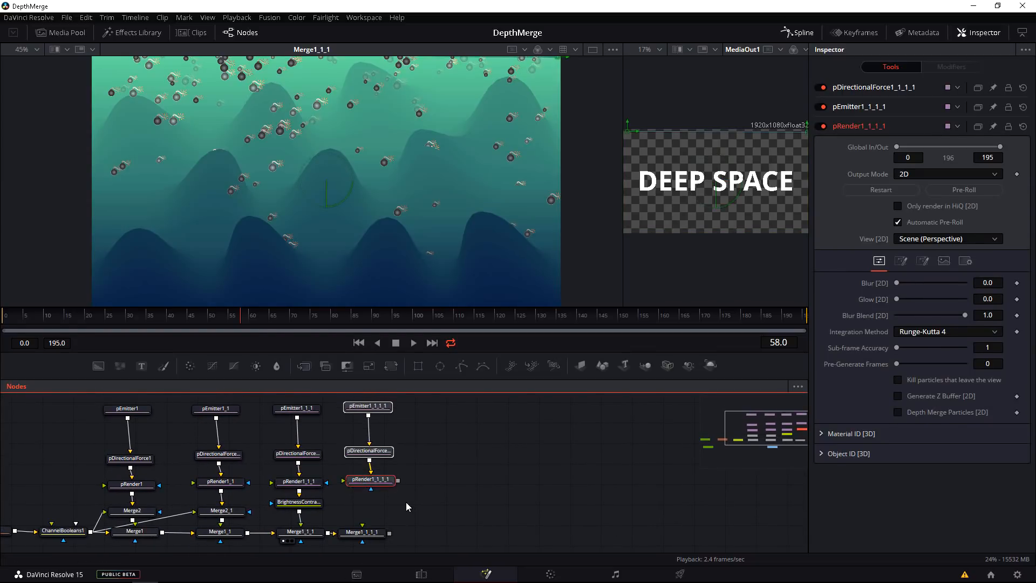
# Step: Copy BrightnessContrast1 after pRender1_1_1_1 and feed the copy into Merge1_1_1_1's foreground
pyautogui.click(314, 506)
pyautogui.hotkey('ctrl', 'c')
pyautogui.click(359, 480)
pyautogui.hotkey('ctrl', 'v')
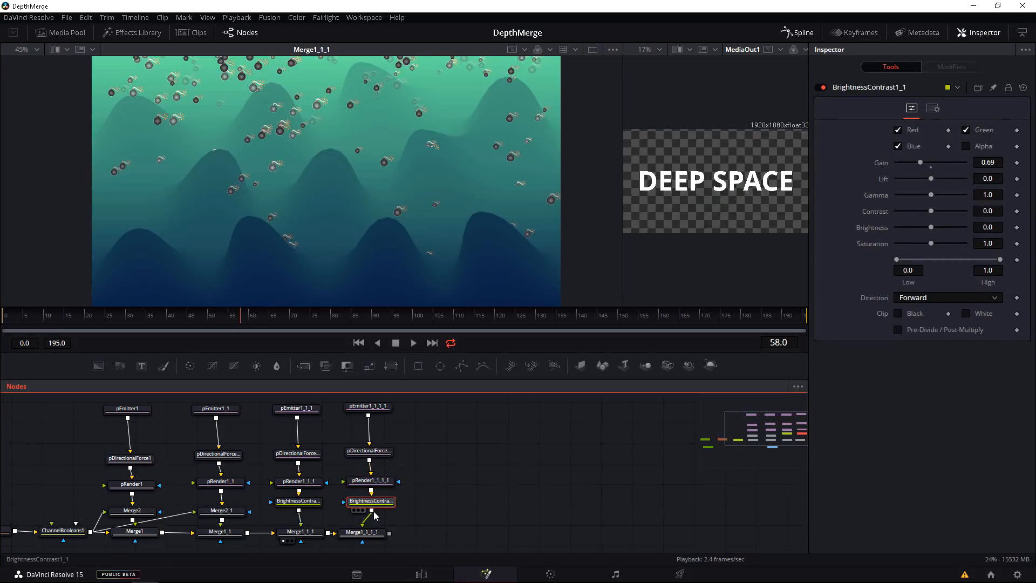
# Step: Move the third and fourth particle branches together higher above their merges
pyautogui.moveTo(296, 444); pyautogui.dragTo(297, 463)
pyautogui.moveTo(277, 415); pyautogui.dragTo(400, 526)
pyautogui.moveTo(378, 520); pyautogui.dragTo(378, 488)
pyautogui.moveTo(317, 516); pyautogui.dragTo(309, 484)
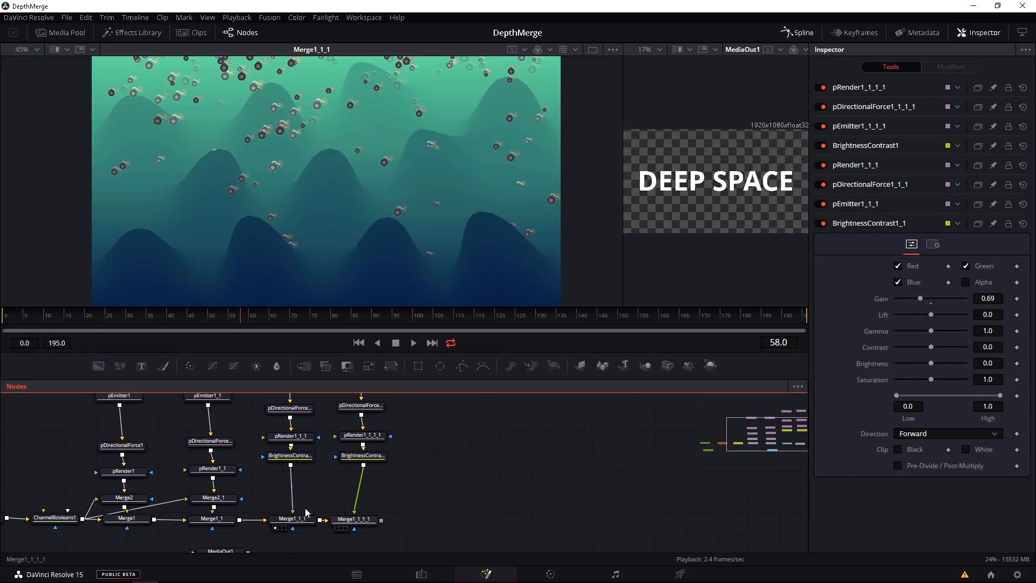
# Step: View Merge1_1_1_1 and sample a Foreground Z-Offset of 0.704589 for it from the landscape's lower foreground
pyautogui.moveTo(346, 521)
pyautogui.mouseDown()
pyautogui.moveTo(345, 482)
pyautogui.moveTo(345, 520)
pyautogui.mouseUp()
pyautogui.press('1')
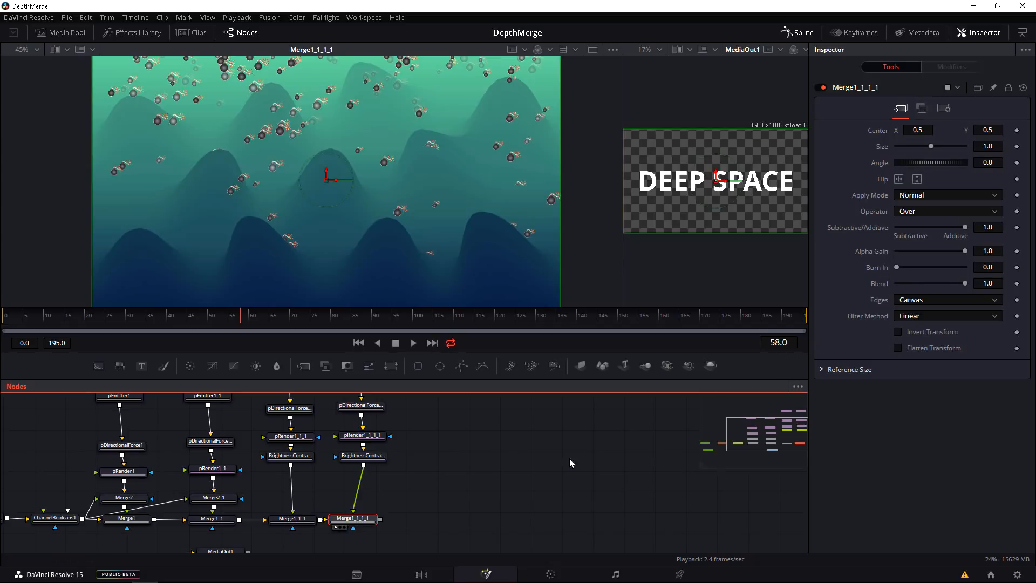
pyautogui.click(923, 108)
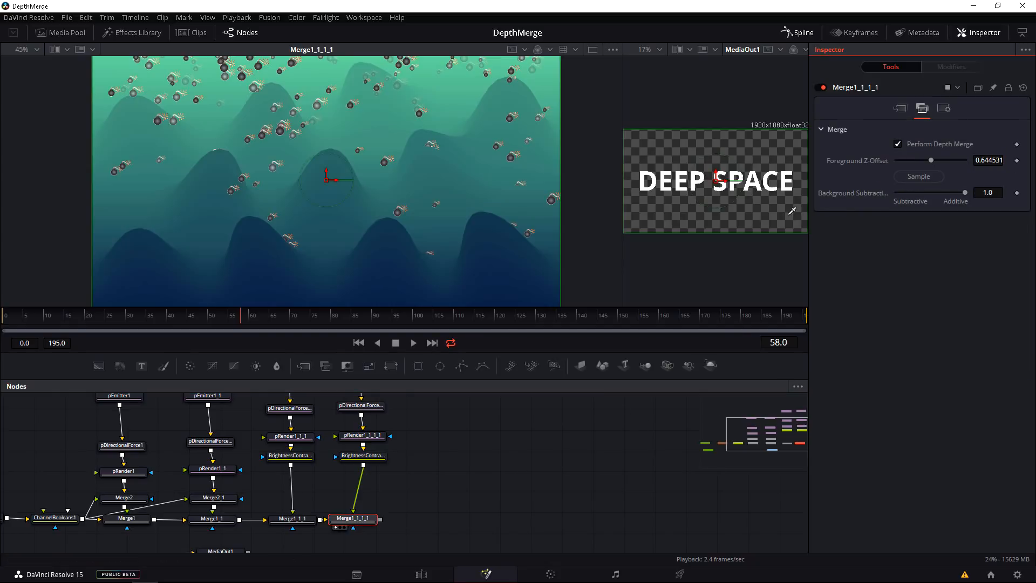
pyautogui.moveTo(793, 211); pyautogui.dragTo(406, 297)
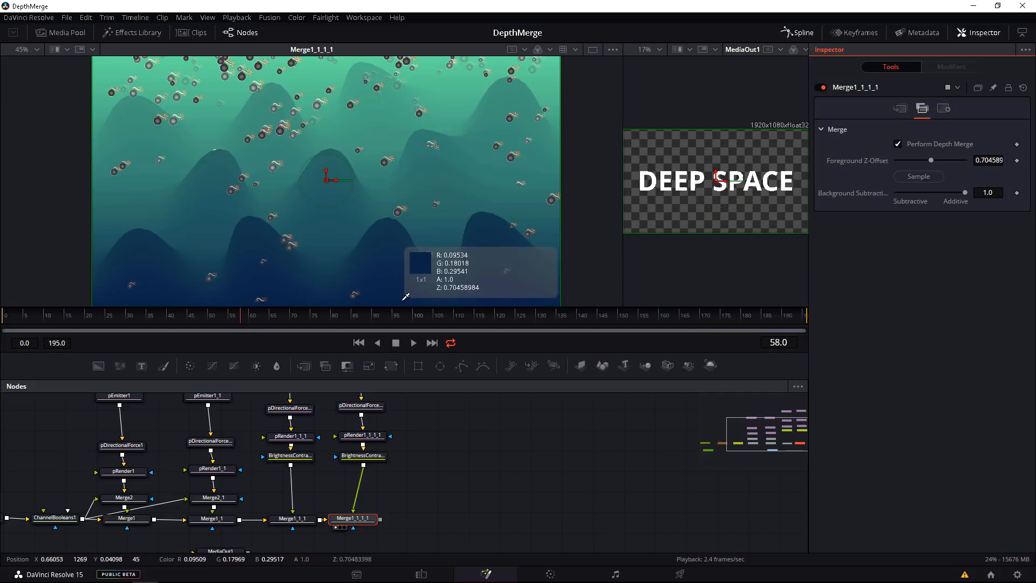
# Step: Inspect the foreground bombs up close and turn off Perform Depth Merge for Merge1_1_1_1
pyautogui.moveTo(300, 286); pyautogui.dragTo(284, 270)
pyautogui.scroll(3, 270, 275)
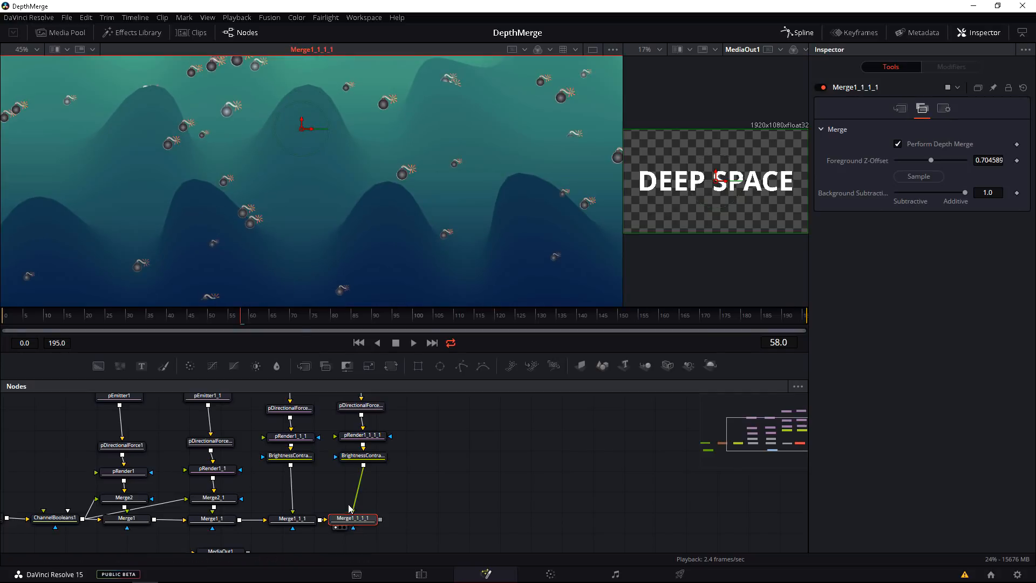
pyautogui.click(904, 145)
pyautogui.scroll(-5, 225, 235)
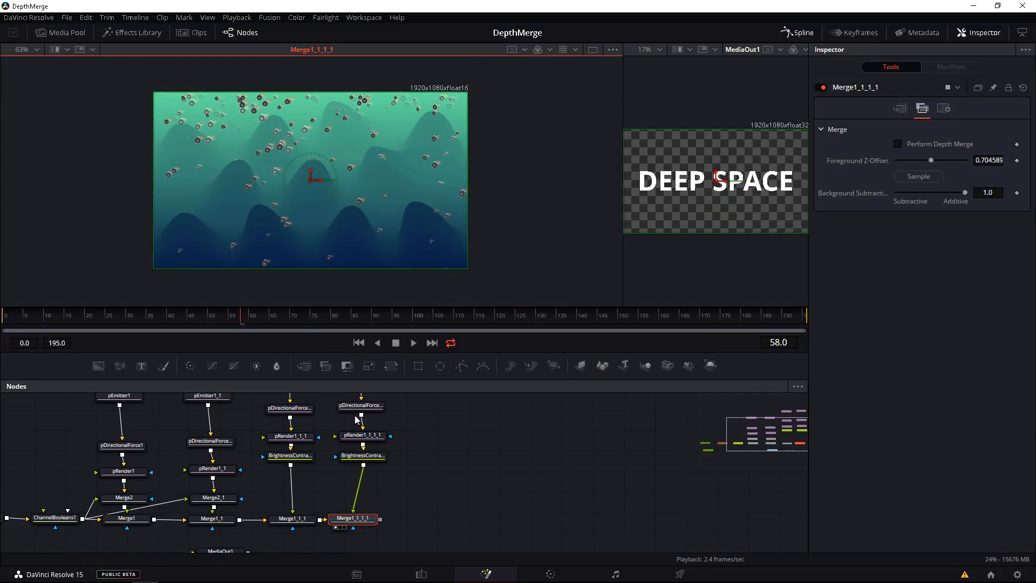
# Step: Reseed the fourth branch's emitter, pEmitter1_1_1_1
pyautogui.moveTo(381, 403); pyautogui.dragTo(384, 460)
pyautogui.click(372, 422)
pyautogui.click(913, 146)
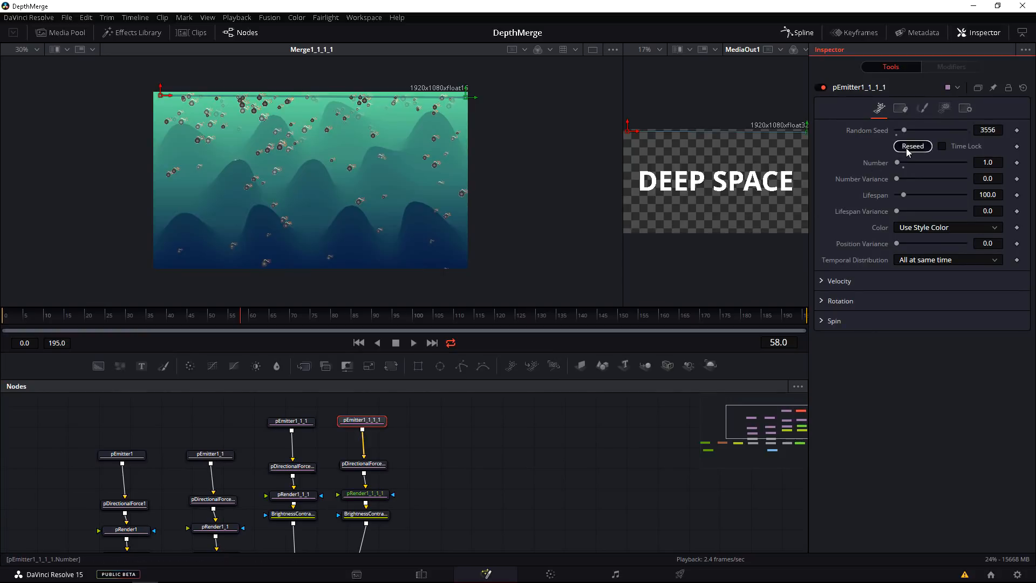
pyautogui.moveTo(459, 516); pyautogui.dragTo(474, 494)
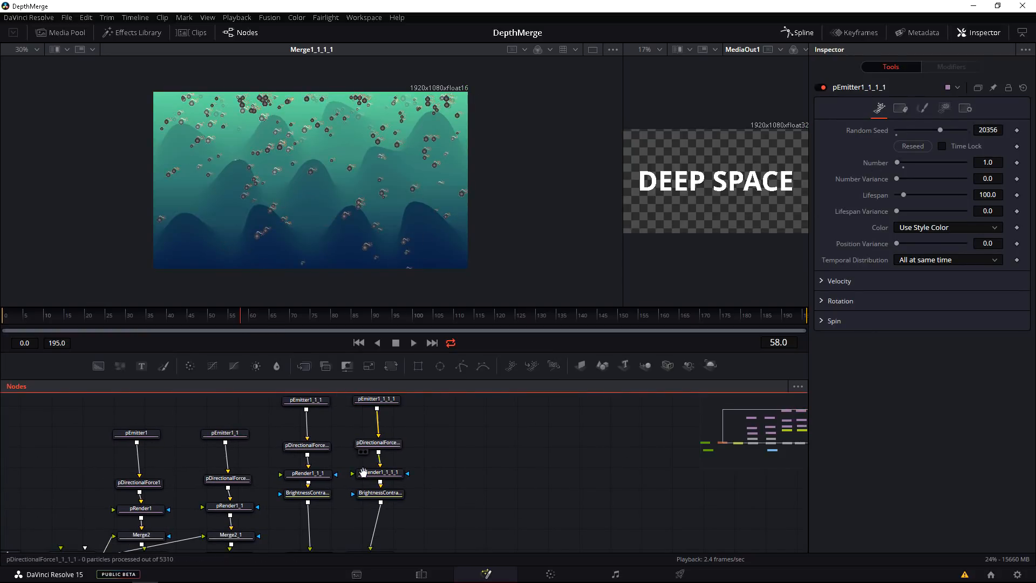
pyautogui.moveTo(364, 473); pyautogui.dragTo(378, 520)
# Step: Lower the particle Number in the fourth branch's emitter and in the third branch's emitter
pyautogui.moveTo(983, 163); pyautogui.dragTo(979, 164)
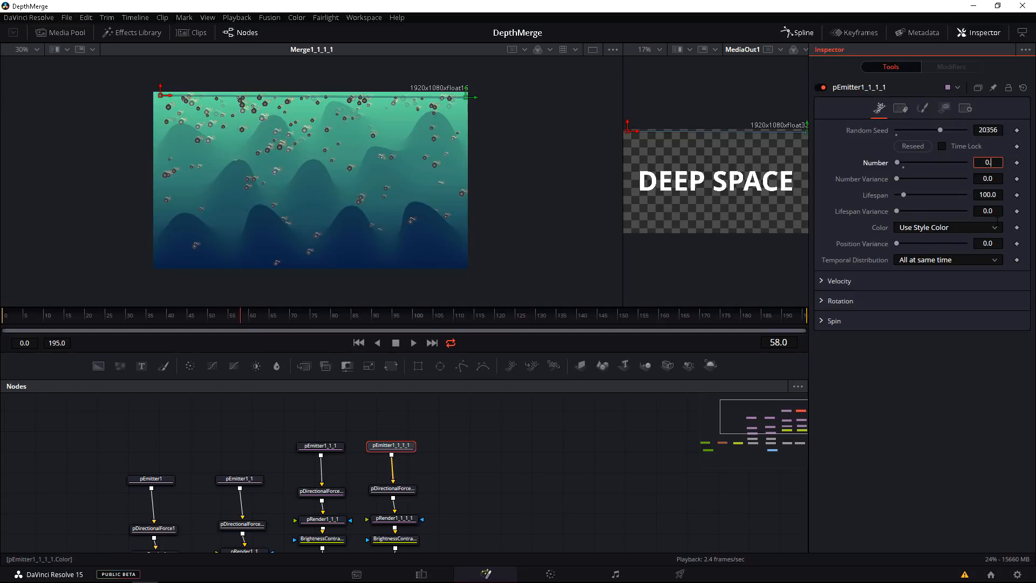
pyautogui.click(320, 445)
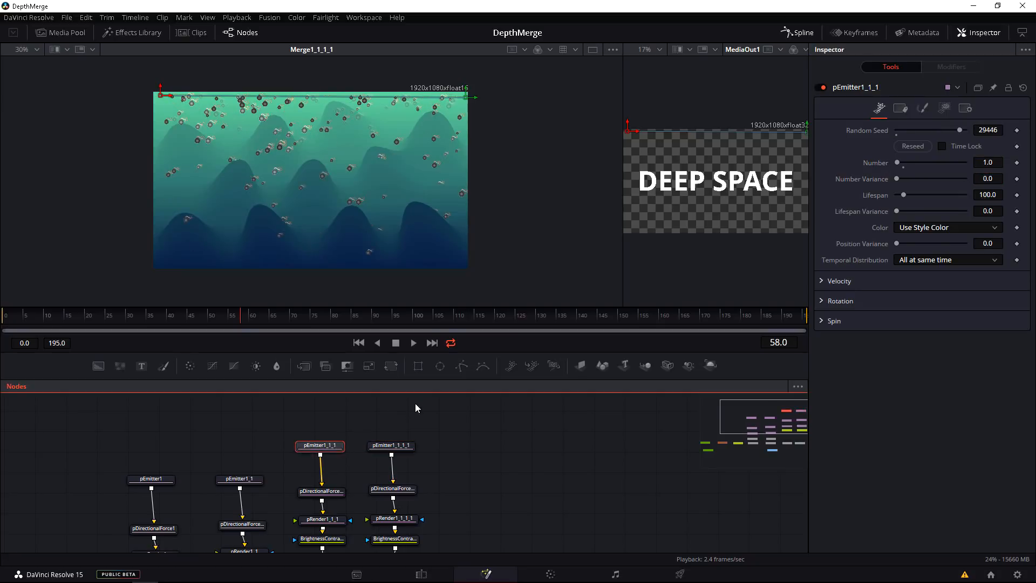
pyautogui.click(989, 161)
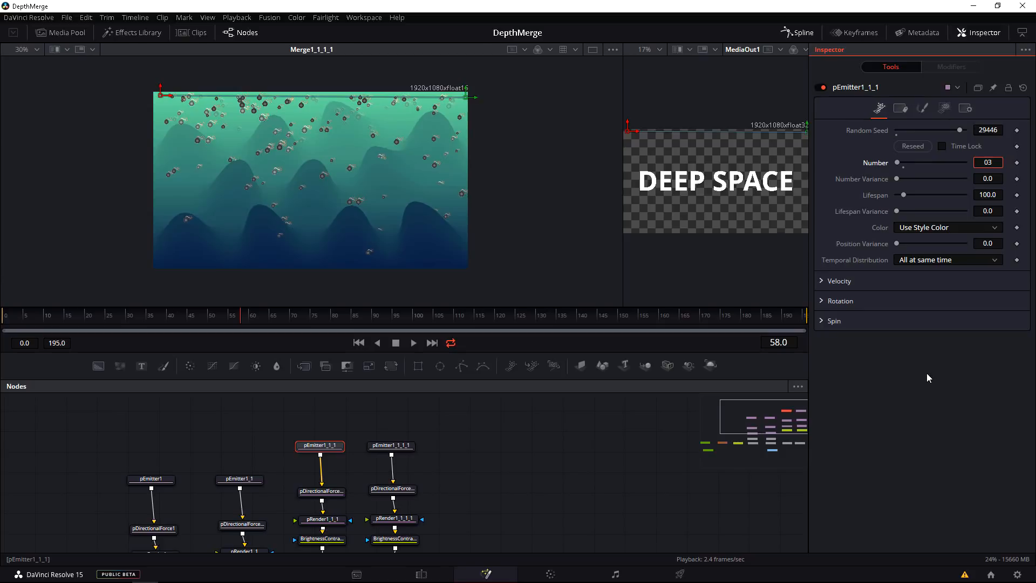
pyautogui.press('Tab')
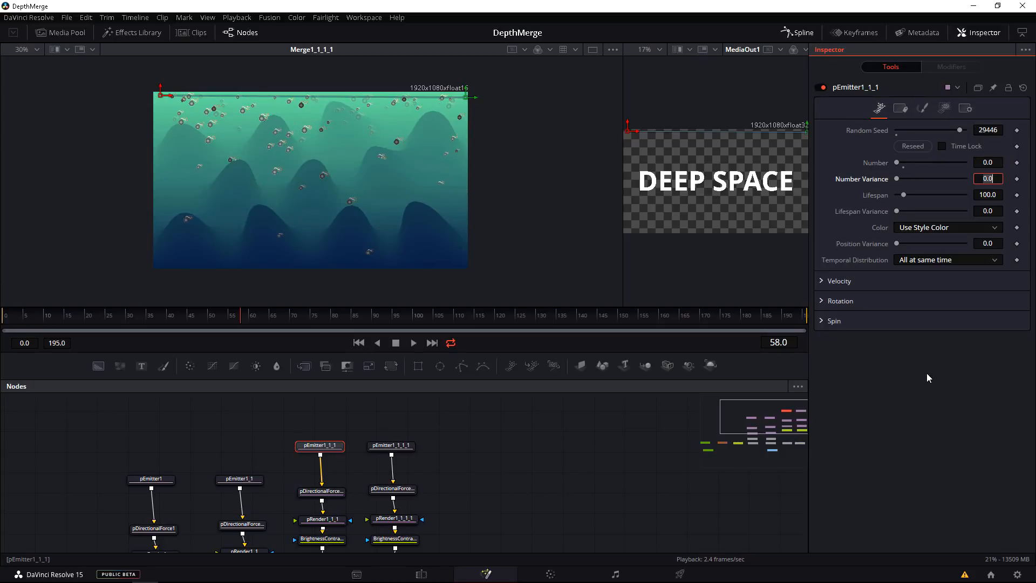
pyautogui.press('BackSpace')
pyautogui.write('5')
pyautogui.press('Tab')
# Step: Set the particle Number to 0.3 in both pEmitter1_1 and pEmitter1
pyautogui.moveTo(252, 496); pyautogui.dragTo(279, 426)
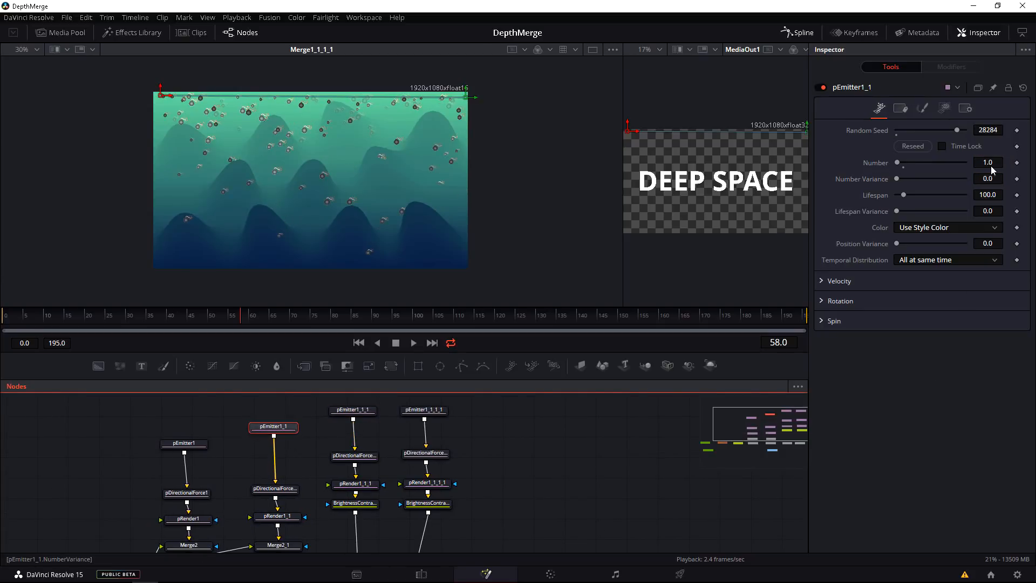
pyautogui.click(992, 164)
pyautogui.write('0.3')
pyautogui.press('Tab')
pyautogui.moveTo(197, 443); pyautogui.dragTo(197, 427)
pyautogui.click(989, 162)
pyautogui.write('0.3')
pyautogui.press('Tab')
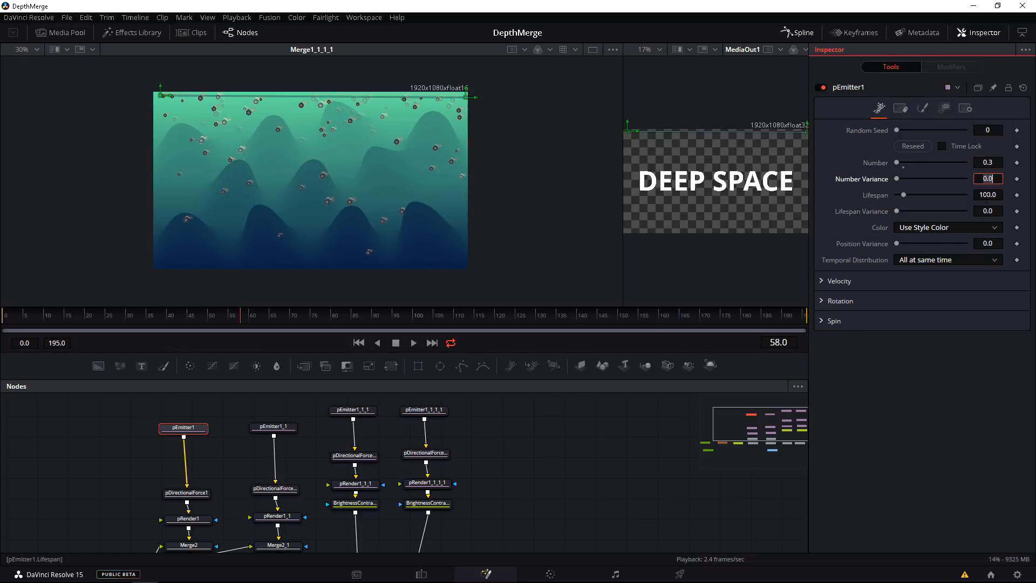
# Step: Set the fourth branch's BrightnessContrast1_1 Gain to 0.36 and play back the darker foreground bombs
pyautogui.click(145, 444)
pyautogui.press('space')
pyautogui.moveTo(337, 470); pyautogui.dragTo(287, 433)
pyautogui.click(378, 467)
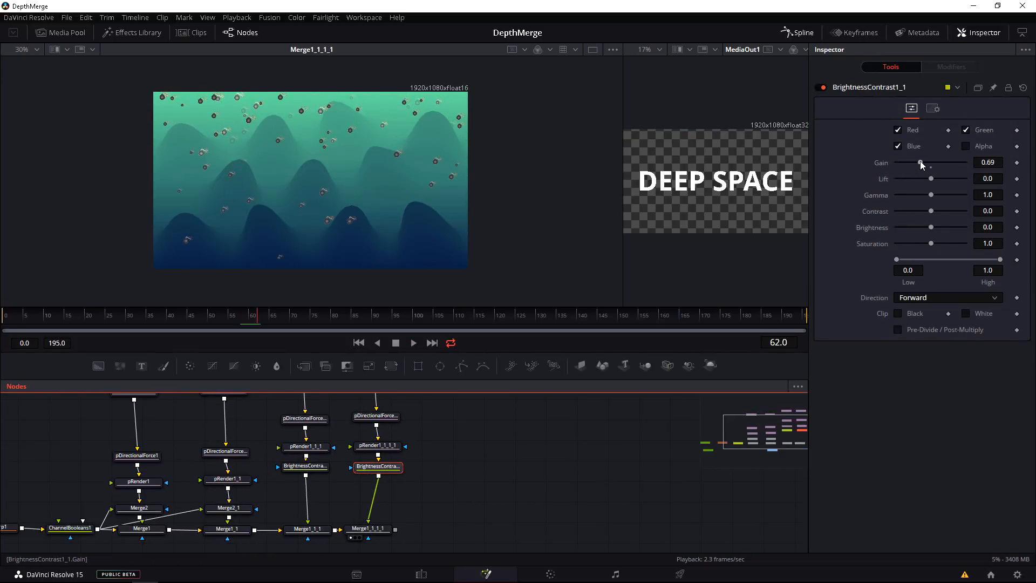
pyautogui.moveTo(921, 163); pyautogui.dragTo(910, 165)
pyautogui.press('space')
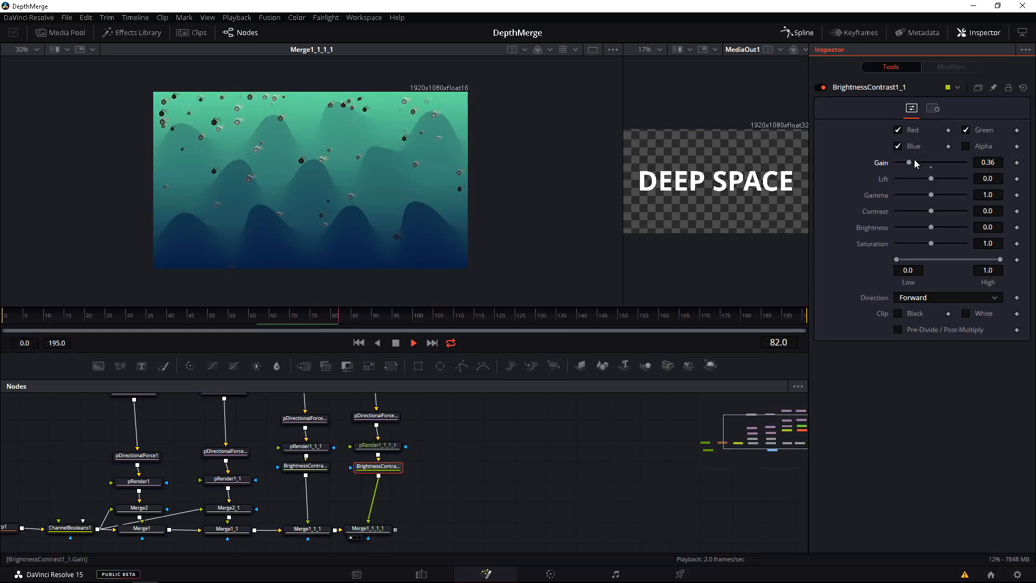
pyautogui.scroll(1, 201, 208)
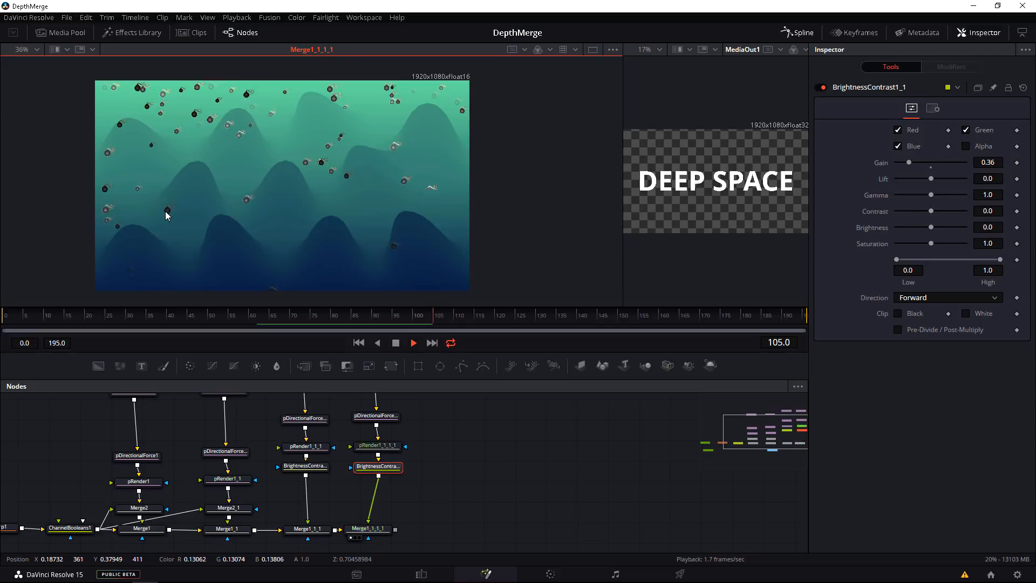
pyautogui.press('space')
# Step: Insert copies of Merge2_1 into the third and fourth branches, beneath their BrightnessContrast nodes
pyautogui.click(228, 508)
pyautogui.hotkey('ctrl', 'c')
pyautogui.click(414, 510)
pyautogui.hotkey('ctrl', 'v')
pyautogui.moveTo(414, 511); pyautogui.dragTo(309, 508)
pyautogui.click(326, 512)
pyautogui.hotkey('ctrl', 'v')
# Step: Connect ChannelBooleans1's output to Merge2_1_1_1 and view Merge1_1_1
pyautogui.moveTo(98, 529); pyautogui.dragTo(294, 509)
pyautogui.click(292, 514)
pyautogui.click(291, 538)
# Step: Try different Blend amounts on Merge2_1_1_1 and test its Color and Multiply apply modes
pyautogui.moveTo(909, 283); pyautogui.dragTo(941, 284)
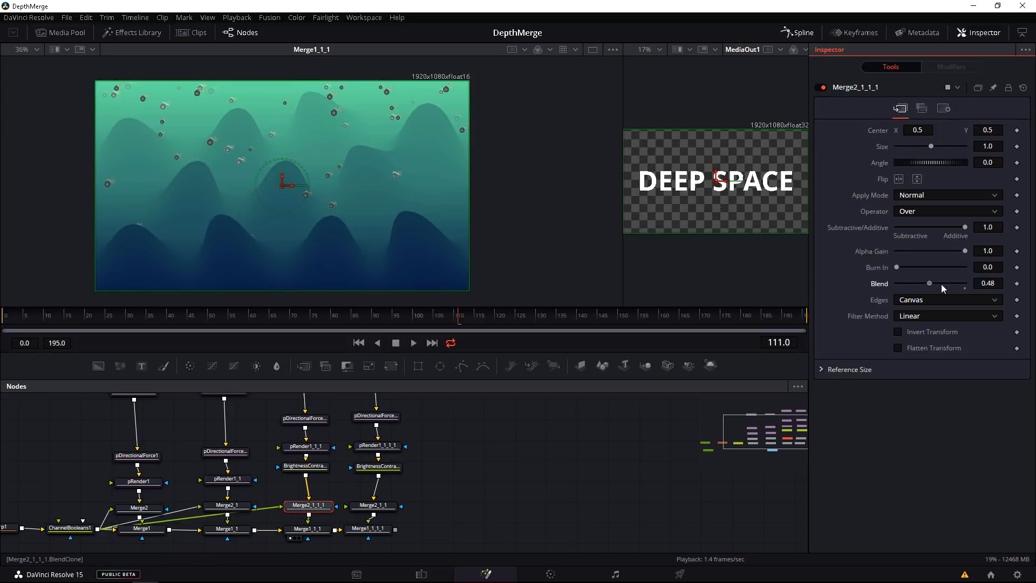
pyautogui.moveTo(902, 199); pyautogui.dragTo(904, 342)
pyautogui.click(898, 296)
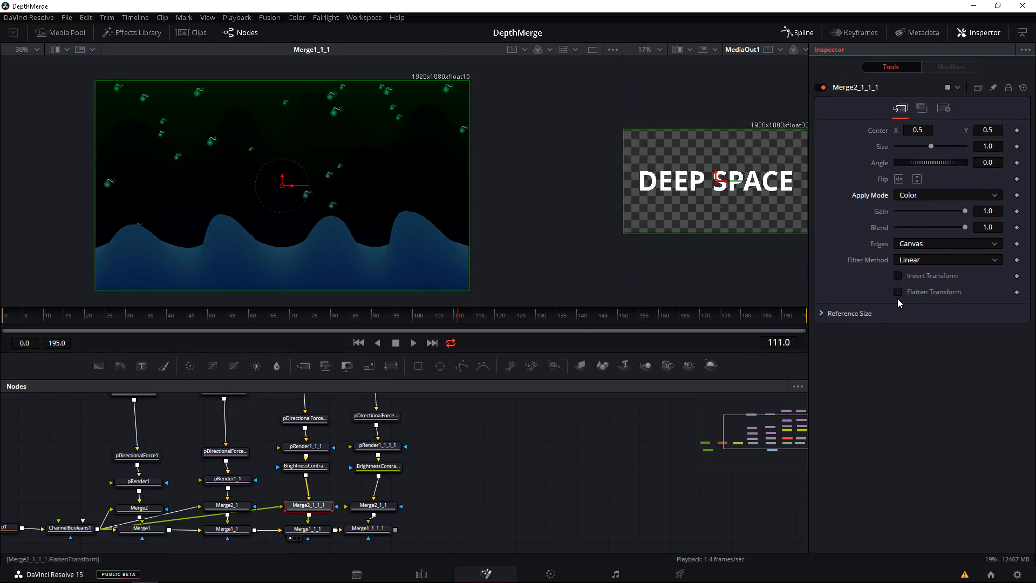
pyautogui.click(913, 194)
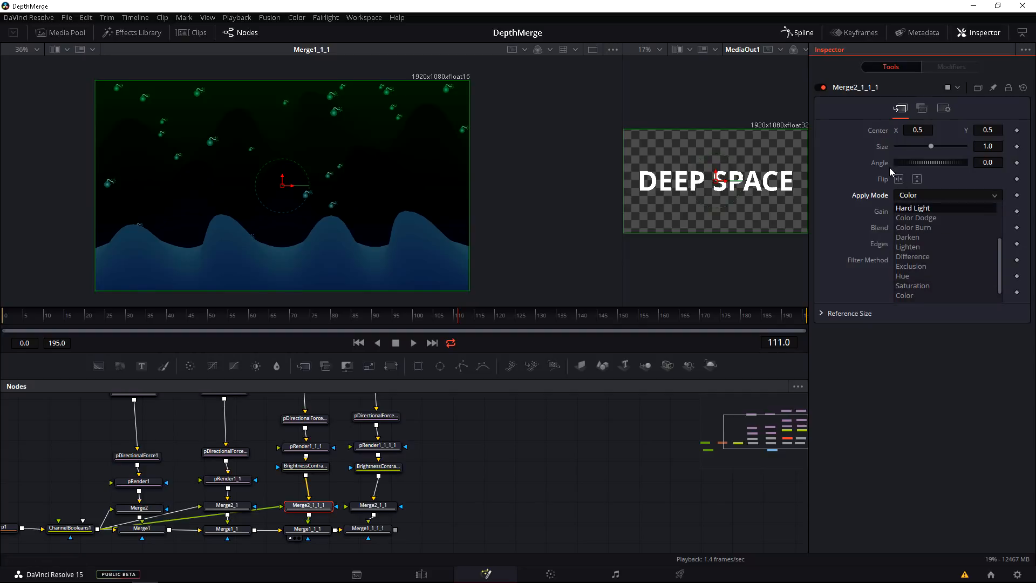
pyautogui.click(925, 125)
pyautogui.click(908, 197)
pyautogui.moveTo(1000, 258); pyautogui.dragTo(986, 195)
pyautogui.click(902, 238)
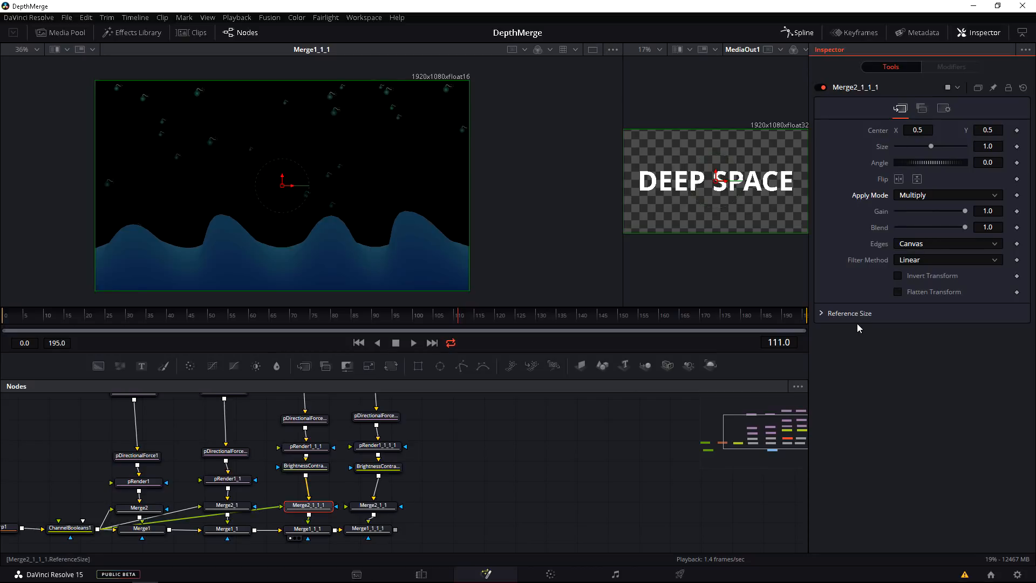
# Step: Look through the depth merge, channel and general merge settings of Merge2_1_1_1
pyautogui.click(943, 110)
pyautogui.click(922, 109)
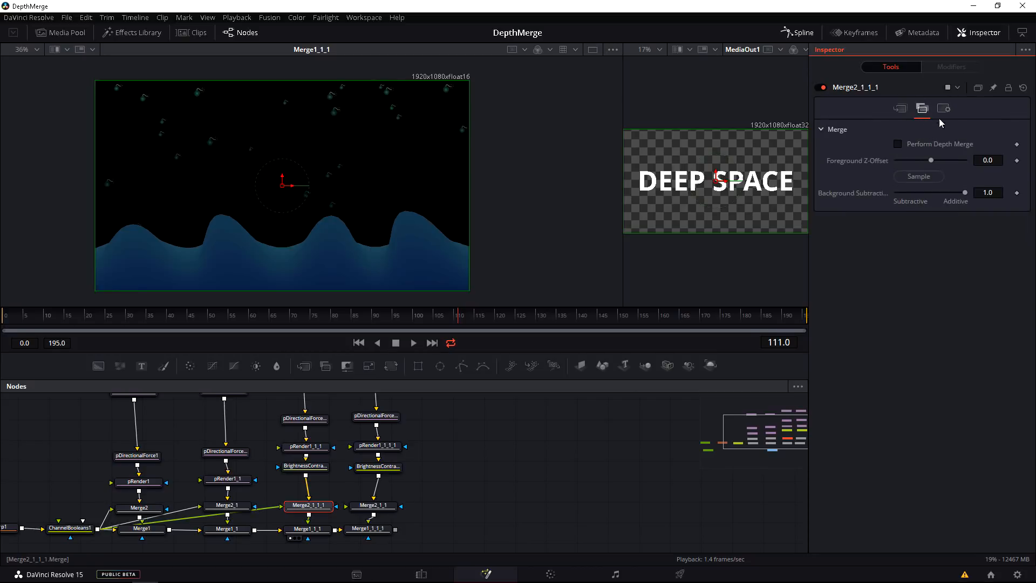
pyautogui.click(944, 110)
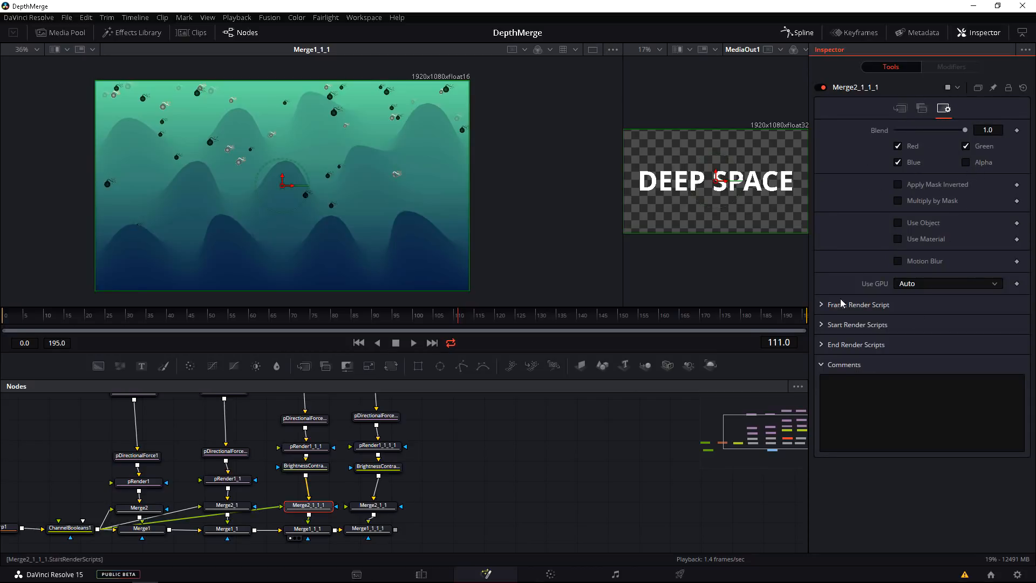
pyautogui.click(922, 110)
pyautogui.click(901, 109)
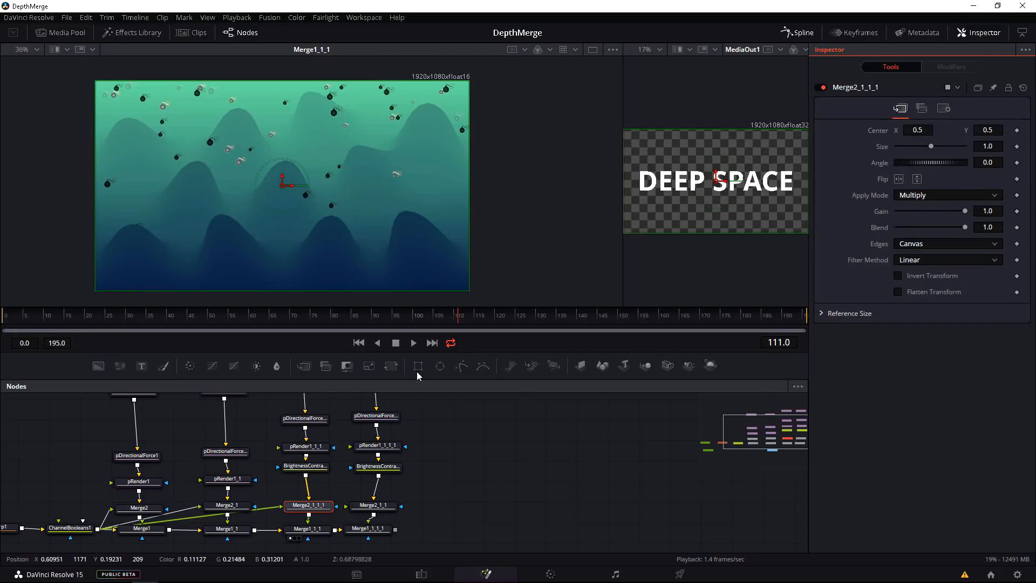
pyautogui.click(922, 108)
pyautogui.click(901, 109)
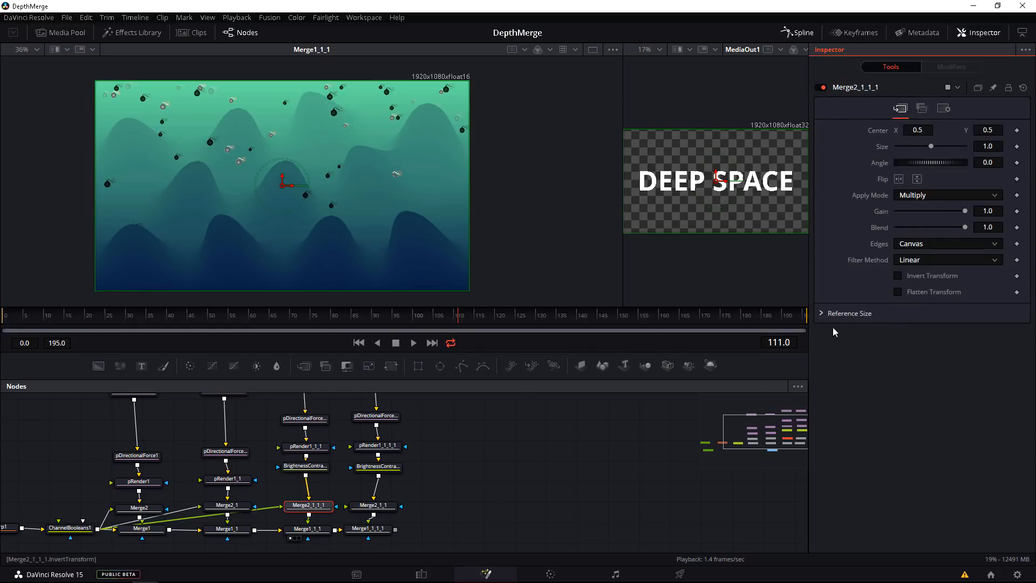
# Step: Lower the Gain of Merge2_1_1_1 to about 0.087 and set its Apply Mode to Darken
pyautogui.click(309, 506)
pyautogui.moveTo(959, 217); pyautogui.dragTo(907, 215)
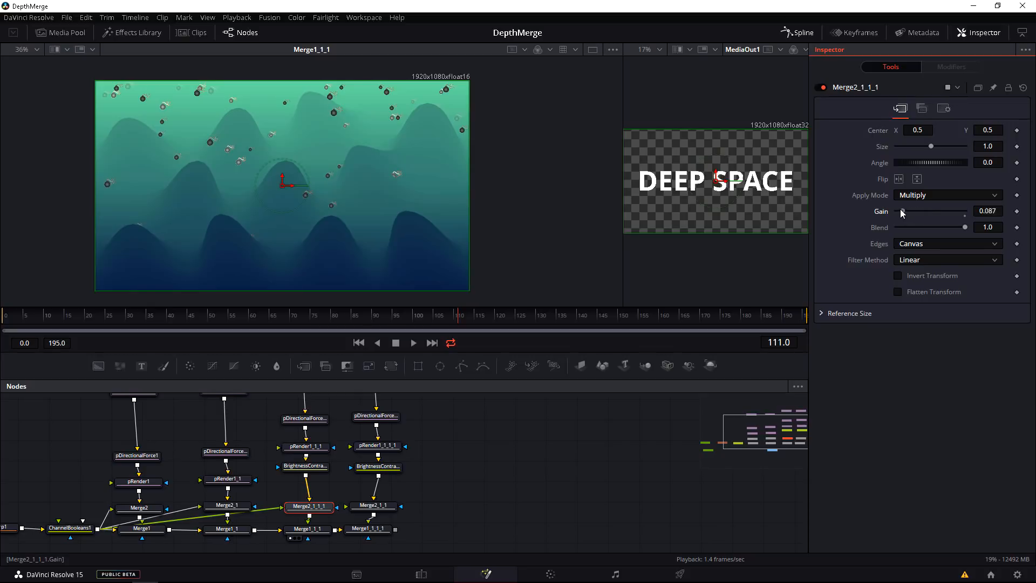
pyautogui.click(917, 195)
pyautogui.click(902, 291)
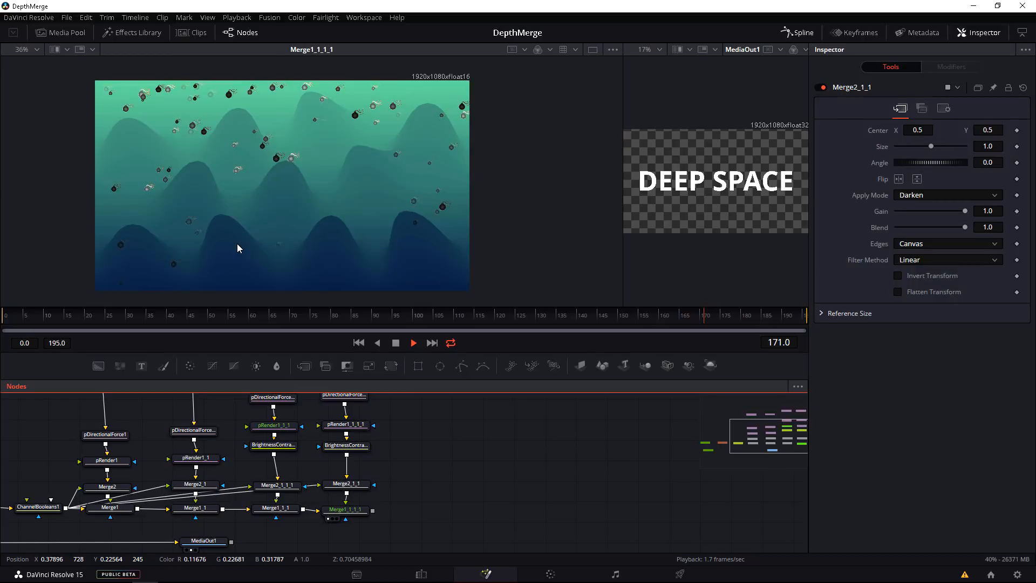
# Step: Stop the playback and review the Background1 gradient and the GridWarp1 mesh settings at the start of the node chain
pyautogui.moveTo(64, 478); pyautogui.dragTo(288, 460)
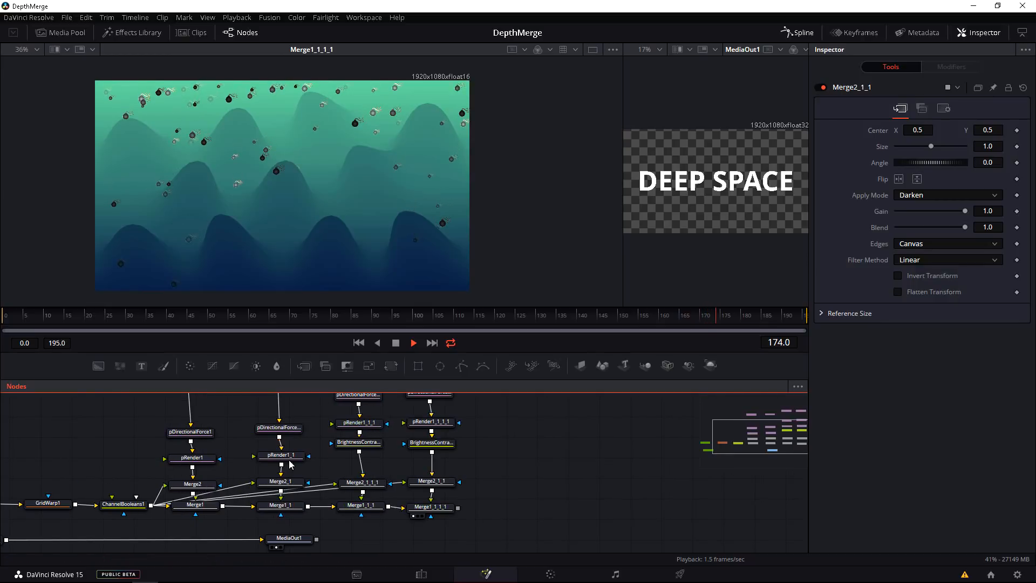
pyautogui.press('space')
pyautogui.moveTo(146, 492); pyautogui.dragTo(426, 466)
pyautogui.click(234, 477)
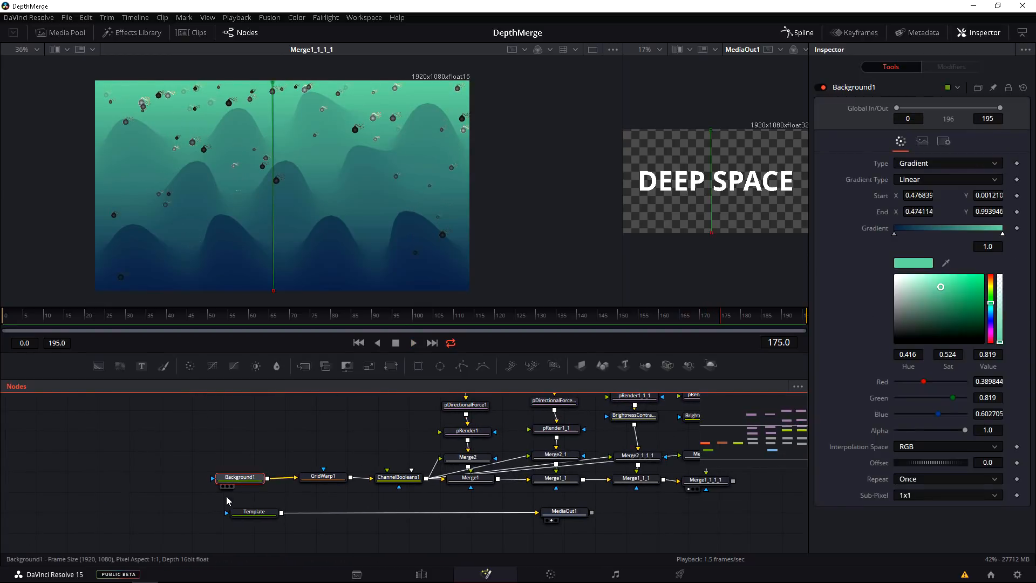
pyautogui.click(316, 479)
pyautogui.moveTo(221, 488); pyautogui.dragTo(160, 488)
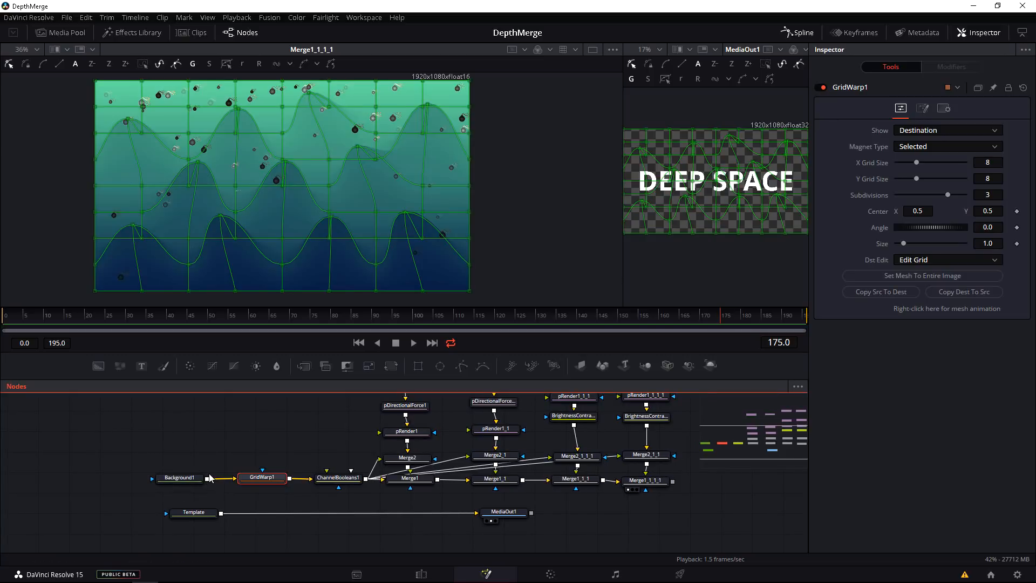
# Step: Pull the two central middle-row peaks of the GridWarp1 mesh down to flatten those hills
pyautogui.click(179, 449)
pyautogui.click(262, 480)
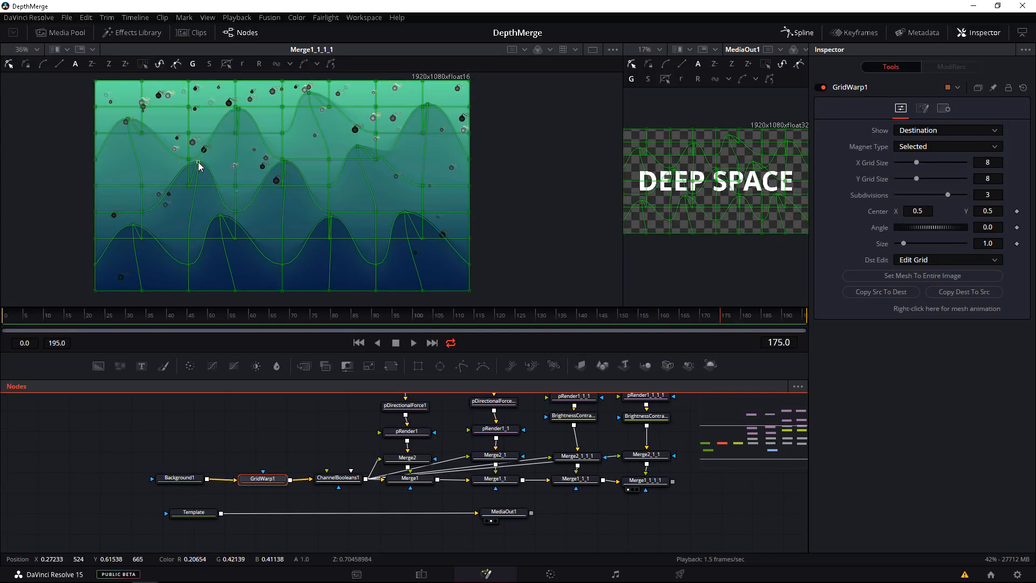
pyautogui.moveTo(198, 162); pyautogui.dragTo(189, 220)
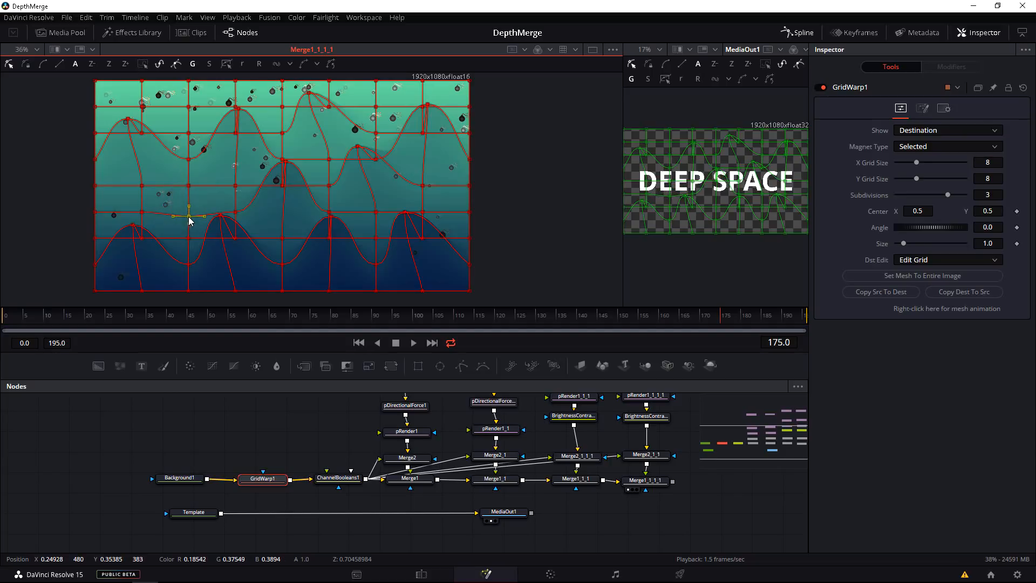
pyautogui.moveTo(284, 161); pyautogui.dragTo(281, 219)
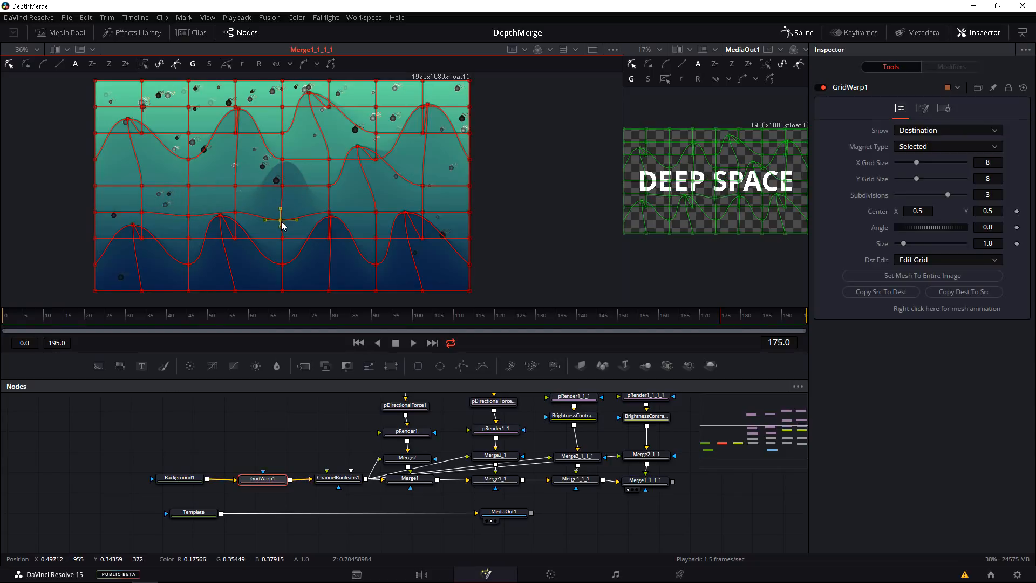
# Step: Reshape the dark front hills of the GridWarp1 mesh into one ridge rising toward a tall peak on the right
pyautogui.moveTo(358, 147); pyautogui.dragTo(410, 141)
pyautogui.moveTo(376, 264); pyautogui.dragTo(358, 179)
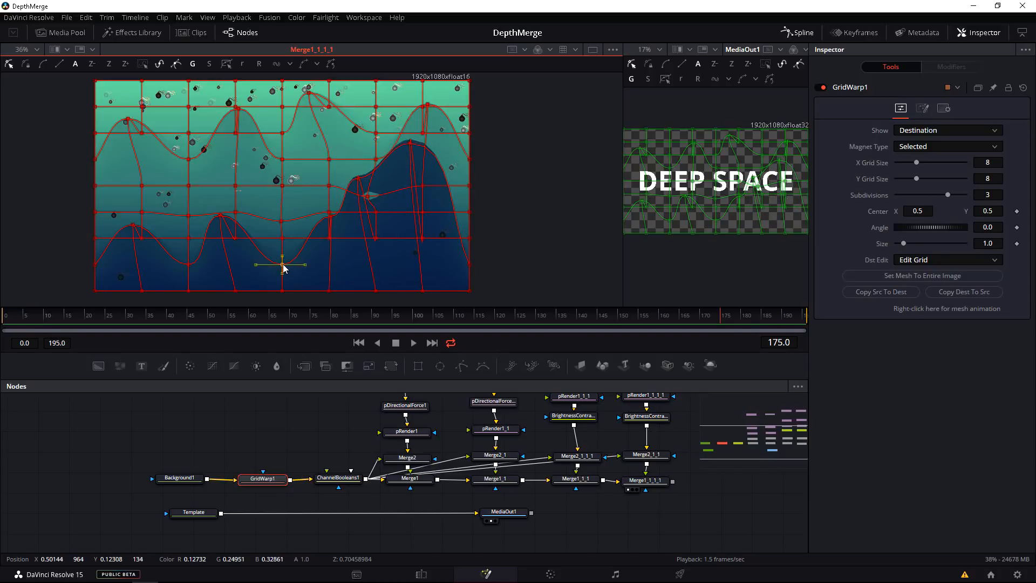
pyautogui.moveTo(283, 265); pyautogui.dragTo(300, 194)
pyautogui.moveTo(368, 195); pyautogui.dragTo(372, 178)
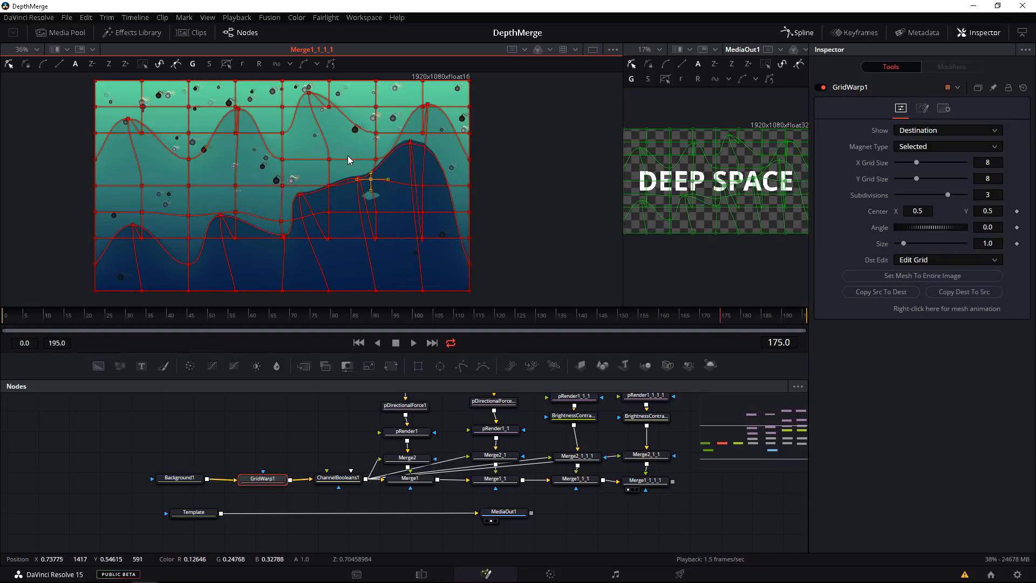
pyautogui.moveTo(285, 235); pyautogui.dragTo(275, 205)
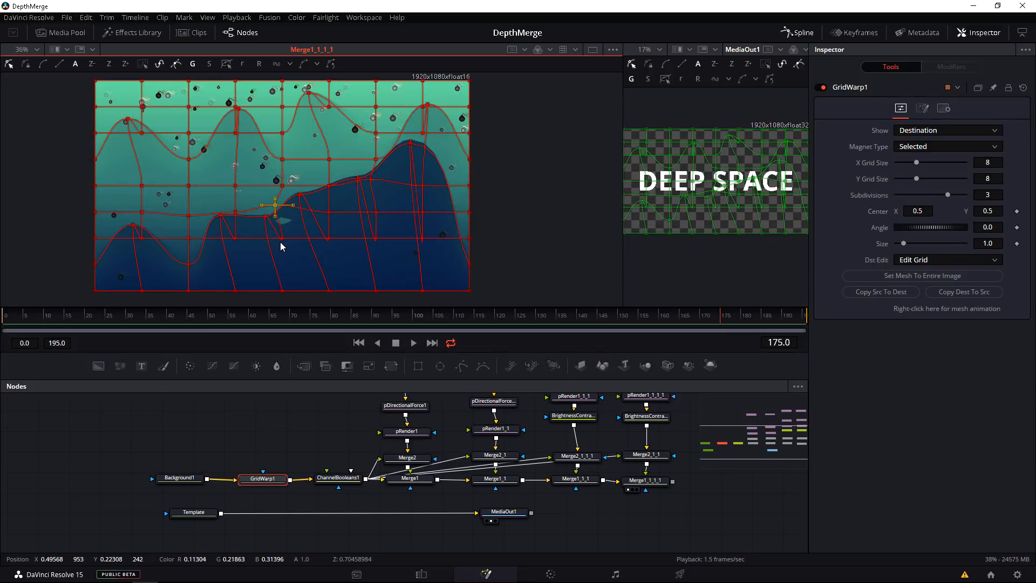
pyautogui.click(281, 437)
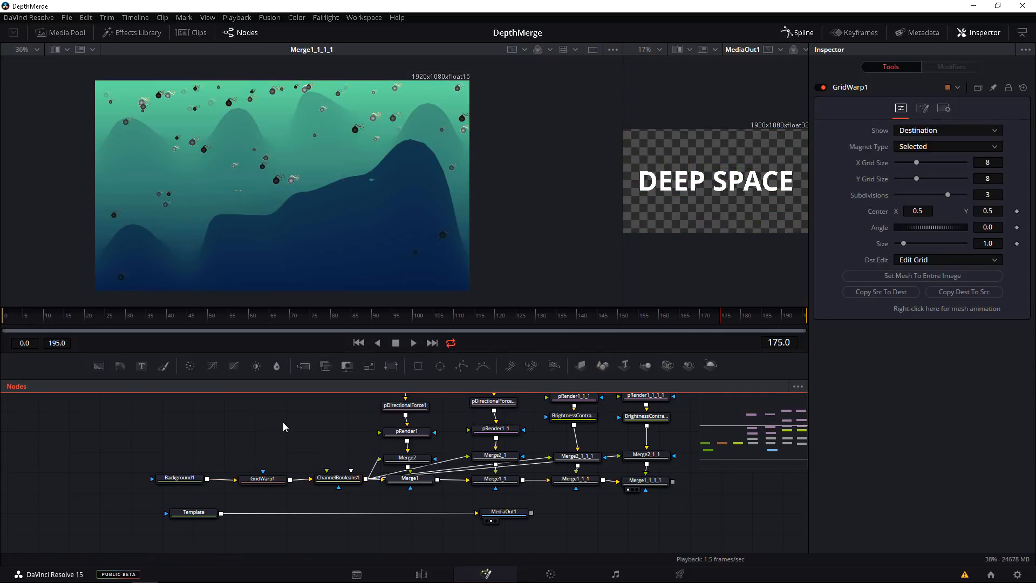
# Step: Show the animation options for GridWarp1's mesh, then play the composition without changing them
pyautogui.click(262, 479)
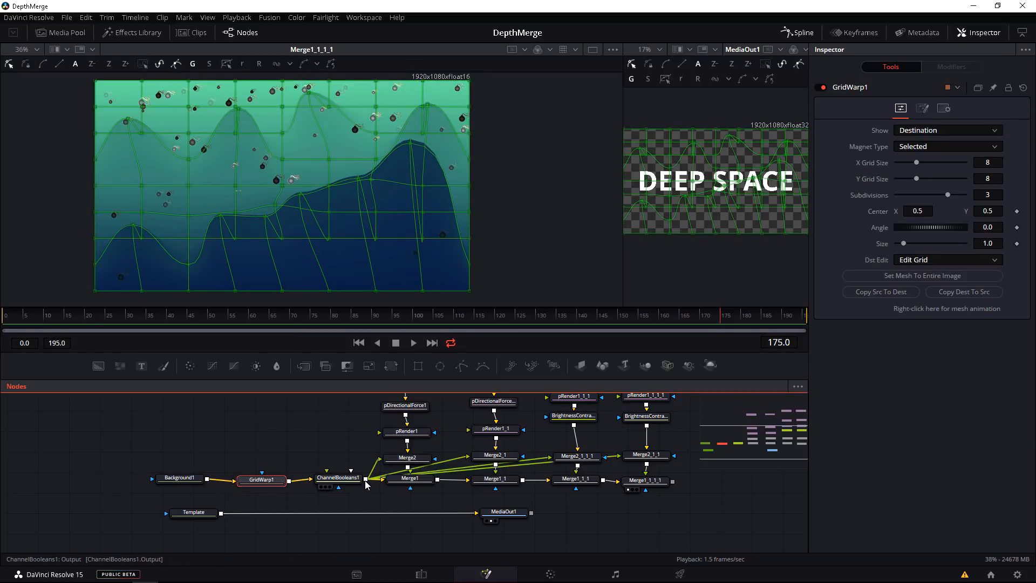
pyautogui.rightClick(909, 311)
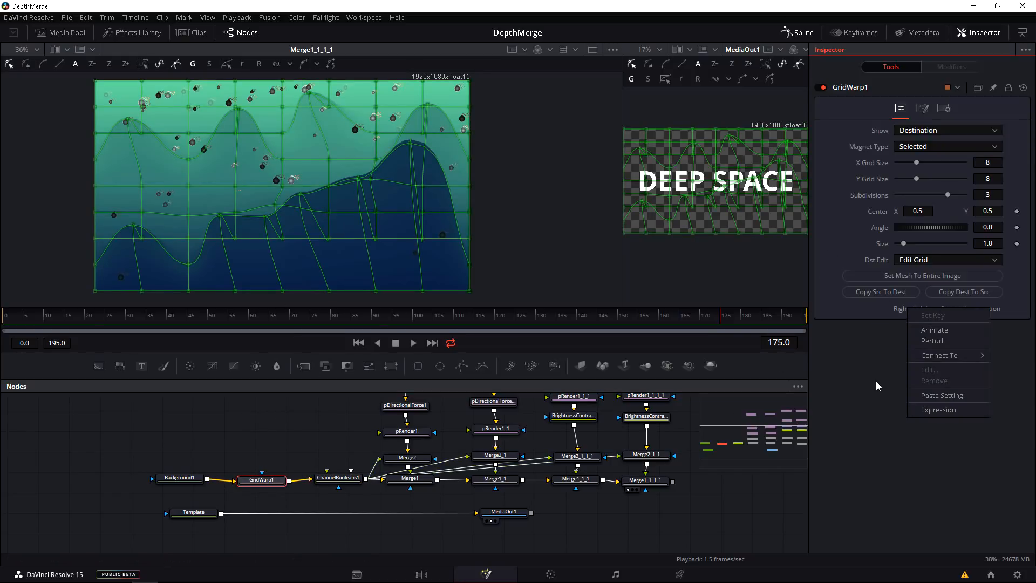
pyautogui.click(264, 428)
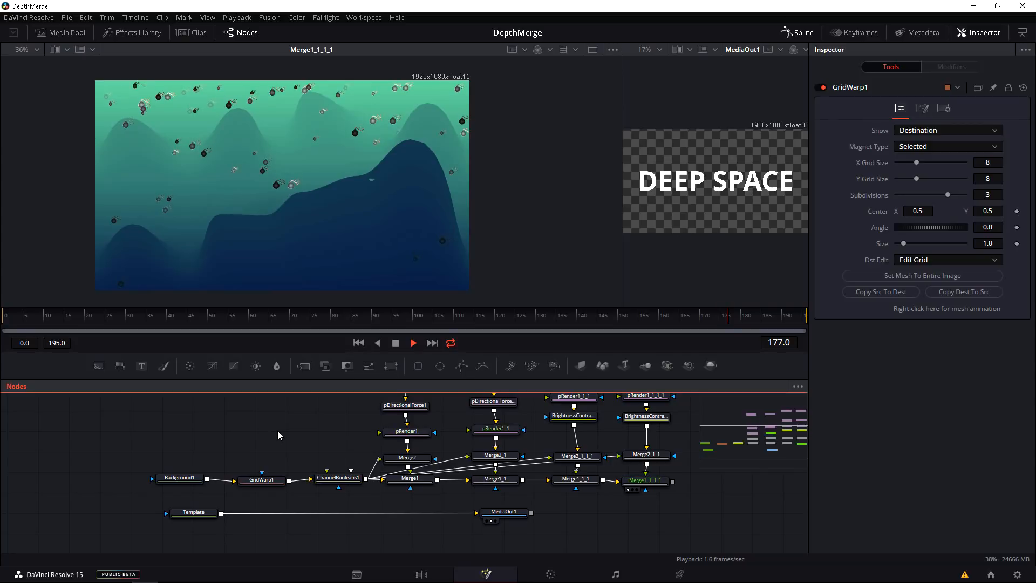
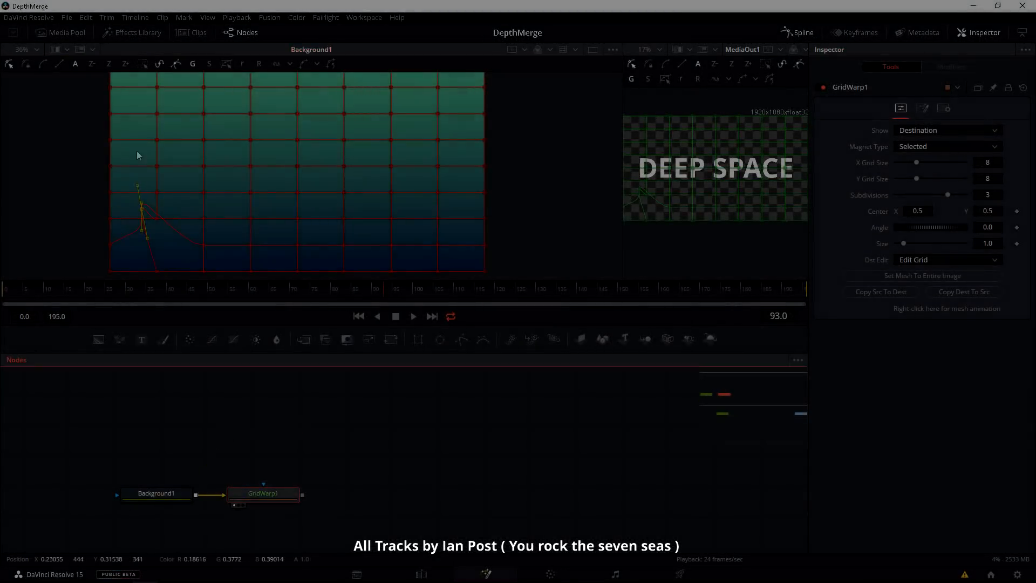
# Step: Pull the front-row mesh points of the grid warp up into leaning, pointed wave crests
pyautogui.moveTo(311, 203); pyautogui.dragTo(330, 250)
pyautogui.moveTo(438, 245); pyautogui.dragTo(418, 210)
pyautogui.moveTo(402, 210); pyautogui.dragTo(418, 248)
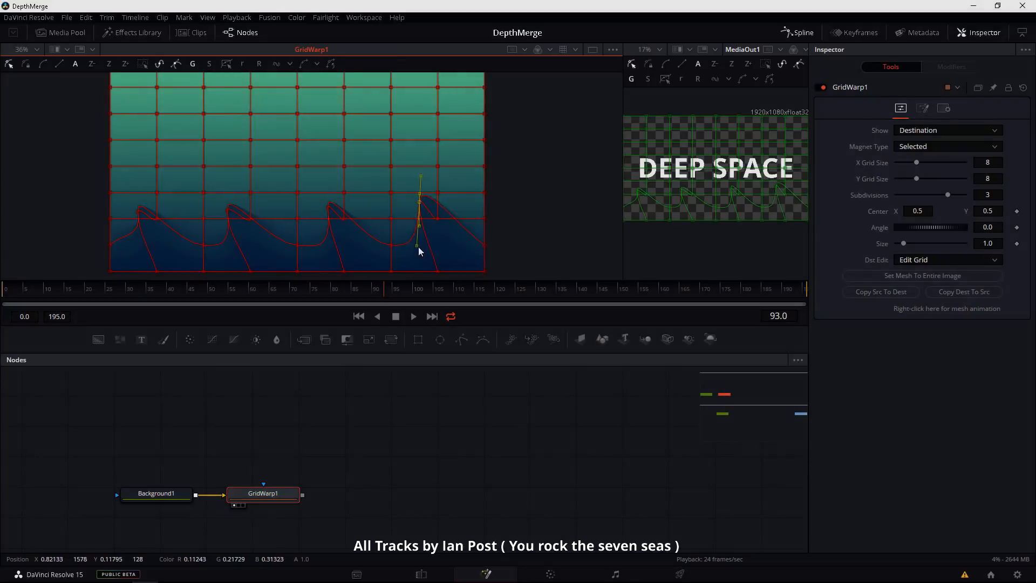
# Step: Show GridWarp1 in the second viewer and display its dense subdivision grid over both images
pyautogui.moveTo(262, 494); pyautogui.dragTo(530, 234)
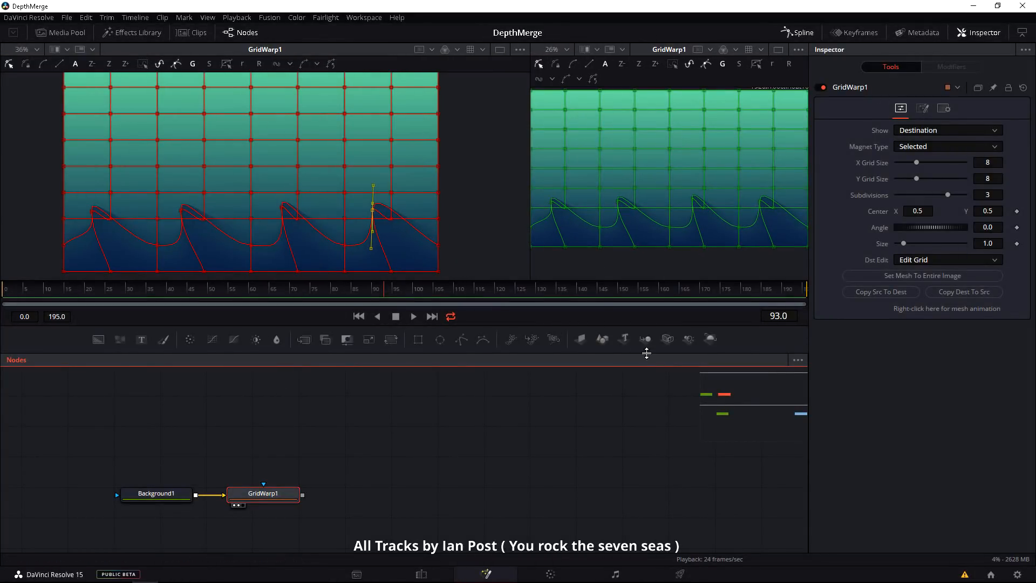
pyautogui.click(740, 64)
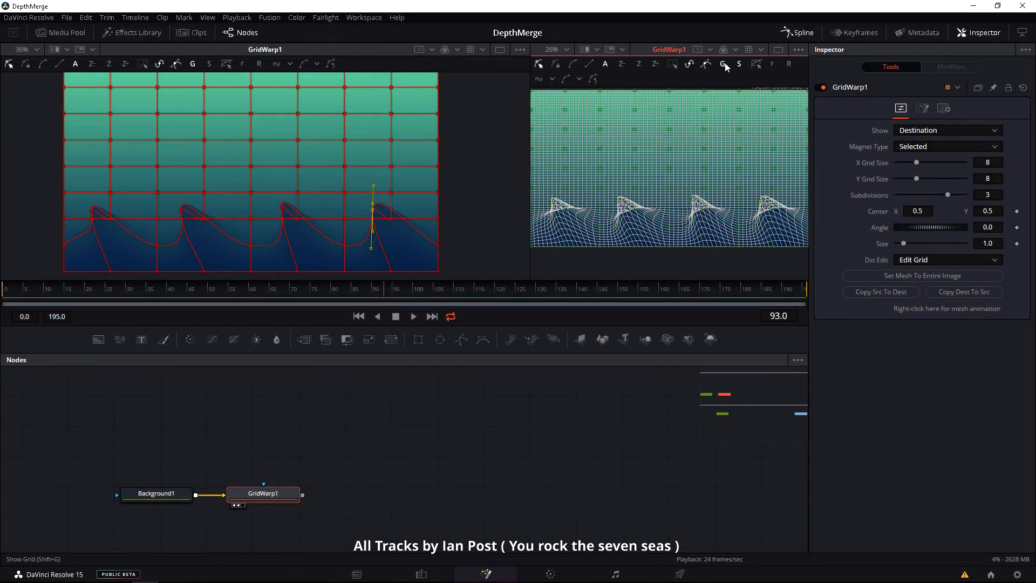
pyautogui.click(306, 243)
pyautogui.scroll(2, 310, 244)
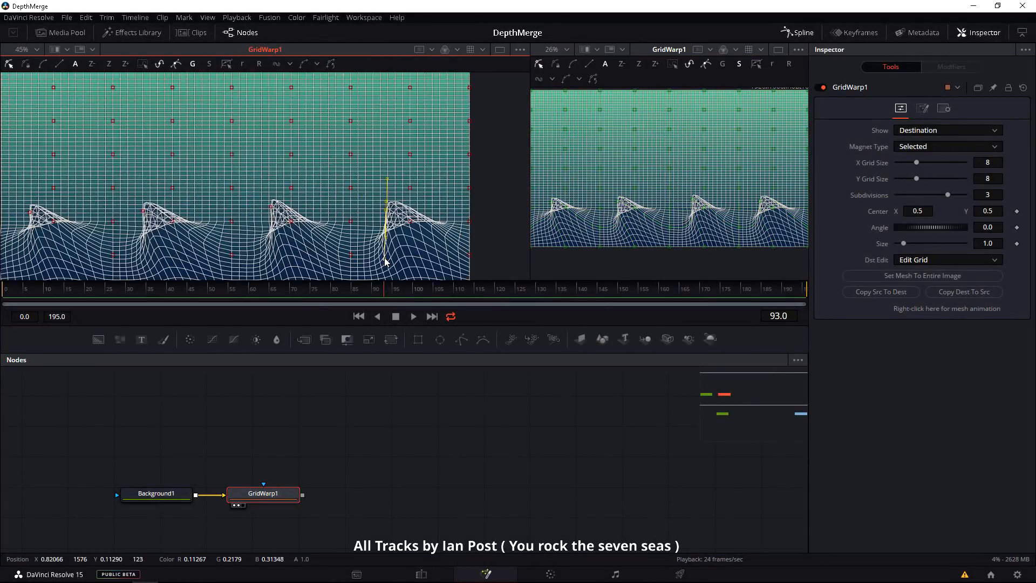
# Step: Refine the curve handles of the two right-hand front-row wave crests in the grid warp
pyautogui.click(259, 64)
pyautogui.moveTo(276, 400); pyautogui.dragTo(276, 405)
pyautogui.hotkey('ctrl', 'z')
pyautogui.moveTo(383, 259); pyautogui.dragTo(384, 259)
pyautogui.moveTo(387, 178)
pyautogui.mouseDown()
pyautogui.moveTo(383, 200)
pyautogui.moveTo(387, 186)
pyautogui.mouseUp()
pyautogui.moveTo(260, 244); pyautogui.dragTo(273, 242)
# Step: Hide the dense subdivision grid in both viewers so only the warp mesh outline remains
pyautogui.click(739, 64)
pyautogui.click(250, 111)
pyautogui.click(722, 64)
pyautogui.scroll(-3, 301, 257)
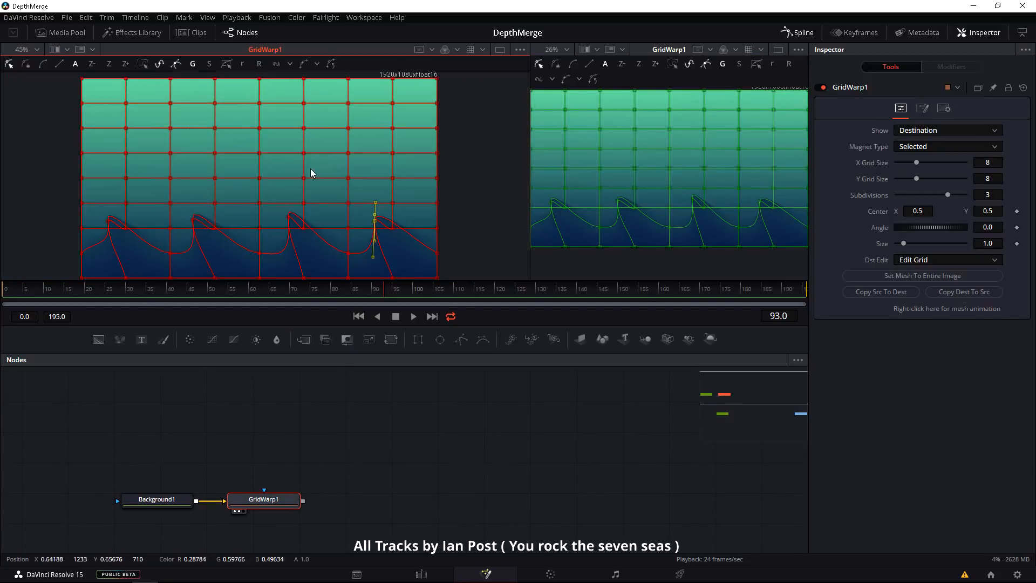
# Step: Form a middle row of three leaning wave crests by pulling up mesh points and adjusting their handles
pyautogui.moveTo(311, 173)
pyautogui.mouseDown()
pyautogui.moveTo(330, 169)
pyautogui.moveTo(338, 198)
pyautogui.moveTo(326, 166)
pyautogui.mouseUp()
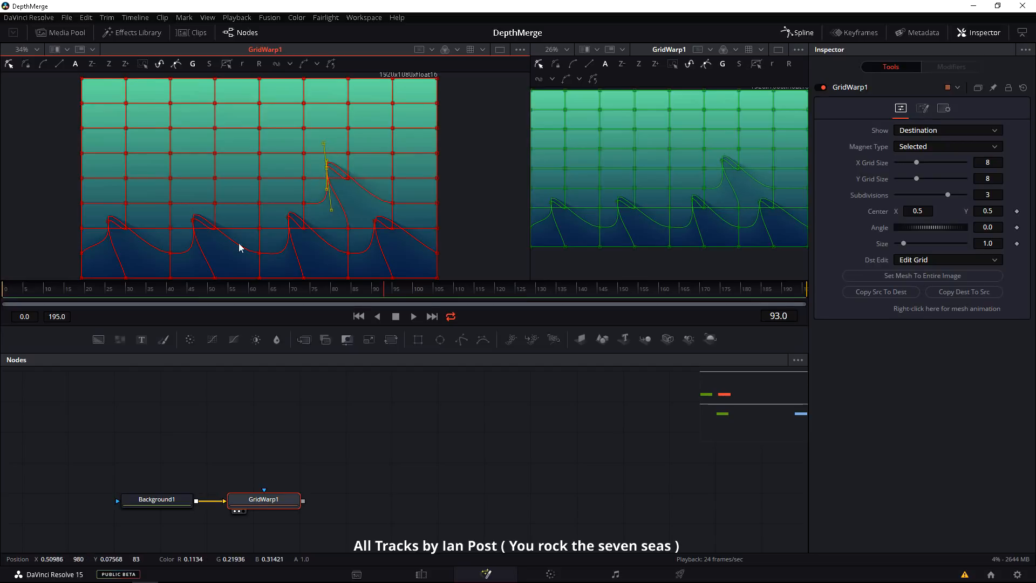
pyautogui.moveTo(239, 244); pyautogui.dragTo(276, 244)
pyautogui.moveTo(297, 204); pyautogui.dragTo(269, 159)
pyautogui.moveTo(254, 159); pyautogui.dragTo(294, 226)
pyautogui.moveTo(274, 224); pyautogui.dragTo(260, 180)
pyautogui.moveTo(185, 224); pyautogui.dragTo(181, 174)
# Step: Form a back row of four leaning wave crests near the top of the grid warp image
pyautogui.moveTo(308, 172); pyautogui.dragTo(233, 160)
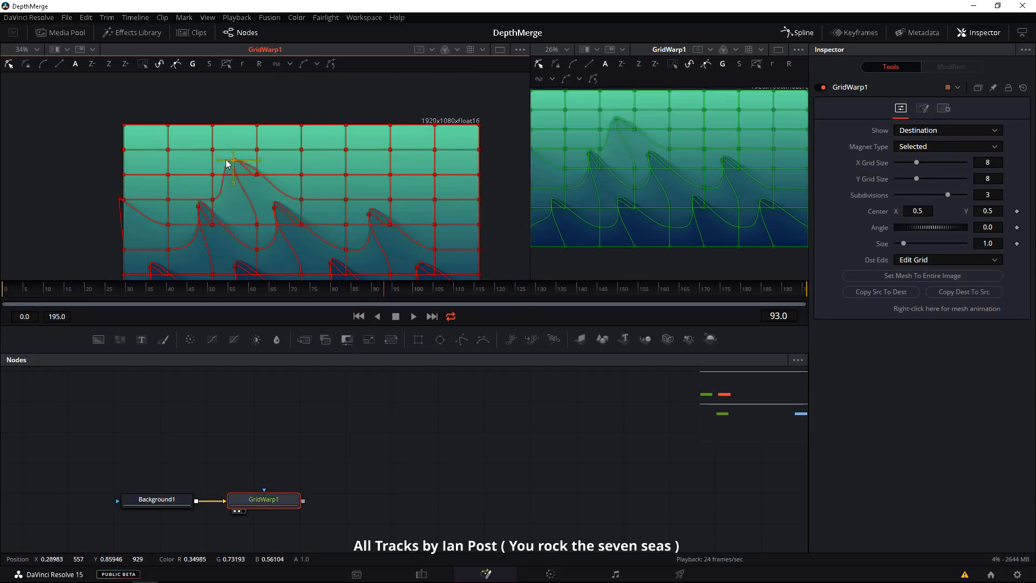
pyautogui.moveTo(346, 200); pyautogui.dragTo(326, 154)
pyautogui.moveTo(326, 178); pyautogui.dragTo(321, 189)
pyautogui.moveTo(435, 200); pyautogui.dragTo(412, 155)
pyautogui.moveTo(411, 177); pyautogui.dragTo(416, 193)
pyautogui.moveTo(168, 200); pyautogui.dragTo(148, 155)
pyautogui.moveTo(149, 177); pyautogui.dragTo(157, 197)
pyautogui.moveTo(278, 232); pyautogui.dragTo(235, 175)
pyautogui.click(197, 433)
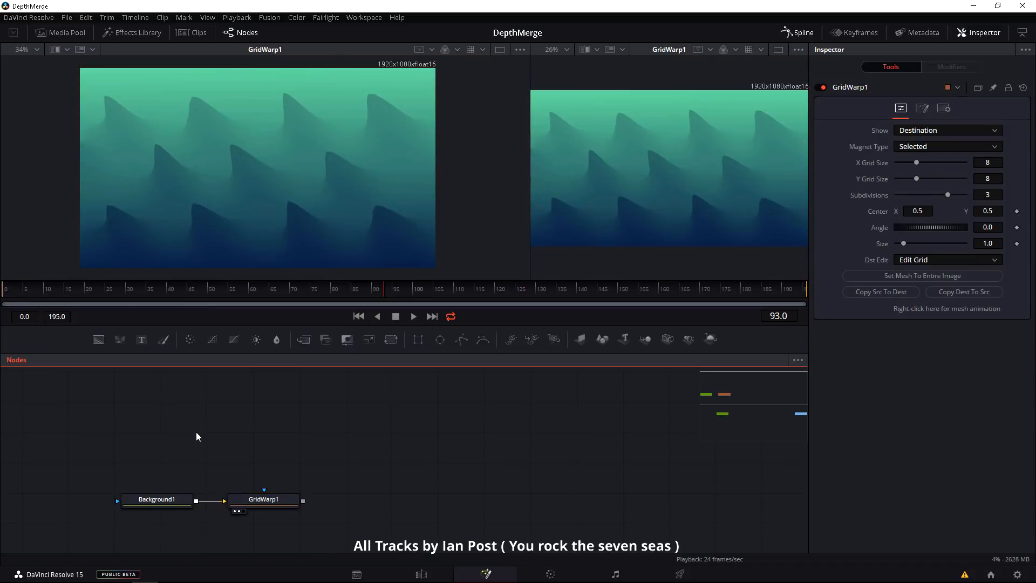
# Step: Add a Vortex node after GridWarp1 and show it in the first viewer
pyautogui.moveTo(160, 504); pyautogui.dragTo(95, 454)
pyautogui.moveTo(198, 449); pyautogui.dragTo(215, 451)
pyautogui.hotkey('shift', 'space')
pyautogui.write('vor')
pyautogui.press('Return')
pyautogui.press('1')
# Step: Center the vortex on the third front-row crest at about X 0.56, Y 0.27, with Size 0.109, Angle 334 and Power 1.9
pyautogui.moveTo(256, 170); pyautogui.dragTo(303, 219)
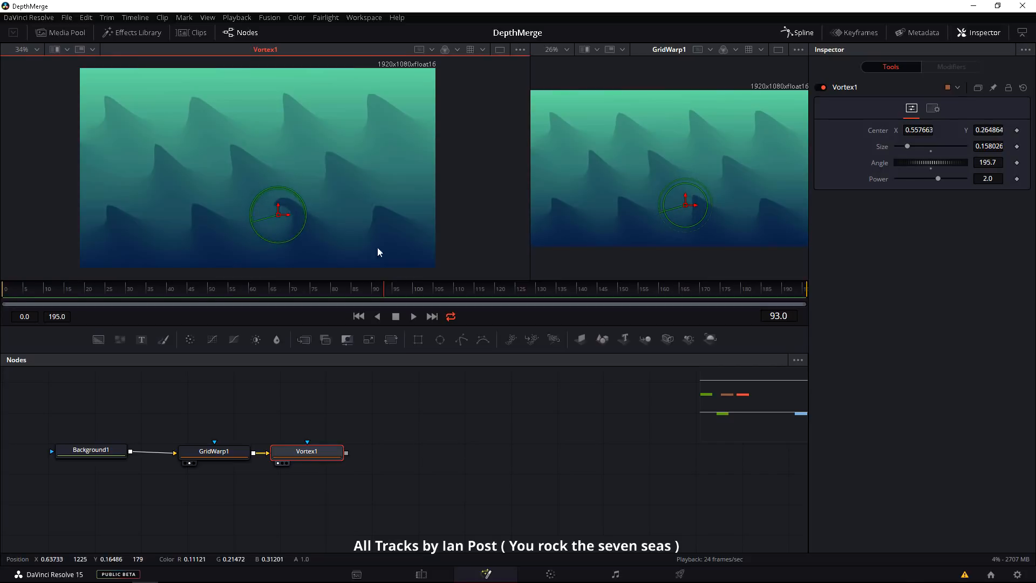
pyautogui.moveTo(938, 179); pyautogui.dragTo(937, 182)
pyautogui.moveTo(908, 146); pyautogui.dragTo(904, 149)
pyautogui.moveTo(918, 162); pyautogui.dragTo(947, 161)
pyautogui.moveTo(278, 215); pyautogui.dragTo(279, 213)
pyautogui.moveTo(299, 456); pyautogui.dragTo(308, 455)
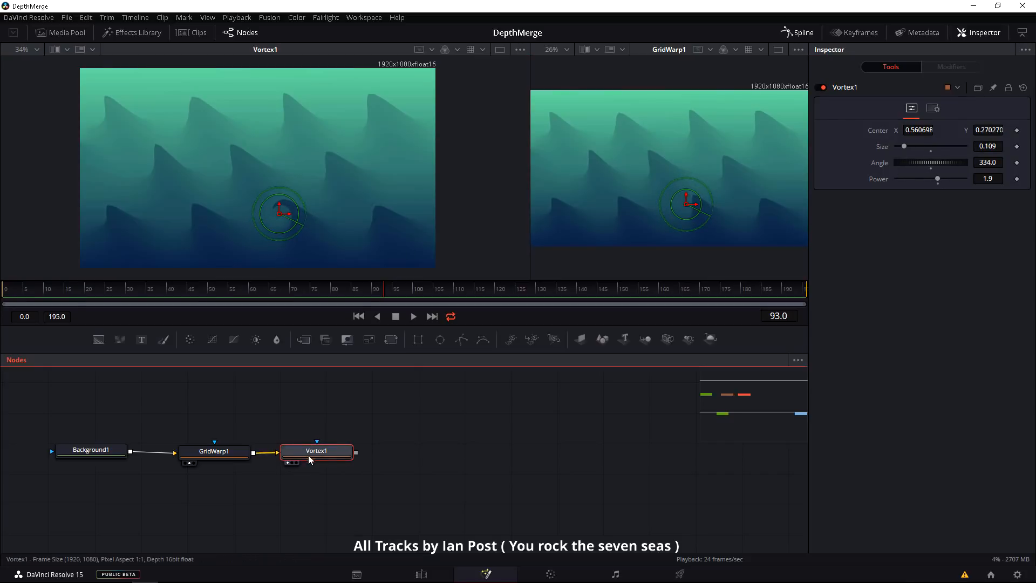
# Step: Chain three copies of the Vortex node and center them on the remaining front-row crests
pyautogui.moveTo(369, 221); pyautogui.dragTo(370, 220)
pyautogui.click(409, 452)
pyautogui.press('1')
pyautogui.moveTo(409, 468); pyautogui.dragTo(220, 465)
pyautogui.moveTo(191, 488); pyautogui.dragTo(327, 462)
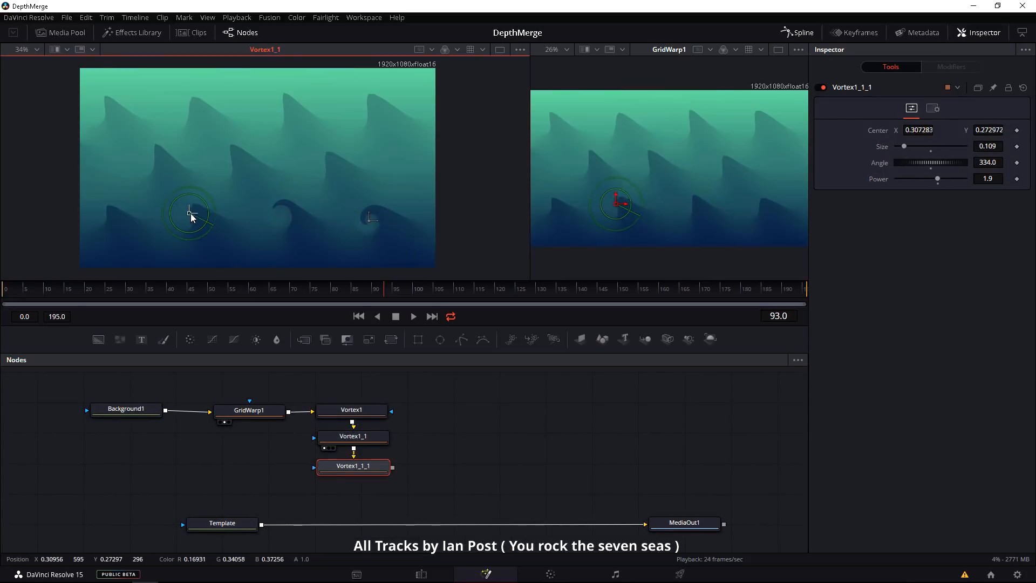
pyautogui.hotkey('ctrl', 'v')
pyautogui.press('1')
pyautogui.moveTo(189, 214); pyautogui.dragTo(105, 214)
pyautogui.moveTo(311, 467); pyautogui.dragTo(169, 440)
# Step: Chain three more Vortex copies at a smaller size of about 0.084, centering each on a middle-row crest
pyautogui.hotkey('ctrl', 'v')
pyautogui.moveTo(310, 475); pyautogui.dragTo(216, 505)
pyautogui.press('1')
pyautogui.moveTo(104, 214); pyautogui.dragTo(156, 158)
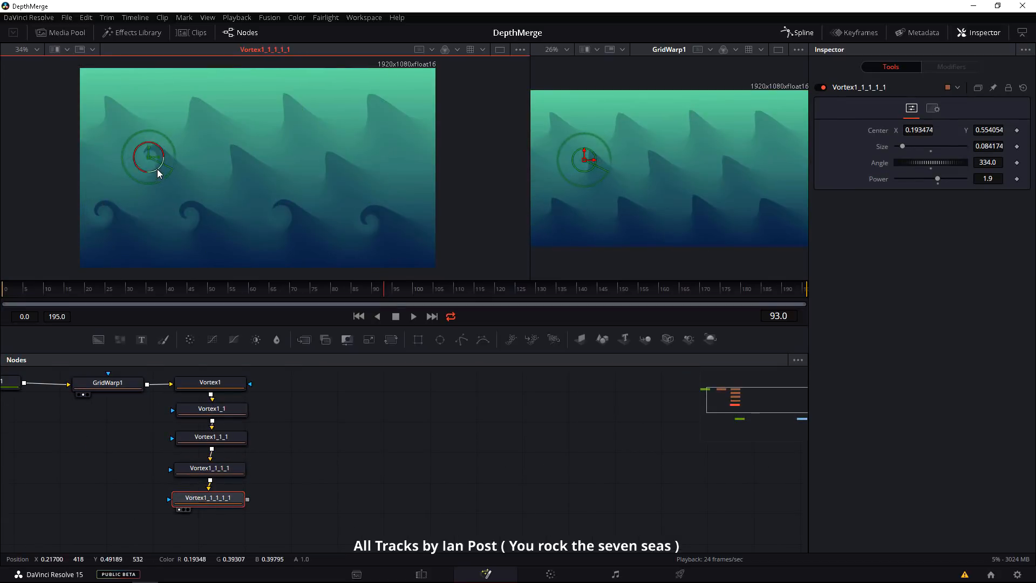
pyautogui.hotkey('ctrl', 'v')
pyautogui.moveTo(307, 502); pyautogui.dragTo(218, 527)
pyautogui.press('1')
pyautogui.moveTo(151, 155); pyautogui.dragTo(228, 157)
pyautogui.moveTo(311, 521); pyautogui.dragTo(284, 467)
pyautogui.hotkey('ctrl', 'v')
pyautogui.press('1')
pyautogui.moveTo(228, 158); pyautogui.dragTo(254, 153)
# Step: Chain two more Vortex copies and center them on the two right-hand back-row crests
pyautogui.hotkey('ctrl', 'v')
pyautogui.press('1')
pyautogui.hotkey('ctrl', 'v')
pyautogui.press('1')
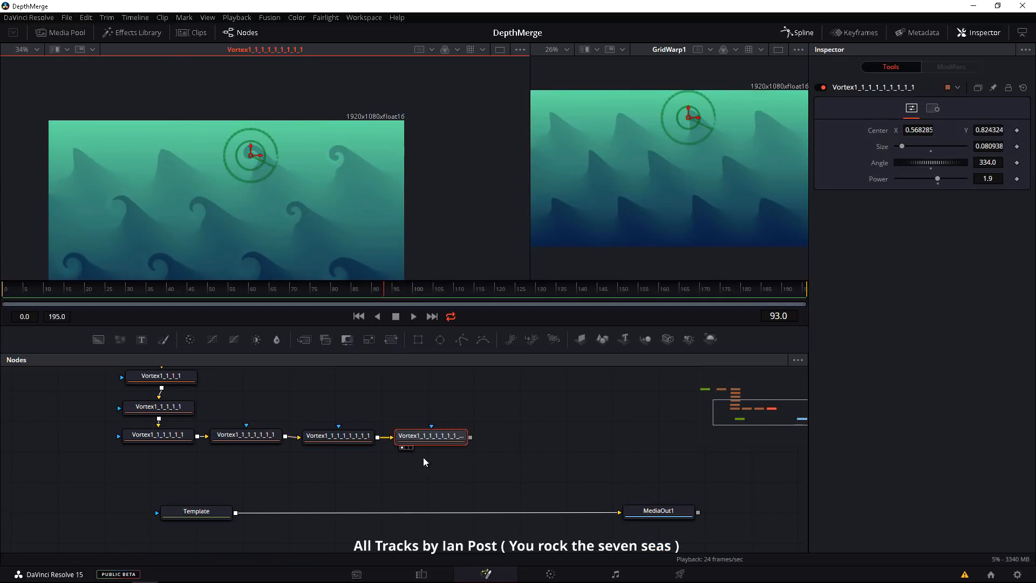
# Step: Rearrange the newest Vortex nodes into the vertical column beneath the earlier ones
pyautogui.moveTo(248, 435); pyautogui.dragTo(162, 465)
pyautogui.moveTo(340, 436); pyautogui.dragTo(173, 499)
pyautogui.moveTo(71, 509); pyautogui.dragTo(243, 378)
pyautogui.moveTo(375, 468); pyautogui.dragTo(212, 441)
pyautogui.click(213, 442)
pyautogui.scroll(2, 227, 432)
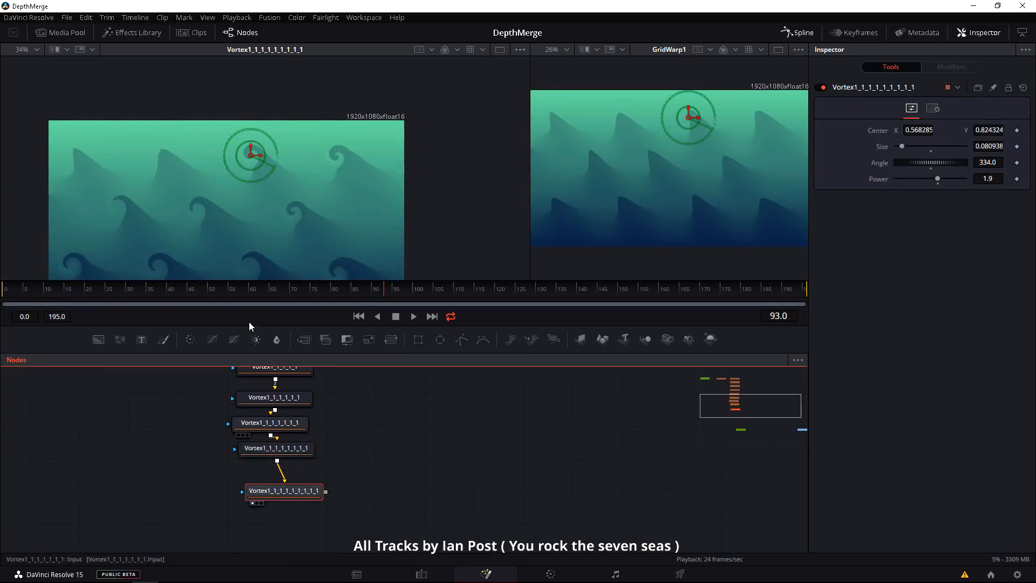
# Step: Add further Vortex copies to the chain and center them on the two left-hand back-row crests
pyautogui.press('1')
pyautogui.moveTo(250, 155); pyautogui.dragTo(73, 159)
pyautogui.hotkey('ctrl', 'v')
pyautogui.press('1')
# Step: Set the vortex Angle to 605.3 on the leftmost back-row crest and 467.0 on the crest beside it
pyautogui.moveTo(939, 180)
pyautogui.mouseDown()
pyautogui.moveTo(930, 182)
pyautogui.moveTo(938, 180)
pyautogui.mouseUp()
pyautogui.moveTo(929, 164); pyautogui.dragTo(957, 171)
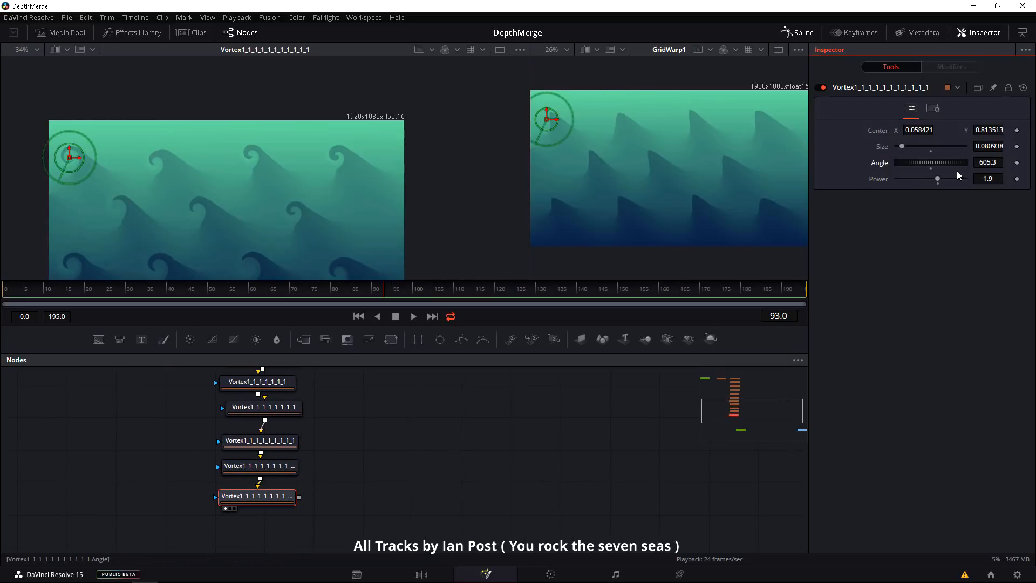
pyautogui.click(139, 409)
pyautogui.moveTo(178, 226); pyautogui.dragTo(160, 185)
pyautogui.click(259, 465)
pyautogui.moveTo(927, 164); pyautogui.dragTo(943, 169)
pyautogui.click(161, 410)
pyautogui.moveTo(140, 278); pyautogui.dragTo(148, 278)
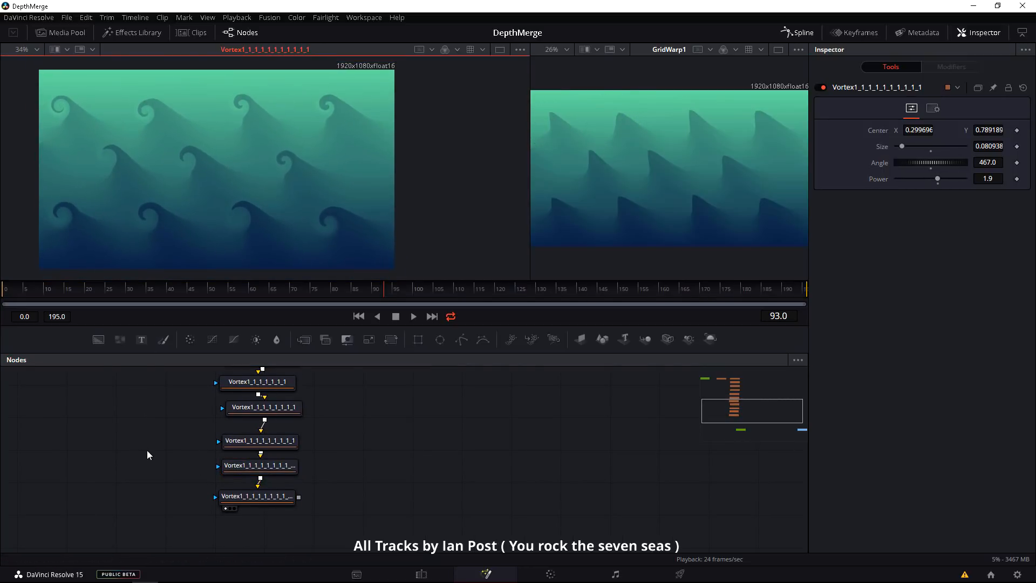
# Step: Add a Channel Booleans node after the last Vortex node and place it beside the chain
pyautogui.moveTo(197, 454); pyautogui.dragTo(188, 457)
pyautogui.scroll(-5, 188, 457)
pyautogui.moveTo(148, 381); pyautogui.dragTo(157, 443)
pyautogui.moveTo(112, 402); pyautogui.dragTo(245, 542)
pyautogui.scroll(4, 216, 518)
pyautogui.click(196, 481)
pyautogui.hotkey('shift', 'space')
pyautogui.write('boo')
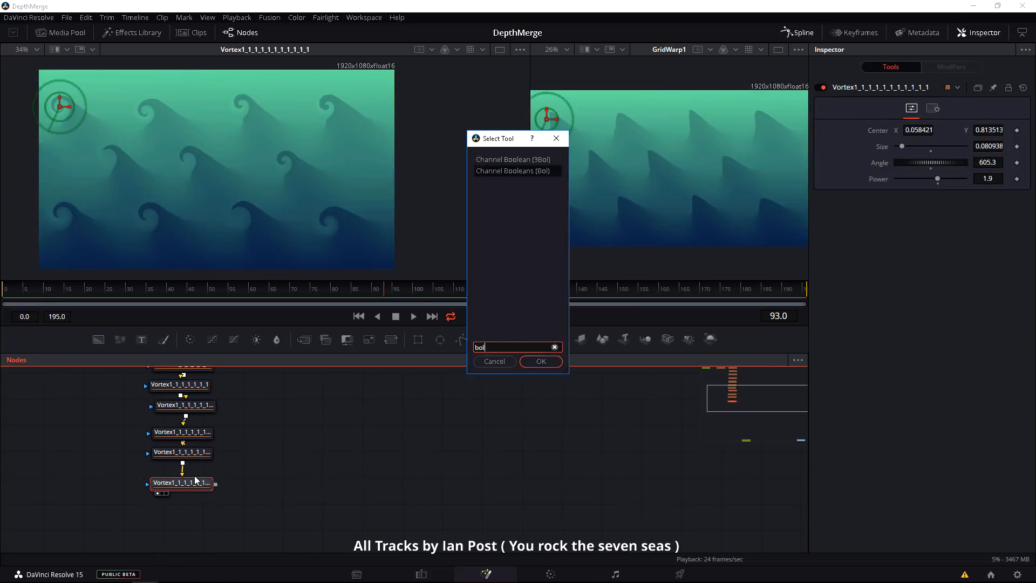
pyautogui.press('Return')
pyautogui.scroll(-2, 162, 458)
pyautogui.moveTo(58, 439); pyautogui.dragTo(160, 469)
pyautogui.scroll(2, 270, 490)
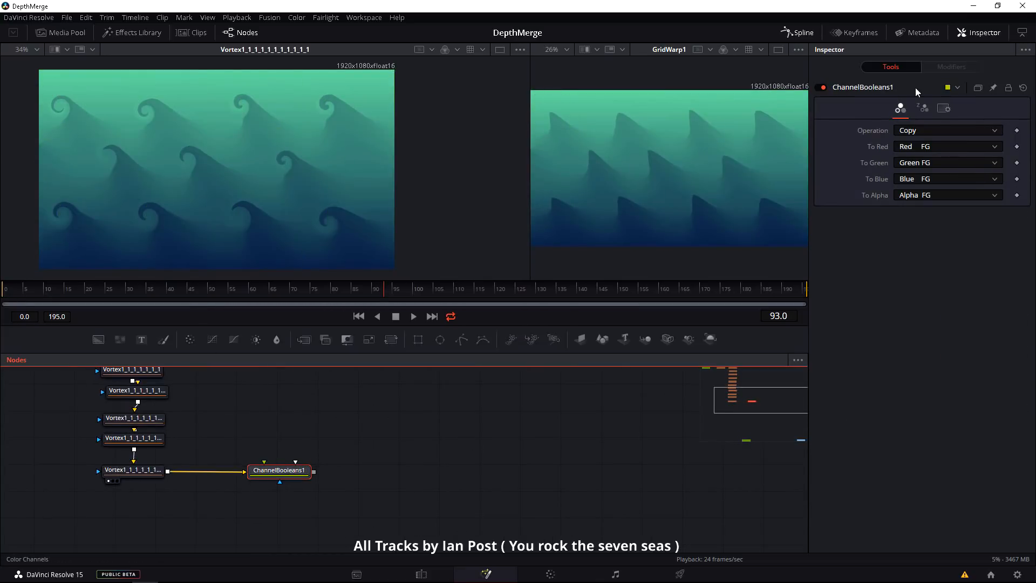
# Step: Set ChannelBooleans1 to Negative with red, green and blue on Do Nothing, and enable extra channels with Lightness FG to the Z buffer
pyautogui.click(923, 130)
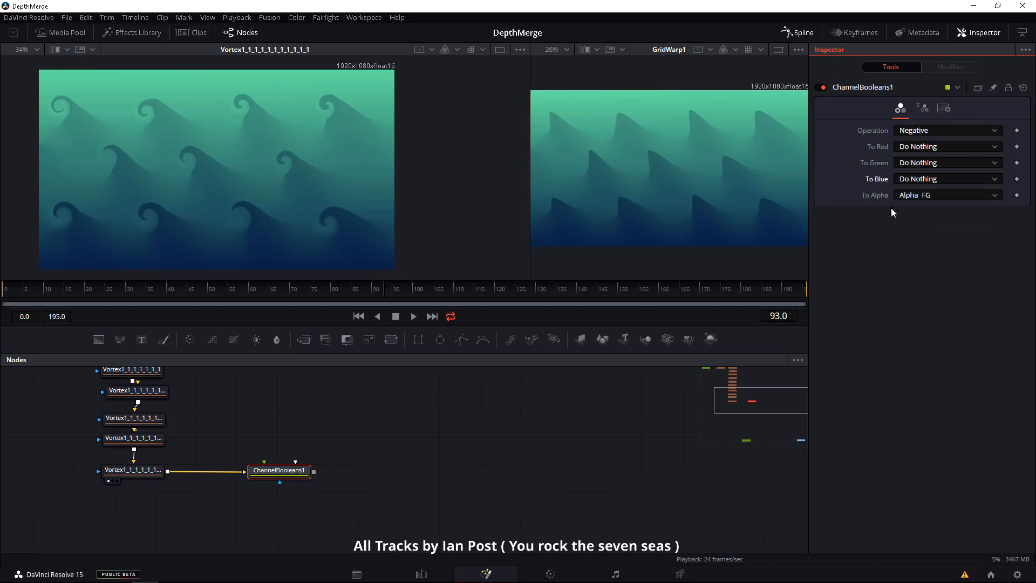
pyautogui.click(923, 108)
pyautogui.click(898, 130)
pyautogui.click(948, 147)
pyautogui.scroll(-2, 953, 216)
pyautogui.click(948, 223)
pyautogui.moveTo(279, 471); pyautogui.dragTo(286, 470)
pyautogui.moveTo(235, 521); pyautogui.dragTo(287, 518)
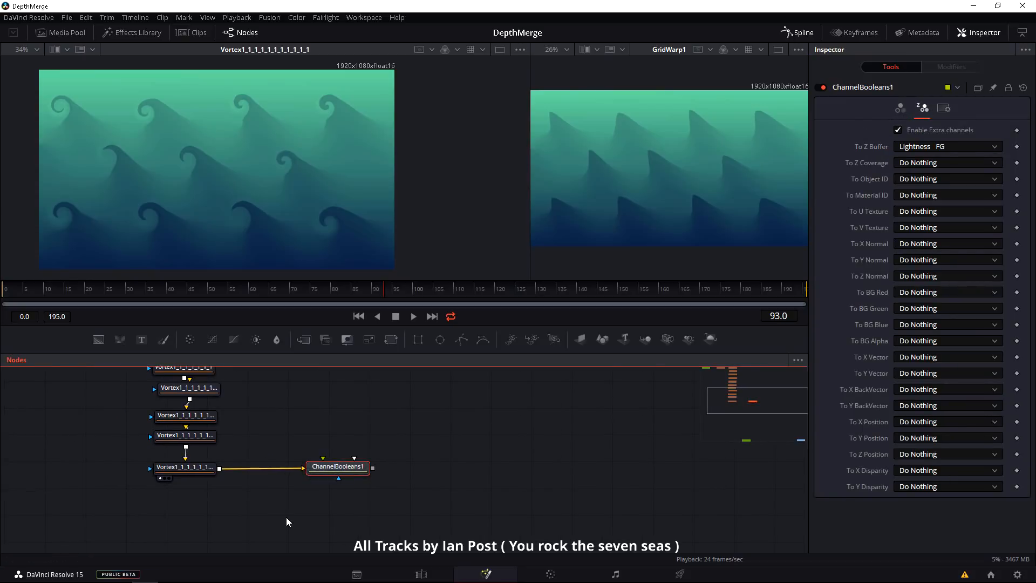
# Step: Rename the Channel Booleans node to ShiftZ
pyautogui.moveTo(330, 474); pyautogui.dragTo(324, 473)
pyautogui.rightClick(305, 421)
pyautogui.click(326, 288)
pyautogui.moveTo(139, 444); pyautogui.dragTo(279, 503)
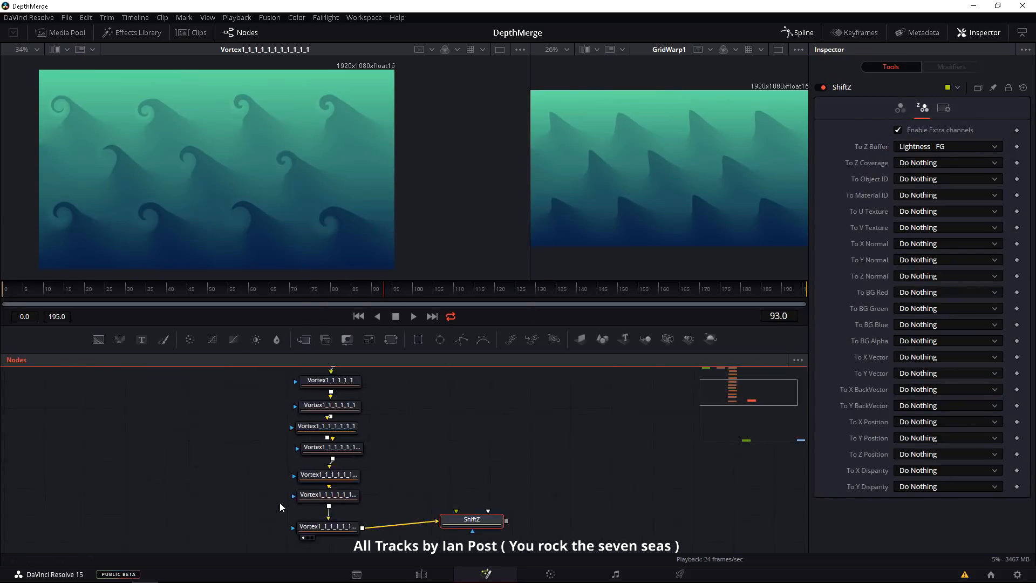
# Step: Add a Filter node branching from the last Vortex node and choose a different filter type for it
pyautogui.scroll(-2, 280, 503)
pyautogui.click(157, 392)
pyautogui.click(923, 142)
pyautogui.click(901, 141)
pyautogui.scroll(2, 270, 486)
pyautogui.click(347, 504)
pyautogui.hotkey('shift', 'space')
pyautogui.write('fil')
pyautogui.press('Return')
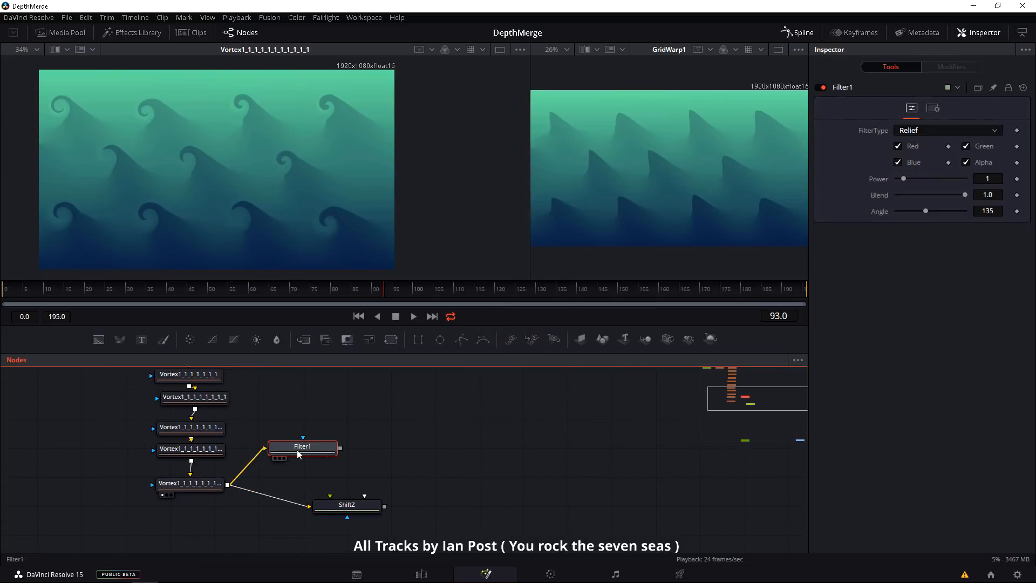
pyautogui.click(949, 130)
pyautogui.click(923, 185)
# Step: Merge the Filter output over the last Vortex image ahead of ShiftZ and show the merge in the first viewer
pyautogui.moveTo(341, 419); pyautogui.dragTo(231, 485)
pyautogui.click(296, 484)
pyautogui.press('1')
pyautogui.moveTo(372, 448); pyautogui.dragTo(302, 453)
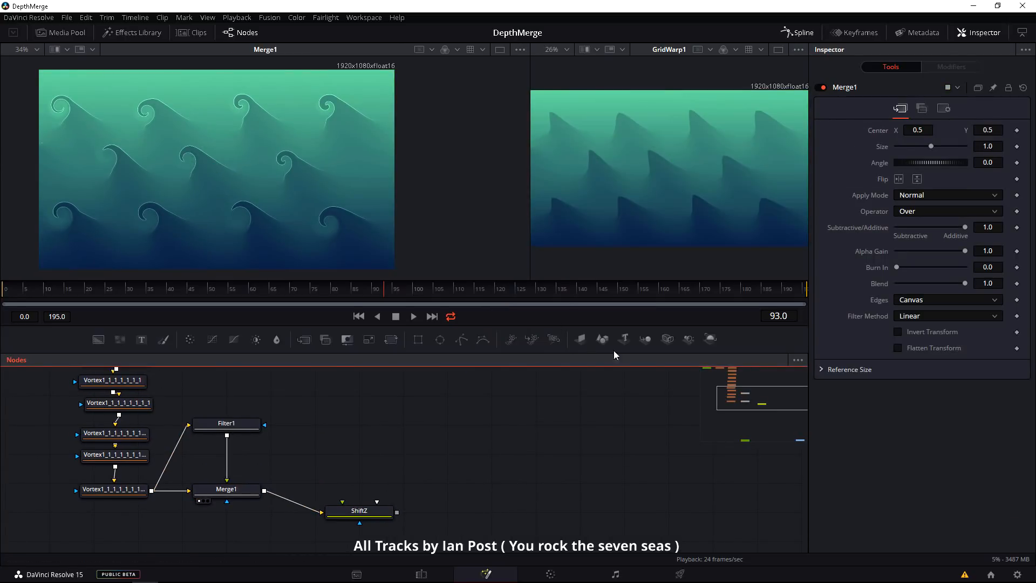
# Step: Add a Bitmap mask node fed by the last Vortex output and show it in the second viewer
pyautogui.click(269, 17)
pyautogui.click(286, 42)
pyautogui.hotkey('shift', 'space')
pyautogui.write('bit')
pyautogui.press('Return')
pyautogui.moveTo(157, 462); pyautogui.dragTo(319, 426)
pyautogui.press('2')
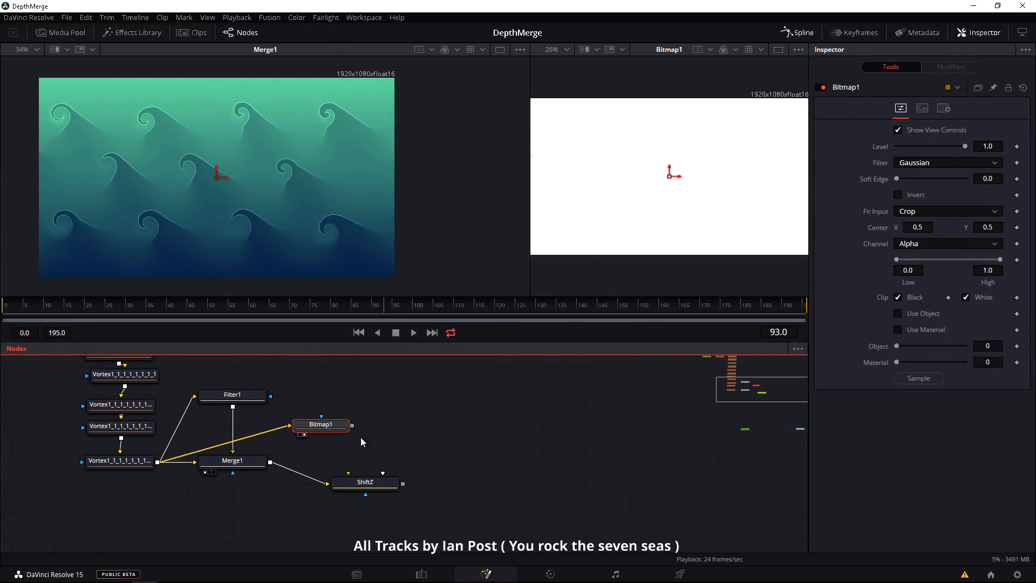
# Step: Switch the Bitmap mask's channel to Luminance and narrow its low and high range to about 0.228 and 0.261
pyautogui.click(948, 244)
pyautogui.click(903, 307)
pyautogui.moveTo(897, 259); pyautogui.dragTo(922, 260)
pyautogui.moveTo(1001, 259); pyautogui.dragTo(927, 265)
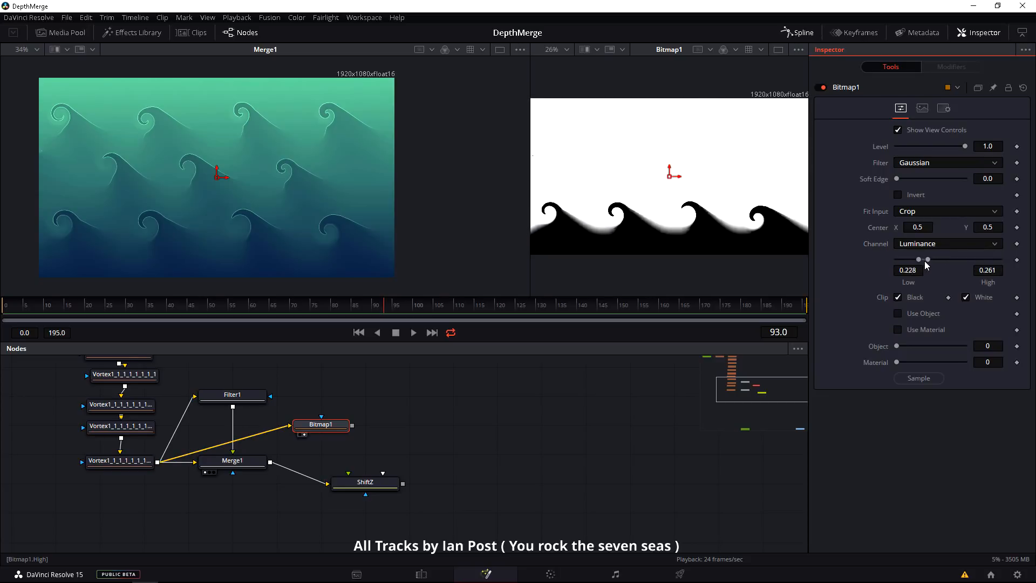
# Step: Add a Channel Booleans node beside Bitmap1 and feed it from the last Vortex output
pyautogui.moveTo(321, 424); pyautogui.dragTo(320, 395)
pyautogui.click(394, 401)
pyautogui.hotkey('shift', 'space')
pyautogui.write('bool')
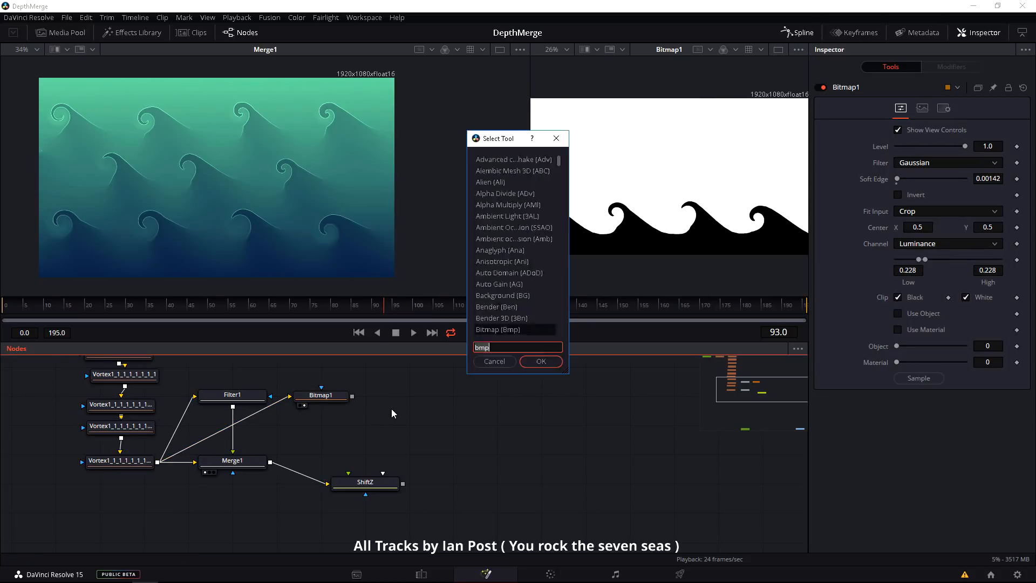
pyautogui.press('Return')
pyautogui.moveTo(158, 463); pyautogui.dragTo(409, 425)
# Step: Set ChannelBooleans1's operation to Clear, mask it with Bitmap1 placed above it, and show it in the second viewer
pyautogui.click(929, 130)
pyautogui.click(905, 213)
pyautogui.moveTo(353, 397); pyautogui.dragTo(405, 424)
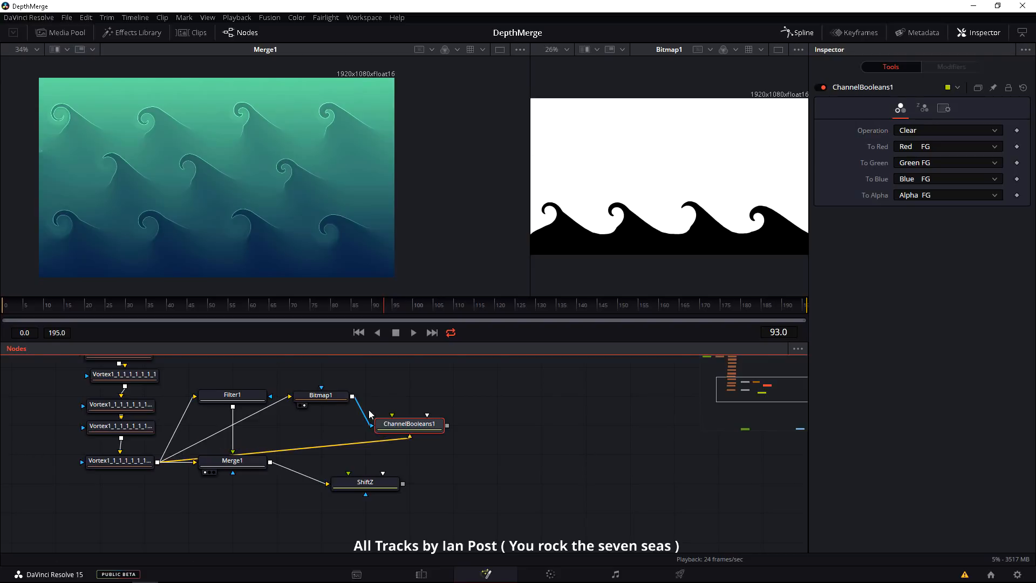
pyautogui.press('2')
pyautogui.moveTo(320, 396); pyautogui.dragTo(409, 395)
# Step: Add a Shadow node after ChannelBooleans1
pyautogui.click(408, 423)
pyautogui.hotkey('shift', 'space')
pyautogui.write('shad')
pyautogui.press('Return')
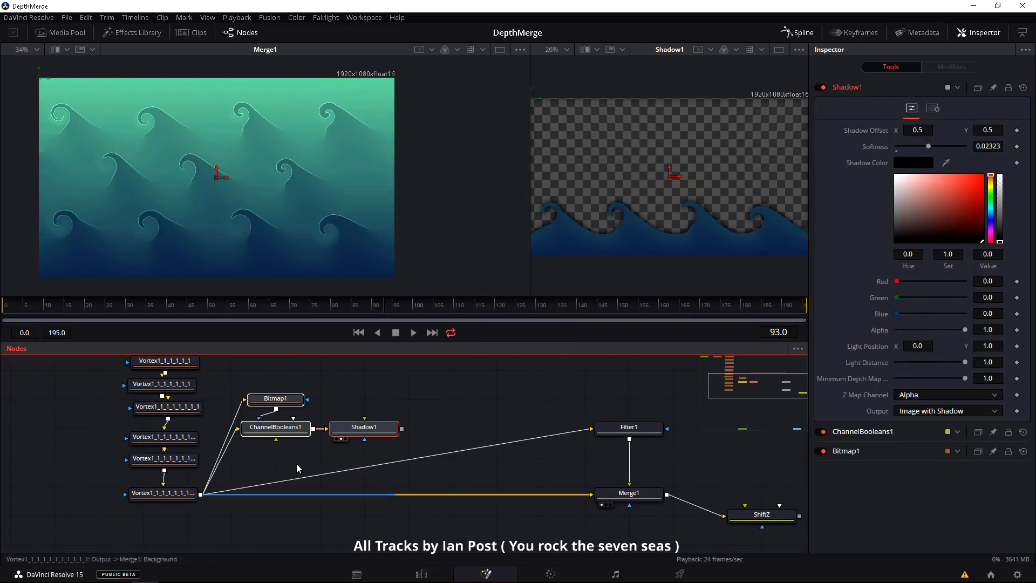
# Step: Insert a Merge node between the last Vortex and Merge1, and route the Filter's connection above the shadow branch with a pipe router
pyautogui.click(394, 485)
pyautogui.hotkey('shift', 'space')
pyautogui.write('merg')
pyautogui.press('Return')
pyautogui.moveTo(364, 516); pyautogui.dragTo(364, 485)
pyautogui.moveTo(303, 478); pyautogui.dragTo(238, 373)
pyautogui.moveTo(610, 427); pyautogui.dragTo(609, 370)
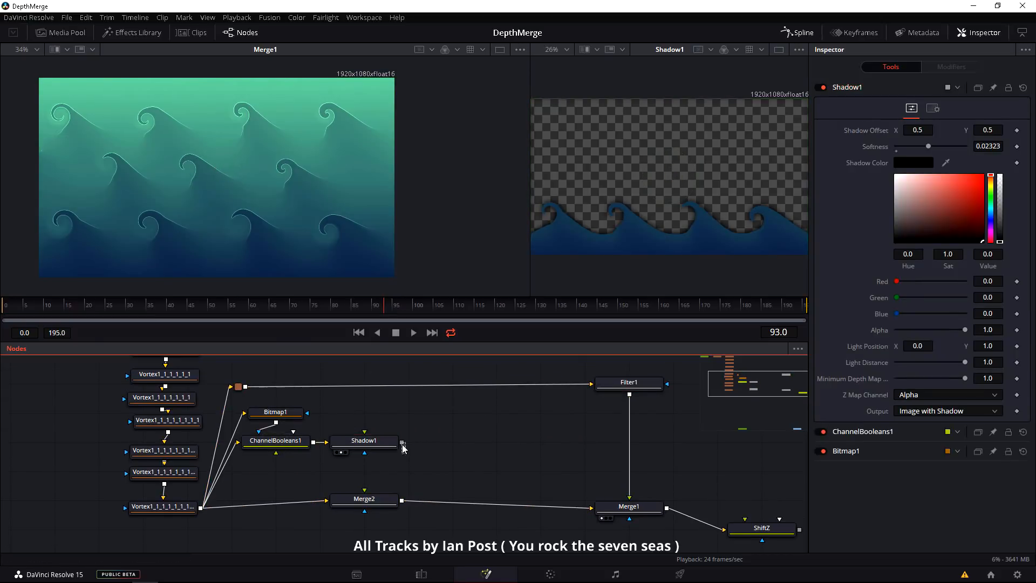
# Step: Connect Shadow1 to Merge2's foreground, align the nodes, and lower the shadow colour's alpha
pyautogui.moveTo(402, 443); pyautogui.dragTo(364, 497)
pyautogui.moveTo(163, 507); pyautogui.dragTo(143, 519)
pyautogui.moveTo(362, 489); pyautogui.dragTo(362, 519)
pyautogui.click(364, 432)
pyautogui.moveTo(965, 330); pyautogui.dragTo(892, 342)
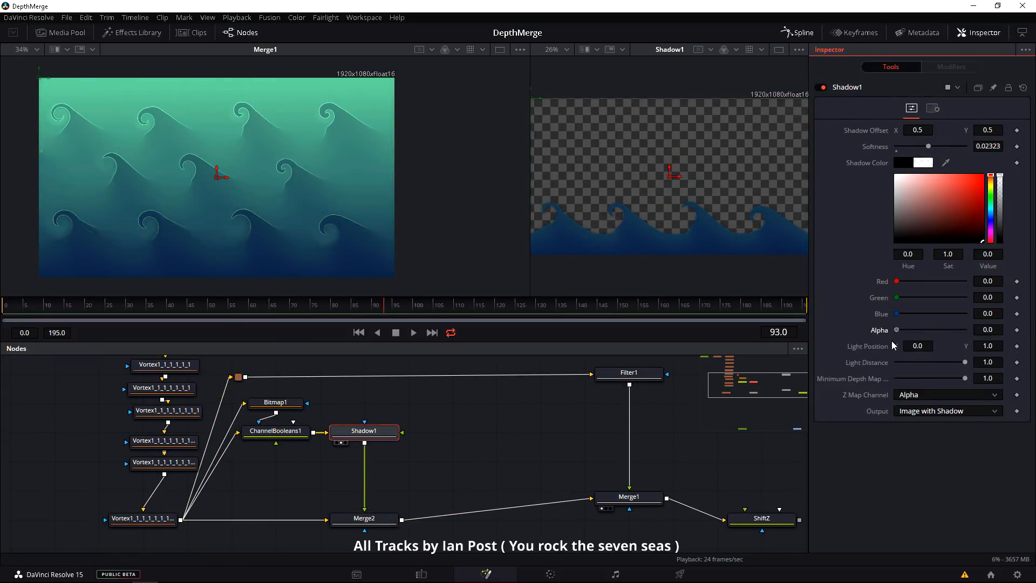
# Step: Move the Filter's pipe router, Filter1, Merge1 and ShiftZ away to make room beside the shadow branch
pyautogui.moveTo(307, 480); pyautogui.dragTo(275, 457)
pyautogui.scroll(-1, 275, 458)
pyautogui.moveTo(213, 383); pyautogui.dragTo(213, 353)
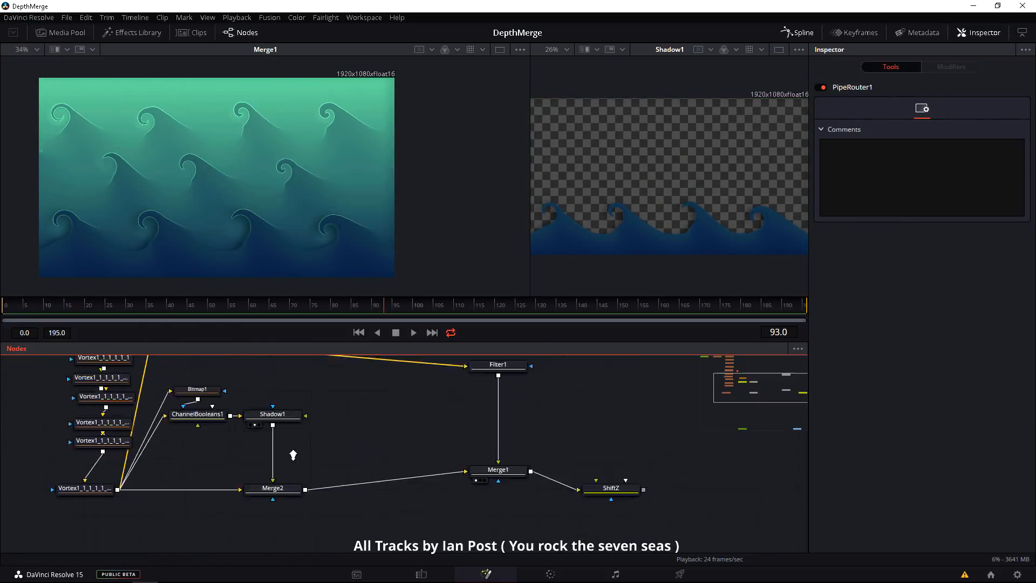
pyautogui.scroll(-3, 291, 453)
pyautogui.moveTo(334, 396); pyautogui.dragTo(505, 535)
pyautogui.moveTo(385, 492); pyautogui.dragTo(622, 507)
pyautogui.moveTo(155, 403); pyautogui.dragTo(151, 369)
pyautogui.scroll(3, 189, 421)
# Step: Duplicate the Shadow1 and Merge2 pair directly after Merge2
pyautogui.moveTo(351, 413); pyautogui.dragTo(259, 532)
pyautogui.hotkey('ctrl', 'c')
pyautogui.hotkey('ctrl', 'v')
# Step: Duplicate the Bitmap1 and ChannelBooleans1 pair and line both pairs up above their Shadow nodes
pyautogui.moveTo(143, 357); pyautogui.dragTo(187, 407)
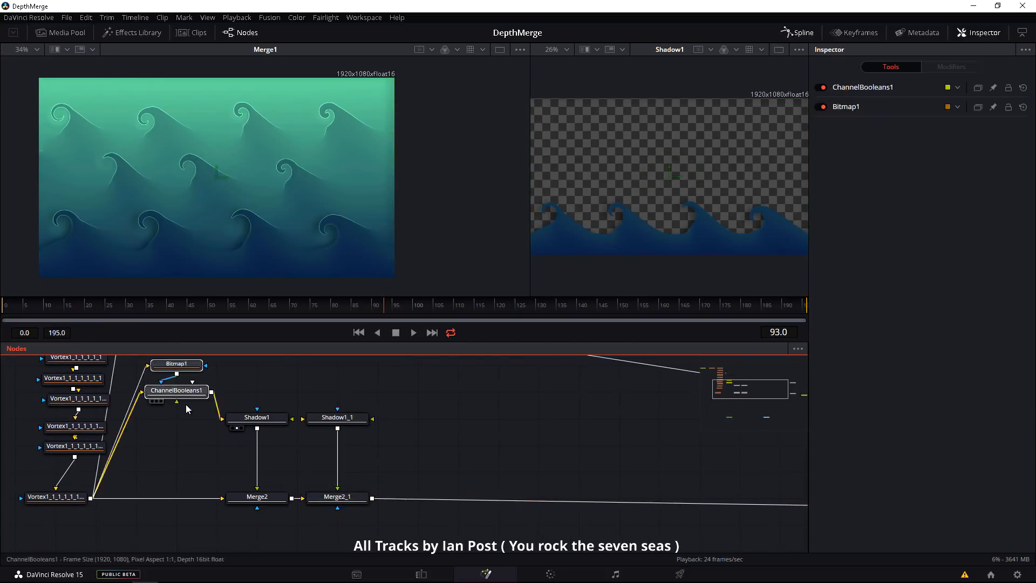
pyautogui.hotkey('ctrl', 'c')
pyautogui.hotkey('ctrl', 'v')
pyautogui.moveTo(171, 443); pyautogui.dragTo(250, 443)
pyautogui.moveTo(289, 418); pyautogui.dragTo(330, 443)
# Step: Route the last Vortex output to the mask branches through a pipe router and align the lower Vortex nodes in a column
pyautogui.keyDown('alt'); pyautogui.click(92, 544); pyautogui.keyUp('alt')
pyautogui.moveTo(93, 544); pyautogui.dragTo(167, 504)
pyautogui.moveTo(141, 460); pyautogui.dragTo(50, 502)
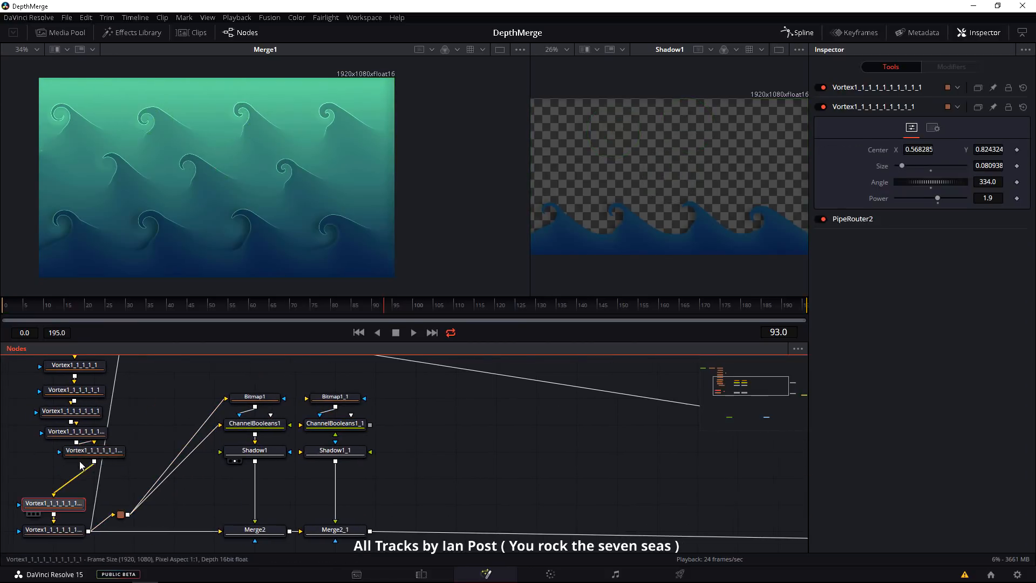
pyautogui.moveTo(121, 514); pyautogui.dragTo(173, 398)
pyautogui.moveTo(67, 480); pyautogui.dragTo(51, 471)
pyautogui.moveTo(66, 431); pyautogui.dragTo(51, 443)
# Step: Show Bitmap1_1 in the second viewer and raise its luminance range to about 0.35
pyautogui.moveTo(273, 483); pyautogui.dragTo(211, 455)
pyautogui.moveTo(309, 389); pyautogui.dragTo(269, 389)
pyautogui.press('2')
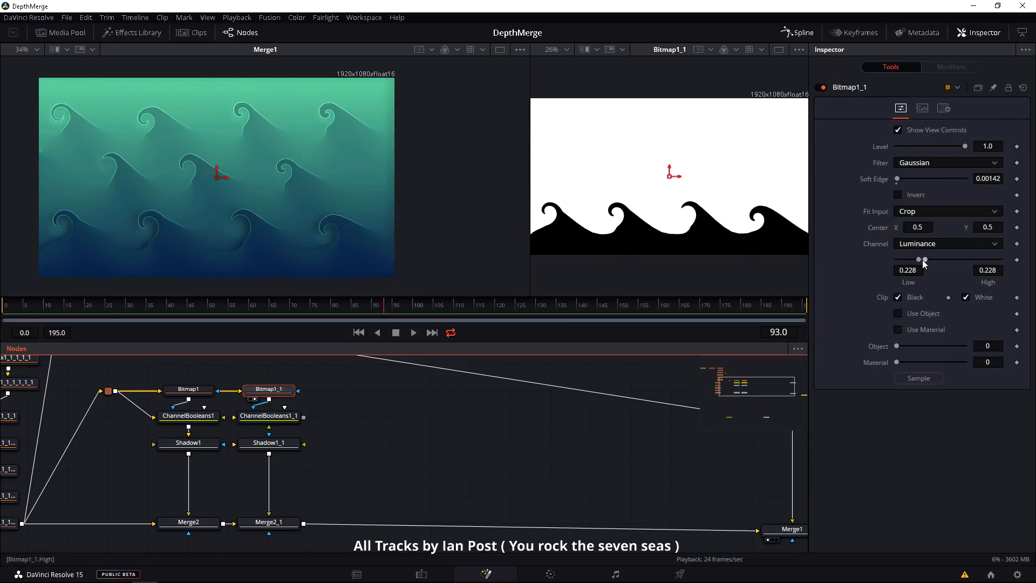
pyautogui.moveTo(926, 263); pyautogui.dragTo(937, 268)
# Step: Feed ChannelBooleans1_1 from the pipe router, connect it into Shadow1_1, and show that shadow in the second viewer
pyautogui.click(249, 454)
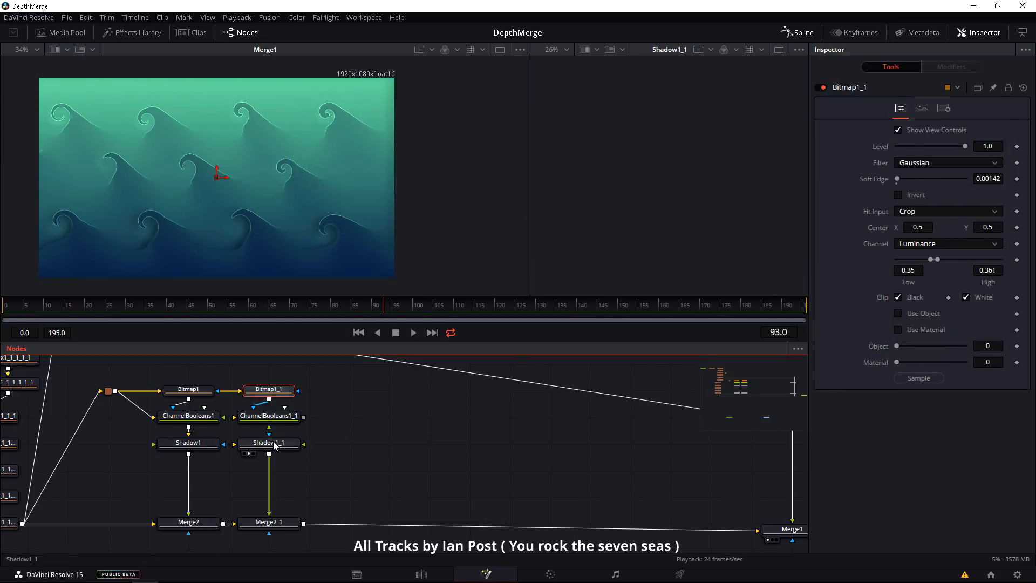
pyautogui.moveTo(303, 417); pyautogui.dragTo(270, 443)
pyautogui.moveTo(435, 448); pyautogui.dragTo(468, 428)
pyautogui.moveTo(108, 372); pyautogui.dragTo(279, 408)
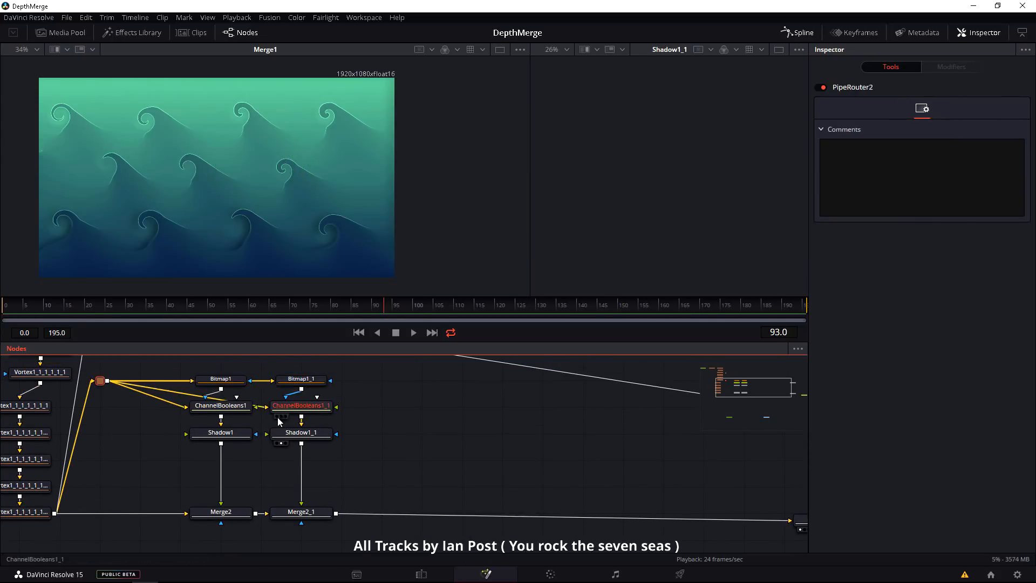
pyautogui.click(286, 432)
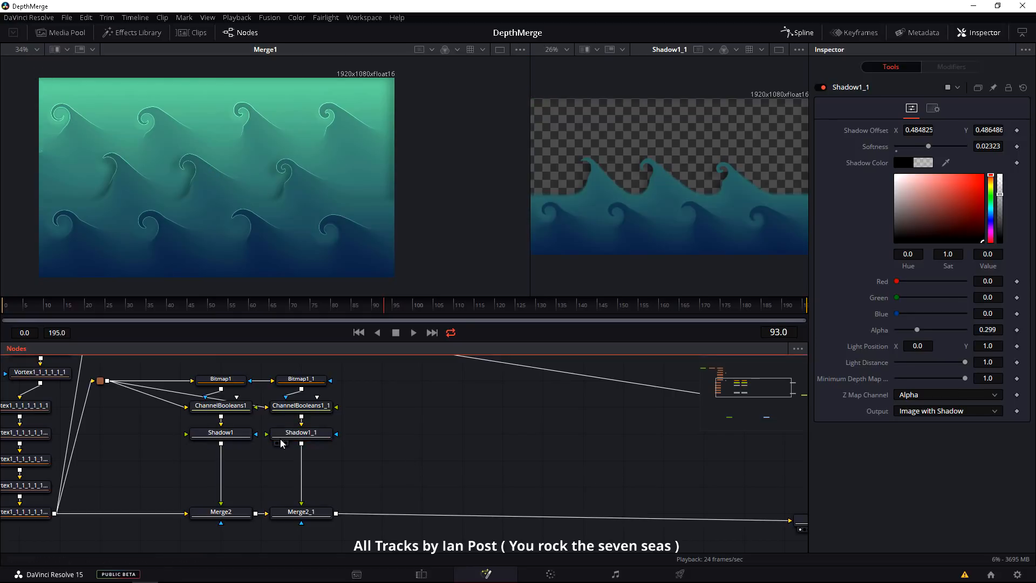
# Step: Reorder the two shadow branches so Merge2_1 comes first and feeds Merge2, and show Merge2 in the first viewer
pyautogui.moveTo(290, 358); pyautogui.dragTo(320, 519)
pyautogui.moveTo(287, 512); pyautogui.dragTo(413, 521)
pyautogui.click(423, 523)
pyautogui.moveTo(322, 480); pyautogui.dragTo(254, 392)
pyautogui.moveTo(260, 456); pyautogui.dragTo(421, 455)
pyautogui.moveTo(315, 490); pyautogui.dragTo(336, 477)
pyautogui.click(470, 394)
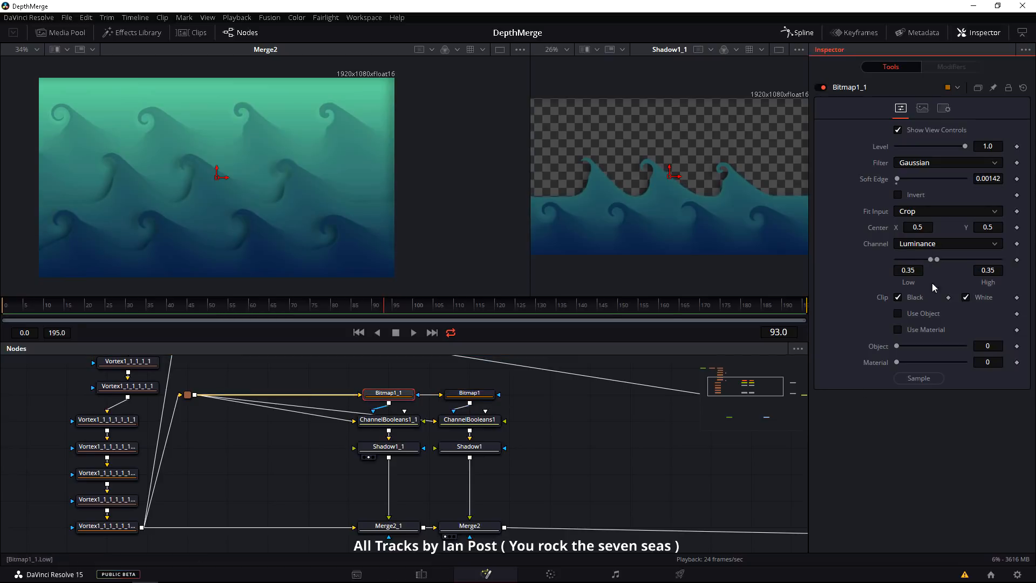
# Step: Duplicate the Bitmap, Channel Booleans, Shadow and Merge branch ahead of Merge2_1 and feed its inputs from the pipe router
pyautogui.moveTo(326, 447); pyautogui.dragTo(290, 430)
pyautogui.click(289, 430)
pyautogui.hotkey('ctrl', 'v')
pyautogui.moveTo(270, 522); pyautogui.dragTo(277, 494)
pyautogui.moveTo(161, 367); pyautogui.dragTo(282, 414)
pyautogui.moveTo(164, 378); pyautogui.dragTo(270, 401)
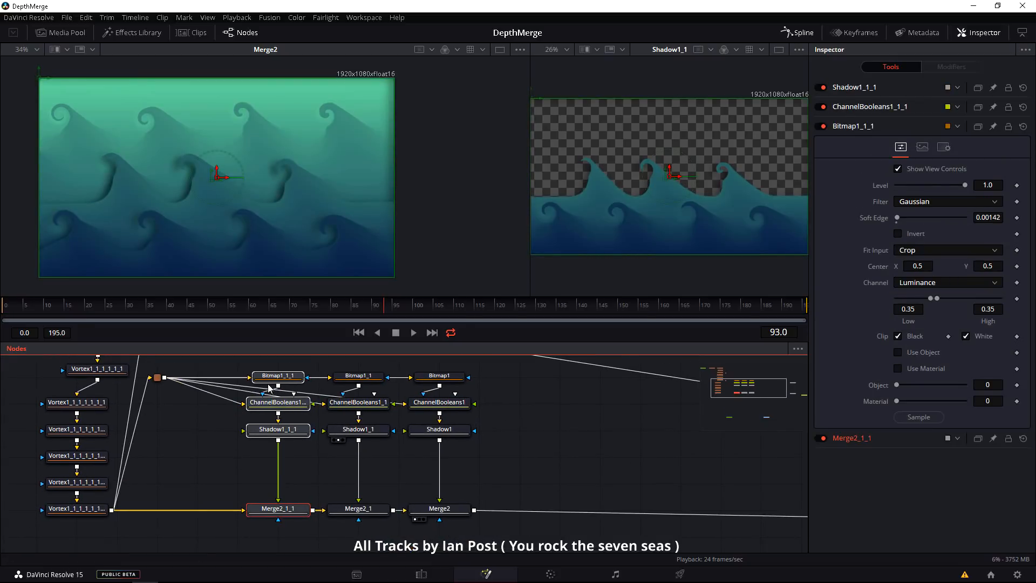
# Step: Raise Bitmap1_1_1's luminance range until its mask edge follows the uppermost wave row
pyautogui.click(270, 388)
pyautogui.moveTo(933, 298); pyautogui.dragTo(946, 309)
pyautogui.click(234, 476)
pyautogui.moveTo(251, 489); pyautogui.dragTo(232, 476)
# Step: Align Filter1, Merge1 and ShiftZ closer behind the three shadow branches and show Merge1 in the first viewer
pyautogui.scroll(-2, 292, 526)
pyautogui.moveTo(292, 526); pyautogui.dragTo(38, 543)
pyautogui.moveTo(429, 456); pyautogui.dragTo(264, 399)
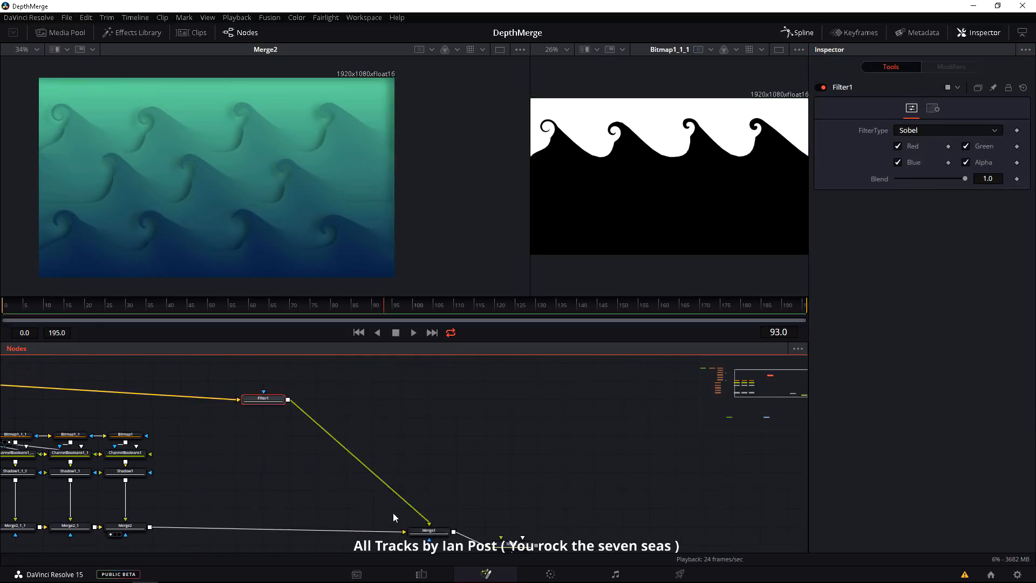
pyautogui.moveTo(429, 532); pyautogui.dragTo(293, 528)
pyautogui.moveTo(324, 518); pyautogui.dragTo(355, 493)
pyautogui.moveTo(543, 518); pyautogui.dragTo(432, 501)
pyautogui.moveTo(324, 502); pyautogui.dragTo(295, 501)
pyautogui.press('1')
pyautogui.click(251, 469)
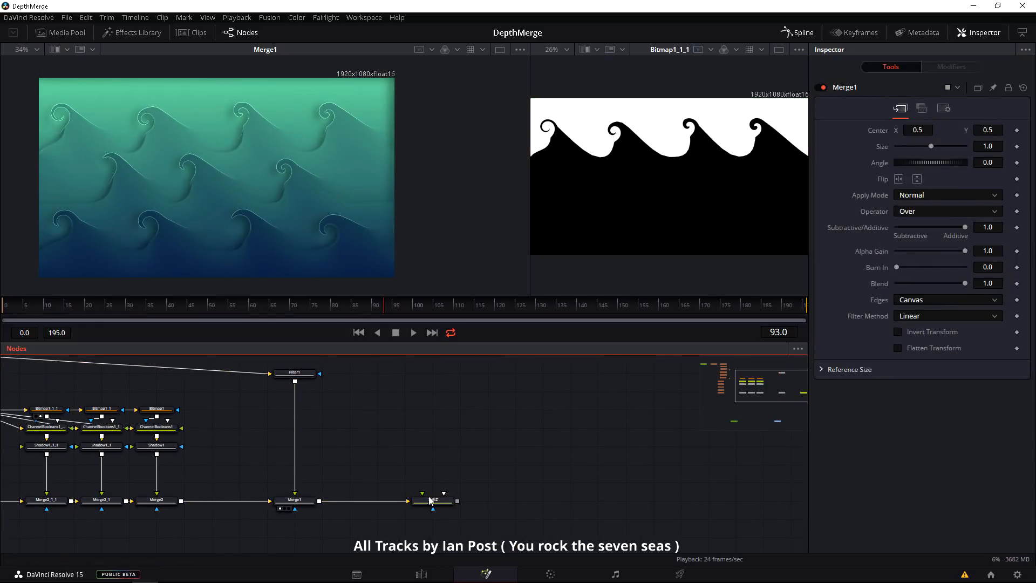
# Step: Add an unconnected Merge node in the empty area below the main node chain
pyautogui.moveTo(417, 432); pyautogui.dragTo(658, 355)
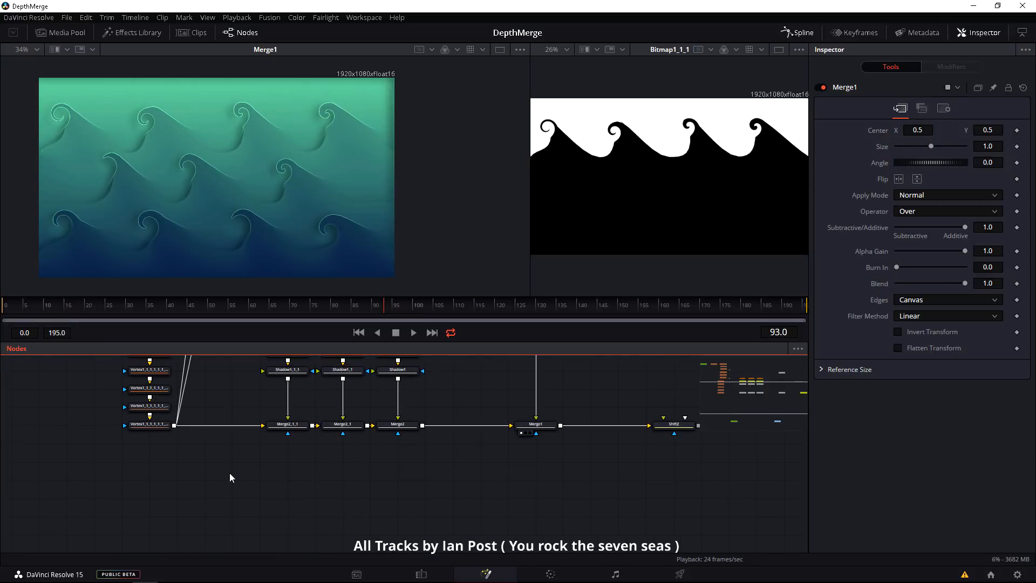
pyautogui.hotkey('shift', 'space')
pyautogui.write('merg')
pyautogui.click(541, 361)
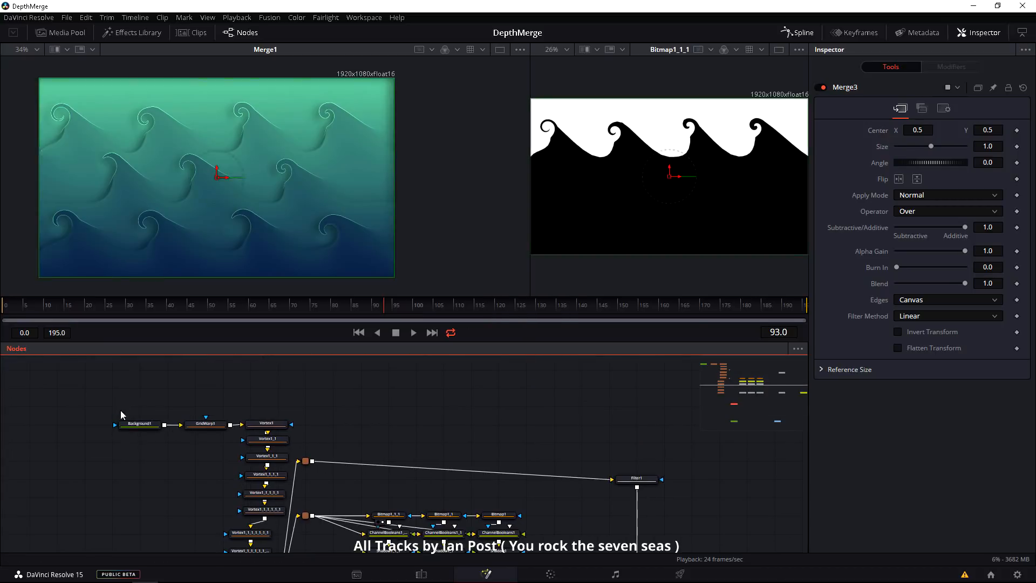
# Step: Duplicate the Background1 node as a separate node and show the copy in the second viewer
pyautogui.click(137, 424)
pyautogui.hotkey('ctrl', 'c')
pyautogui.hotkey('ctrl', 'v')
pyautogui.press('2')
# Step: Set Background1_1 to a radial gradient and place its start near the centre and its end near the upper edge
pyautogui.click(906, 167)
pyautogui.click(911, 215)
pyautogui.click(912, 179)
pyautogui.click(908, 231)
pyautogui.moveTo(672, 235); pyautogui.dragTo(647, 188)
pyautogui.moveTo(649, 96); pyautogui.dragTo(646, 118)
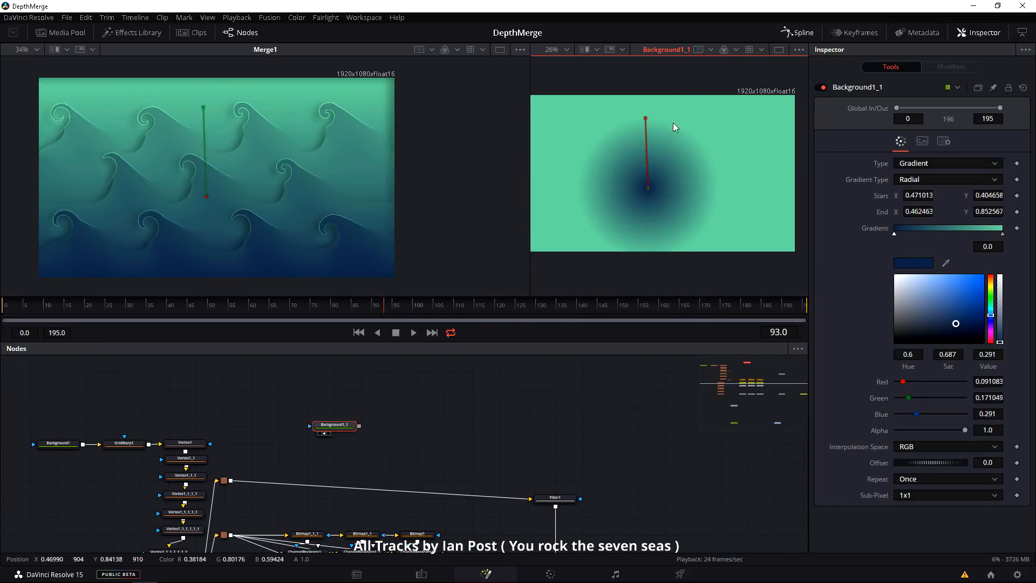
# Step: Set Background1_1's resolution to 512 × 512 and recentre its gradient
pyautogui.click(923, 142)
pyautogui.doubleClick(995, 180)
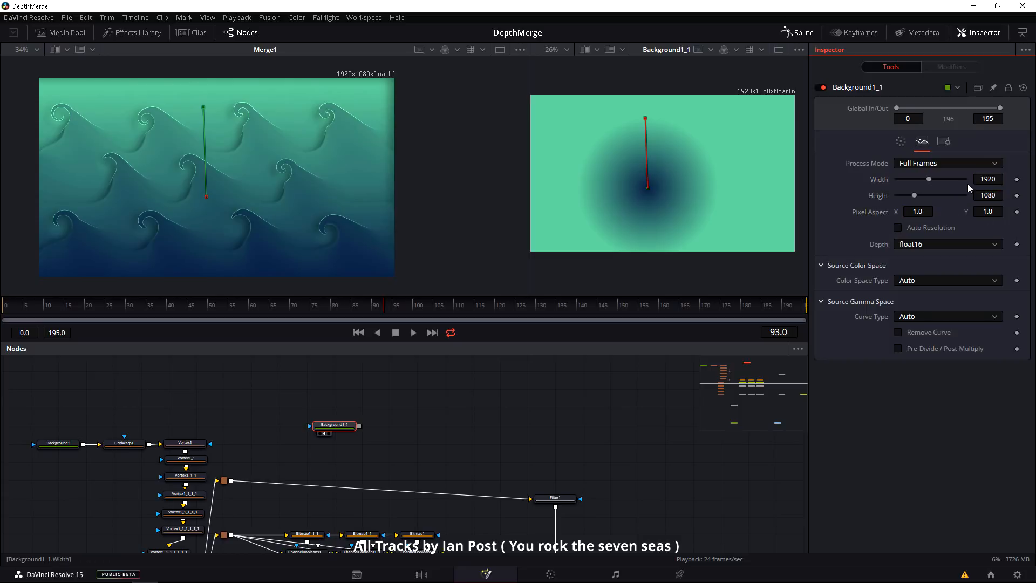
pyautogui.write('512')
pyautogui.press('Tab')
pyautogui.write('512')
pyautogui.press('Tab')
pyautogui.moveTo(657, 182); pyautogui.dragTo(658, 177)
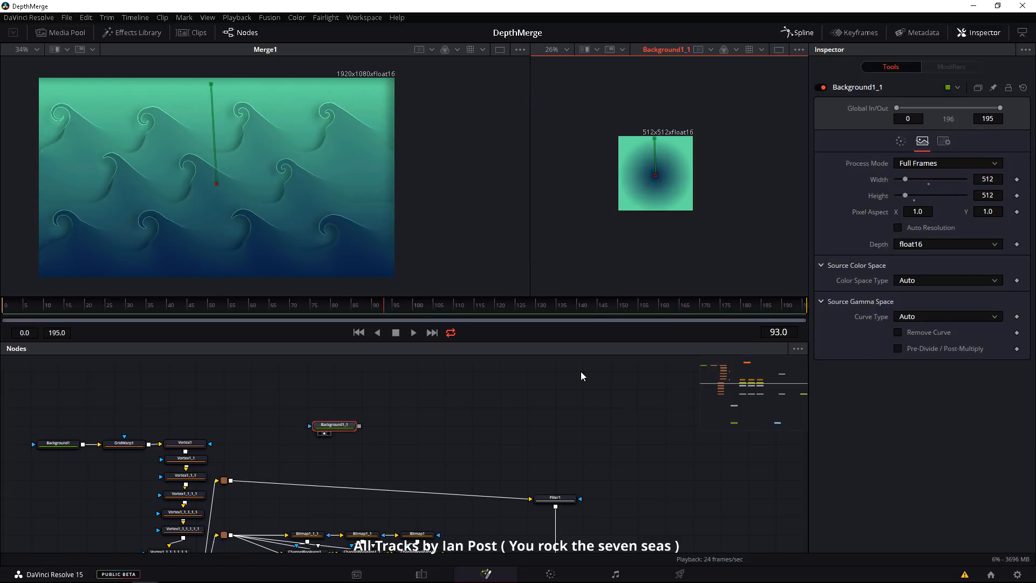
# Step: Swap Background1_1's gradient colours so green sits at the centre and dark blue at the edge
pyautogui.click(901, 141)
pyautogui.moveTo(895, 235)
pyautogui.mouseDown()
pyautogui.moveTo(967, 234)
pyautogui.moveTo(894, 235)
pyautogui.mouseUp()
pyautogui.moveTo(966, 234); pyautogui.dragTo(1002, 234)
# Step: Add an Ellipse mask node above Background1_1
pyautogui.hotkey('shift', 'space')
pyautogui.write('ell')
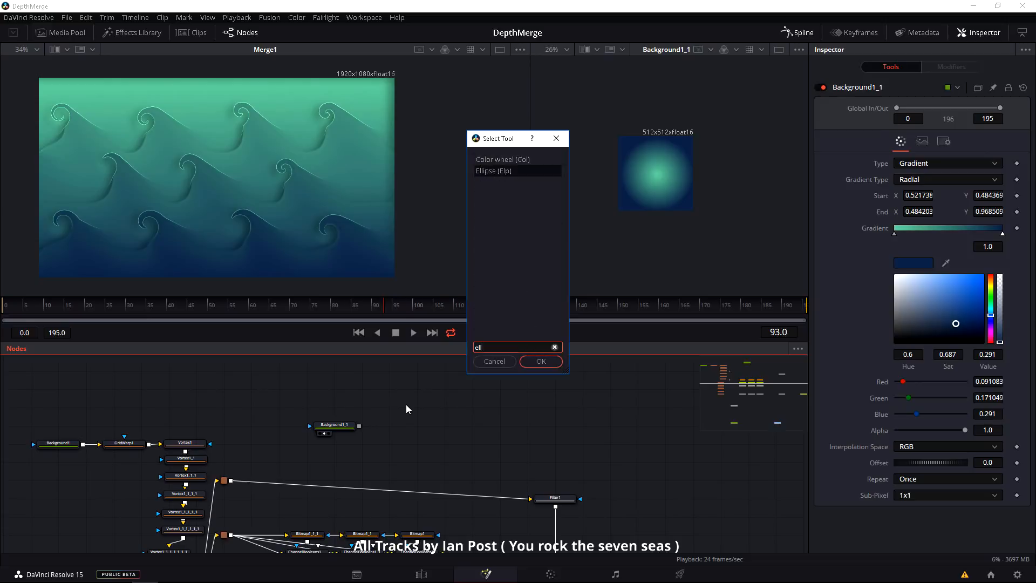
pyautogui.press('Return')
pyautogui.moveTo(373, 397); pyautogui.dragTo(418, 398)
# Step: Duplicate Background1_1, merge the two backgrounds, and use Ellipse1 as the mask of Background1_1
pyautogui.click(371, 421)
pyautogui.hotkey('ctrl', 'v')
pyautogui.moveTo(371, 421); pyautogui.dragTo(463, 421)
pyautogui.moveTo(431, 395); pyautogui.dragTo(451, 422)
# Step: Change Background1_1 from a gradient to a solid light cyan colour
pyautogui.click(901, 180)
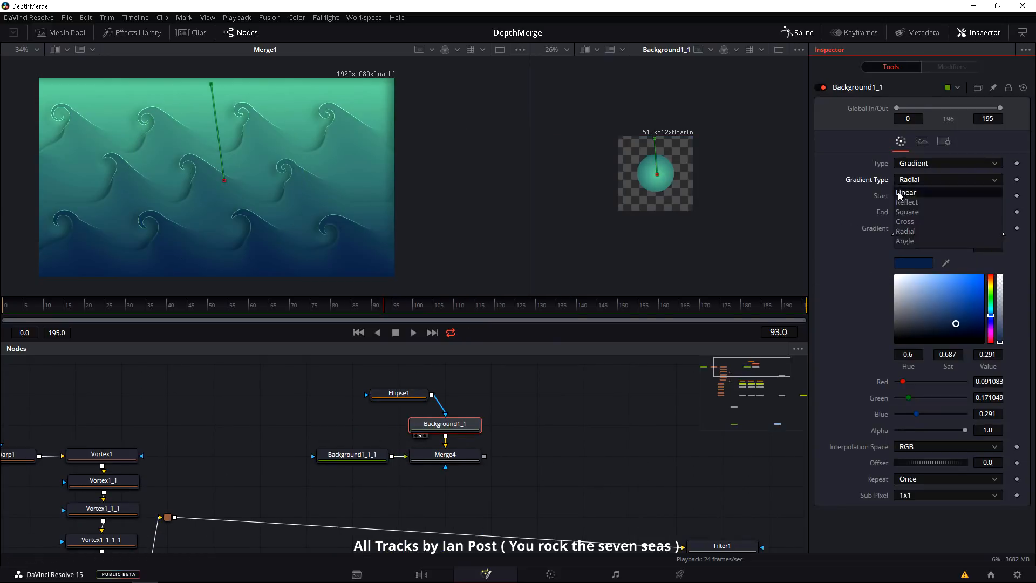
pyautogui.click(912, 163)
pyautogui.click(912, 176)
pyautogui.moveTo(991, 225); pyautogui.dragTo(991, 231)
pyautogui.moveTo(918, 222); pyautogui.dragTo(926, 198)
pyautogui.moveTo(991, 231); pyautogui.dragTo(991, 225)
# Step: Swap Merge4's inputs and turn Ellipse1 into an unfilled ring about 0.944 wide and high with a 0.035 border
pyautogui.click(419, 398)
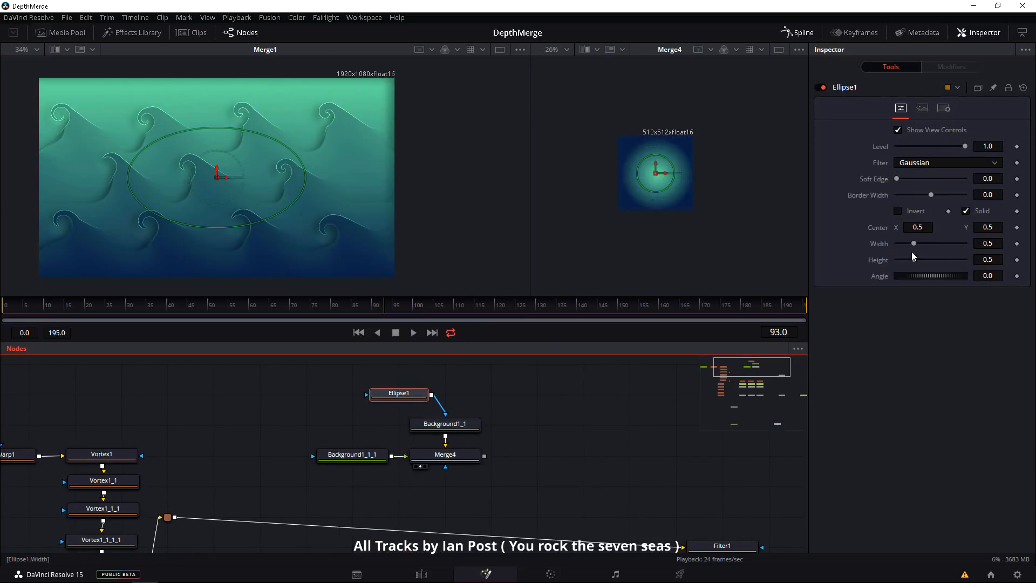
pyautogui.click(445, 455)
pyautogui.hotkey('ctrl', 't')
pyautogui.click(399, 393)
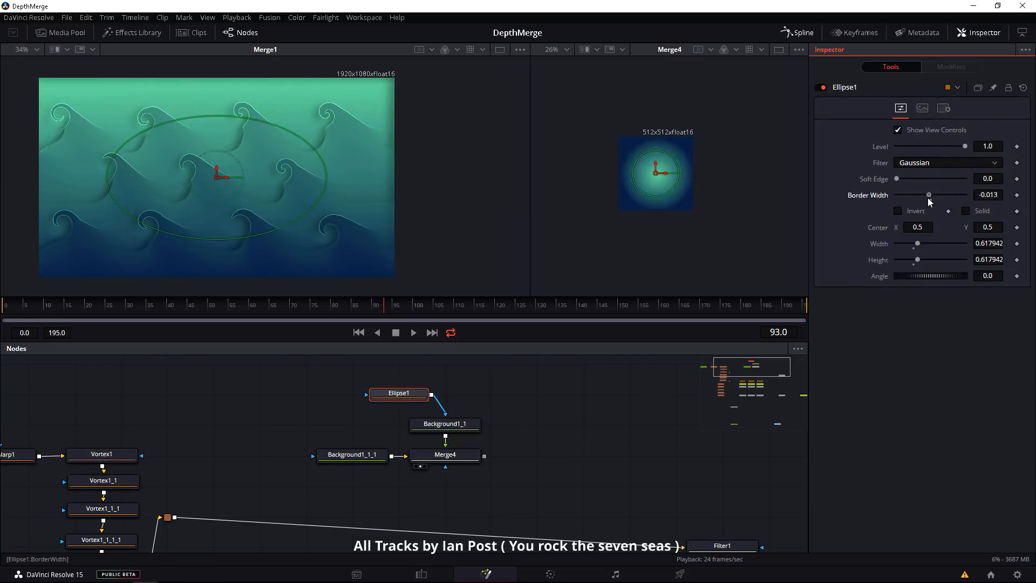
pyautogui.scroll(3, 657, 222)
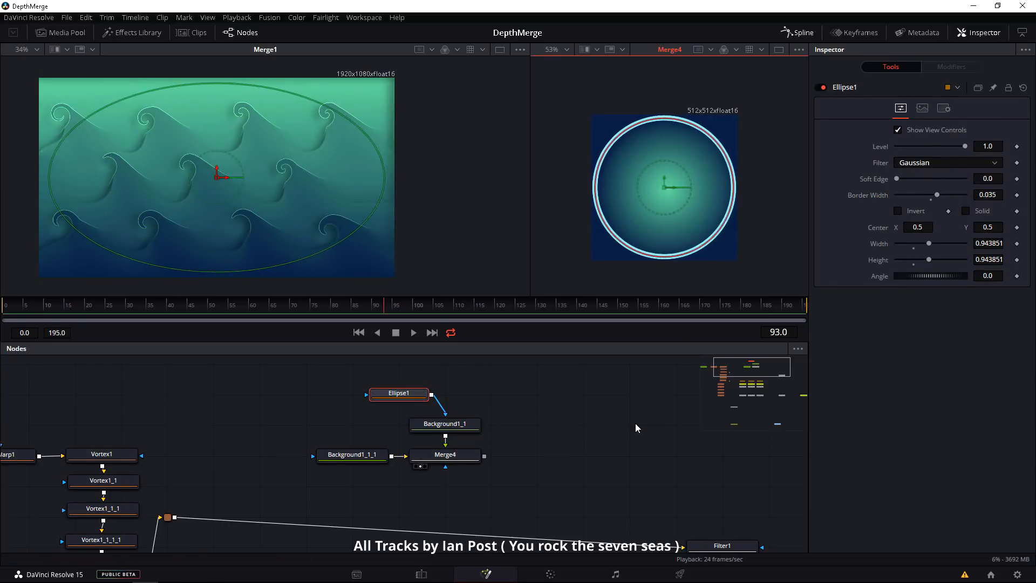
# Step: Pull Background1_1_1's dark blue gradient stop in to about 0.91 and add a fully transparent outer stop, fitting the disc to the ring
pyautogui.click(465, 422)
pyautogui.click(919, 164)
pyautogui.click(911, 140)
pyautogui.click(383, 457)
pyautogui.moveTo(1003, 233); pyautogui.dragTo(988, 235)
pyautogui.click(1003, 234)
pyautogui.moveTo(955, 324); pyautogui.dragTo(956, 345)
pyautogui.moveTo(965, 430); pyautogui.dragTo(886, 349)
pyautogui.click(417, 391)
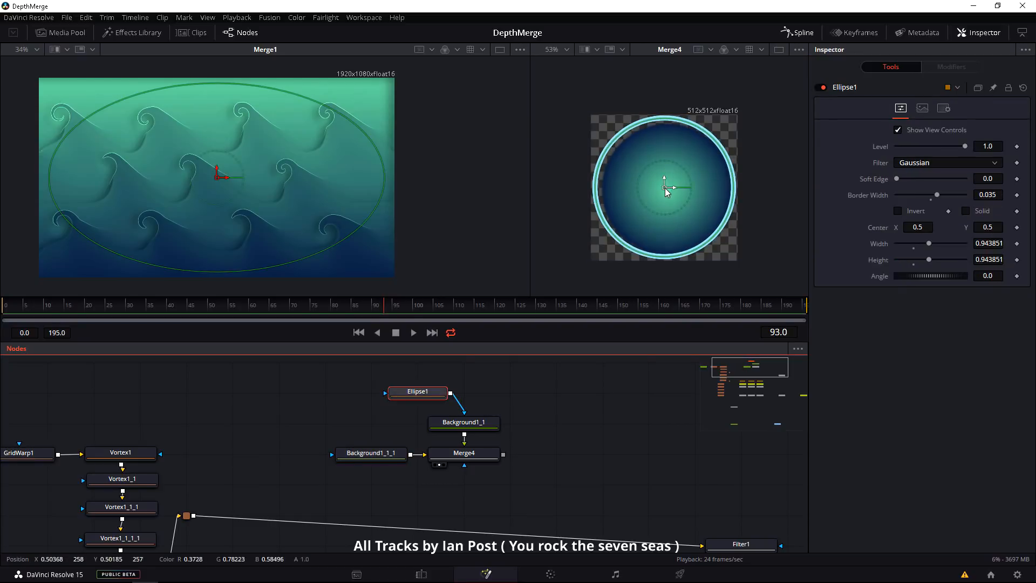
pyautogui.click(385, 453)
pyautogui.click(662, 121)
# Step: Duplicate Ellipse1 and shrink the copy into a smaller concentric ring
pyautogui.click(422, 391)
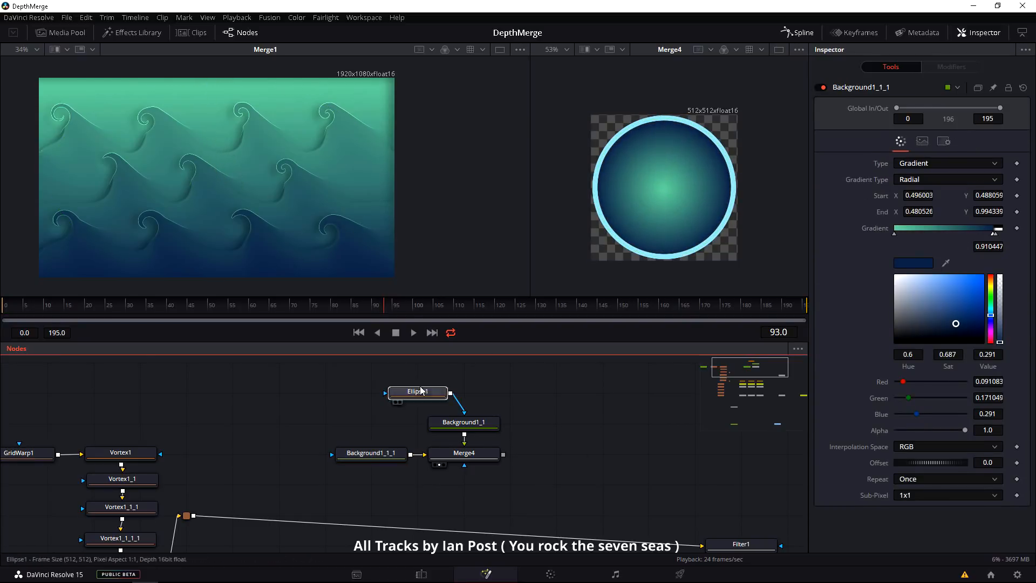
pyautogui.hotkey('ctrl', 'c')
pyautogui.hotkey('ctrl', 'v')
pyautogui.moveTo(703, 244); pyautogui.dragTo(683, 212)
# Step: Duplicate the ring ellipse twice more as progressively smaller concentric rings and align the Ellipse nodes in a column
pyautogui.click(384, 408)
pyautogui.hotkey('ctrl', 'c')
pyautogui.hotkey('ctrl', 'v')
pyautogui.click(384, 384)
pyautogui.hotkey('ctrl', 'c')
pyautogui.hotkey('ctrl', 'v')
pyautogui.moveTo(352, 390); pyautogui.dragTo(432, 482)
pyautogui.moveTo(398, 471); pyautogui.dragTo(443, 471)
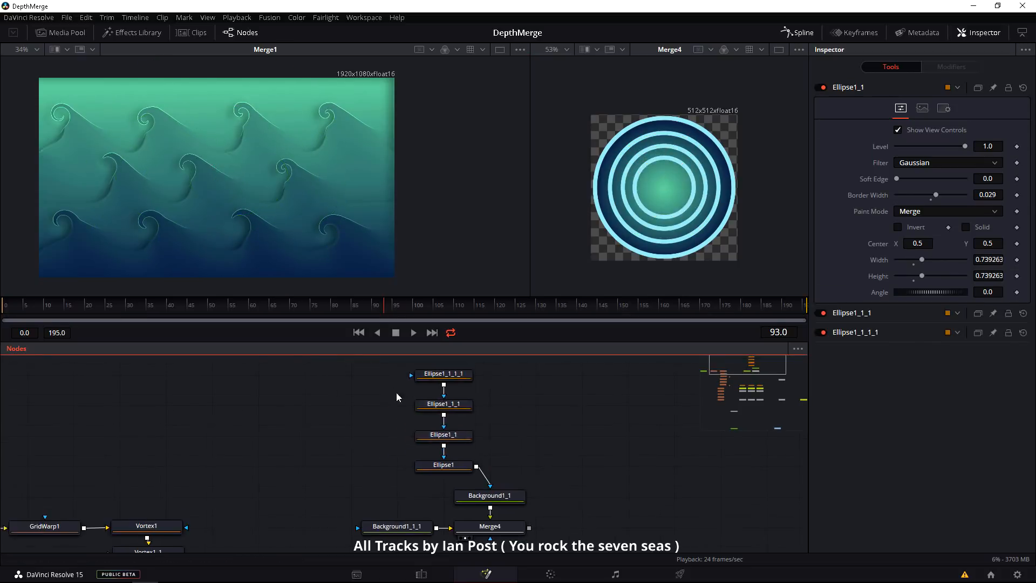
# Step: Move the four ring ellipse nodes into a straight column directly above Background1_1
pyautogui.moveTo(401, 365); pyautogui.dragTo(481, 475)
pyautogui.moveTo(443, 465); pyautogui.dragTo(488, 465)
pyautogui.scroll(-2, 378, 448)
pyautogui.moveTo(359, 466); pyautogui.dragTo(346, 449)
# Step: Add a Crop node after Merge4 and show its output in the second viewer
pyautogui.click(436, 502)
pyautogui.click(436, 477)
pyautogui.hotkey('shift', 'space')
pyautogui.write('crop')
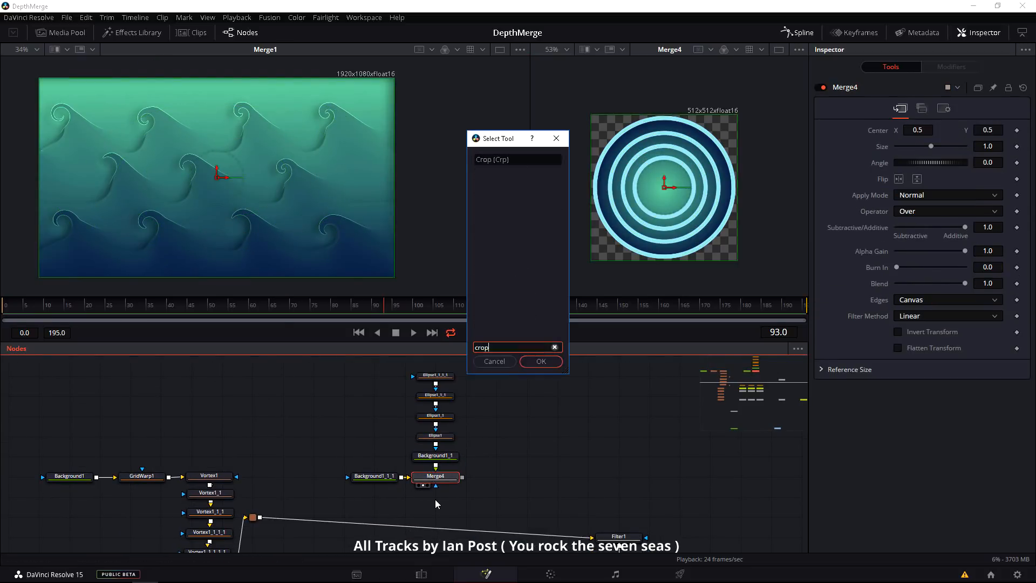
pyautogui.press('Return')
pyautogui.click(516, 485)
# Step: Insert a Transform between Merge4 and Crop1 with Edges set to Wrap and Size 0.39 to tile the discs
pyautogui.click(435, 477)
pyautogui.hotkey('shift', 'space')
pyautogui.press('Return')
pyautogui.click(903, 244)
pyautogui.click(902, 266)
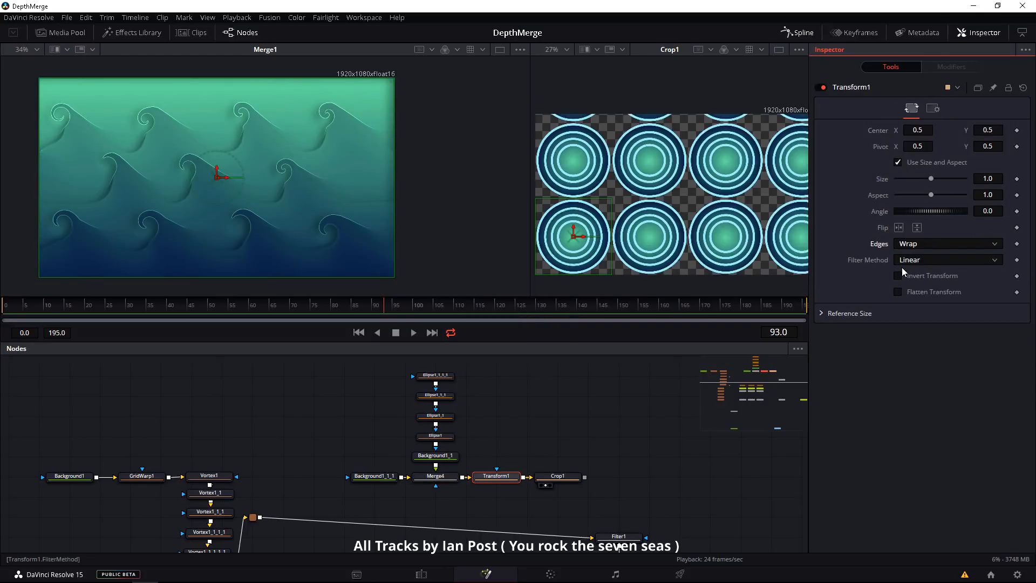
pyautogui.scroll(-2, 636, 269)
pyautogui.scroll(2, 459, 472)
pyautogui.moveTo(931, 179); pyautogui.dragTo(911, 180)
pyautogui.scroll(2, 687, 256)
pyautogui.scroll(-3, 401, 436)
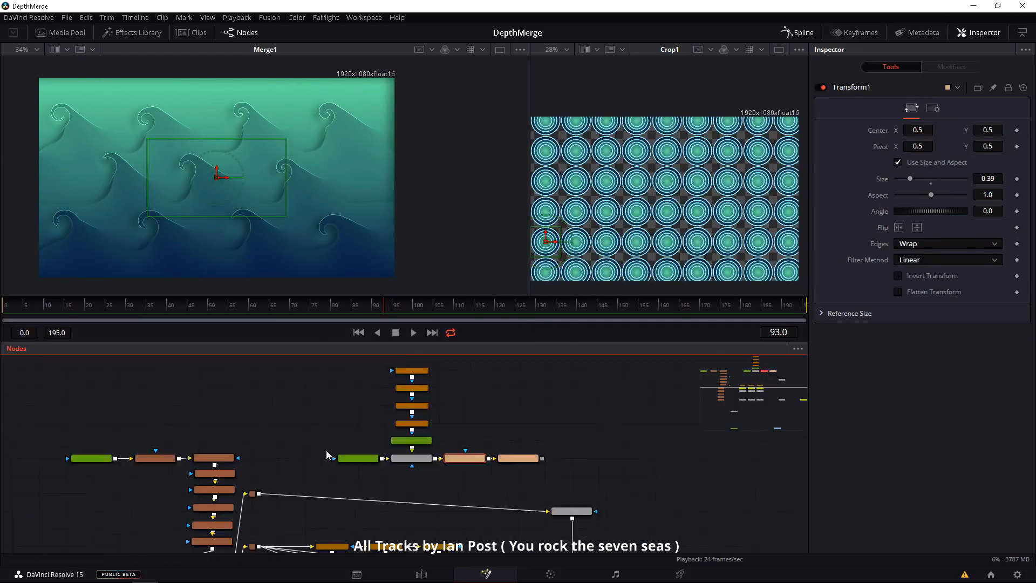
# Step: Merge Crop1's disc pattern into the main chain between Merge2 and Merge1 and view the new merge
pyautogui.moveTo(455, 389); pyautogui.dragTo(429, 406)
pyautogui.scroll(-2, 454, 458)
pyautogui.moveTo(337, 393); pyautogui.dragTo(443, 475)
pyautogui.moveTo(443, 529); pyautogui.dragTo(440, 579)
pyautogui.moveTo(427, 393); pyautogui.dragTo(377, 544)
pyautogui.press('1')
pyautogui.moveTo(493, 550); pyautogui.dragTo(470, 487)
# Step: Try the Overlay and Saturation apply modes on Merge5
pyautogui.click(904, 196)
pyautogui.scroll(-4, 900, 212)
pyautogui.click(900, 211)
pyautogui.click(904, 197)
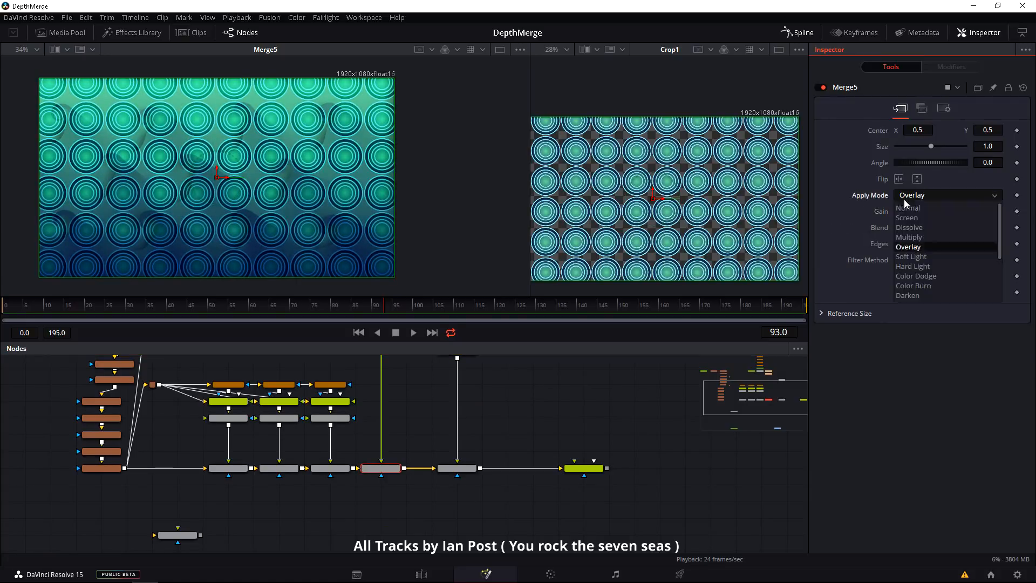
pyautogui.click(904, 207)
pyautogui.scroll(-10, 903, 199)
pyautogui.scroll(-4, 901, 198)
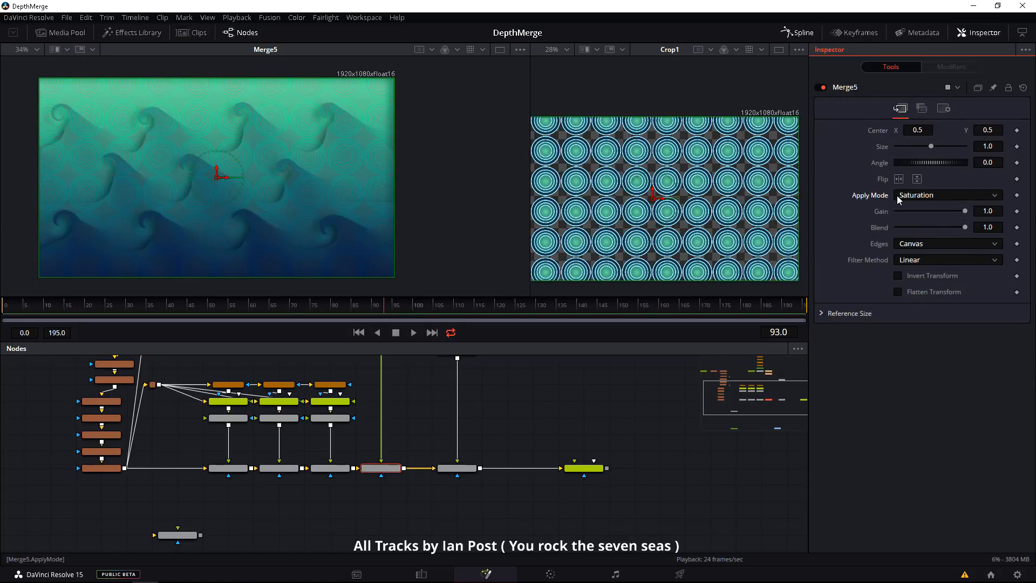
# Step: Duplicate Transform1 and Crop1 as an offset second disc pattern, merge it over the first and view the combined pattern
pyautogui.moveTo(365, 506); pyautogui.dragTo(373, 573)
pyautogui.scroll(5, 332, 478)
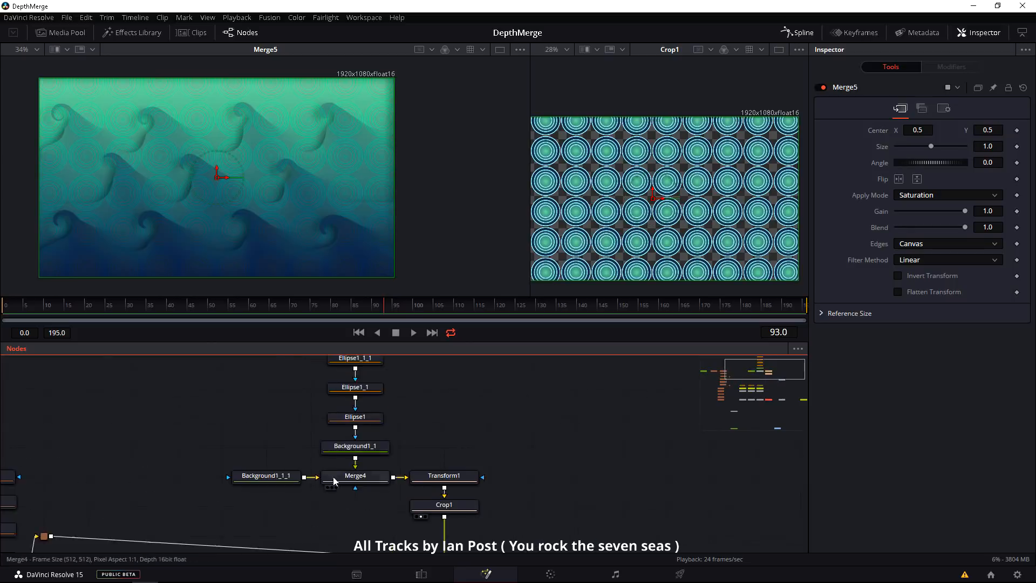
pyautogui.moveTo(333, 477); pyautogui.dragTo(257, 438)
pyautogui.moveTo(406, 422); pyautogui.dragTo(318, 477)
pyautogui.hotkey('ctrl', 'c')
pyautogui.hotkey('ctrl', 'v')
pyautogui.moveTo(313, 421); pyautogui.dragTo(313, 368)
pyautogui.moveTo(472, 411); pyautogui.dragTo(562, 261)
pyautogui.moveTo(636, 474); pyautogui.dragTo(628, 281)
# Step: Set Merge5's apply mode to Soft Light with a gain of 0.165, and view Merge1
pyautogui.click(371, 483)
pyautogui.click(913, 195)
pyautogui.click(904, 208)
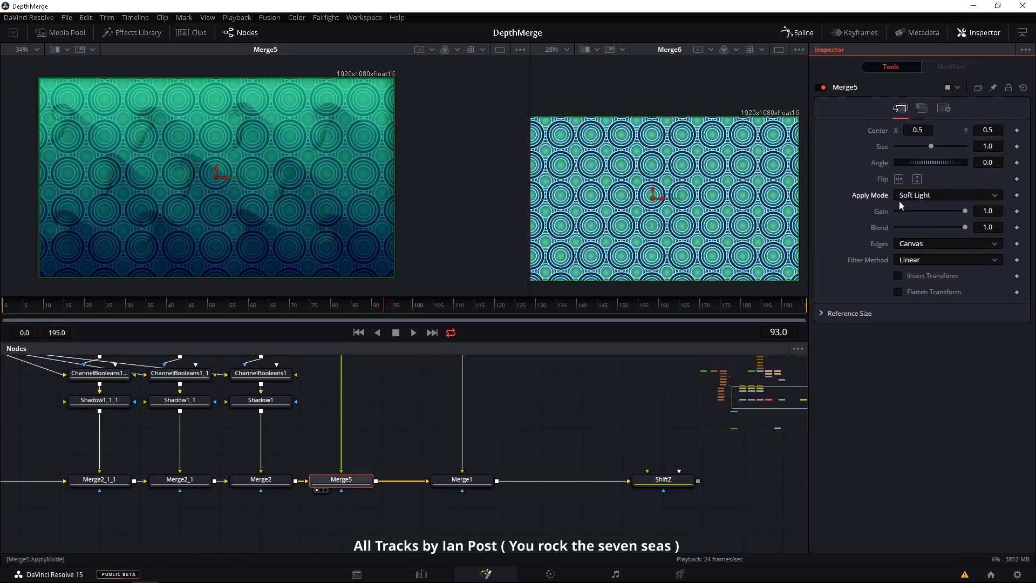
pyautogui.moveTo(963, 211); pyautogui.dragTo(909, 211)
pyautogui.moveTo(386, 482); pyautogui.dragTo(350, 487)
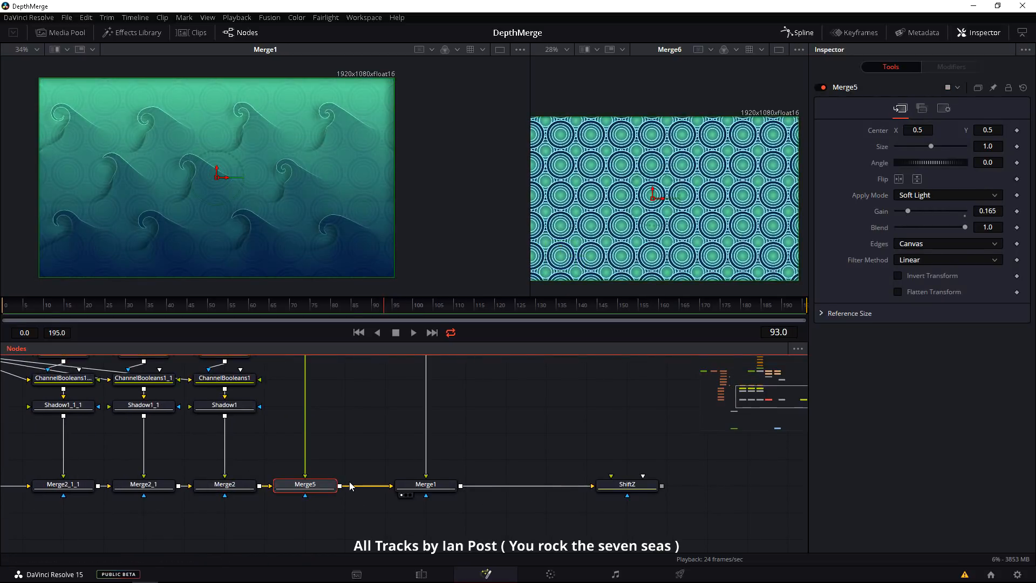
# Step: Add an Erode/Dilate node after Filter1 and set its amount to 0.0005
pyautogui.moveTo(296, 369); pyautogui.dragTo(277, 429)
pyautogui.scroll(3, 206, 218)
pyautogui.moveTo(394, 379); pyautogui.dragTo(370, 454)
pyautogui.click(384, 435)
pyautogui.hotkey('shift', 'space')
pyautogui.write('ero')
pyautogui.press('Return')
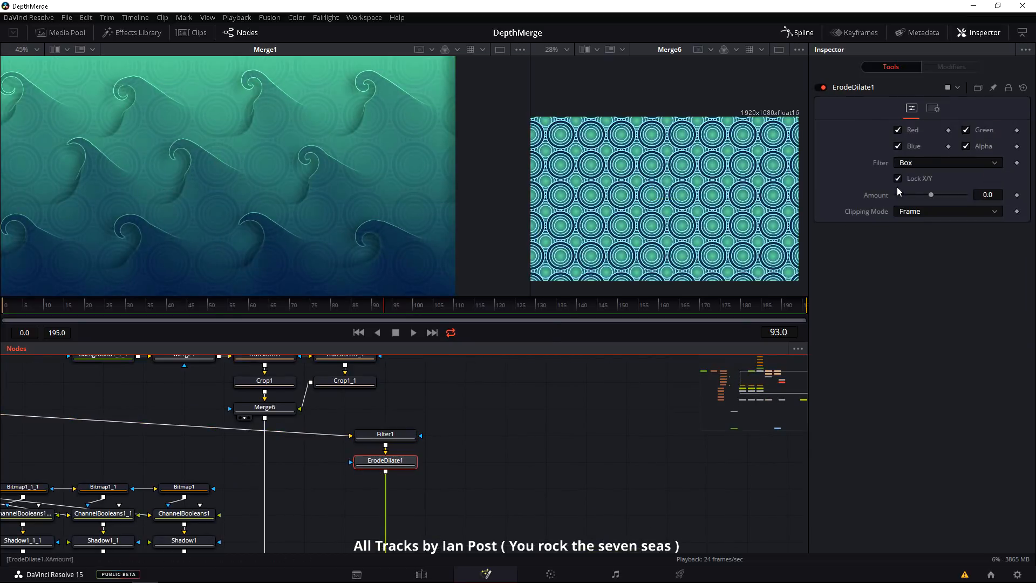
pyautogui.moveTo(931, 195); pyautogui.dragTo(928, 197)
pyautogui.scroll(-3, 246, 254)
# Step: Branch an AlphaEdgeCCv node off ErodeDilate1, try a pre-blur size of 26, undo it and view ErodeDilate1
pyautogui.hotkey('shift', 'space')
pyautogui.write('alp')
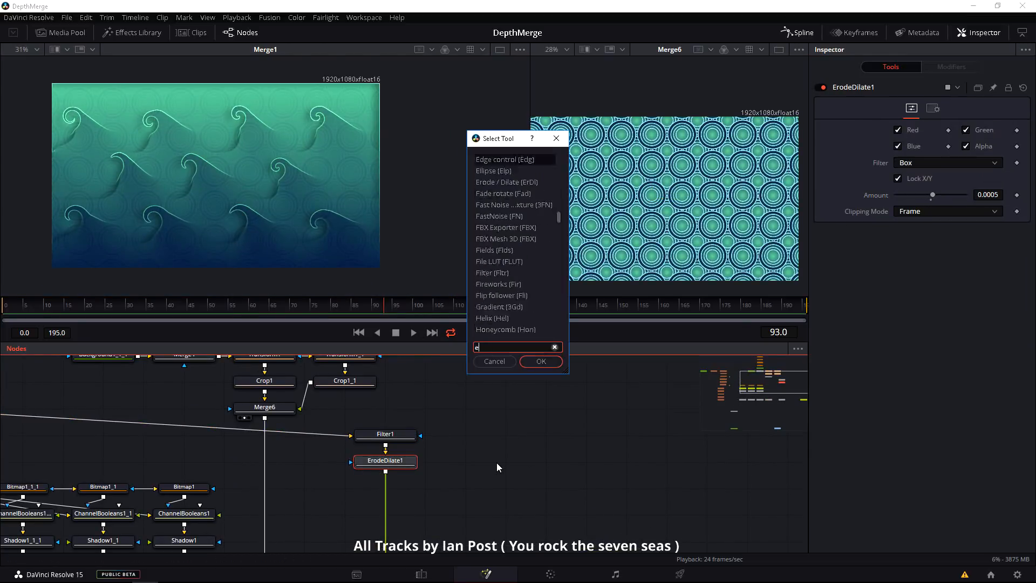
pyautogui.press('Return')
pyautogui.moveTo(385, 488); pyautogui.dragTo(466, 488)
pyautogui.scroll(-2, 432, 475)
pyautogui.moveTo(421, 480); pyautogui.dragTo(405, 421)
pyautogui.moveTo(396, 408); pyautogui.dragTo(375, 530)
pyautogui.moveTo(369, 417); pyautogui.dragTo(424, 427)
pyautogui.moveTo(424, 427); pyautogui.dragTo(583, 248)
pyautogui.moveTo(897, 130); pyautogui.dragTo(914, 130)
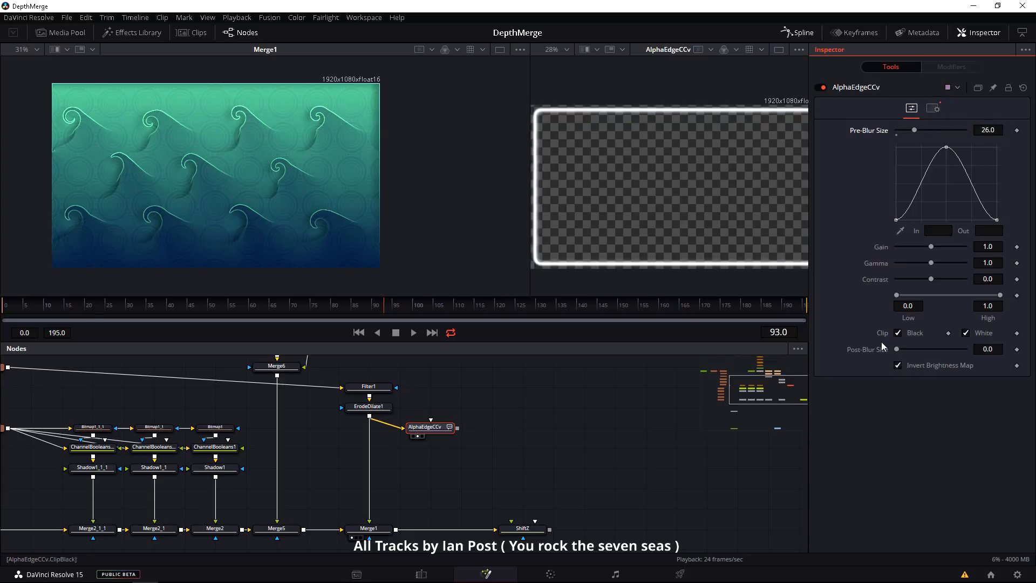
pyautogui.hotkey('ctrl', 'z')
pyautogui.moveTo(369, 407); pyautogui.dragTo(583, 248)
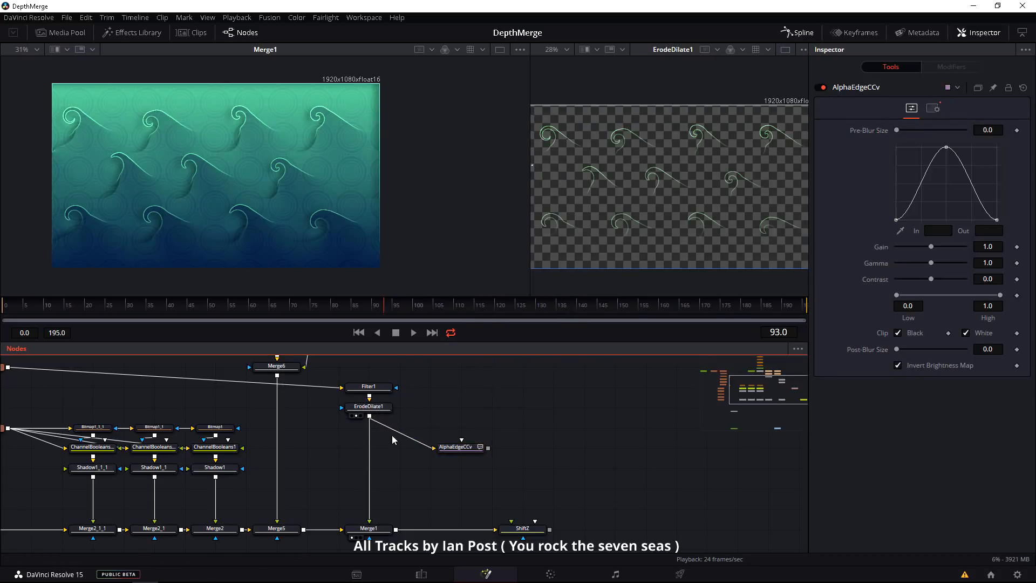
# Step: Insert a luminance Bitmap mask between ErodeDilate1 and AlphaEdgeCCv, and view the Bitmap's output
pyautogui.click(370, 407)
pyautogui.hotkey('shift', 'space')
pyautogui.write('bit')
pyautogui.press('Return')
pyautogui.moveTo(456, 448); pyautogui.dragTo(575, 235)
pyautogui.moveTo(897, 130); pyautogui.dragTo(908, 134)
pyautogui.moveTo(430, 407); pyautogui.dragTo(583, 237)
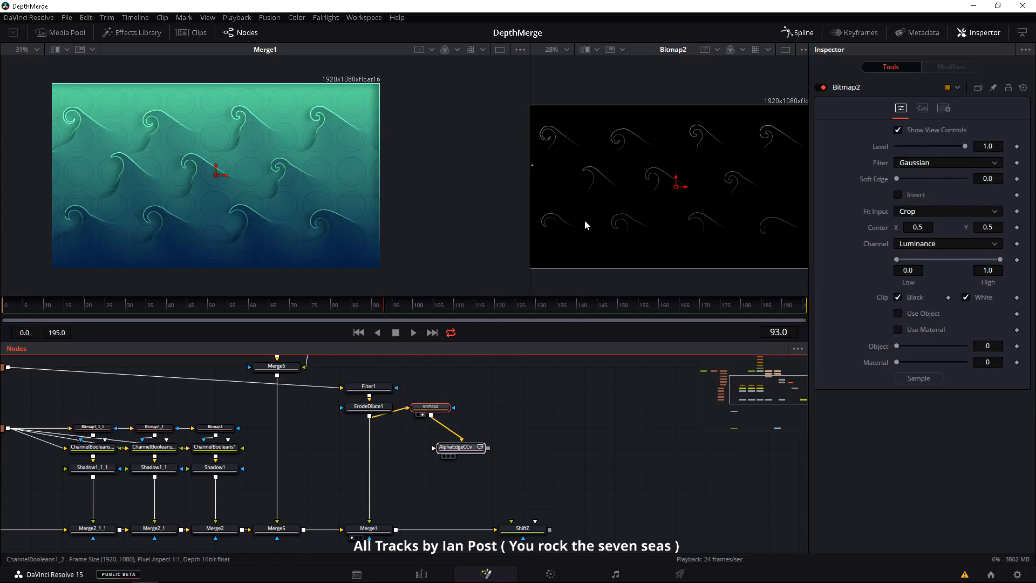
# Step: Try a high level of 0.233 and pre-blur 3.1 on AlphaEdgeCCv, compare with ErodeDilate1, and delete AlphaEdgeCCv
pyautogui.click(456, 447)
pyautogui.moveTo(1000, 295); pyautogui.dragTo(925, 297)
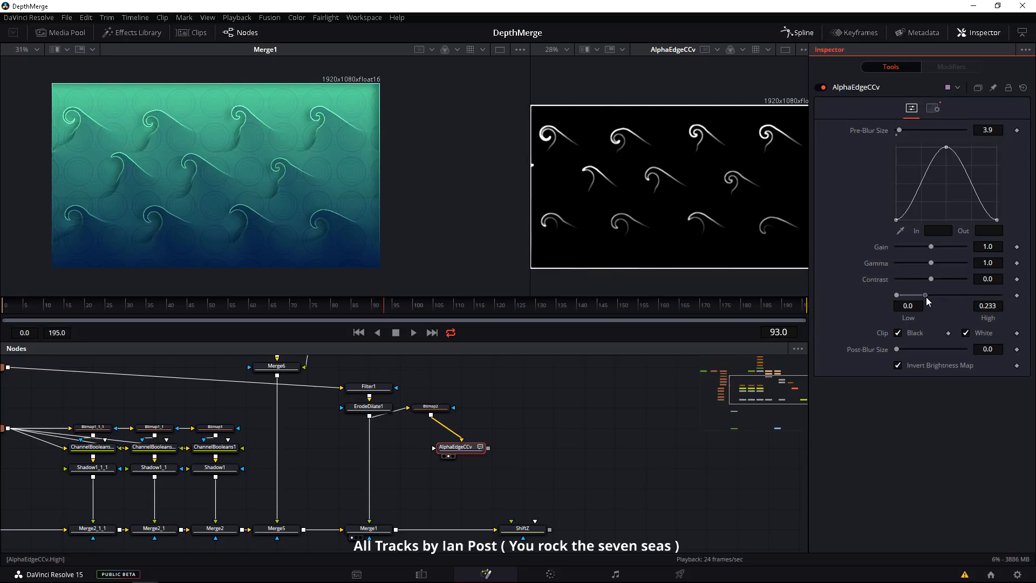
pyautogui.moveTo(900, 130); pyautogui.dragTo(899, 131)
pyautogui.scroll(3, 549, 224)
pyautogui.moveTo(467, 472); pyautogui.dragTo(506, 482)
pyautogui.scroll(5, 700, 219)
pyautogui.press('c')
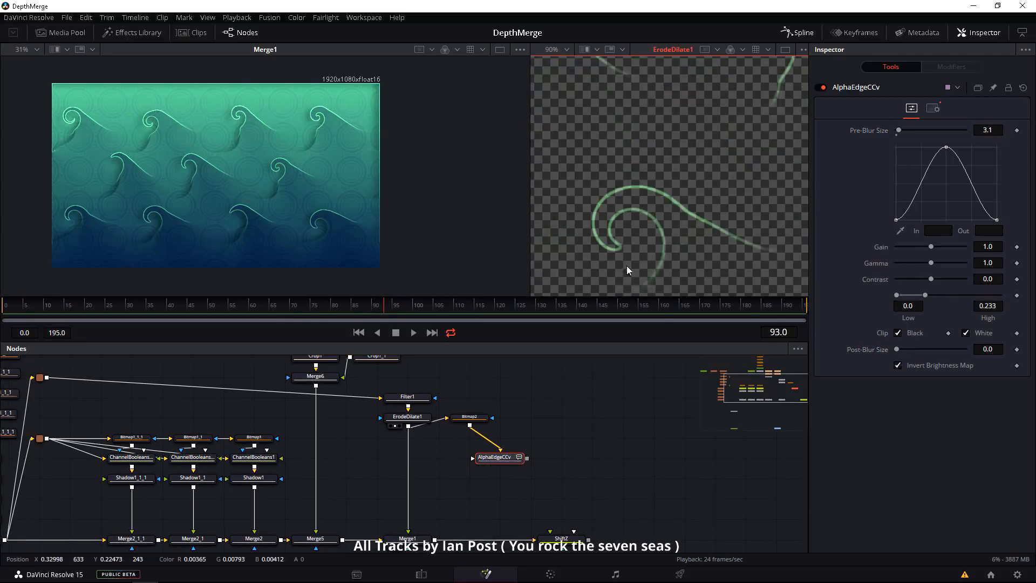
pyautogui.press('a')
pyautogui.press('Delete')
# Step: View Bitmap2 and lower its high level to about 0.467
pyautogui.moveTo(469, 417); pyautogui.dragTo(583, 238)
pyautogui.moveTo(1002, 260); pyautogui.dragTo(949, 260)
pyautogui.moveTo(491, 418); pyautogui.dragTo(458, 479)
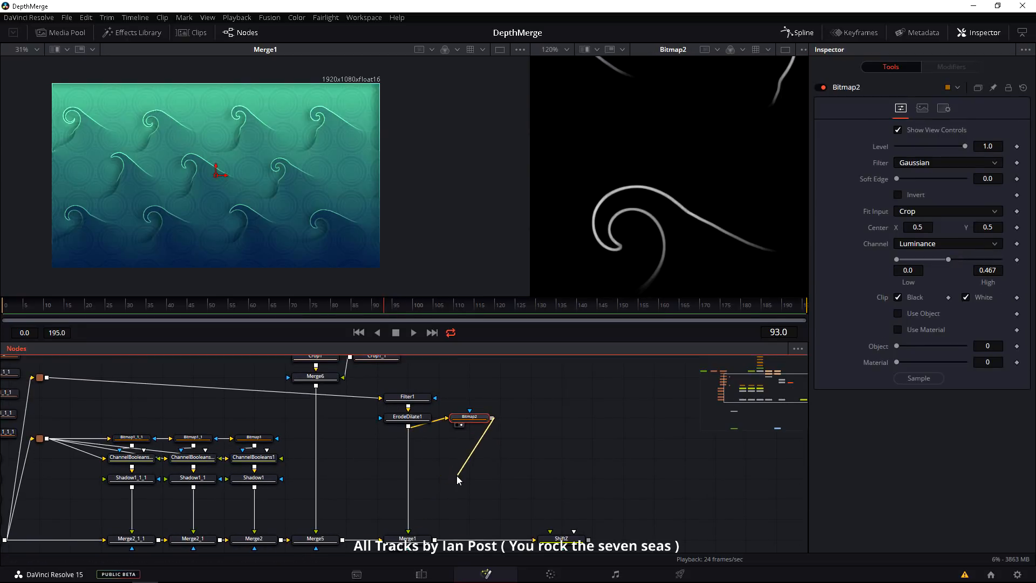
# Step: Paste a copy of the linear gradient background, mask it with Bitmap2 and view the result
pyautogui.scroll(-3, 324, 459)
pyautogui.click(32, 423)
pyautogui.hotkey('ctrl', 'c')
pyautogui.click(377, 445)
pyautogui.hotkey('ctrl', 'v')
pyautogui.moveTo(377, 391); pyautogui.dragTo(377, 444)
pyautogui.moveTo(377, 445); pyautogui.dragTo(545, 289)
pyautogui.scroll(-8, 723, 157)
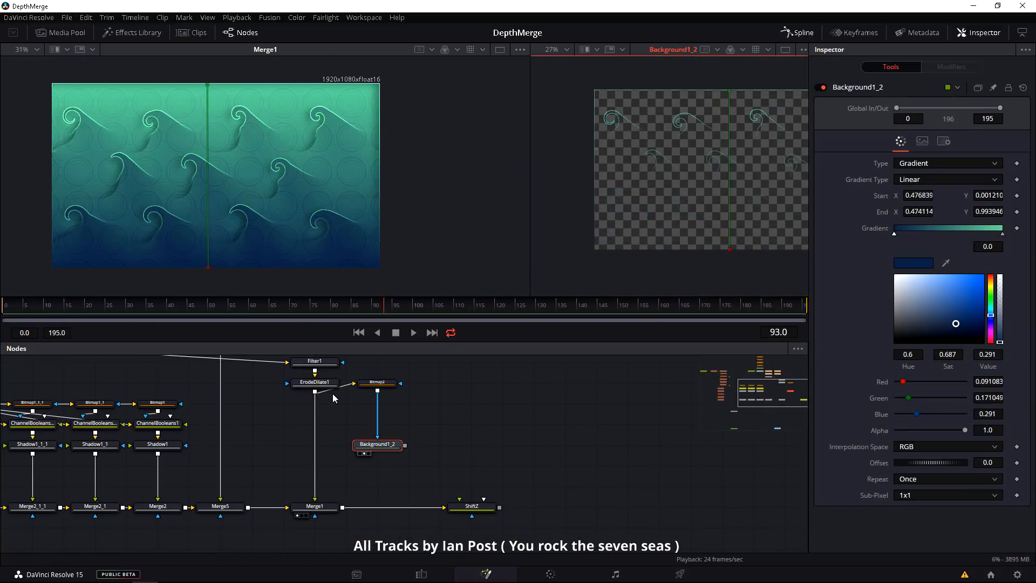
# Step: Connect Background1_2 into Merge1 as its foreground and stack it with Bitmap2 beneath ErodeDilate1
pyautogui.moveTo(377, 445); pyautogui.dragTo(314, 465)
pyautogui.moveTo(377, 383); pyautogui.dragTo(315, 425)
pyautogui.click(314, 465)
pyautogui.moveTo(315, 465); pyautogui.dragTo(314, 444)
# Step: Add a Brightness/Contrast node after Background1_2 and raise its gain to about 1.32
pyautogui.hotkey('shift', 'space')
pyautogui.write('bc')
pyautogui.press('Return')
pyautogui.moveTo(931, 162); pyautogui.dragTo(934, 163)
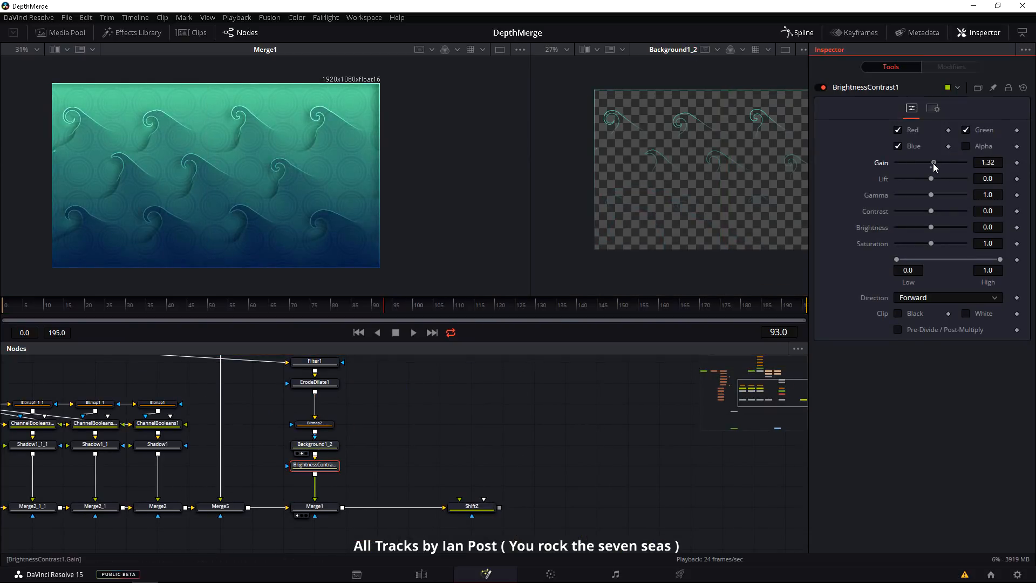
# Step: Add a rectangle mask to Filter1, sized about 0.985 wide and 0.976 high to exclude the frame's edges
pyautogui.moveTo(475, 410); pyautogui.dragTo(510, 471)
pyautogui.click(509, 421)
pyautogui.hotkey('shift', 'space')
pyautogui.write('rec')
pyautogui.press('Return')
pyautogui.moveTo(510, 422); pyautogui.dragTo(383, 402)
pyautogui.moveTo(405, 401); pyautogui.dragTo(350, 422)
pyautogui.moveTo(297, 221); pyautogui.dragTo(376, 265)
pyautogui.click(340, 430)
pyautogui.moveTo(581, 260); pyautogui.dragTo(582, 260)
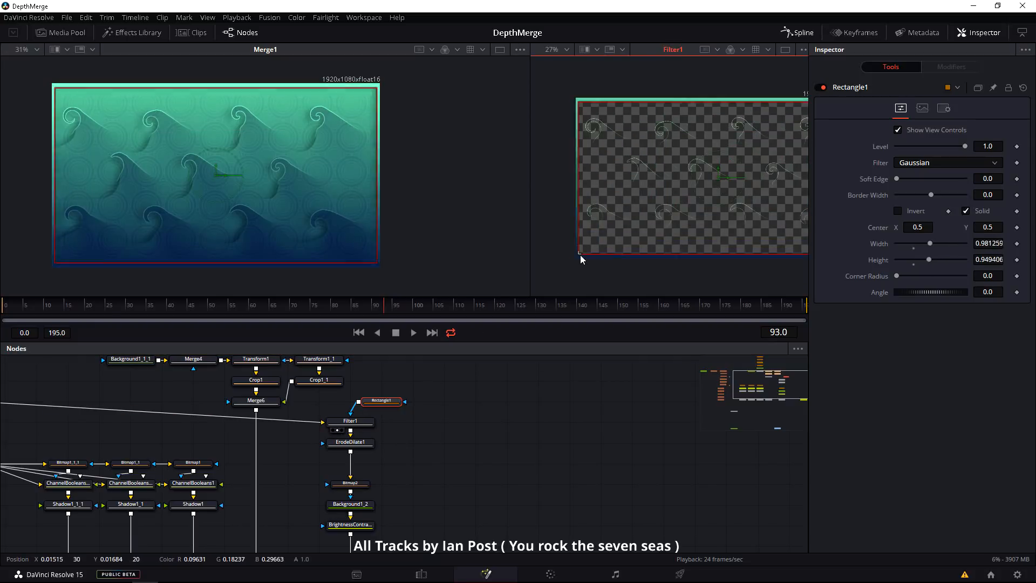
# Step: Detach Rectangle1 from Filter1, connect it as Merge1's mask instead and place it below Merge1
pyautogui.moveTo(351, 413); pyautogui.dragTo(372, 432)
pyautogui.moveTo(381, 401); pyautogui.dragTo(413, 505)
pyautogui.moveTo(406, 514); pyautogui.dragTo(383, 437)
pyautogui.moveTo(414, 428); pyautogui.dragTo(422, 522)
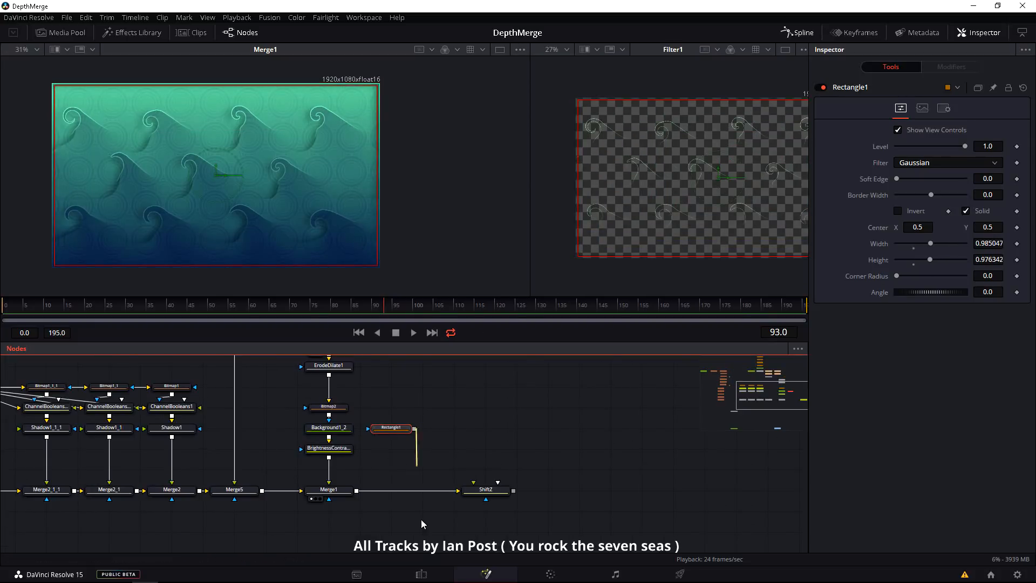
pyautogui.moveTo(386, 435); pyautogui.dragTo(324, 517)
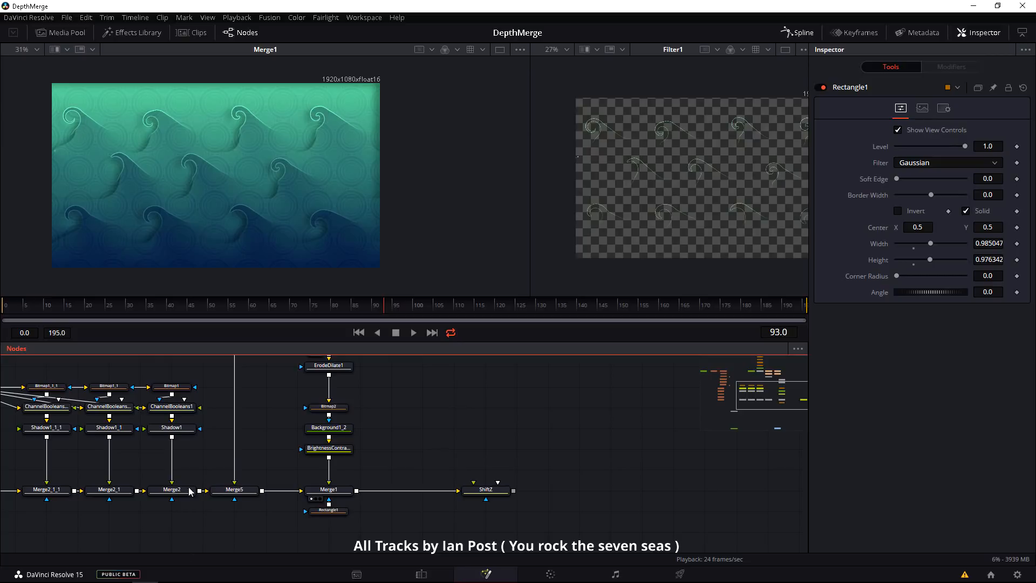
# Step: Spread out the node graph, leaving room between Background1 and GridWarp1
pyautogui.moveTo(108, 378); pyautogui.dragTo(486, 535)
pyautogui.moveTo(244, 441); pyautogui.dragTo(231, 442)
pyautogui.moveTo(227, 488); pyautogui.dragTo(296, 449)
pyautogui.moveTo(218, 401); pyautogui.dragTo(100, 400)
pyautogui.scroll(-5, 108, 398)
pyautogui.moveTo(432, 473); pyautogui.dragTo(387, 464)
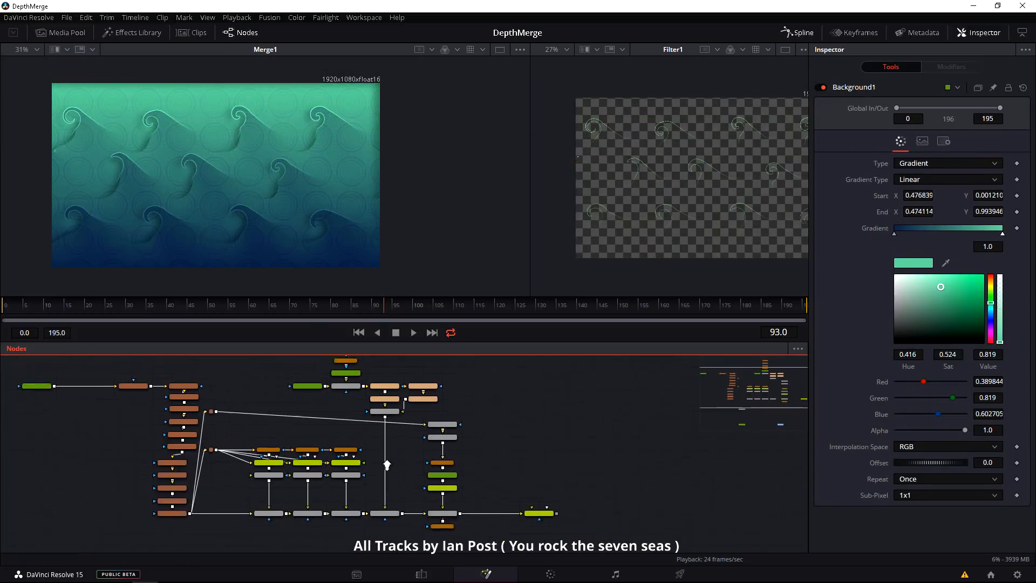
# Step: Take Merge5 out of the main chain and insert it between Background1 and GridWarp1
pyautogui.click(399, 513)
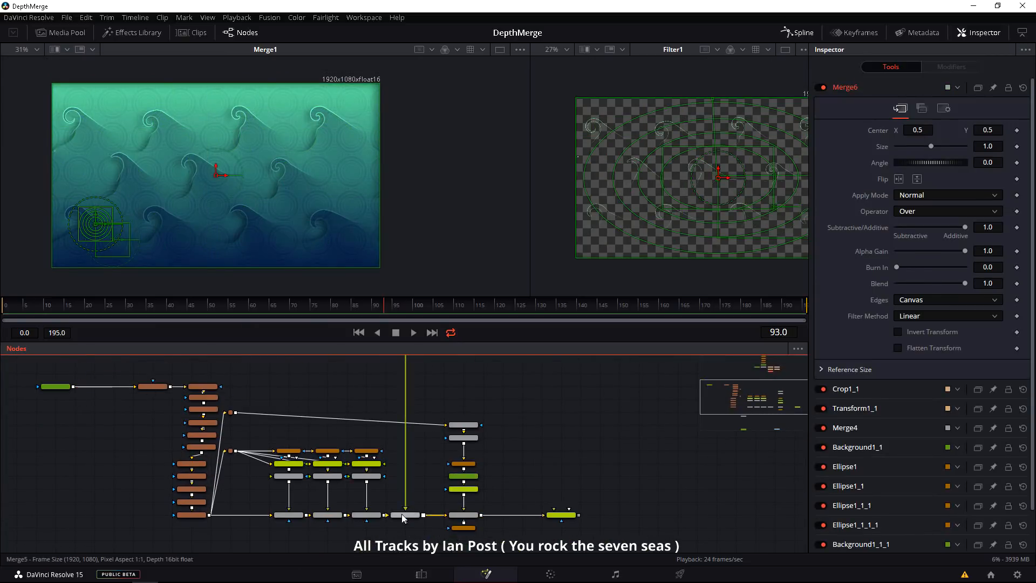
pyautogui.moveTo(402, 518); pyautogui.dragTo(142, 487)
pyautogui.moveTo(171, 492); pyautogui.dragTo(142, 436)
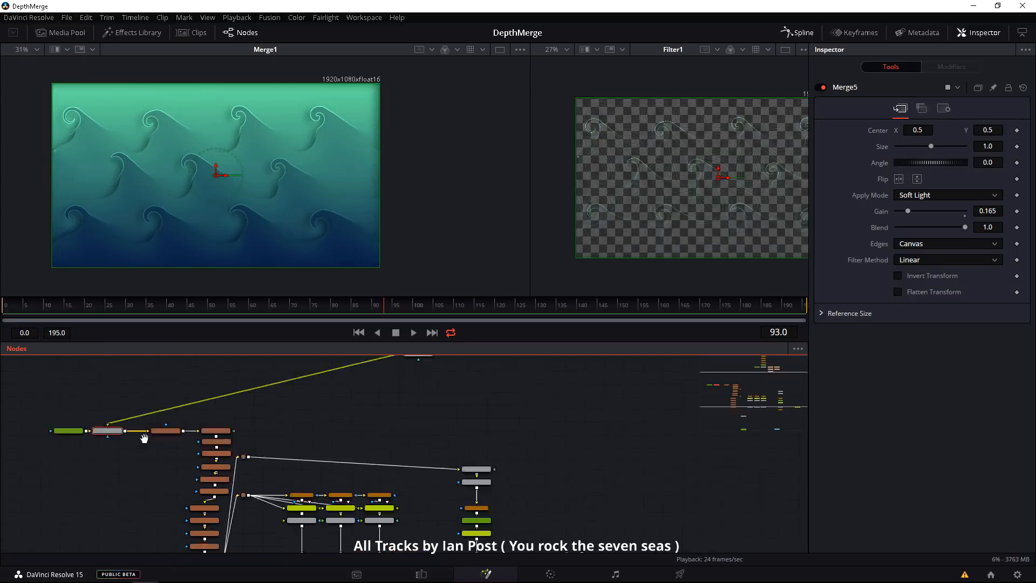
pyautogui.scroll(2, 463, 518)
# Step: Reposition Merge5 between GridWarp1 and Vortex1 and view the last vortex's output
pyautogui.moveTo(486, 534); pyautogui.dragTo(296, 502)
pyautogui.moveTo(108, 377); pyautogui.dragTo(526, 532)
pyautogui.moveTo(208, 460); pyautogui.dragTo(139, 264)
pyautogui.moveTo(153, 458); pyautogui.dragTo(127, 458)
pyautogui.click(216, 459)
pyautogui.moveTo(210, 458); pyautogui.dragTo(238, 440)
pyautogui.moveTo(293, 459); pyautogui.dragTo(322, 459)
pyautogui.moveTo(327, 465); pyautogui.dragTo(287, 400)
pyautogui.click(315, 504)
pyautogui.moveTo(236, 462); pyautogui.dragTo(307, 551)
pyautogui.moveTo(267, 472); pyautogui.dragTo(239, 472)
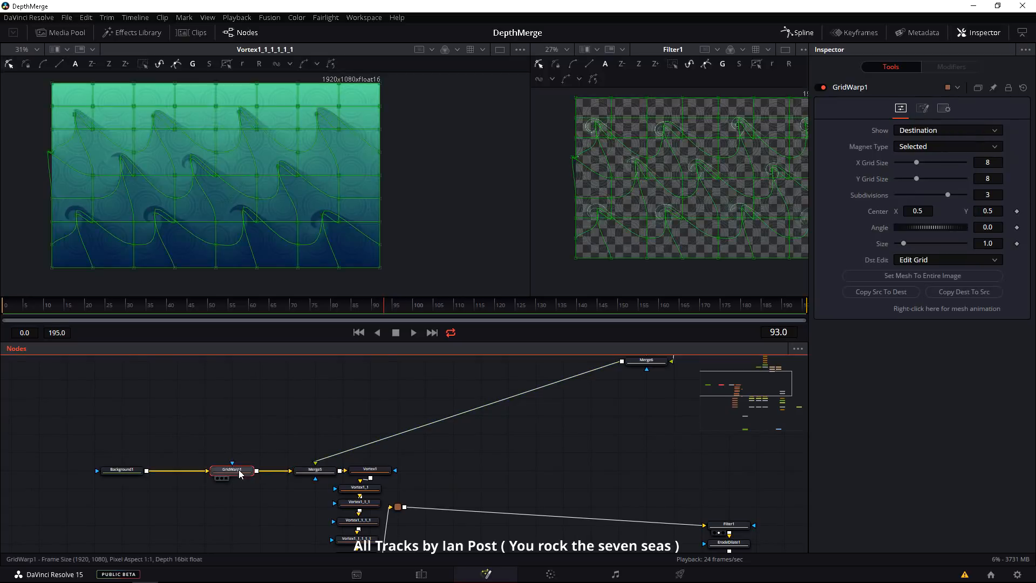
# Step: Insert a copy of GridWarp1 between Merge6 and Merge5 so the discs warp with the waves, and view Merge1
pyautogui.moveTo(401, 434); pyautogui.dragTo(400, 434)
pyautogui.click(233, 412)
pyautogui.moveTo(316, 474); pyautogui.dragTo(289, 475)
pyautogui.moveTo(398, 433); pyautogui.dragTo(289, 361)
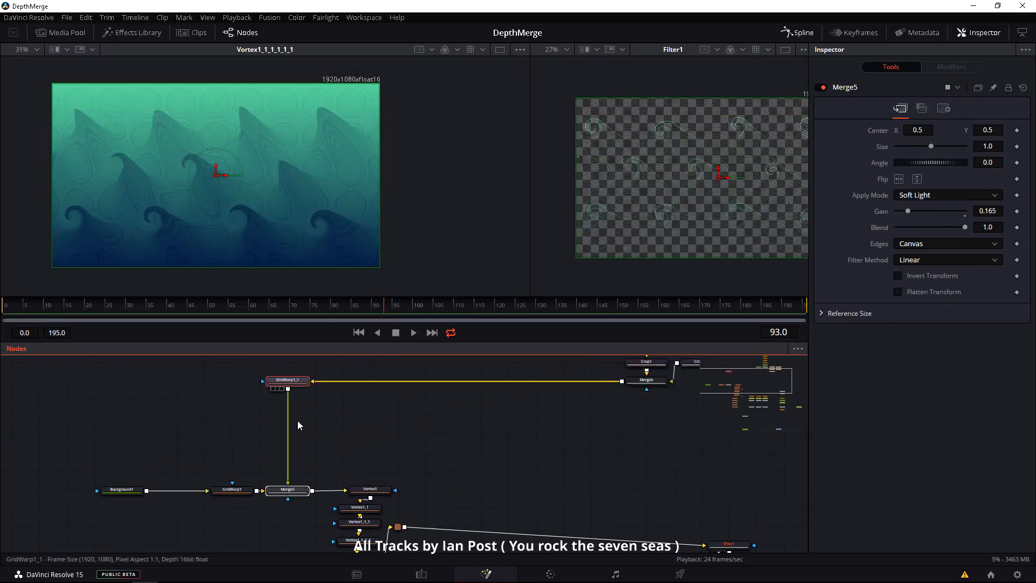
pyautogui.click(297, 420)
pyautogui.moveTo(702, 529); pyautogui.dragTo(302, 421)
pyautogui.scroll(1, 303, 484)
pyautogui.click(273, 489)
pyautogui.moveTo(220, 443); pyautogui.dragTo(557, 514)
pyautogui.moveTo(585, 425); pyautogui.dragTo(442, 419)
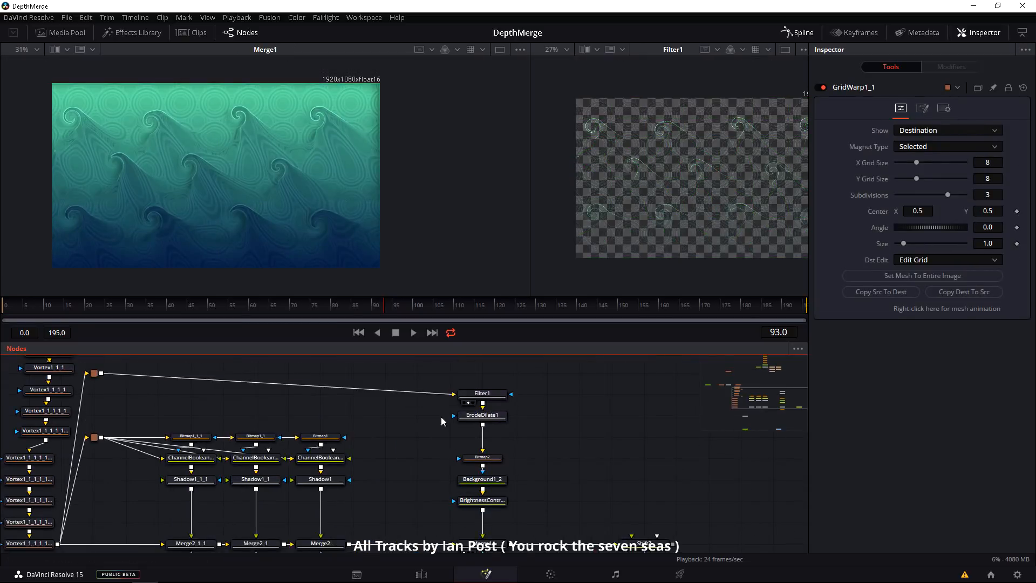
# Step: Paste a copy of Filter1, merge it into the main chain after Merge2 and view the new merge
pyautogui.click(482, 394)
pyautogui.hotkey('ctrl', 'c')
pyautogui.hotkey('ctrl', 'v')
pyautogui.moveTo(349, 544); pyautogui.dragTo(367, 503)
pyautogui.press('1')
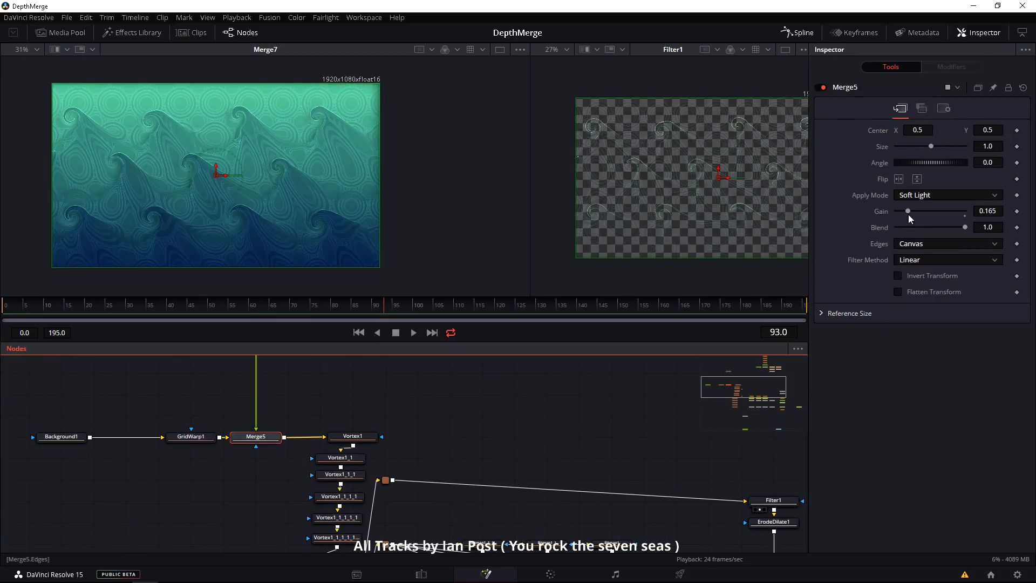
# Step: Raise Merge5's gain slightly to strengthen the warped disc pattern
pyautogui.click(906, 212)
pyautogui.moveTo(906, 214); pyautogui.dragTo(910, 219)
pyautogui.click(261, 236)
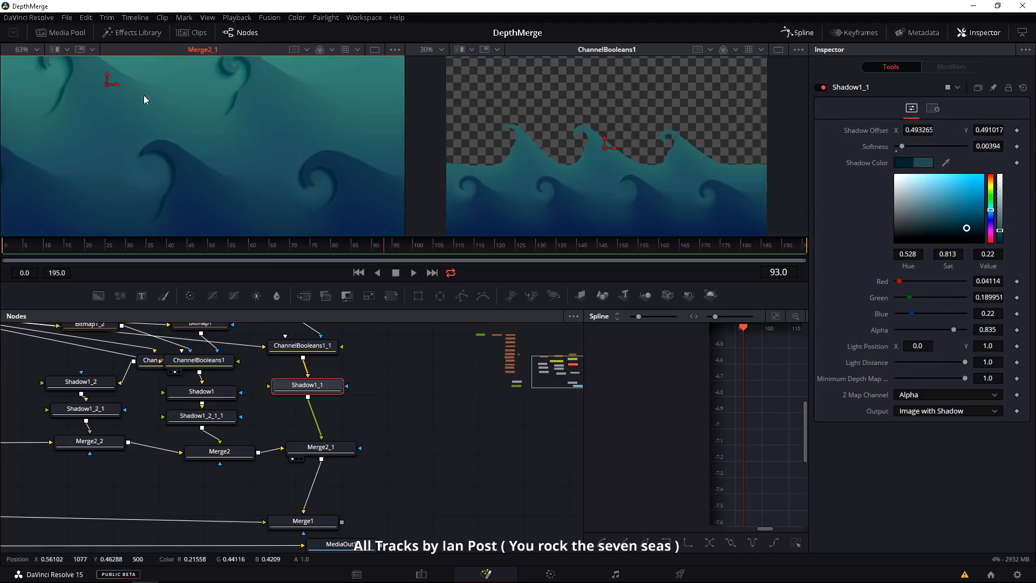
# Step: Paste a copy of the second shadow between Shadow1_1 and Merge2_1, and line up the three Bitmap nodes in one row
pyautogui.hotkey('ctrl', 'v')
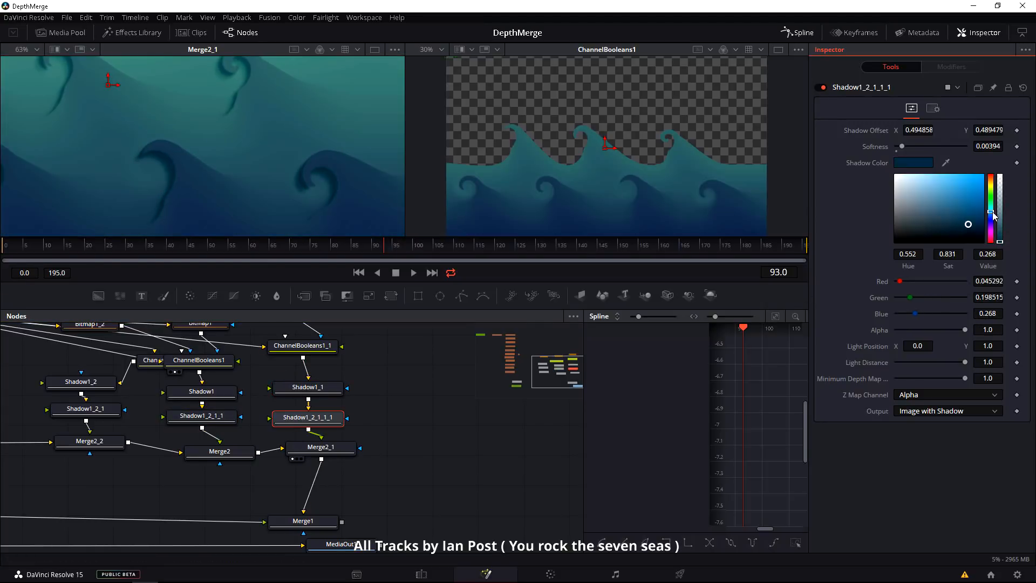
pyautogui.scroll(-5, 199, 183)
pyautogui.scroll(-5, 410, 410)
pyautogui.moveTo(377, 423); pyautogui.dragTo(384, 414)
pyautogui.moveTo(392, 432); pyautogui.dragTo(567, 523)
pyautogui.moveTo(386, 471)
pyautogui.mouseDown()
pyautogui.moveTo(220, 460)
pyautogui.moveTo(402, 475)
pyautogui.mouseUp()
pyautogui.scroll(2, 220, 459)
pyautogui.moveTo(342, 435); pyautogui.dragTo(336, 433)
pyautogui.moveTo(356, 354); pyautogui.dragTo(189, 384)
pyautogui.moveTo(324, 364); pyautogui.dragTo(324, 347)
pyautogui.moveTo(265, 356); pyautogui.dragTo(268, 348)
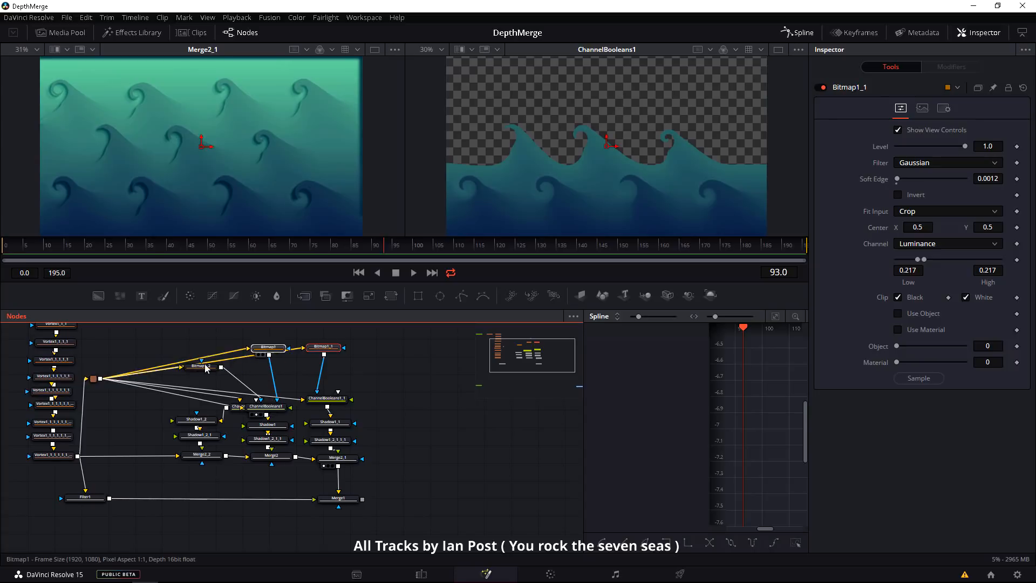
pyautogui.moveTo(207, 363); pyautogui.dragTo(208, 349)
# Step: Line up the three ChannelBooleans nodes in a row beneath their Bitmap nodes
pyautogui.moveTo(249, 405); pyautogui.dragTo(197, 400)
pyautogui.moveTo(315, 398); pyautogui.dragTo(316, 383)
pyautogui.rightClick(407, 398)
pyautogui.click(580, 255)
pyautogui.moveTo(197, 399); pyautogui.dragTo(189, 374)
pyautogui.moveTo(263, 381); pyautogui.dragTo(269, 374)
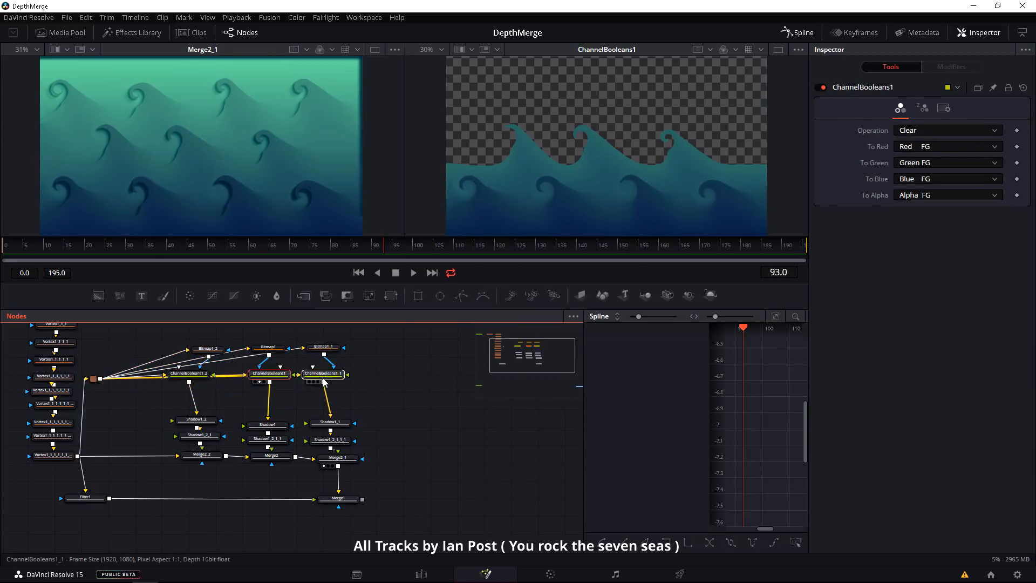
# Step: Stack the shadow nodes under their ChannelBooleans and align the merges in a row below, with Merge1 under Merge2_1
pyautogui.moveTo(324, 347); pyautogui.dragTo(323, 356)
pyautogui.moveTo(389, 488); pyautogui.dragTo(375, 467)
pyautogui.moveTo(316, 401); pyautogui.dragTo(310, 372)
pyautogui.moveTo(186, 416); pyautogui.dragTo(176, 388)
pyautogui.moveTo(254, 419); pyautogui.dragTo(256, 388)
pyautogui.moveTo(316, 420); pyautogui.dragTo(309, 388)
pyautogui.moveTo(184, 434)
pyautogui.mouseDown()
pyautogui.moveTo(173, 426)
pyautogui.moveTo(172, 443)
pyautogui.mouseUp()
pyautogui.moveTo(258, 435); pyautogui.dragTo(256, 443)
pyautogui.moveTo(324, 438); pyautogui.dragTo(310, 443)
pyautogui.moveTo(325, 478); pyautogui.dragTo(310, 477)
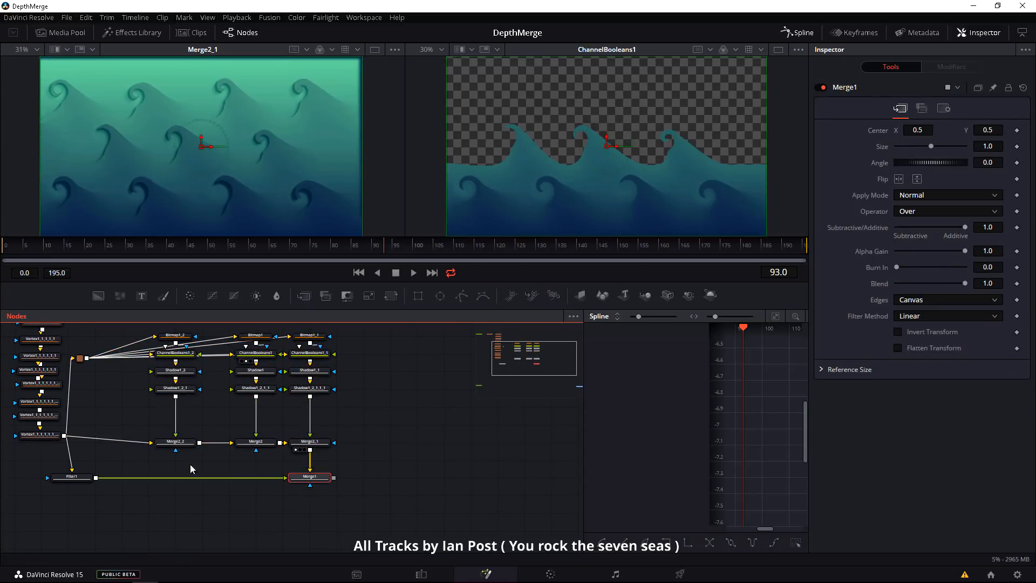
# Step: Place Merge1 directly after Merge2_1 with Filter1 above it, and view Merge1's output
pyautogui.scroll(-2, 312, 503)
pyautogui.moveTo(129, 522); pyautogui.dragTo(325, 526)
pyautogui.scroll(2, 324, 507)
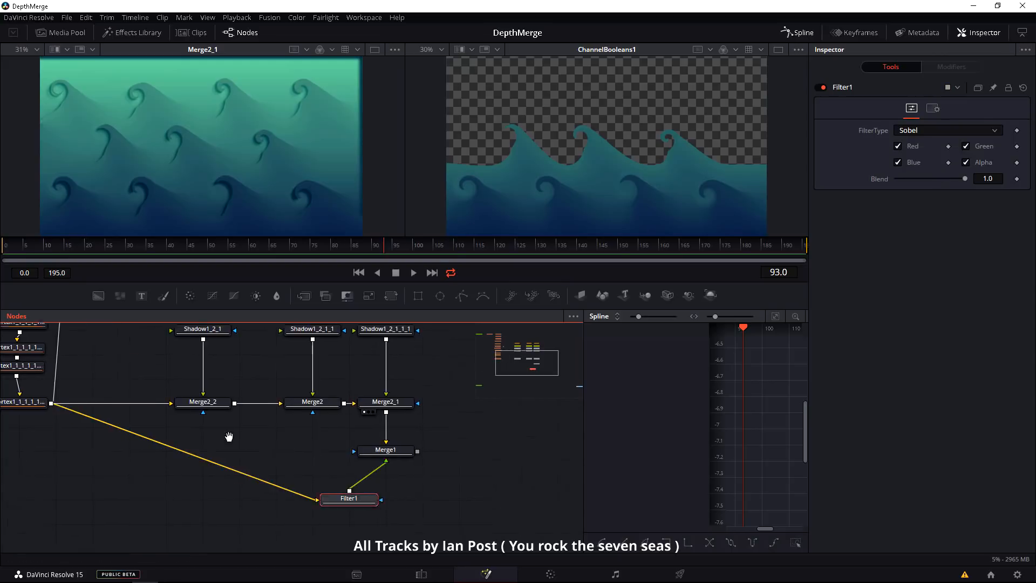
pyautogui.moveTo(229, 435); pyautogui.dragTo(149, 417)
pyautogui.moveTo(268, 479); pyautogui.dragTo(303, 482)
pyautogui.press('1')
pyautogui.moveTo(304, 433); pyautogui.dragTo(379, 385)
pyautogui.moveTo(326, 484); pyautogui.dragTo(399, 362)
pyautogui.press('1')
pyautogui.scroll(3, 202, 178)
pyautogui.scroll(-3, 204, 216)
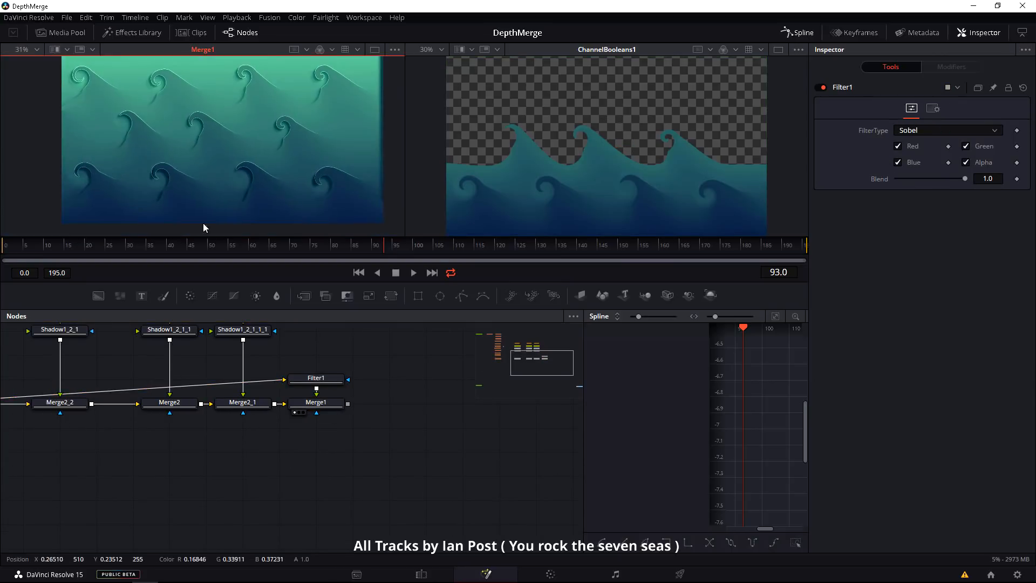
# Step: Duplicate the gradient background beside Filter1, mask it with a Bitmap fed by Filter1, and view it
pyautogui.moveTo(316, 456); pyautogui.dragTo(313, 408)
pyautogui.moveTo(54, 518); pyautogui.dragTo(273, 466)
pyautogui.scroll(-3, 272, 467)
pyautogui.click(296, 419)
pyautogui.hotkey('ctrl', 'c')
pyautogui.hotkey('ctrl', 'v')
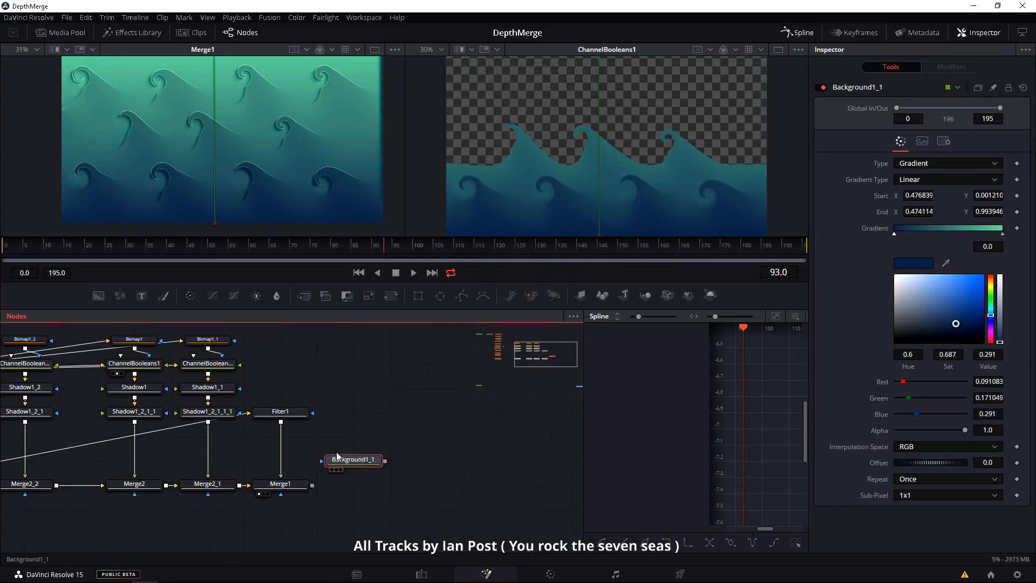
pyautogui.moveTo(339, 458); pyautogui.dragTo(303, 458)
pyautogui.moveTo(281, 423); pyautogui.dragTo(316, 458)
pyautogui.press('2')
pyautogui.hotkey('shift', 'space')
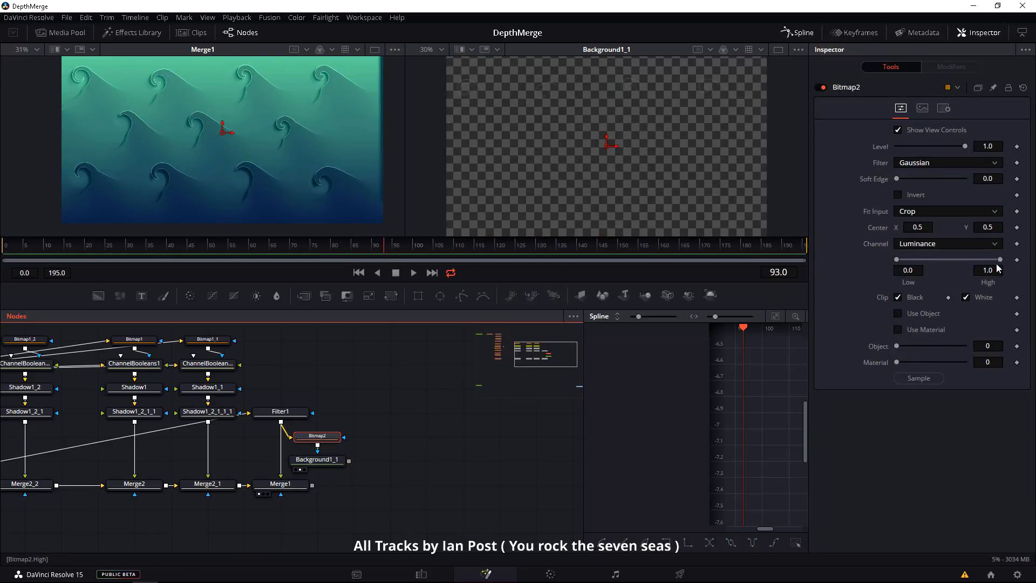
# Step: Feed the masked Background1_1 into Merge1 in place of Filter1 and arrange the branch as a column
pyautogui.moveTo(281, 478); pyautogui.dragTo(281, 479)
pyautogui.moveTo(317, 460); pyautogui.dragTo(281, 460)
pyautogui.moveTo(309, 435); pyautogui.dragTo(272, 435)
pyautogui.moveTo(345, 392); pyautogui.dragTo(254, 502)
pyautogui.moveTo(281, 483); pyautogui.dragTo(351, 484)
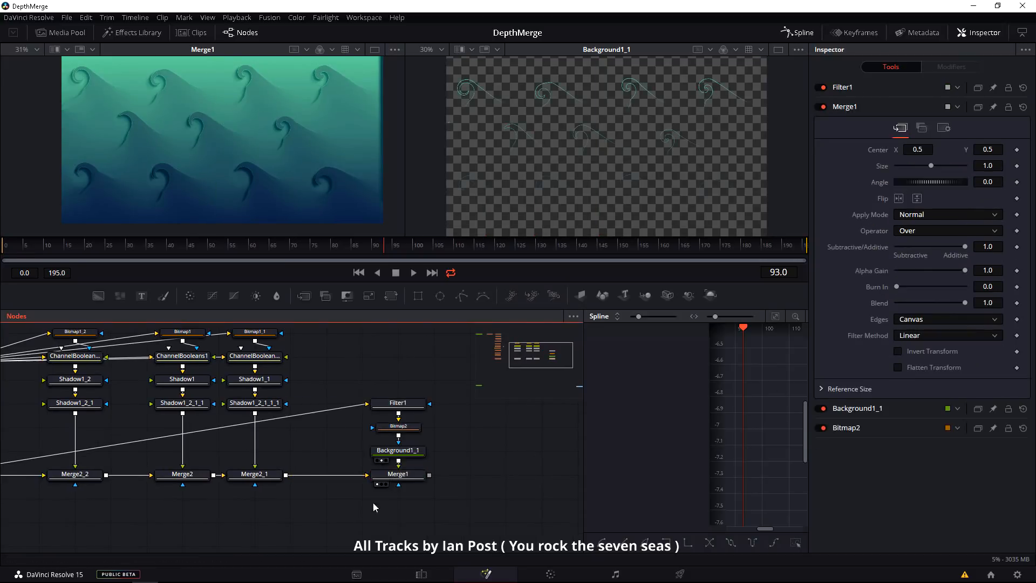
pyautogui.moveTo(373, 425); pyautogui.dragTo(372, 377)
pyautogui.moveTo(373, 449); pyautogui.dragTo(372, 401)
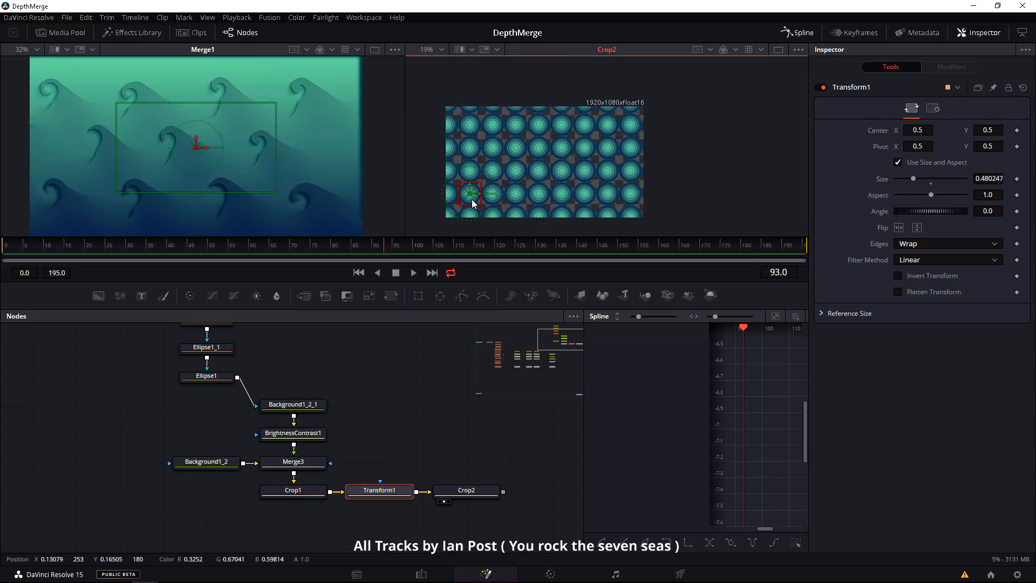
# Step: Merge a copy of the Transform1 and Crop2 disc pattern over the original, offset the copy, and view Merge4
pyautogui.hotkey('ctrl', 'v')
pyautogui.moveTo(489, 433); pyautogui.dragTo(447, 490)
pyautogui.press('2')
pyautogui.click(365, 431)
pyautogui.moveTo(469, 195)
pyautogui.mouseDown()
pyautogui.moveTo(490, 218)
pyautogui.moveTo(486, 243)
pyautogui.moveTo(488, 196)
pyautogui.mouseUp()
pyautogui.scroll(4, 459, 208)
# Step: Add a Shadow after Crop2_1 with softness 0.01929, alpha 0.803 and offset X 0.504189, Y 0.492537
pyautogui.click(438, 431)
pyautogui.hotkey('shift', 'space')
pyautogui.write('sha')
pyautogui.press('Return')
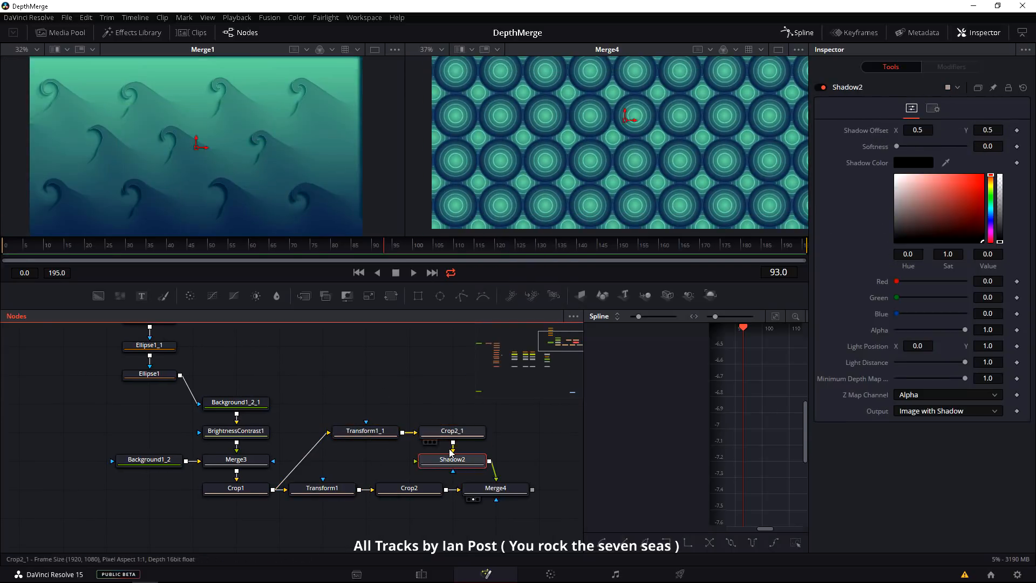
pyautogui.moveTo(904, 148); pyautogui.dragTo(923, 147)
pyautogui.moveTo(965, 331); pyautogui.dragTo(951, 330)
pyautogui.scroll(-3, 583, 152)
pyautogui.scroll(-2, 243, 448)
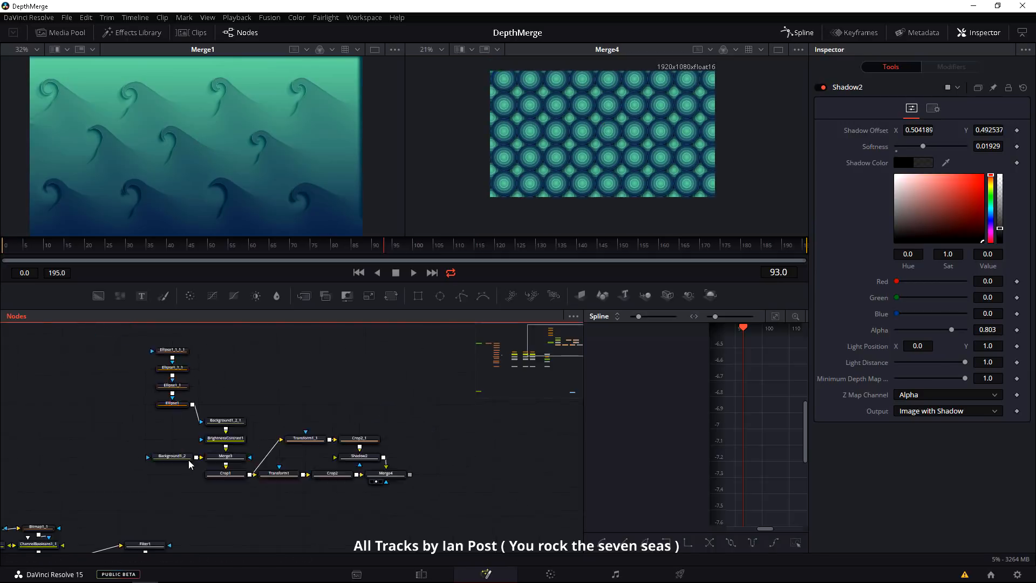
# Step: Arrange the disc-pattern nodes into compact rows and columns leading into Merge4
pyautogui.moveTo(257, 488); pyautogui.dragTo(141, 337)
pyautogui.moveTo(224, 473); pyautogui.dragTo(224, 437)
pyautogui.moveTo(231, 423); pyautogui.dragTo(162, 423)
pyautogui.moveTo(322, 423); pyautogui.dragTo(284, 423)
pyautogui.moveTo(398, 423); pyautogui.dragTo(361, 424)
pyautogui.moveTo(231, 463); pyautogui.dragTo(266, 533)
pyautogui.scroll(-2, 266, 533)
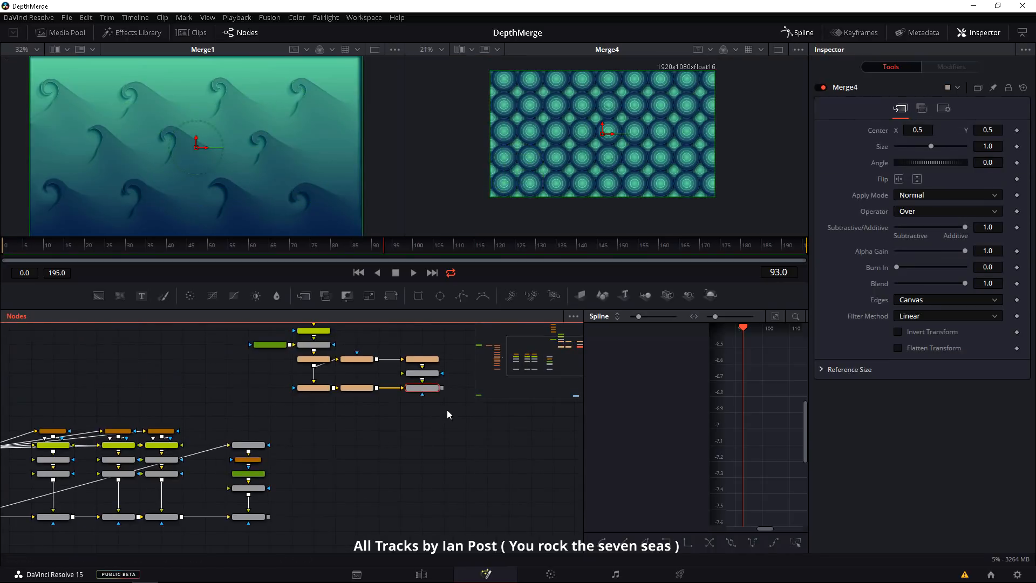
# Step: View Merge5 and set its apply mode to Overlay with a gain of 0.165
pyautogui.press('1')
pyautogui.click(947, 195)
pyautogui.click(929, 242)
pyautogui.moveTo(965, 211); pyautogui.dragTo(910, 209)
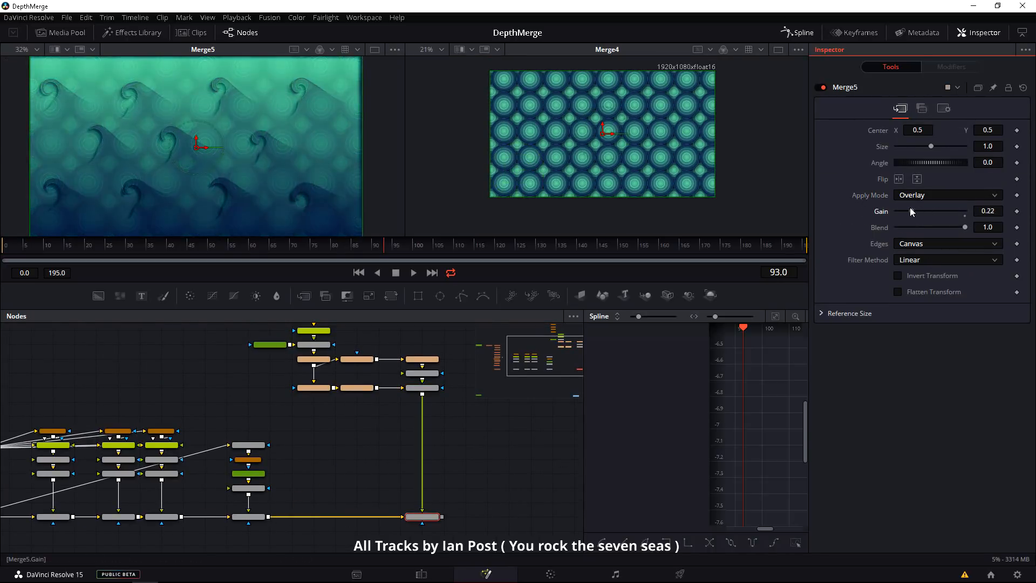
pyautogui.click(216, 351)
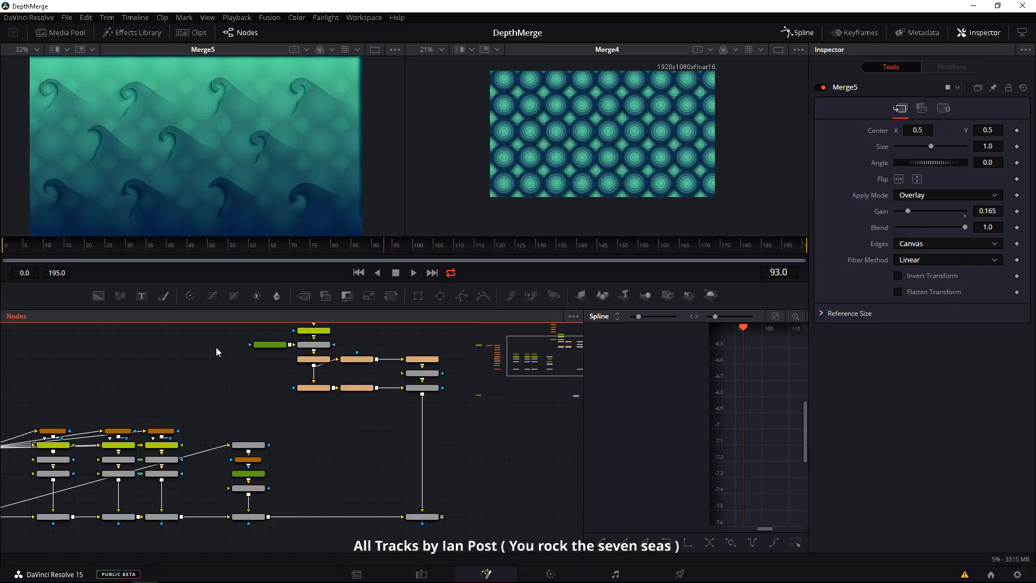
# Step: Insert a DVE node between Merge4 and Merge5 and view its output
pyautogui.scroll(2, 405, 397)
pyautogui.moveTo(405, 397); pyautogui.dragTo(358, 426)
pyautogui.click(380, 411)
pyautogui.hotkey('shift', 'space')
pyautogui.write('dve')
pyautogui.press('Return')
pyautogui.press('2')
# Step: Tilt the disc pattern in DVE1 with X Rotation -52.2, Z Move 0.612 and center Y 0.675213
pyautogui.moveTo(906, 244); pyautogui.dragTo(898, 211)
pyautogui.click(931, 249)
pyautogui.moveTo(904, 146); pyautogui.dragTo(900, 146)
pyautogui.moveTo(603, 125); pyautogui.dragTo(603, 104)
pyautogui.moveTo(900, 147); pyautogui.dragTo(900, 147)
pyautogui.moveTo(602, 103); pyautogui.dragTo(591, 97)
pyautogui.moveTo(900, 147); pyautogui.dragTo(901, 148)
# Step: Set the Size of both Transform1 and Transform1_1 to 0.25
pyautogui.click(231, 412)
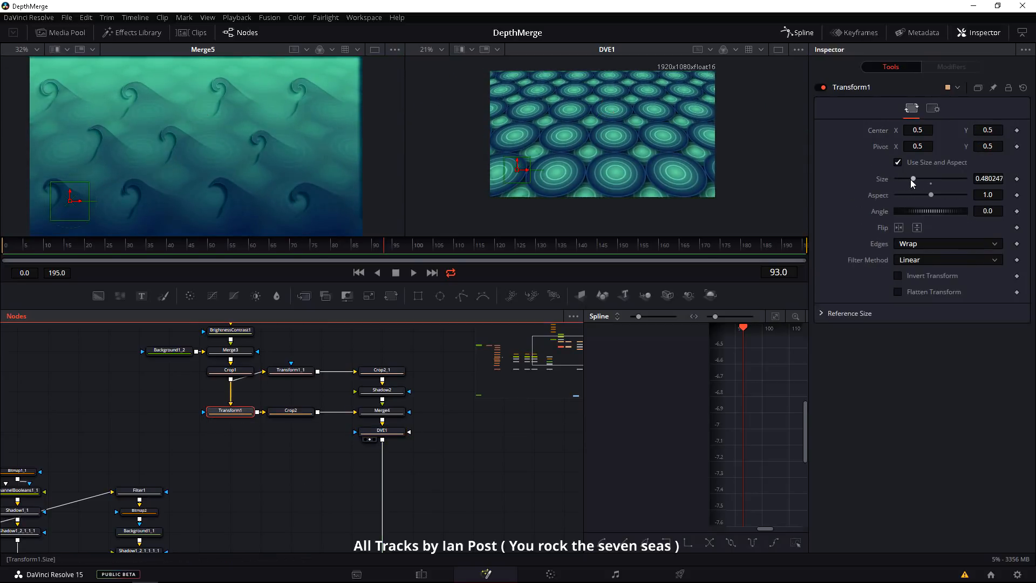
pyautogui.moveTo(911, 183); pyautogui.dragTo(908, 182)
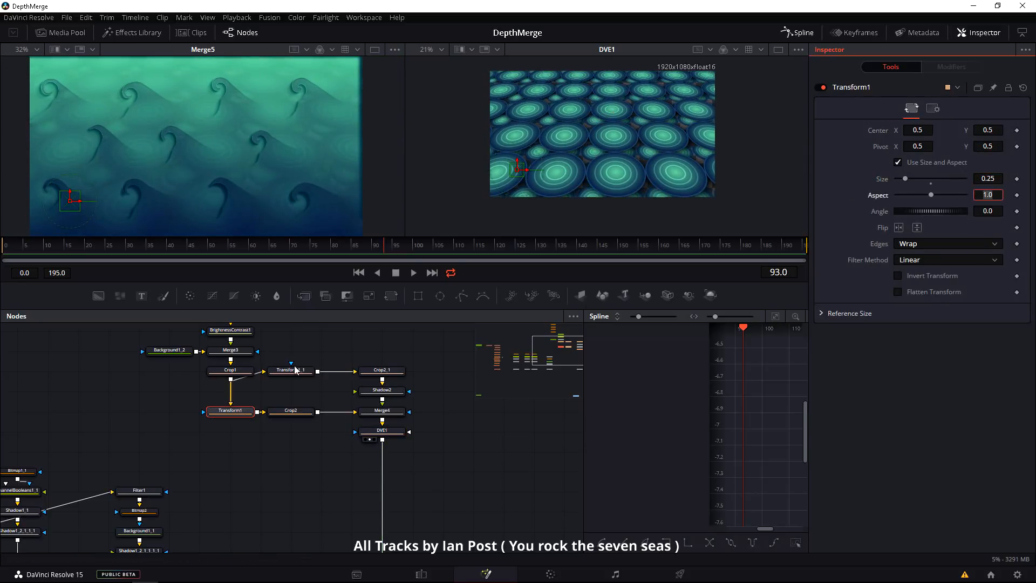
pyautogui.write('0.25')
pyautogui.press('Tab')
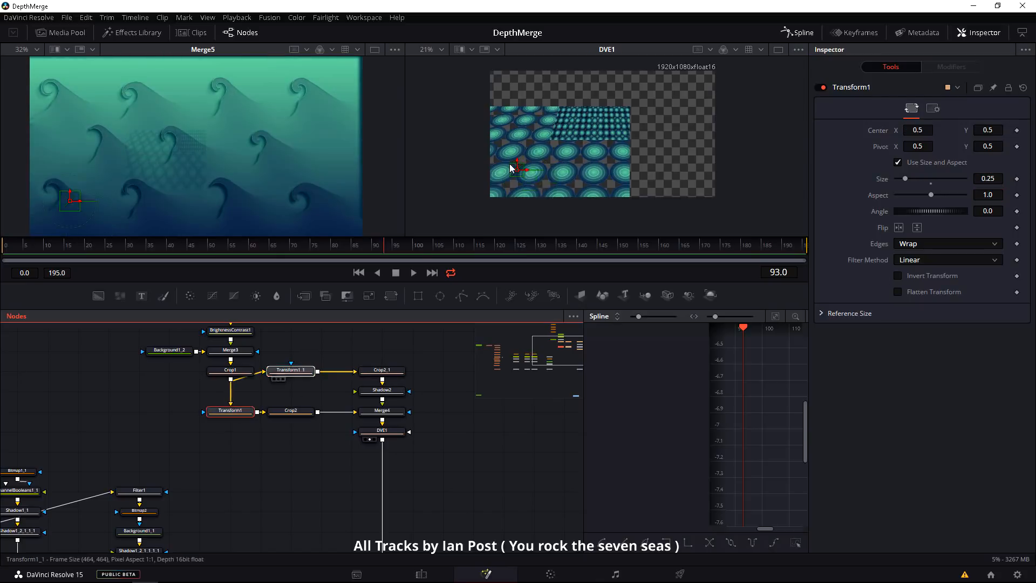
# Step: Rebuild Merge4 between Crop2 and DVE1 with Shadow2 as its foreground, and try Wrap edges on it
pyautogui.click(382, 411)
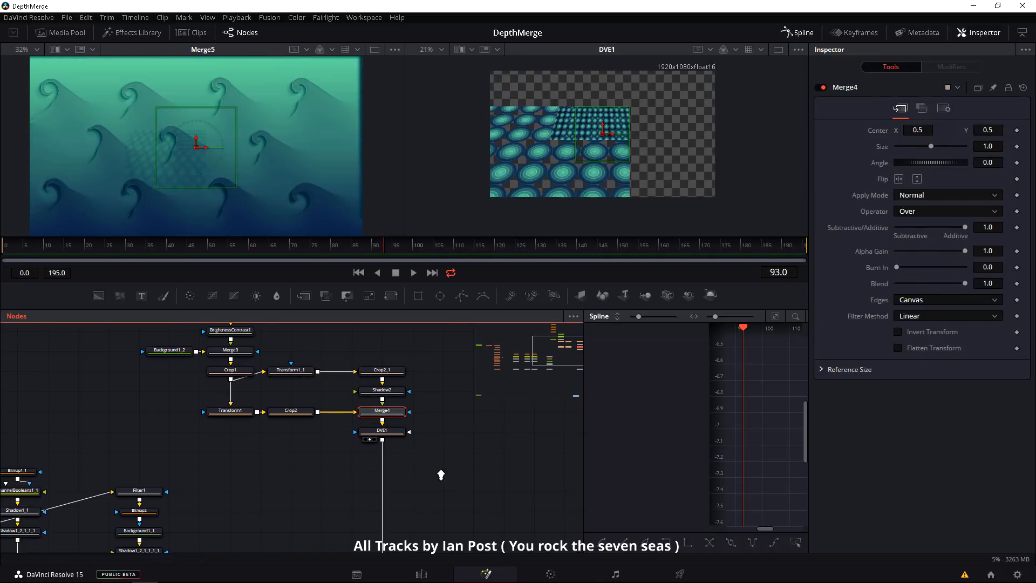
pyautogui.scroll(3, 440, 475)
pyautogui.click(356, 357)
pyautogui.press('2')
pyautogui.click(334, 390)
pyautogui.press('Delete')
pyautogui.hotkey('shift', 'space')
pyautogui.write('mer')
pyautogui.press('Return')
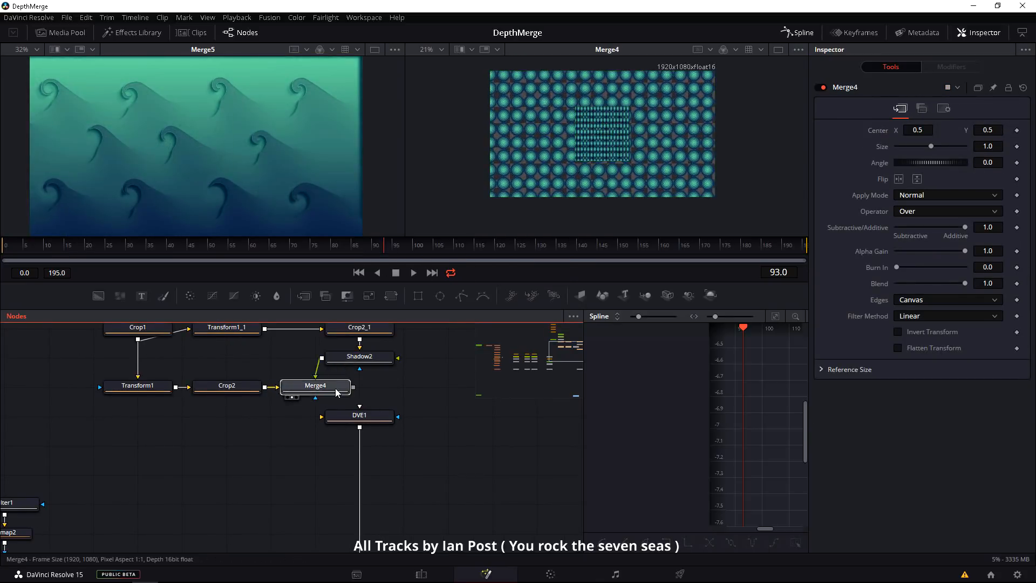
pyautogui.click(905, 323)
pyautogui.moveTo(398, 388); pyautogui.dragTo(361, 415)
pyautogui.scroll(5, 578, 129)
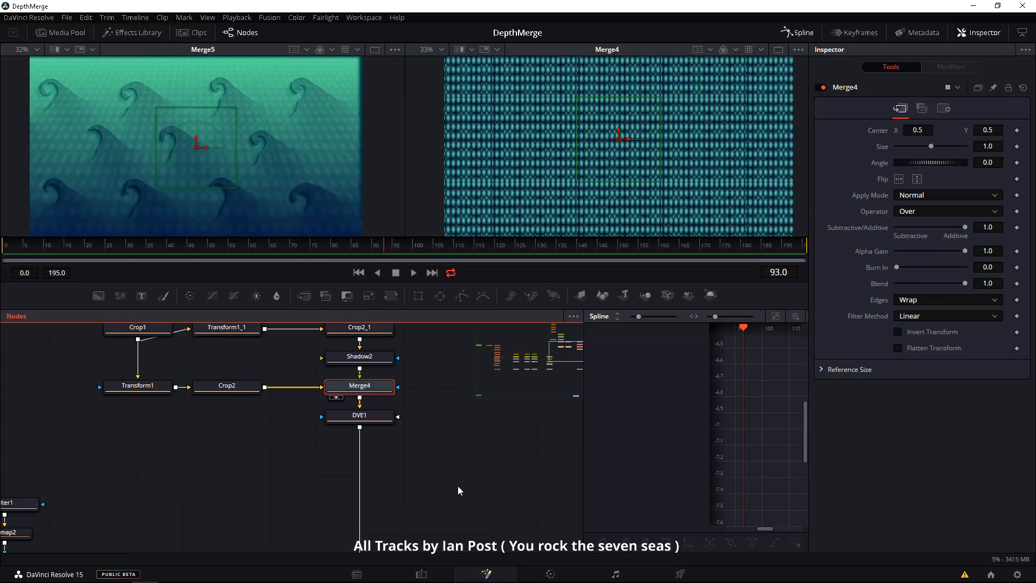
# Step: Set Merge4's Edges back to Canvas and view Crop2's output
pyautogui.click(948, 300)
pyautogui.click(912, 312)
pyautogui.click(204, 398)
pyautogui.scroll(-6, 493, 178)
# Step: Add a note reading "WTF?" below DVE1 and delete it again
pyautogui.click(400, 435)
pyautogui.hotkey('shift', 'space')
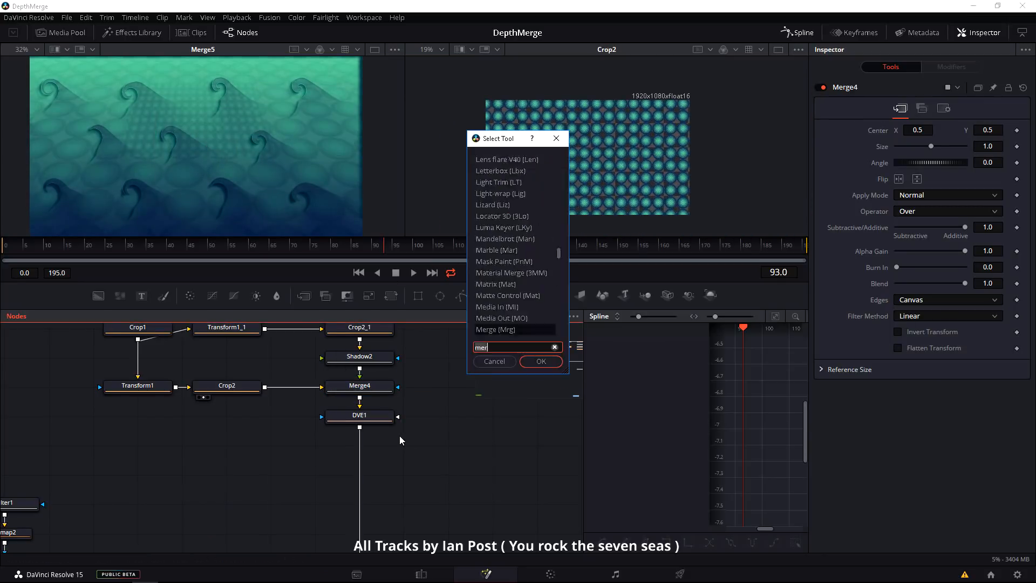
pyautogui.write('note')
pyautogui.press('Return')
pyautogui.scroll(1, 426, 470)
pyautogui.moveTo(350, 462); pyautogui.dragTo(290, 443)
pyautogui.doubleClick(339, 439)
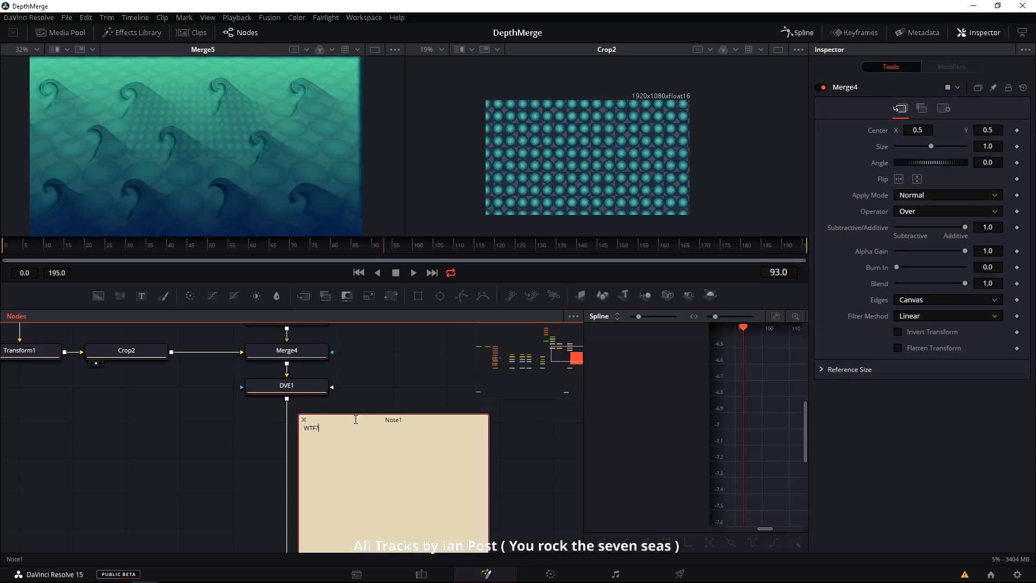
pyautogui.moveTo(356, 419); pyautogui.dragTo(457, 452)
pyautogui.click(404, 452)
pyautogui.press('Delete')
# Step: Link Transform1_1's Size to Transform1 with the expression Transform1.Size
pyautogui.moveTo(389, 418); pyautogui.dragTo(458, 261)
pyautogui.click(229, 360)
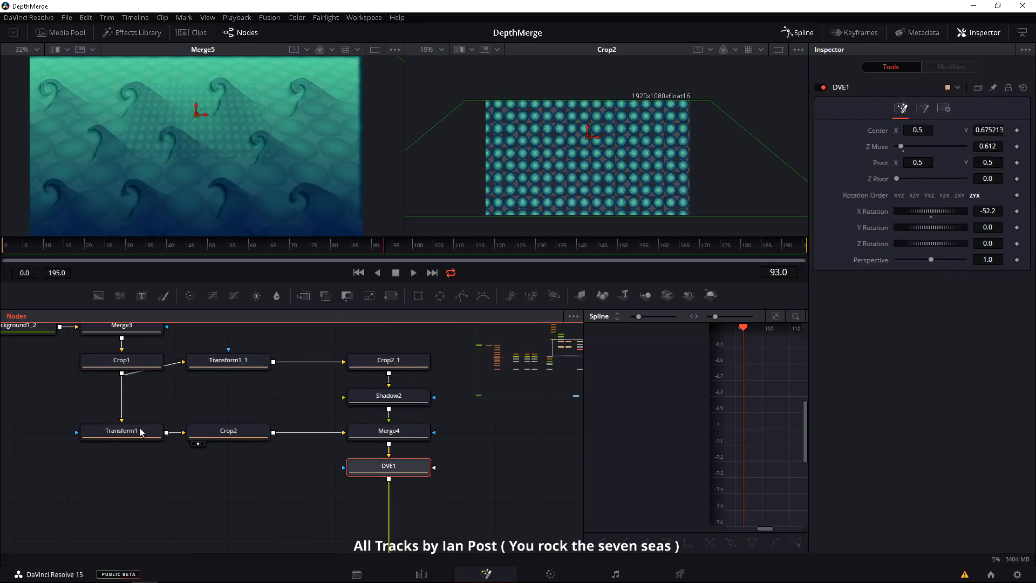
pyautogui.click(122, 430)
pyautogui.scroll(-2, 901, 401)
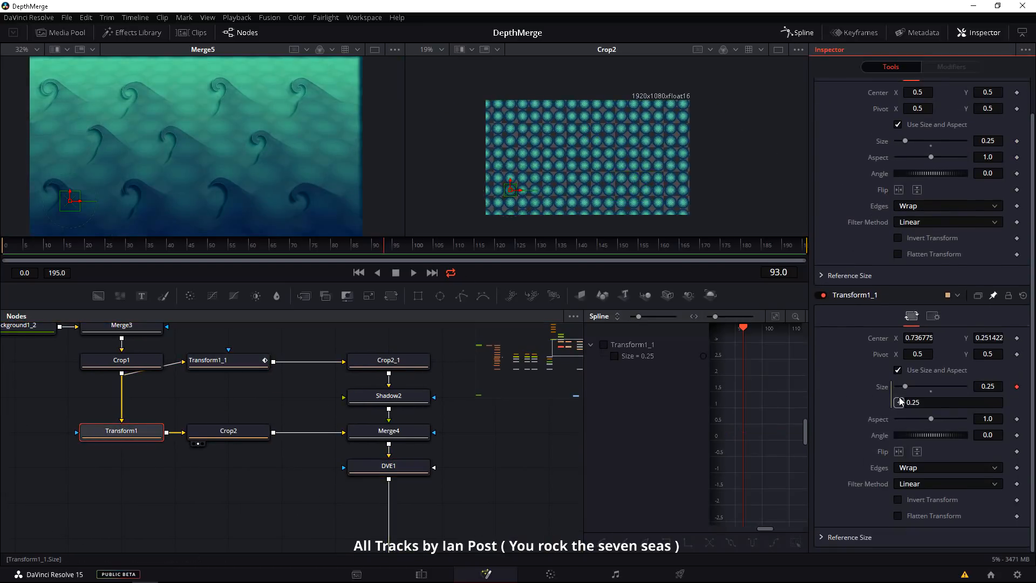
pyautogui.scroll(1, 994, 92)
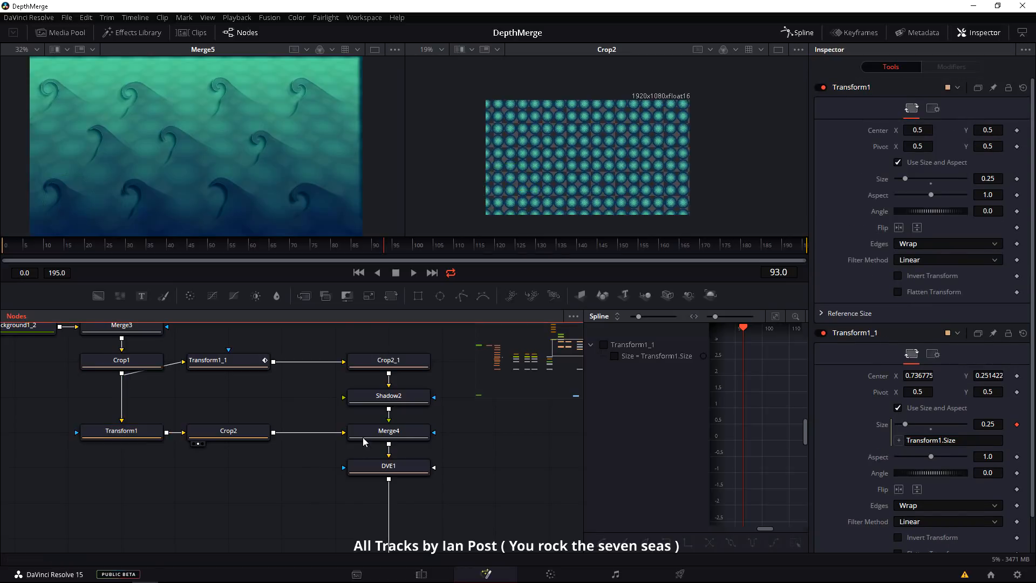
# Step: Try shifting the second disc pattern in Transform1_1 to center X 0.822862 and rotating it to -44.3
pyautogui.click(358, 444)
pyautogui.click(238, 364)
pyautogui.moveTo(524, 203)
pyautogui.mouseDown()
pyautogui.moveTo(532, 222)
pyautogui.moveTo(529, 214)
pyautogui.mouseUp()
pyautogui.hotkey('ctrl', 'z')
pyautogui.scroll(5, 533, 219)
pyautogui.moveTo(912, 229); pyautogui.dragTo(901, 229)
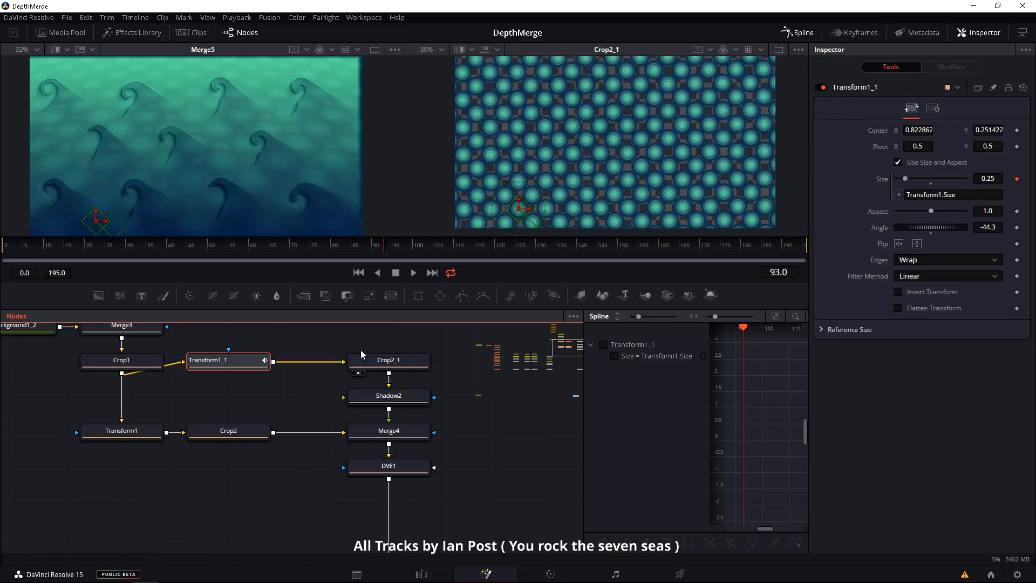
# Step: Try adding a copy of SetDomain1 after Crop2_1 and view Merge4's output
pyautogui.click(229, 431)
pyautogui.press('2')
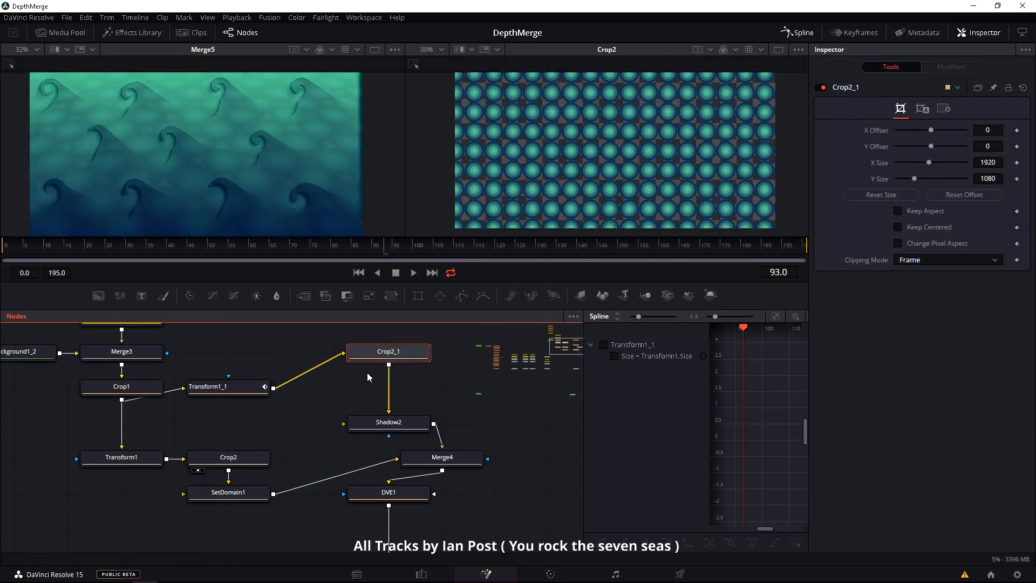
pyautogui.hotkey('ctrl', 'v')
pyautogui.click(358, 484)
# Step: Reposition the second disc pattern in Transform1_1 to center X 0.871626, Y 0.139921
pyautogui.click(121, 446)
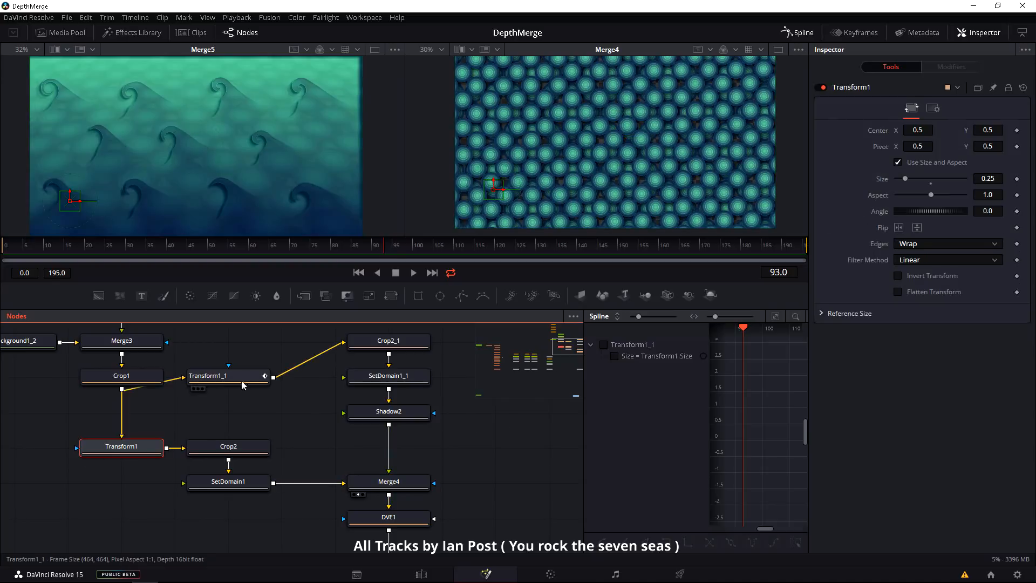
pyautogui.click(226, 376)
pyautogui.moveTo(530, 211); pyautogui.dragTo(521, 211)
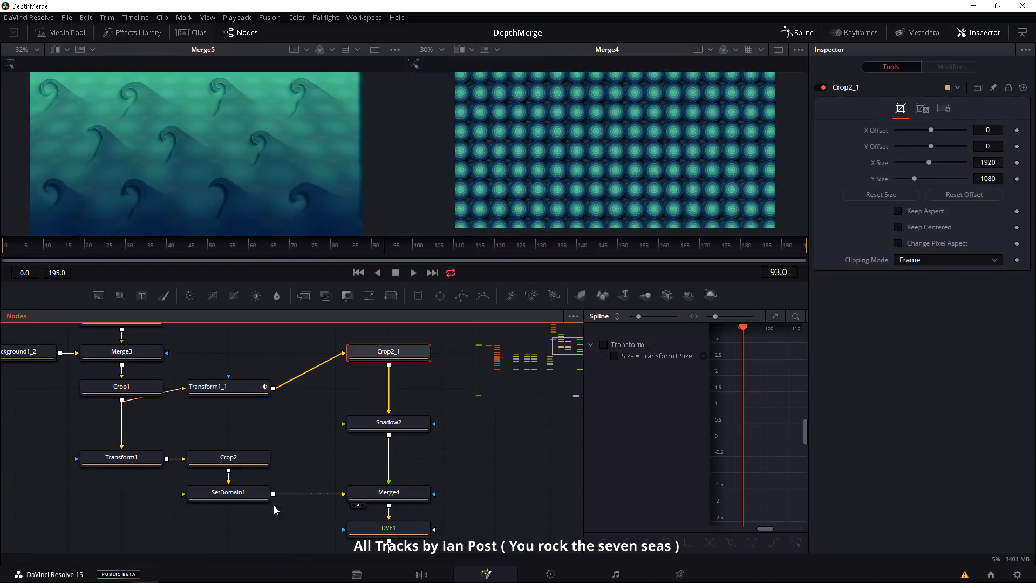
pyautogui.moveTo(518, 209); pyautogui.dragTo(523, 218)
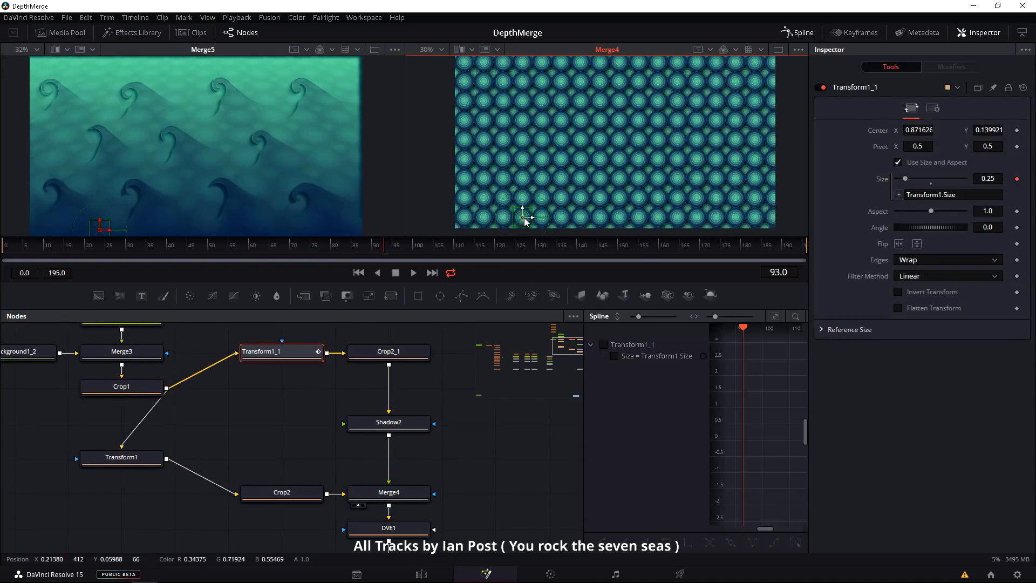
# Step: View DVE1's output, try adding a Set tool after it, and lower Merge5's gain
pyautogui.moveTo(388, 523); pyautogui.dragTo(357, 451)
pyautogui.moveTo(357, 455); pyautogui.dragTo(483, 157)
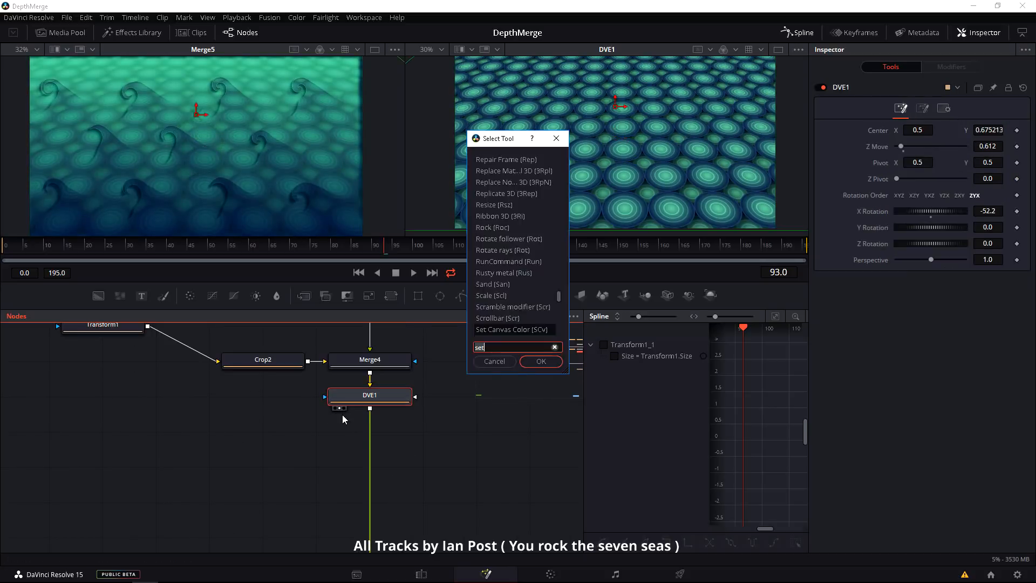
pyautogui.press('Return')
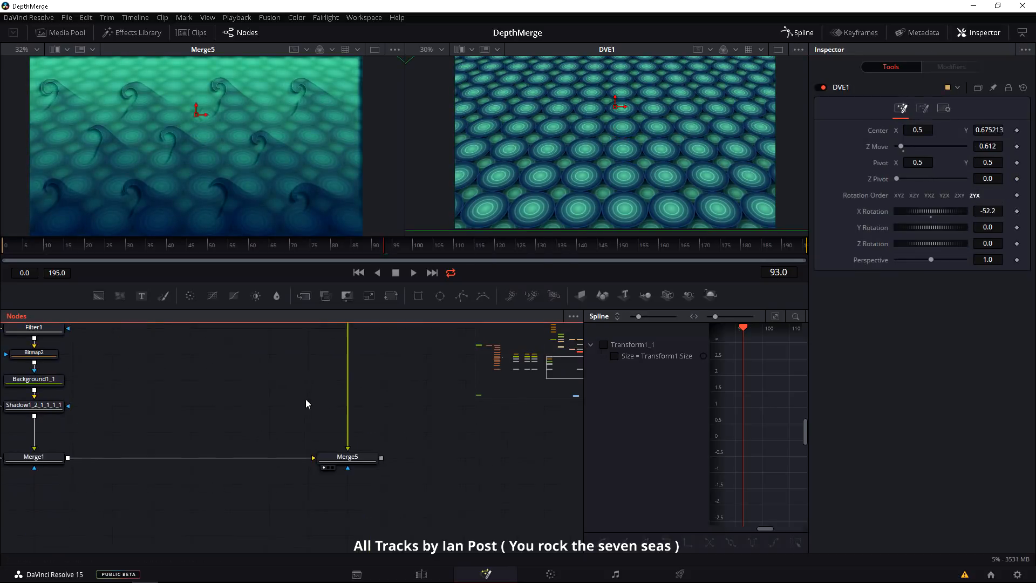
pyautogui.moveTo(965, 211); pyautogui.dragTo(910, 211)
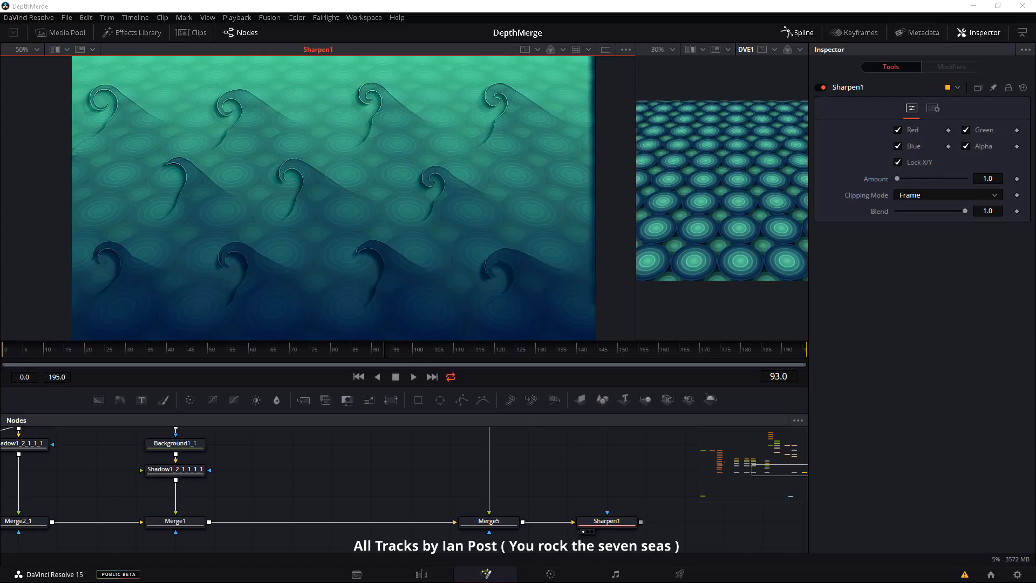
# Step: Merge the grunge.jpg clip into the chain between Merge5 and Sharpen1 and view the new merge's output
pyautogui.moveTo(572, 467); pyautogui.dragTo(572, 469)
pyautogui.moveTo(569, 470); pyautogui.dragTo(421, 270)
pyautogui.moveTo(452, 520); pyautogui.dragTo(412, 520)
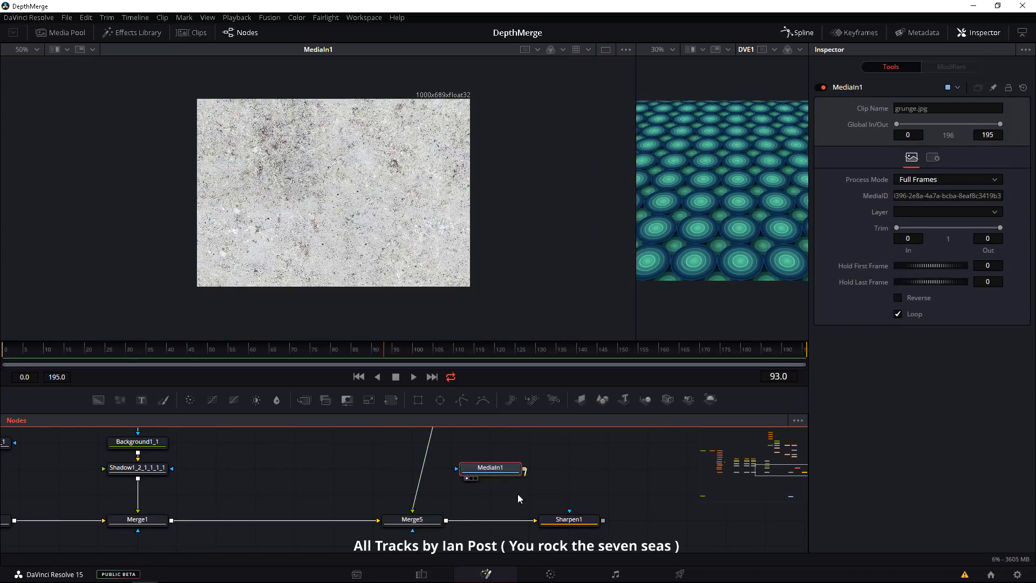
pyautogui.moveTo(490, 479); pyautogui.dragTo(446, 520)
pyautogui.moveTo(490, 520); pyautogui.dragTo(410, 270)
# Step: Enlarge the grunge in Merge6 to size 2.0384, set its apply mode to Overlay and its gain to 0.189
pyautogui.scroll(-3, 352, 241)
pyautogui.moveTo(931, 146); pyautogui.dragTo(940, 146)
pyautogui.click(948, 196)
pyautogui.click(917, 254)
pyautogui.moveTo(965, 211); pyautogui.dragTo(909, 211)
pyautogui.click(344, 490)
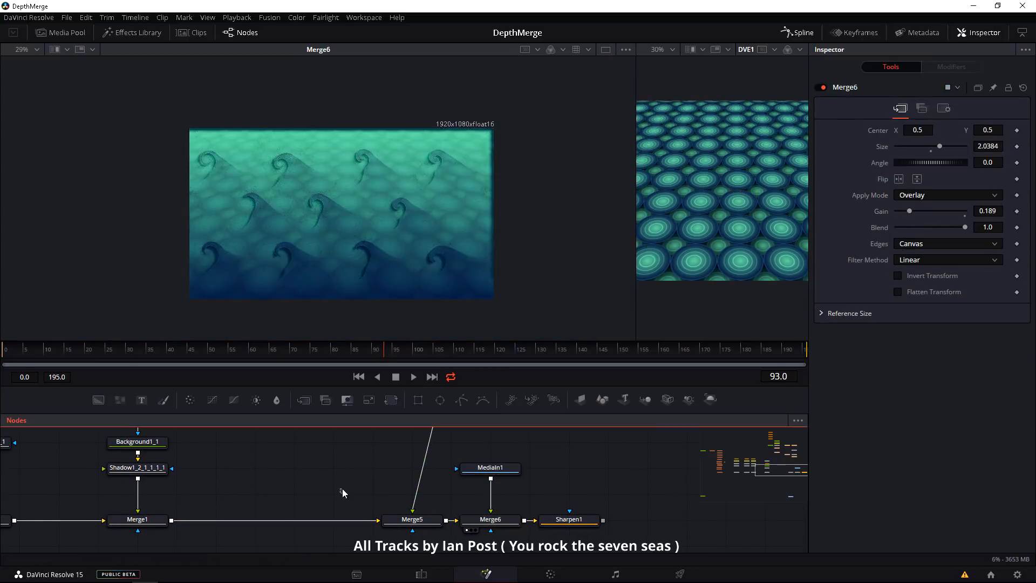
# Step: Examine the sharpened final composite, and compare it with the output of the last Vortex node in the wave chain
pyautogui.scroll(4, 431, 249)
pyautogui.moveTo(553, 496); pyautogui.dragTo(324, 259)
pyautogui.scroll(1, 230, 270)
pyautogui.scroll(-2, 276, 456)
pyautogui.moveTo(275, 456); pyautogui.dragTo(343, 462)
pyautogui.moveTo(281, 494); pyautogui.dragTo(421, 491)
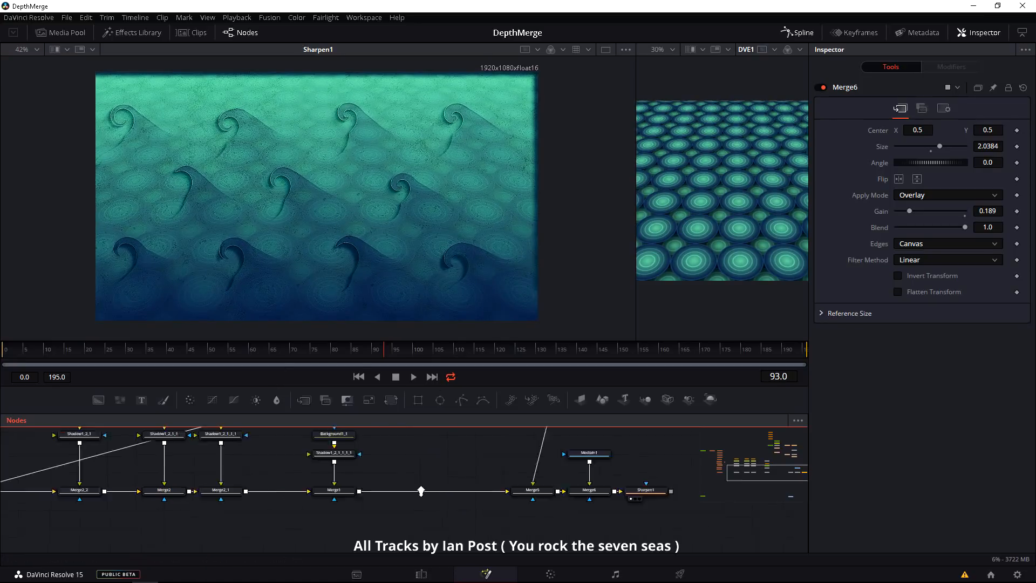
pyautogui.scroll(-3, 437, 493)
pyautogui.moveTo(350, 340); pyautogui.dragTo(348, 300)
pyautogui.scroll(2, 216, 397)
pyautogui.click(304, 461)
pyautogui.click(188, 462)
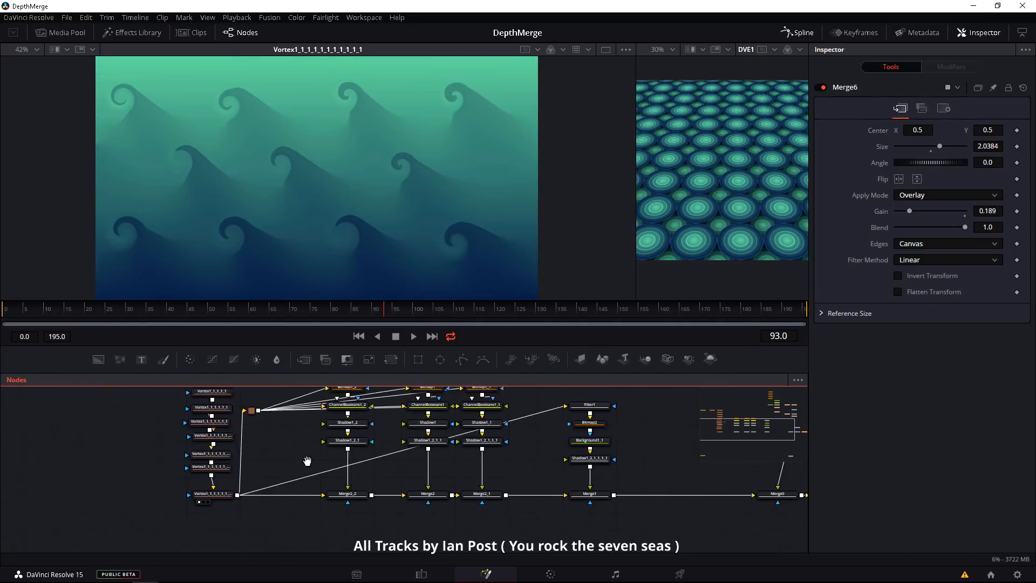
# Step: Move Bitmap1_2 clear of the other nodes, widen the second viewer and add an AlphaEdgeCCv macro after the bitmap
pyautogui.moveTo(308, 462); pyautogui.dragTo(310, 532)
pyautogui.moveTo(349, 456); pyautogui.dragTo(349, 421)
pyautogui.click(342, 428)
pyautogui.moveTo(636, 236); pyautogui.dragTo(403, 234)
pyautogui.hotkey('shift', 'space')
pyautogui.write('ed')
pyautogui.doubleClick(513, 236)
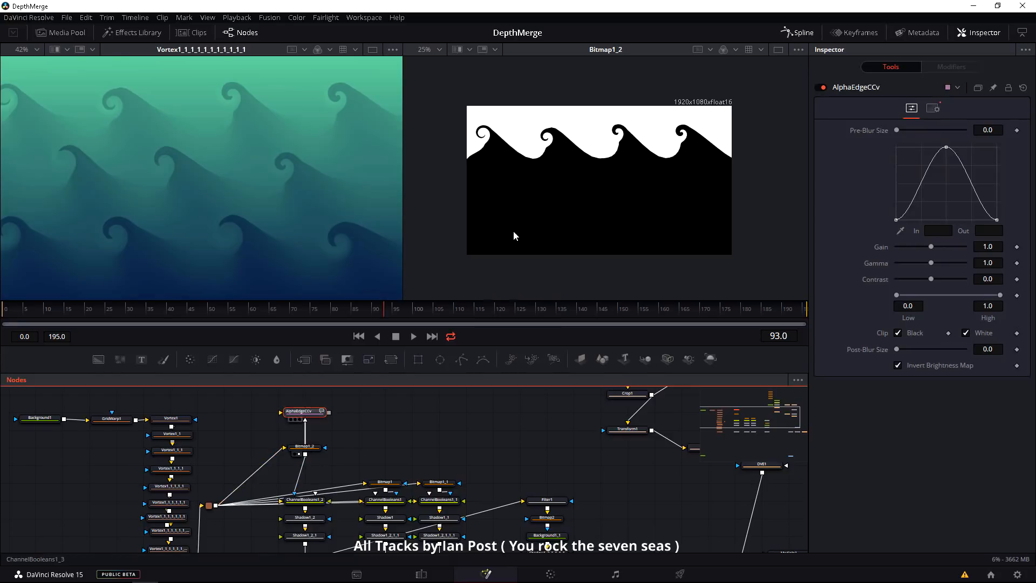
# Step: View AlphaEdgeCCv in the second viewer and place it below Merge2_2 in the main chain
pyautogui.press('2')
pyautogui.moveTo(302, 411); pyautogui.dragTo(303, 539)
pyautogui.scroll(4, 574, 116)
pyautogui.moveTo(302, 539); pyautogui.dragTo(301, 515)
pyautogui.click(289, 473)
pyautogui.moveTo(289, 451); pyautogui.dragTo(261, 451)
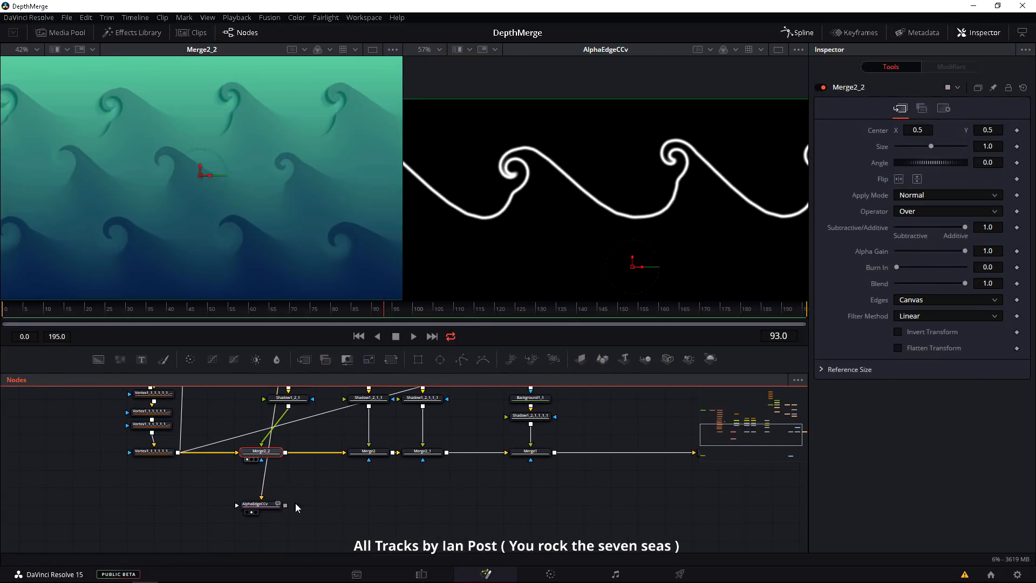
# Step: Add a Brightness/Contrast node after Merge2_2 masked by AlphaEdgeCCv and raise its gain to 1.092
pyautogui.hotkey('shift', 'space')
pyautogui.write('br')
pyautogui.press('Return')
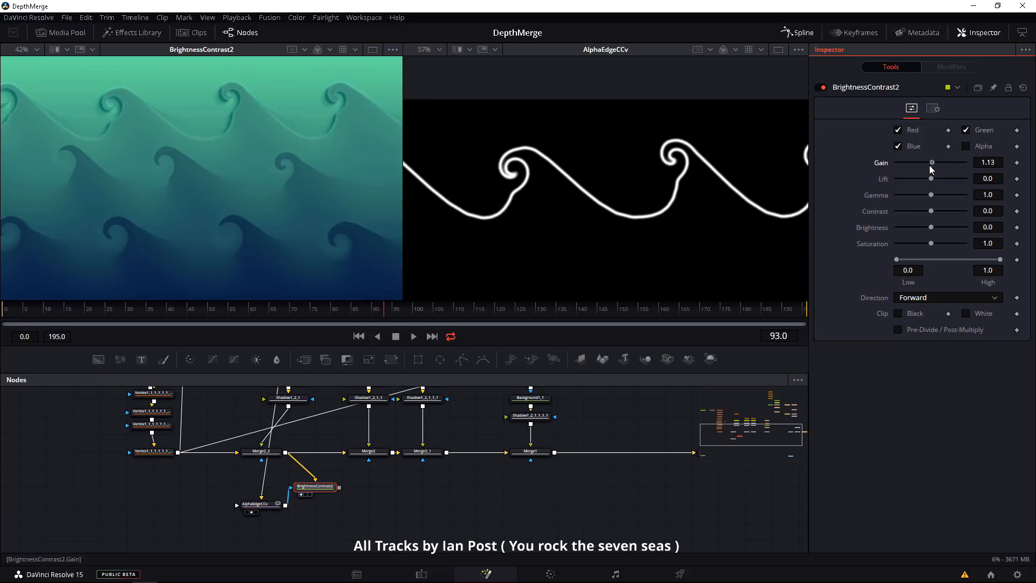
pyautogui.click(257, 503)
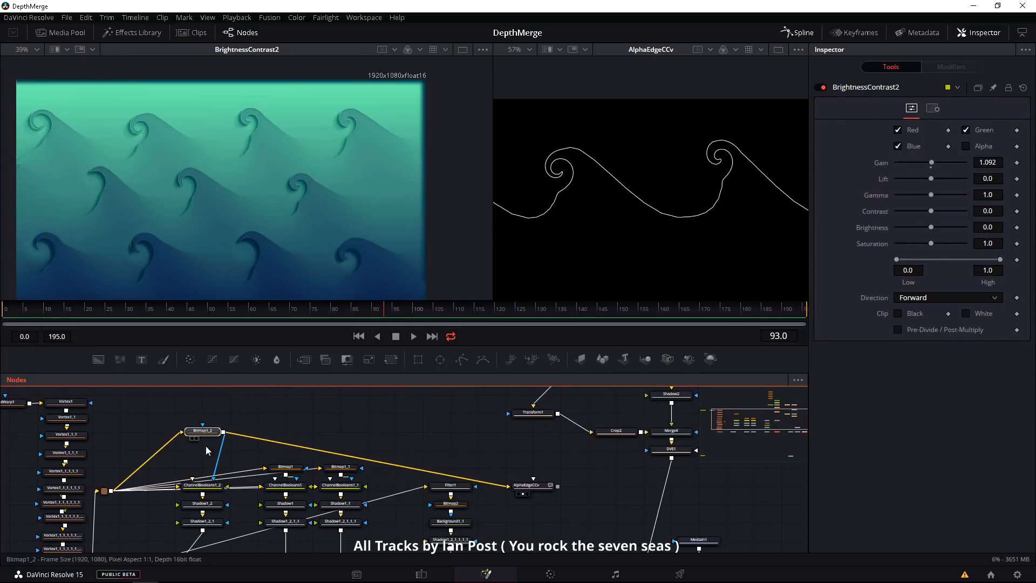
# Step: Chain AlphaEdgeCCv copies and Bitmap nodes to combine the wave edges, and route Bitmap3_1_1 into BrightnessContrast2 as its mask
pyautogui.moveTo(203, 431); pyautogui.dragTo(202, 413)
pyautogui.press('2')
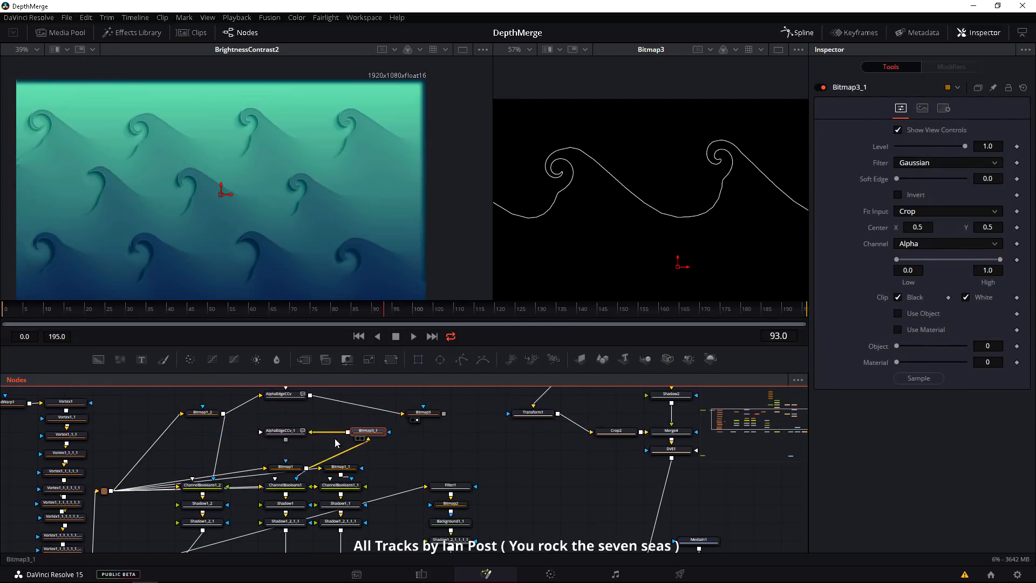
pyautogui.moveTo(310, 432); pyautogui.dragTo(375, 450)
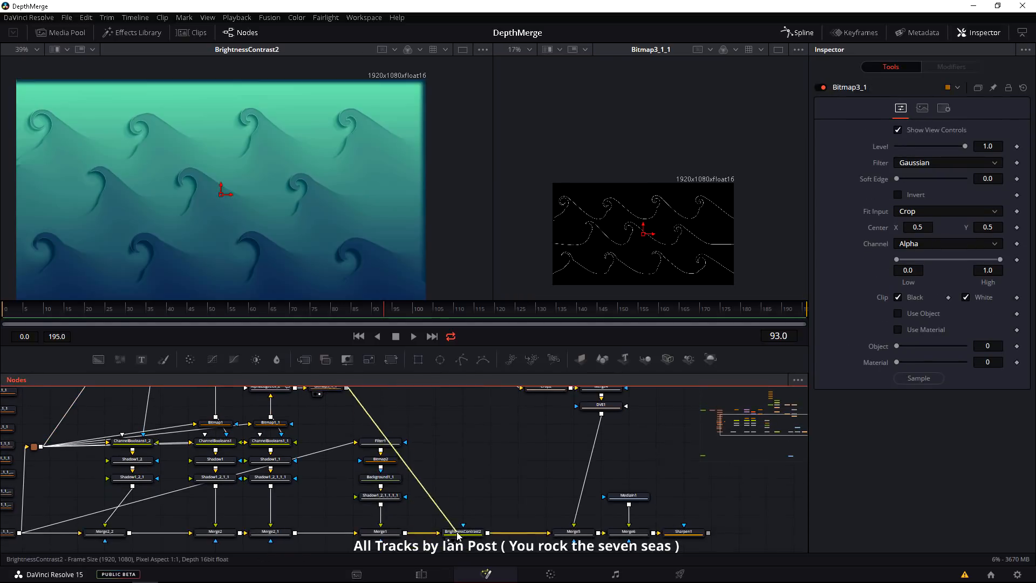
pyautogui.moveTo(346, 388); pyautogui.dragTo(463, 413)
pyautogui.click(463, 412)
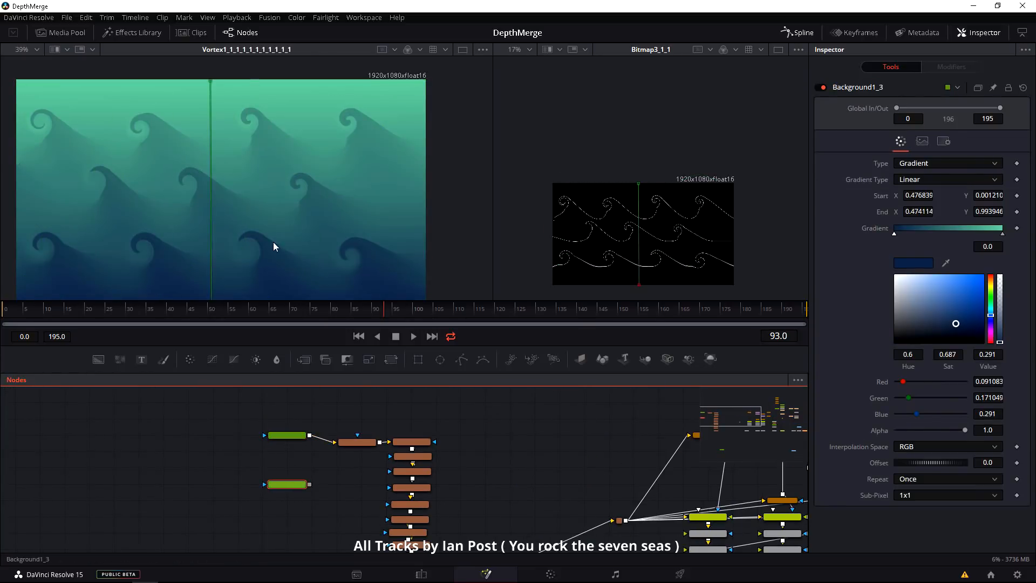
# Step: View Background1_3 and add colour stops along its gradient to form alternating dark blue, teal and light green bands
pyautogui.press('1')
pyautogui.click(918, 233)
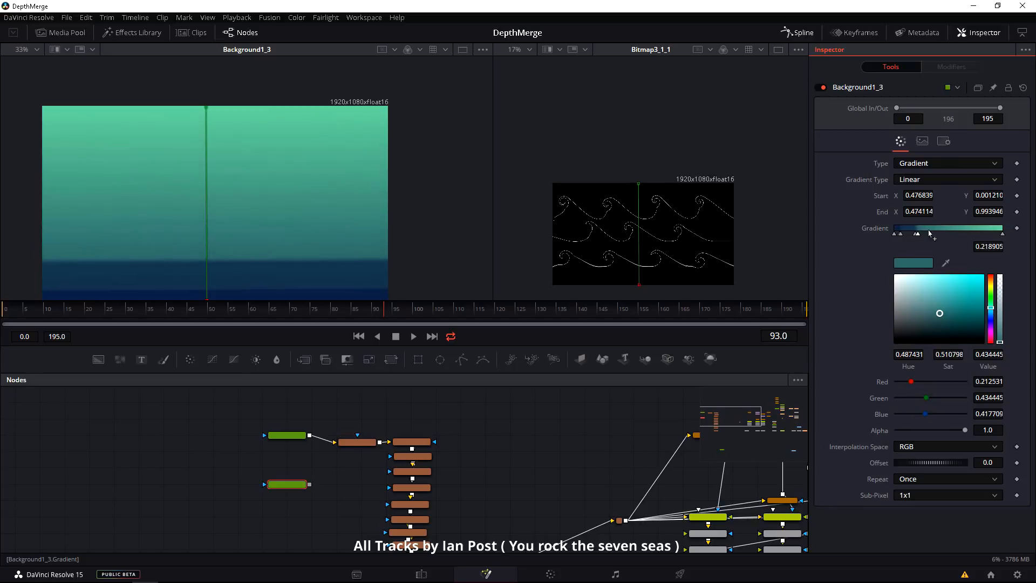
pyautogui.click(960, 233)
pyautogui.click(973, 234)
pyautogui.click(987, 233)
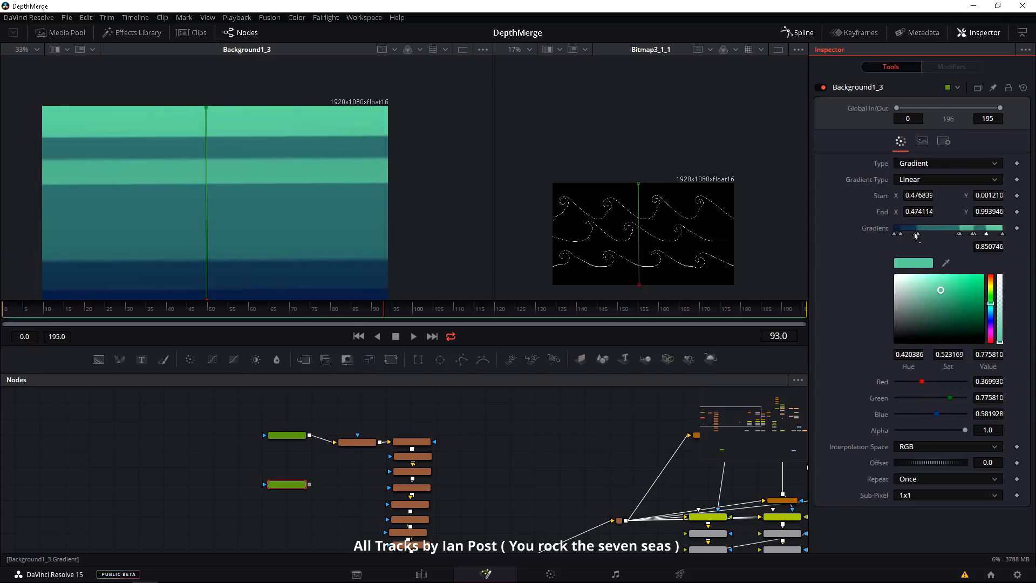
pyautogui.click(934, 233)
pyautogui.moveTo(954, 233); pyautogui.dragTo(946, 234)
# Step: Attach a copy of GridWarp1 after Background1_3 and view the warped bands
pyautogui.scroll(2, 350, 430)
pyautogui.moveTo(362, 433); pyautogui.dragTo(371, 425)
pyautogui.hotkey('ctrl', 'c')
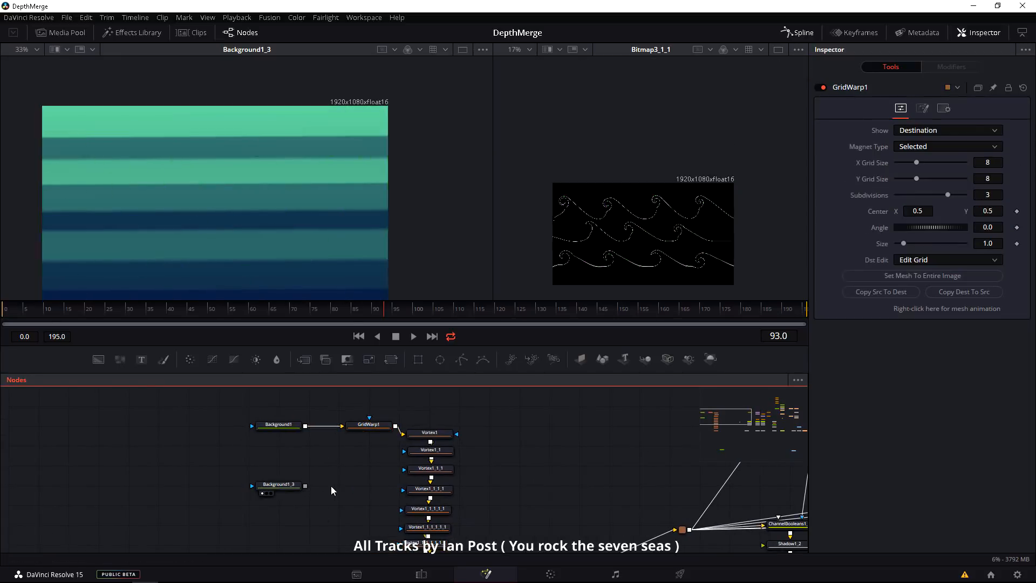
pyautogui.click(281, 485)
pyautogui.hotkey('ctrl', 'v')
pyautogui.press('1')
# Step: Make Background1_3's gradient repeat, shorten it to end at about Y 0.445, and recolour its first stop teal
pyautogui.click(268, 466)
pyautogui.moveTo(206, 106); pyautogui.dragTo(205, 198)
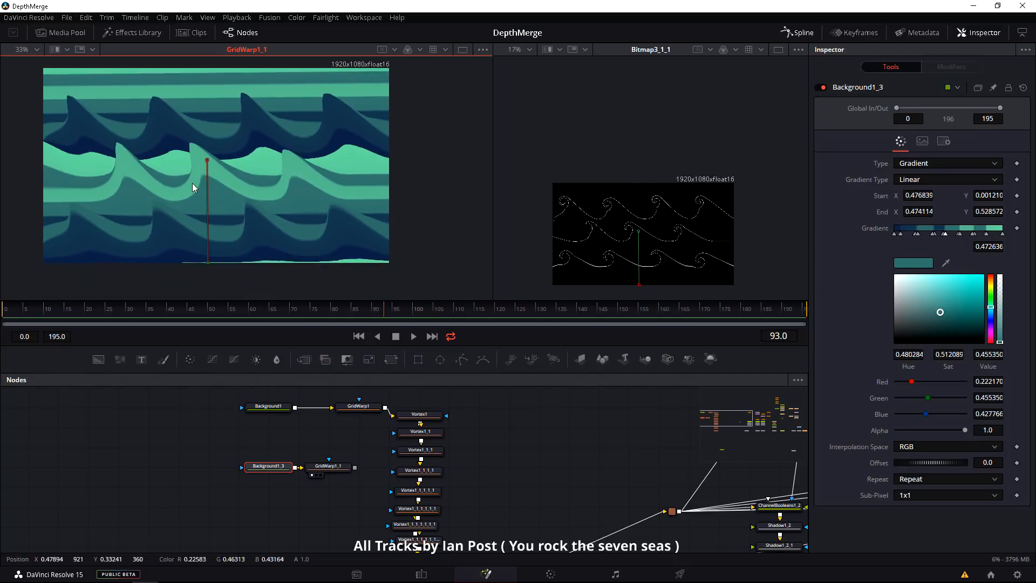
pyautogui.moveTo(207, 160); pyautogui.dragTo(208, 175)
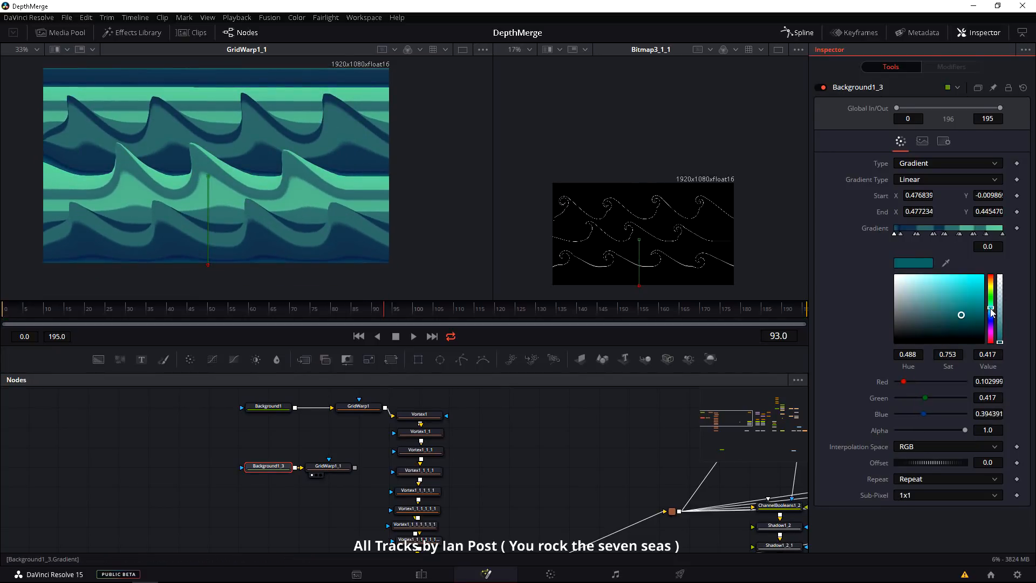
pyautogui.moveTo(956, 323); pyautogui.dragTo(956, 316)
pyautogui.moveTo(991, 315); pyautogui.dragTo(991, 311)
# Step: Copy the whole chain of Vortex nodes, attach the copy after GridWarp1_1 and view its last node
pyautogui.moveTo(241, 484); pyautogui.dragTo(346, 427)
pyautogui.moveTo(308, 440); pyautogui.dragTo(247, 440)
pyautogui.click(280, 489)
pyautogui.scroll(-2, 280, 489)
pyautogui.moveTo(410, 394); pyautogui.dragTo(346, 531)
pyautogui.hotkey('ctrl', 'c')
pyautogui.hotkey('ctrl', 'v')
pyautogui.moveTo(286, 474); pyautogui.dragTo(338, 531)
pyautogui.moveTo(312, 373); pyautogui.dragTo(367, 373)
pyautogui.scroll(2, 312, 410)
pyautogui.press('1')
pyautogui.click(289, 412)
pyautogui.moveTo(291, 450); pyautogui.dragTo(302, 478)
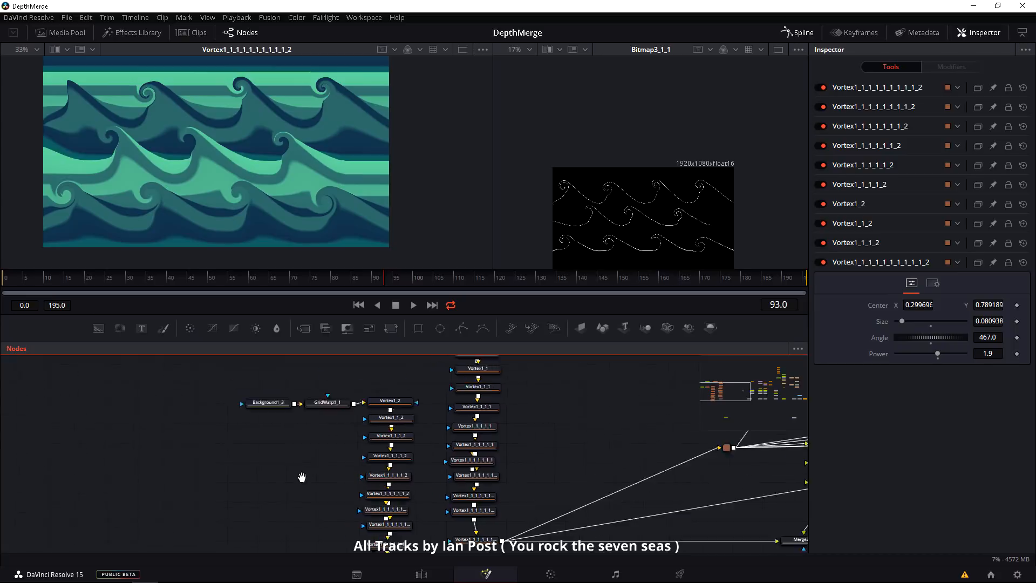
# Step: Add a Bitmap mask after the last copied Vortex node and view it
pyautogui.moveTo(335, 515); pyautogui.dragTo(300, 451)
pyautogui.click(398, 499)
pyautogui.hotkey('shift', 'space')
pyautogui.write('bitm')
pyautogui.press('Return')
pyautogui.moveTo(397, 499); pyautogui.dragTo(371, 477)
pyautogui.press('1')
# Step: Set Bitmap4's channel to Luminance with a low of 0.311 and high of 0.639, and place it below the Vortex copies
pyautogui.click(949, 244)
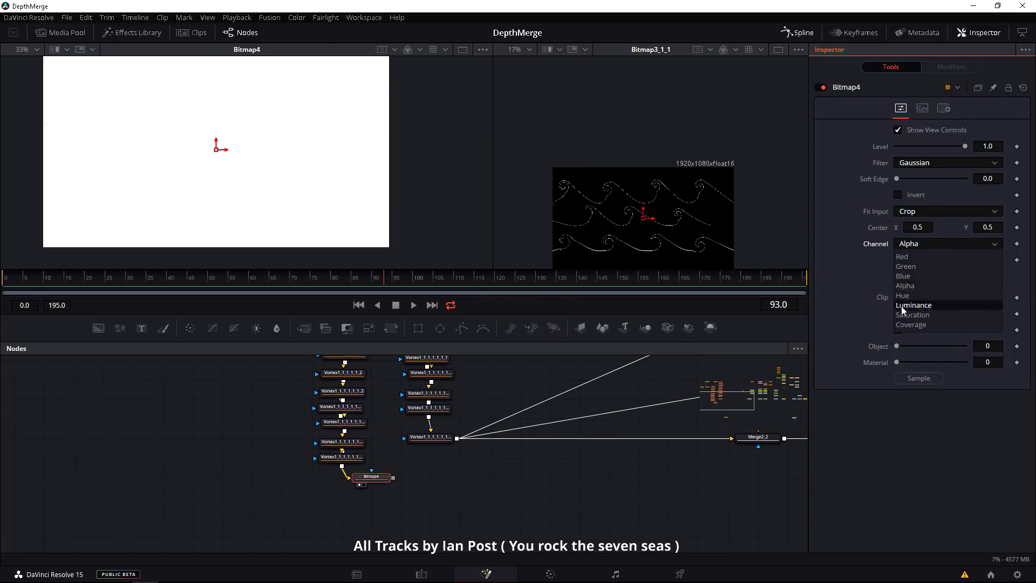
pyautogui.click(903, 306)
pyautogui.moveTo(897, 260); pyautogui.dragTo(932, 260)
pyautogui.moveTo(1000, 259); pyautogui.dragTo(960, 261)
pyautogui.moveTo(932, 259); pyautogui.dragTo(965, 262)
pyautogui.moveTo(365, 473); pyautogui.dragTo(335, 491)
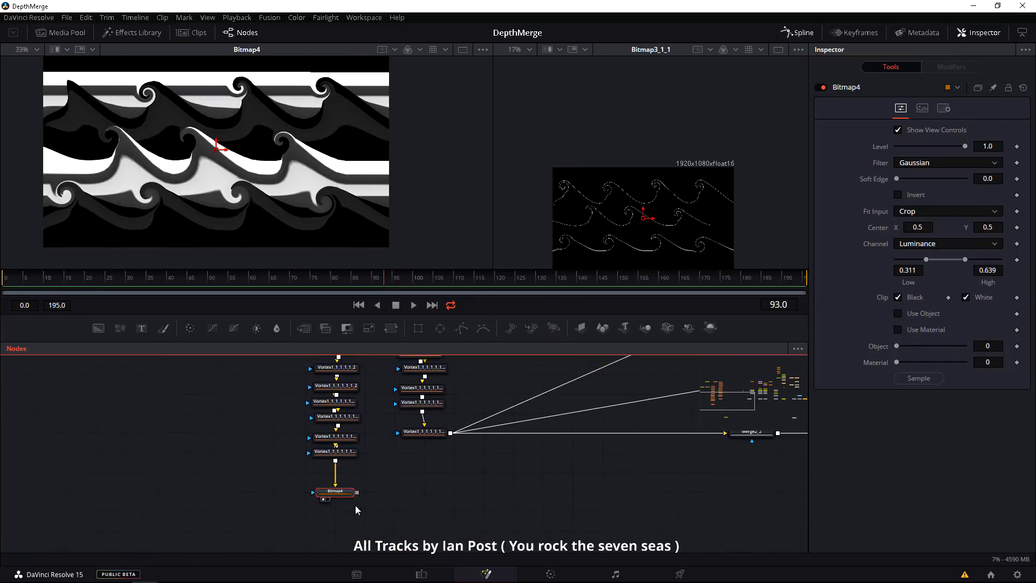
# Step: Duplicate the ChannelBooleans and two Shadow nodes, fed by the copied Vortex chain and Bitmap4, and view the last shadow
pyautogui.moveTo(642, 421); pyautogui.dragTo(410, 480)
pyautogui.moveTo(493, 389); pyautogui.dragTo(555, 442)
pyautogui.hotkey('ctrl', 'c')
pyautogui.click(277, 488)
pyautogui.hotkey('ctrl', 'v')
pyautogui.scroll(-3, 280, 518)
pyautogui.moveTo(217, 468); pyautogui.dragTo(276, 500)
pyautogui.scroll(3, 276, 500)
pyautogui.press('1')
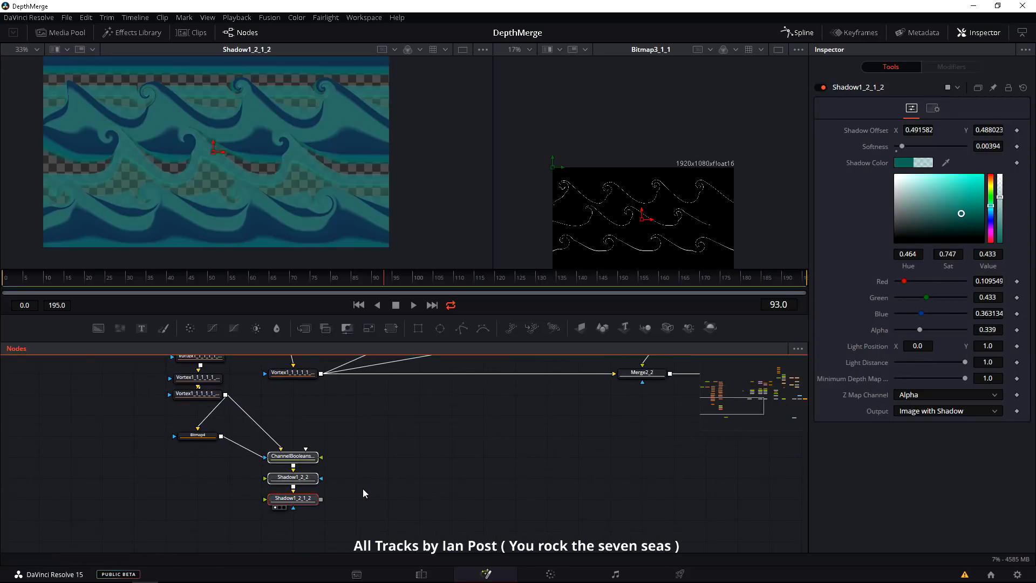
# Step: Tighten Bitmap4's luminance range to a low of 0.439 and a high of 0.561
pyautogui.click(198, 436)
pyautogui.moveTo(965, 260)
pyautogui.mouseDown()
pyautogui.moveTo(939, 260)
pyautogui.moveTo(957, 261)
pyautogui.mouseUp()
pyautogui.click(364, 425)
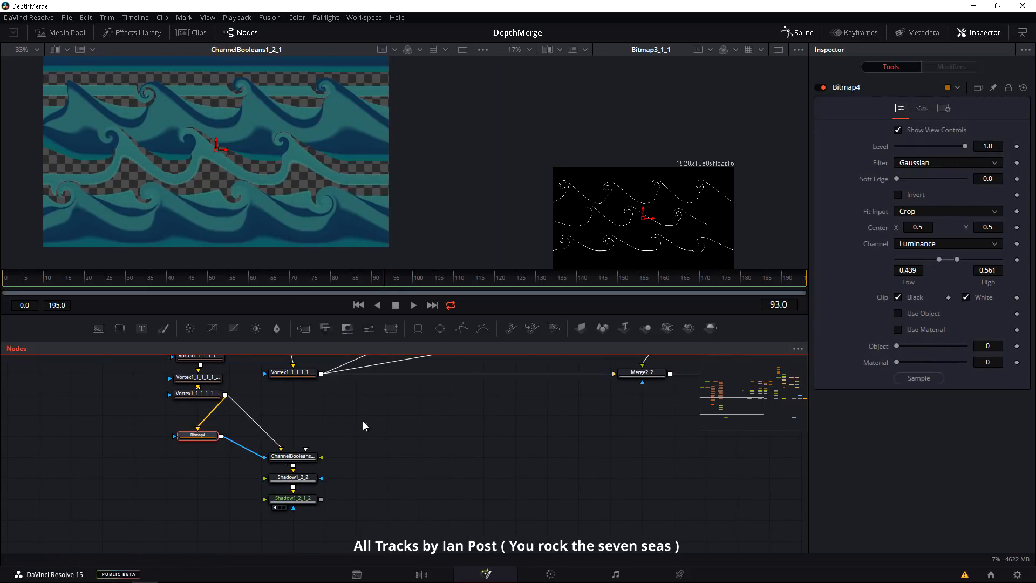
# Step: Move the duplicated shadow group below the main chain, merge its output over Merge1 and view the new merge
pyautogui.scroll(-3, 292, 516)
pyautogui.click(280, 389)
pyautogui.click(370, 398)
pyautogui.moveTo(216, 424); pyautogui.dragTo(276, 475)
pyautogui.moveTo(250, 439); pyautogui.dragTo(583, 437)
pyautogui.click(474, 388)
pyautogui.scroll(2, 261, 495)
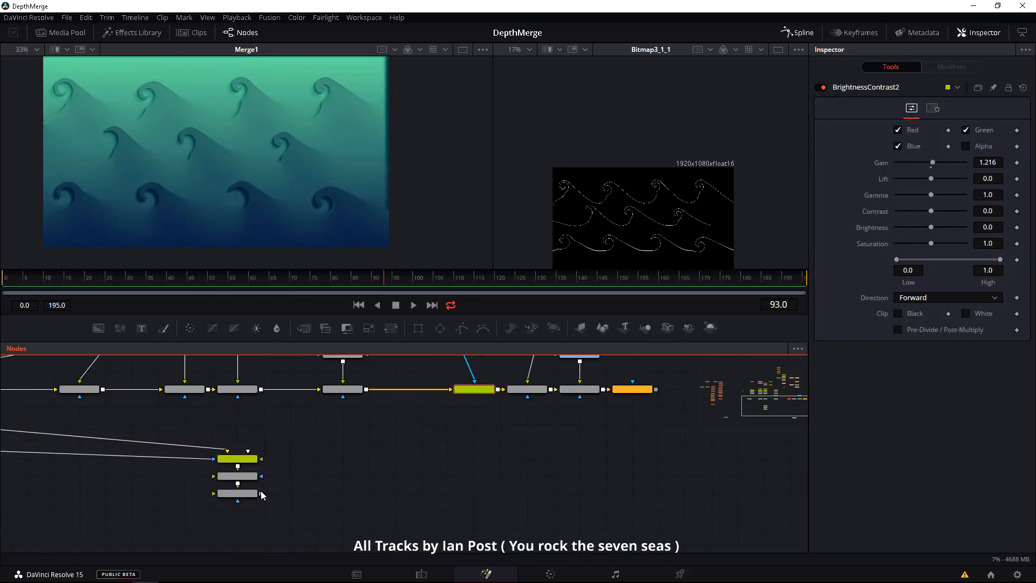
pyautogui.moveTo(262, 494); pyautogui.dragTo(365, 390)
pyautogui.scroll(2, 348, 452)
pyautogui.press('1')
# Step: Try different apply modes for Merge7, settle on Overlay and lower its gain
pyautogui.click(902, 211)
pyautogui.click(904, 196)
pyautogui.click(904, 218)
pyautogui.click(904, 195)
pyautogui.click(904, 247)
pyautogui.moveTo(965, 211); pyautogui.dragTo(914, 214)
# Step: Shorten Background1_3's gradient to end at about Y 0.1 so its bands repeat as narrow stripes
pyautogui.moveTo(250, 432); pyautogui.dragTo(320, 551)
pyautogui.click(137, 398)
pyautogui.click(208, 203)
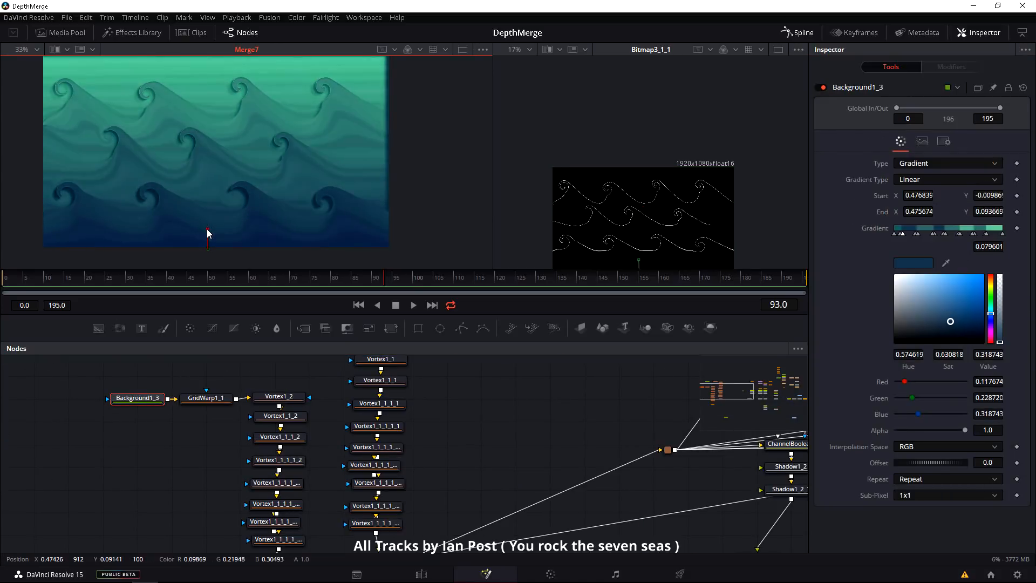
pyautogui.moveTo(208, 228); pyautogui.dragTo(208, 225)
# Step: Spread out the duplicated ChannelBooleans and Shadow nodes to make room between them, and view the group in the second viewer
pyautogui.scroll(-2, 508, 486)
pyautogui.moveTo(518, 540); pyautogui.dragTo(356, 432)
pyautogui.click(636, 488)
pyautogui.press('2')
pyautogui.scroll(2, 540, 480)
pyautogui.moveTo(381, 470); pyautogui.dragTo(286, 507)
pyautogui.moveTo(360, 486); pyautogui.dragTo(253, 448)
# Step: Insert a Filter node set to Emboss Over between the duplicated ChannelBooleans and Shadow1_2_2, and view it
pyautogui.hotkey('shift', 'space')
pyautogui.press('Return')
pyautogui.press('2')
pyautogui.click(913, 130)
pyautogui.click(902, 154)
pyautogui.scroll(3, 601, 215)
pyautogui.moveTo(270, 403); pyautogui.dragTo(335, 473)
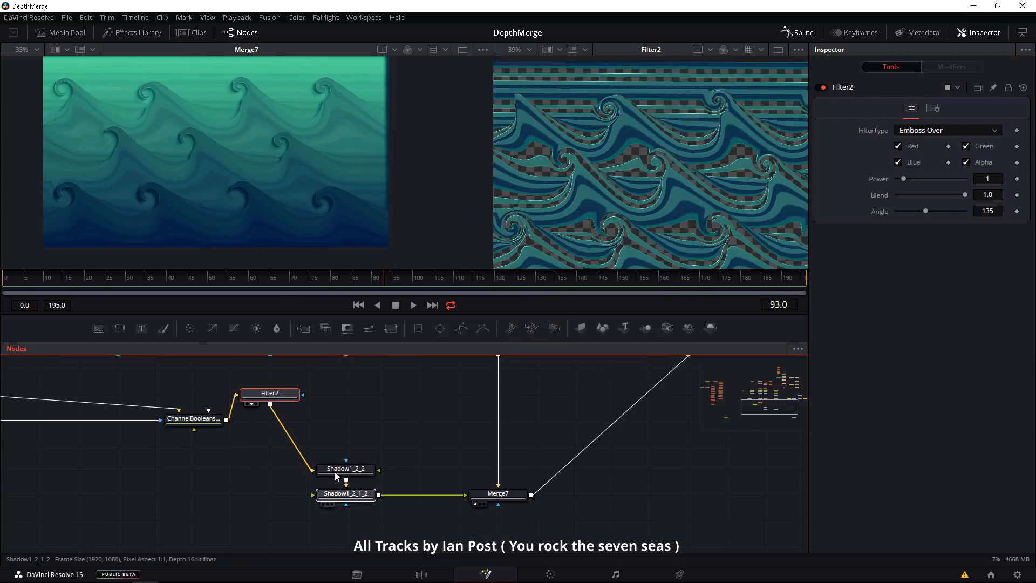
# Step: Raise Merge7's gain to 0.583
pyautogui.scroll(3, 201, 204)
pyautogui.click(498, 494)
pyautogui.moveTo(928, 211); pyautogui.dragTo(938, 211)
pyautogui.scroll(-3, 289, 204)
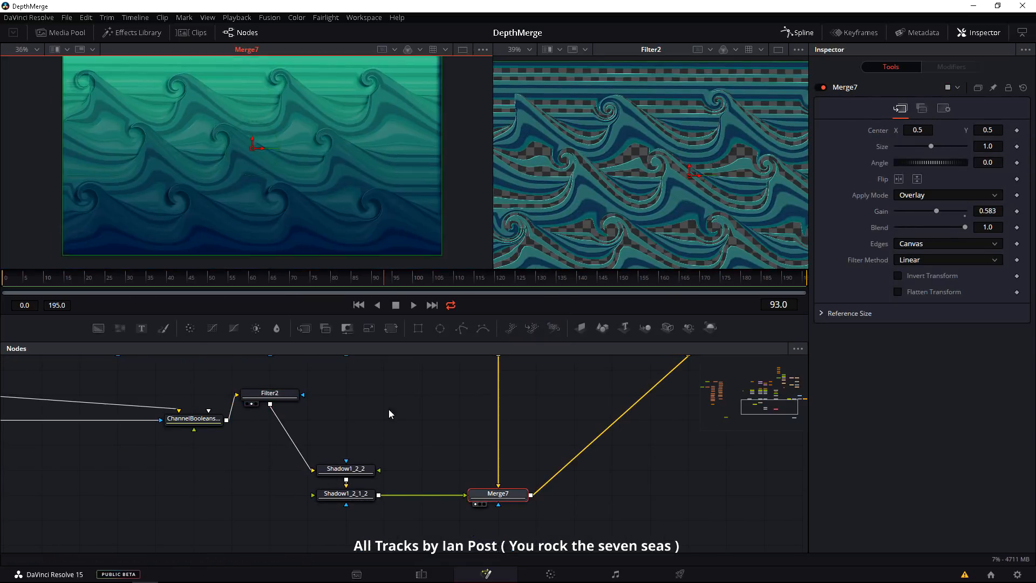
# Step: Disable Merge5 so the disc texture is bypassed, and view Merge6's output
pyautogui.moveTo(677, 361); pyautogui.dragTo(366, 467)
pyautogui.click(355, 460)
pyautogui.click(430, 460)
pyautogui.click(452, 449)
pyautogui.hotkey('ctrl', 'p')
pyautogui.moveTo(440, 472); pyautogui.dragTo(407, 485)
pyautogui.click(472, 473)
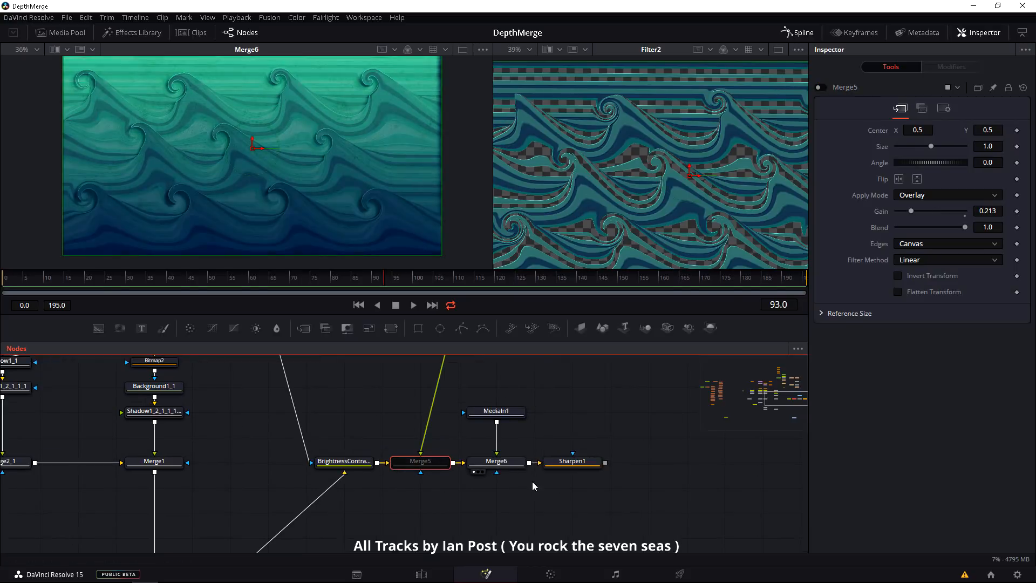
# Step: Toggle Merge7 off and on to compare its effect, and align it with the main chain above its shadow nodes
pyautogui.moveTo(300, 497); pyautogui.dragTo(383, 526)
pyautogui.hotkey('ctrl', 'p')
pyautogui.moveTo(226, 539); pyautogui.dragTo(422, 538)
pyautogui.moveTo(355, 425); pyautogui.dragTo(354, 452)
pyautogui.moveTo(432, 506); pyautogui.dragTo(432, 452)
pyautogui.moveTo(425, 534); pyautogui.dragTo(426, 480)
pyautogui.click(425, 481)
pyautogui.hotkey('ctrl', 'p')
pyautogui.moveTo(583, 539); pyautogui.dragTo(663, 377)
pyautogui.scroll(-5, 270, 507)
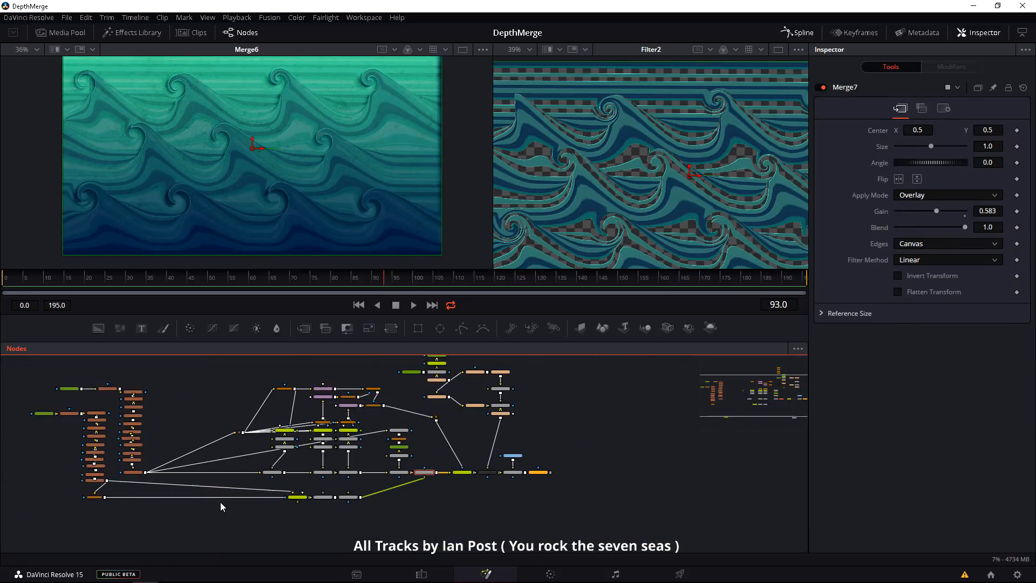
# Step: Delete the leftover nodes that follow Crop1 in the disc texture branch
pyautogui.scroll(3, 377, 410)
pyautogui.moveTo(377, 410); pyautogui.dragTo(277, 468)
pyautogui.scroll(2, 302, 459)
pyautogui.click(331, 473)
pyautogui.moveTo(354, 545); pyautogui.dragTo(343, 459)
pyautogui.click(343, 477)
pyautogui.press('Delete')
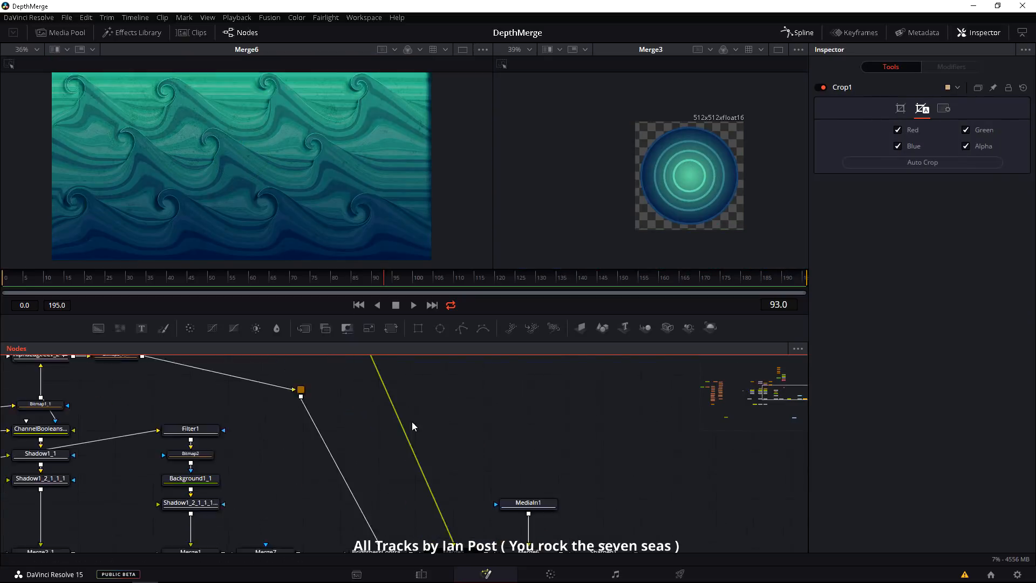
# Step: Add a pEmitter connected to a pRender beside the disc texture branch, leaving space between the two nodes
pyautogui.hotkey('shift', 'space')
pyautogui.write('pemi')
pyautogui.press('Return')
pyautogui.hotkey('shift', 'space')
pyautogui.write('pren')
pyautogui.press('Return')
pyautogui.moveTo(488, 426); pyautogui.dragTo(488, 397)
# Step: Set pEmitter1's style to Bitmap with Crop1 as the style bitmap, and switch pRender1 to 2D output
pyautogui.click(922, 109)
pyautogui.click(948, 131)
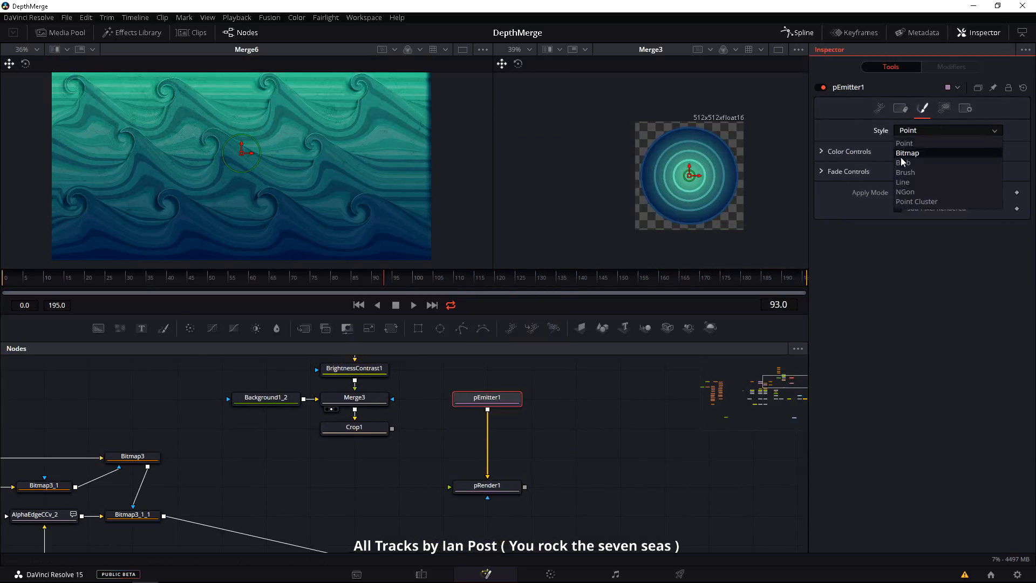
pyautogui.click(903, 154)
pyautogui.moveTo(398, 461); pyautogui.dragTo(480, 433)
pyautogui.click(494, 490)
pyautogui.click(948, 135)
pyautogui.click(912, 146)
pyautogui.click(494, 402)
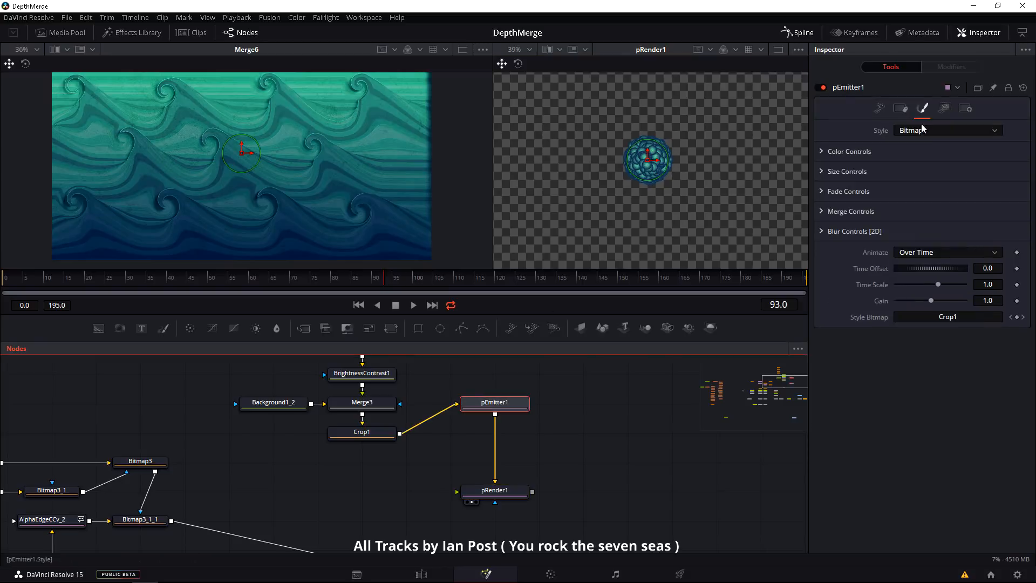
# Step: Set pEmitter1's region to Line and stretch the line across the full width just above the frame
pyautogui.click(944, 108)
pyautogui.click(948, 130)
pyautogui.click(912, 185)
pyautogui.scroll(-3, 523, 176)
pyautogui.moveTo(649, 180); pyautogui.dragTo(527, 94)
pyautogui.moveTo(650, 180); pyautogui.dragTo(767, 92)
# Step: Insert a pDirectionalForce node between pEmitter1 and pRender1
pyautogui.hotkey('shift', 'space')
pyautogui.write('pdir')
pyautogui.press('Return')
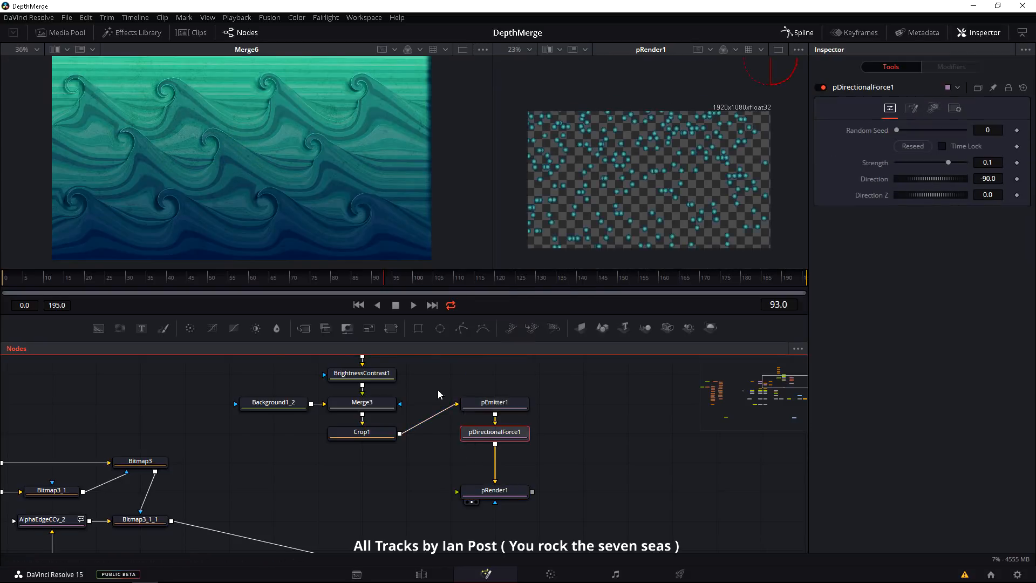
# Step: Increase pEmitter1's size variance and reduce its particle number to 3.5
pyautogui.click(494, 403)
pyautogui.click(923, 108)
pyautogui.click(822, 171)
pyautogui.moveTo(896, 202); pyautogui.dragTo(950, 203)
pyautogui.click(879, 108)
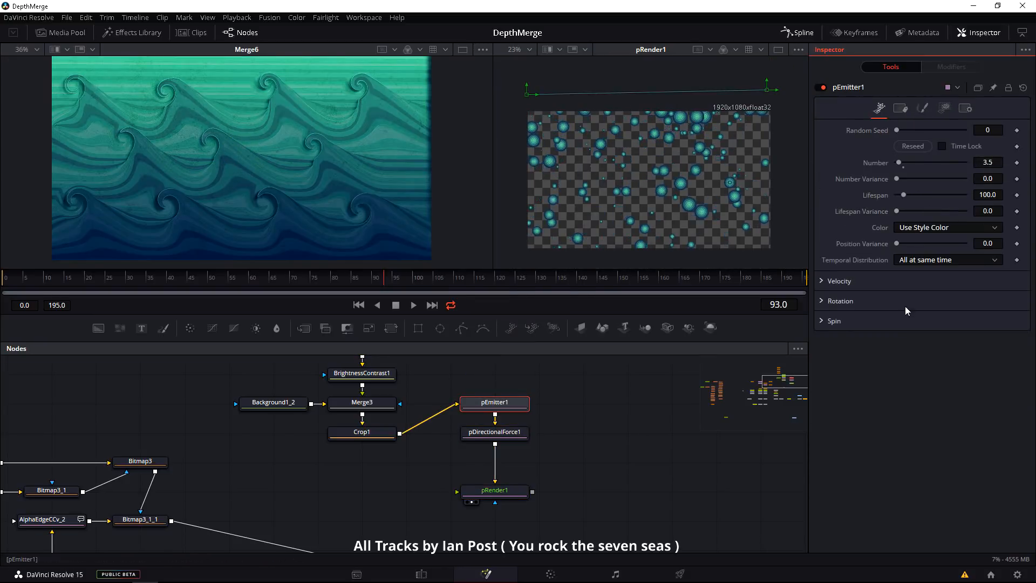
# Step: Reduce the emitter's number to 1.0, insert a pTurbulence node before pDirectionalForce1, and move pEmitter1 up to make room
pyautogui.click(494, 432)
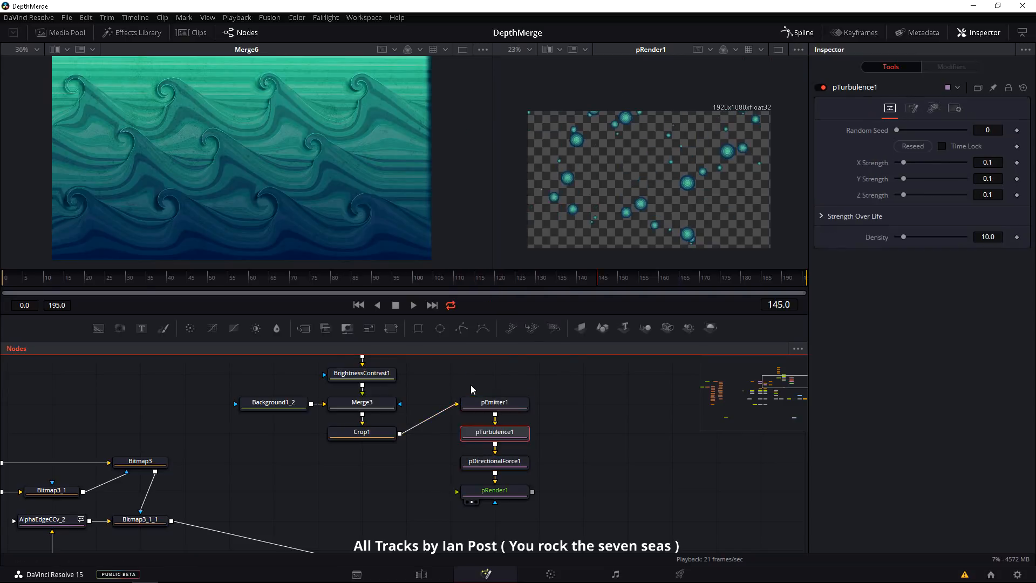
pyautogui.scroll(-3, 471, 385)
pyautogui.moveTo(259, 367); pyautogui.dragTo(367, 432)
pyautogui.scroll(3, 397, 465)
pyautogui.moveTo(459, 413); pyautogui.dragTo(458, 389)
# Step: Insert a pBounce node between pEmitter1 and pTurbulence1 and set its region to Bitmap
pyautogui.hotkey('shift', 'space')
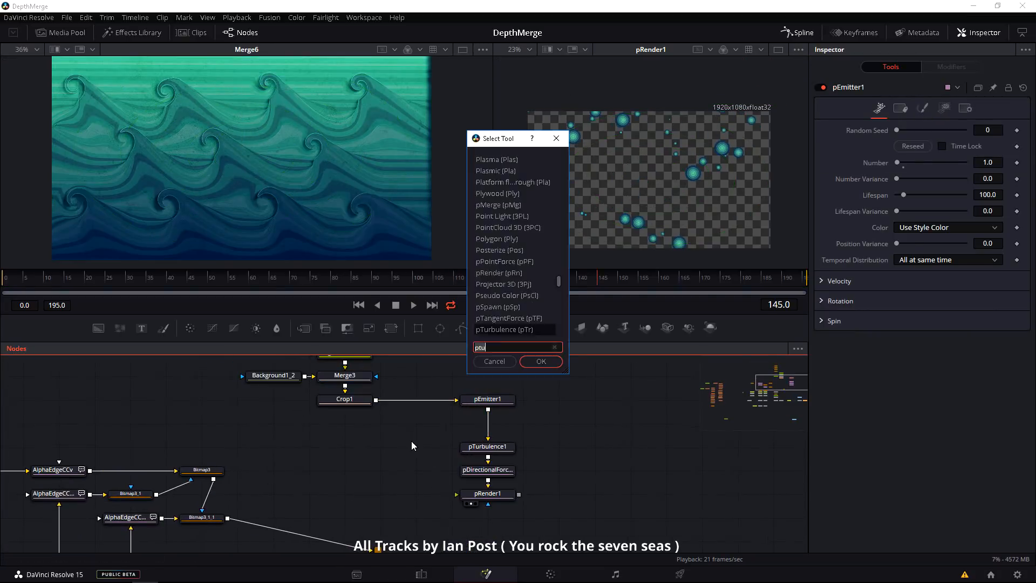
pyautogui.write('pb')
pyautogui.press('Return')
pyautogui.moveTo(416, 446); pyautogui.dragTo(487, 469)
pyautogui.click(933, 108)
pyautogui.click(948, 130)
pyautogui.click(912, 160)
pyautogui.scroll(-1, 475, 486)
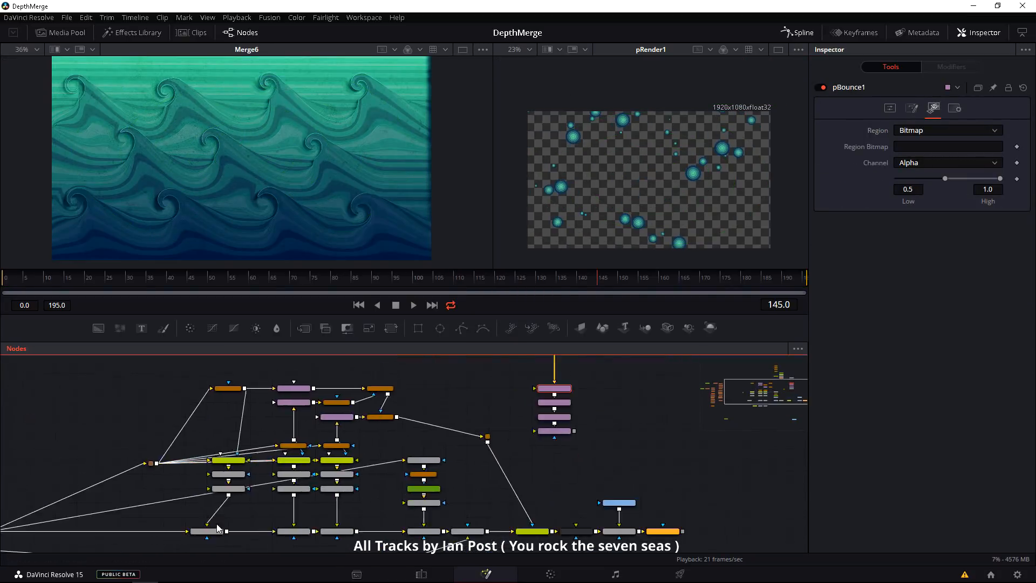
# Step: Connect the wave gradient output to pBounce1 as its region bitmap, routing the connection around the other nodes with a pipe router
pyautogui.moveTo(192, 549); pyautogui.dragTo(767, 431)
pyautogui.scroll(-1, 385, 432)
pyautogui.keyDown('alt'); pyautogui.click(462, 456); pyautogui.keyUp('alt')
pyautogui.moveTo(462, 456); pyautogui.dragTo(236, 445)
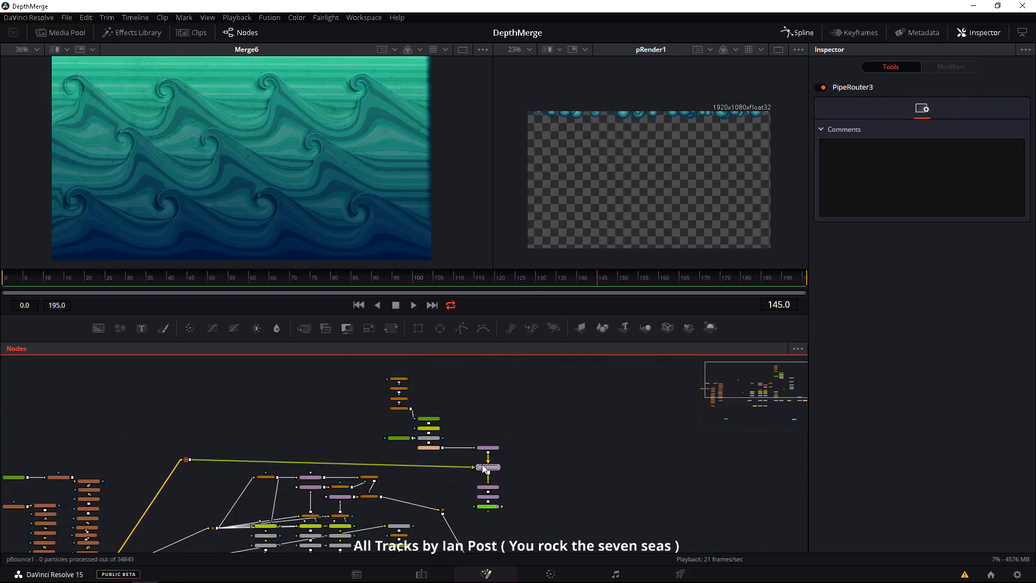
pyautogui.scroll(3, 486, 467)
pyautogui.moveTo(461, 513); pyautogui.dragTo(460, 485)
# Step: Insert a BrightnessContrast node before pBounce1's region input and set the region channel to Luminance
pyautogui.click(342, 456)
pyautogui.hotkey('shift', 'space')
pyautogui.write('pb')
pyautogui.press('Return')
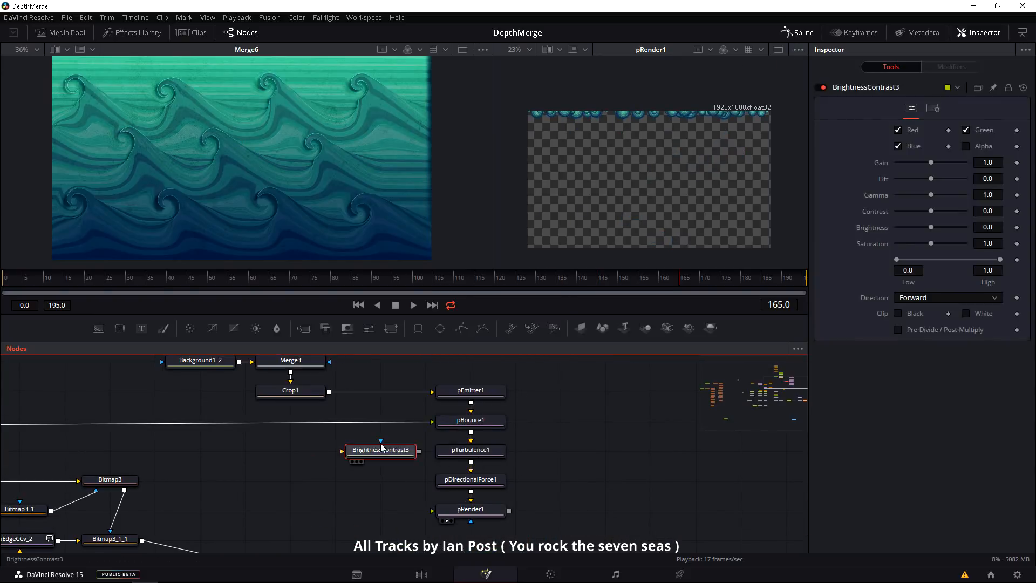
pyautogui.moveTo(381, 447); pyautogui.dragTo(335, 418)
pyautogui.click(471, 420)
pyautogui.moveTo(353, 475); pyautogui.dragTo(370, 474)
pyautogui.click(359, 306)
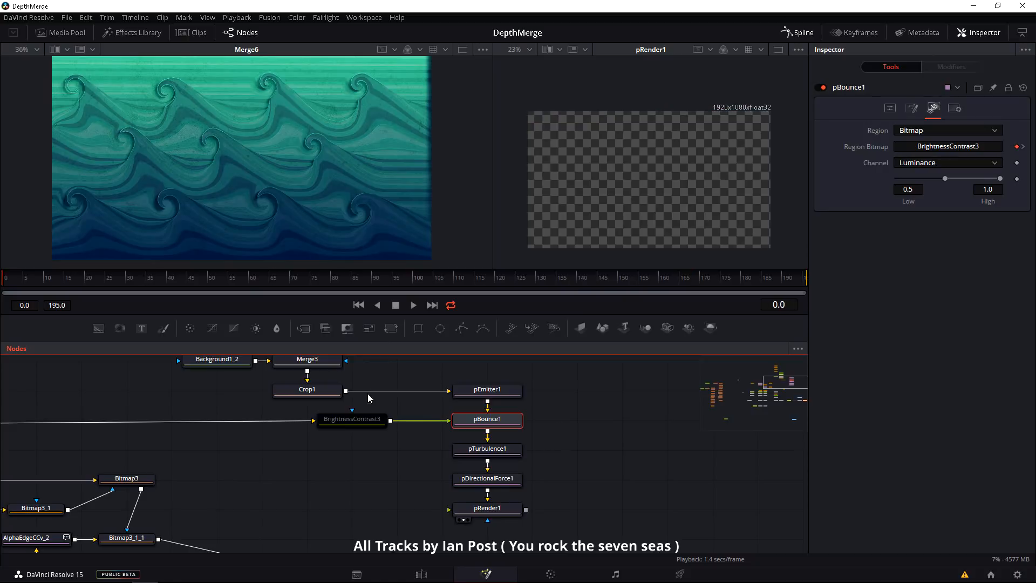
# Step: Re-enable BrightnessContrast3, view its output, and set its range to low 0.233 and high 0.583
pyautogui.click(363, 423)
pyautogui.hotkey('ctrl', 'p')
pyautogui.press('1')
pyautogui.moveTo(896, 259); pyautogui.dragTo(918, 261)
pyautogui.moveTo(1000, 260); pyautogui.dragTo(962, 261)
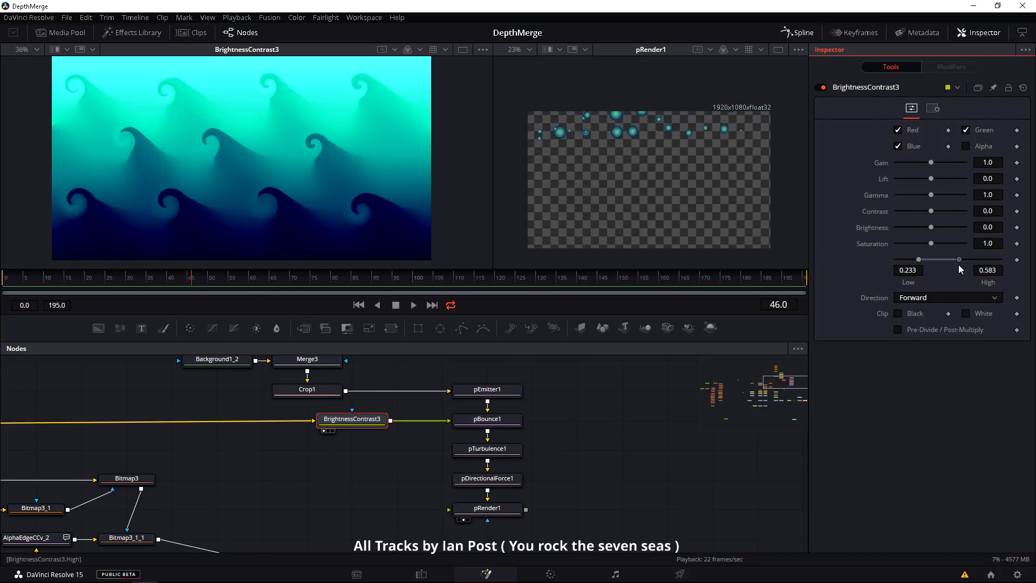
# Step: Set pBounce1's roughness to 0.63 and elasticity to 0.031, playing back the particles to judge the bounce
pyautogui.moveTo(387, 484); pyautogui.dragTo(381, 480)
pyautogui.click(478, 416)
pyautogui.press('space')
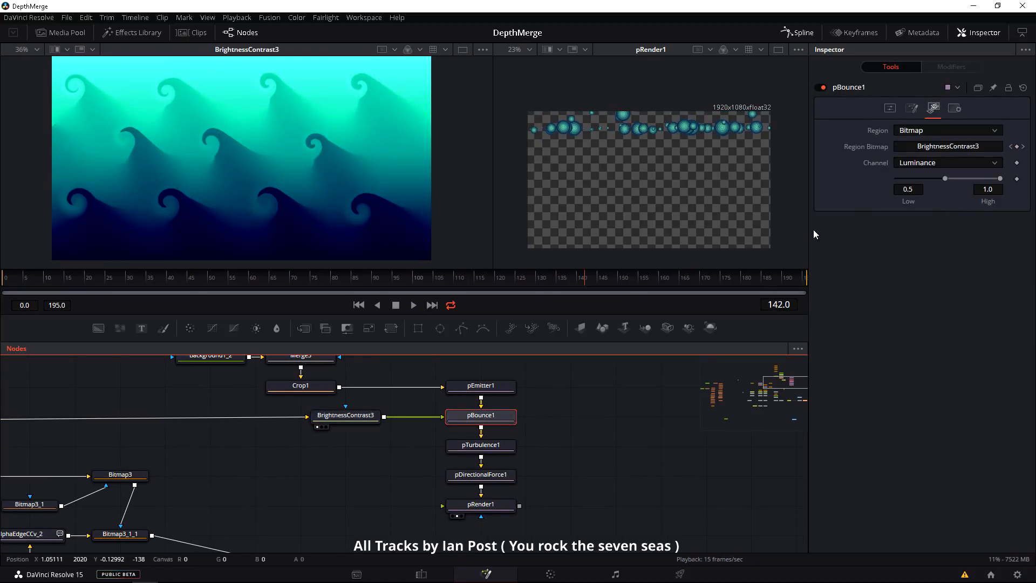
pyautogui.click(912, 108)
pyautogui.click(890, 107)
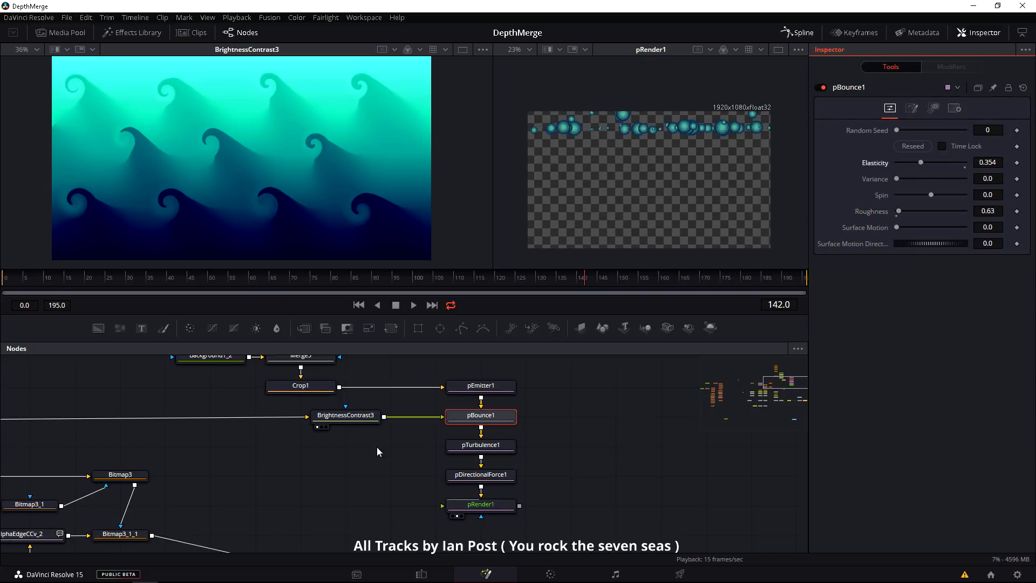
pyautogui.moveTo(377, 453); pyautogui.dragTo(380, 458)
pyautogui.press('space')
pyautogui.press('space')
pyautogui.moveTo(921, 163); pyautogui.dragTo(900, 162)
pyautogui.moveTo(413, 470); pyautogui.dragTo(423, 479)
pyautogui.press('space')
pyautogui.press('space')
# Step: Set BrightnessContrast3's range to low 0.0 and high 0.373, and replay the particles from the start
pyautogui.click(369, 424)
pyautogui.moveTo(937, 260); pyautogui.dragTo(910, 264)
pyautogui.moveTo(599, 494); pyautogui.dragTo(598, 472)
pyautogui.click(358, 305)
pyautogui.press('space')
pyautogui.moveTo(418, 457); pyautogui.dragTo(422, 463)
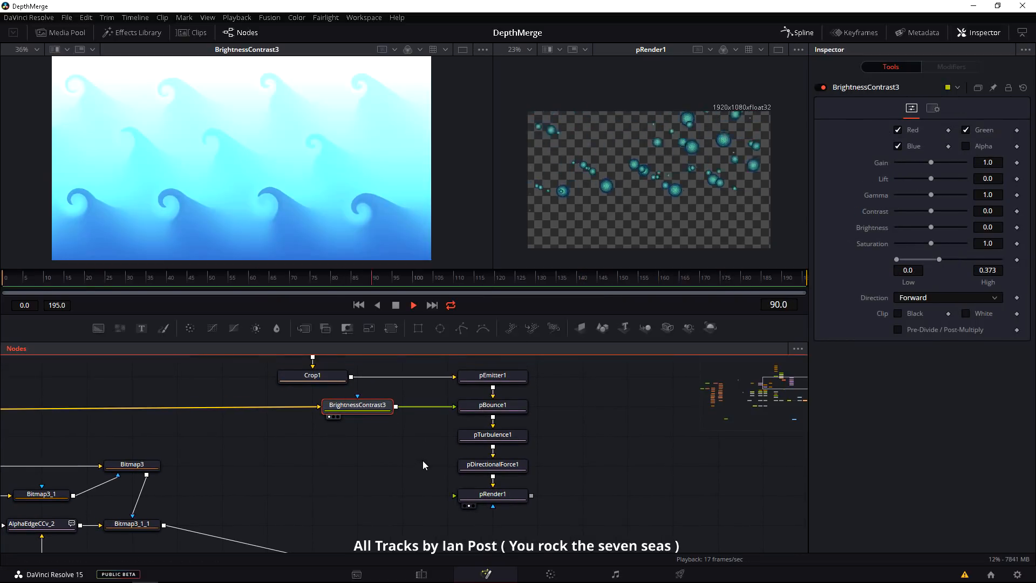
# Step: Set pEmitter1's size to 0.0866 and its size variance to 0.1772
pyautogui.click(493, 375)
pyautogui.moveTo(930, 209); pyautogui.dragTo(919, 209)
pyautogui.scroll(-3, 464, 464)
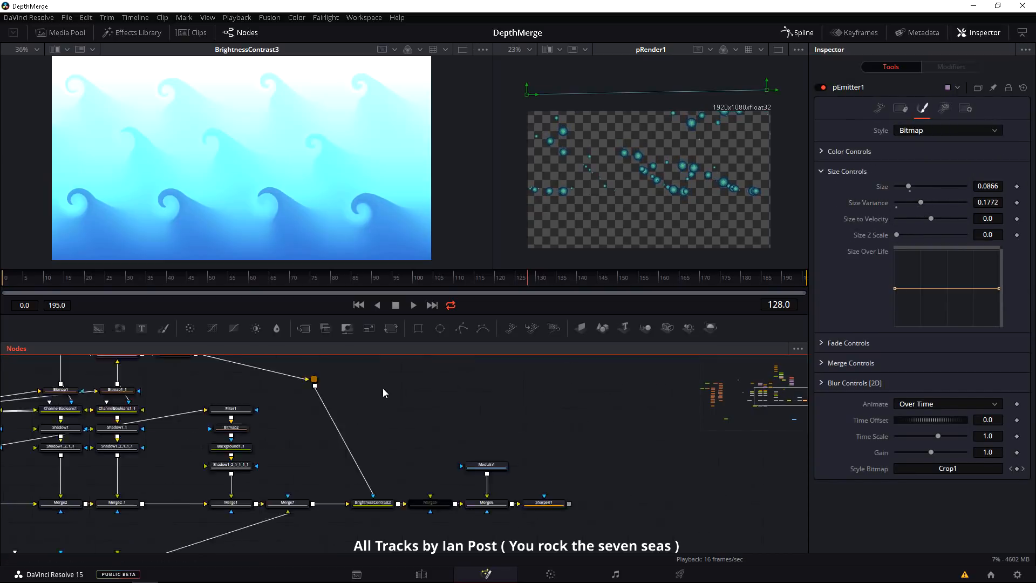
# Step: Re-enable Merge5 with pRender1 as foreground, set its apply mode to Normal and alpha gain to 1.0, and view the result
pyautogui.moveTo(383, 388); pyautogui.dragTo(394, 408)
pyautogui.click(426, 521)
pyautogui.press('1')
pyautogui.click(939, 195)
pyautogui.click(923, 209)
pyautogui.moveTo(911, 251); pyautogui.dragTo(966, 251)
pyautogui.click(2, 285)
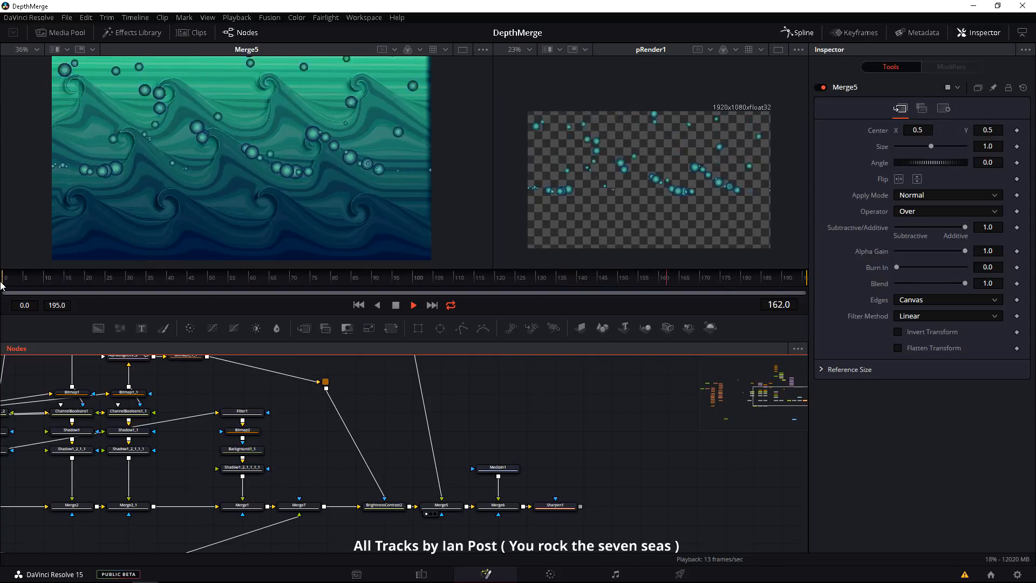
# Step: Set pBounce1's surface motion direction to -213.9 and replay the bubbles over the waves
pyautogui.moveTo(408, 383); pyautogui.dragTo(447, 495)
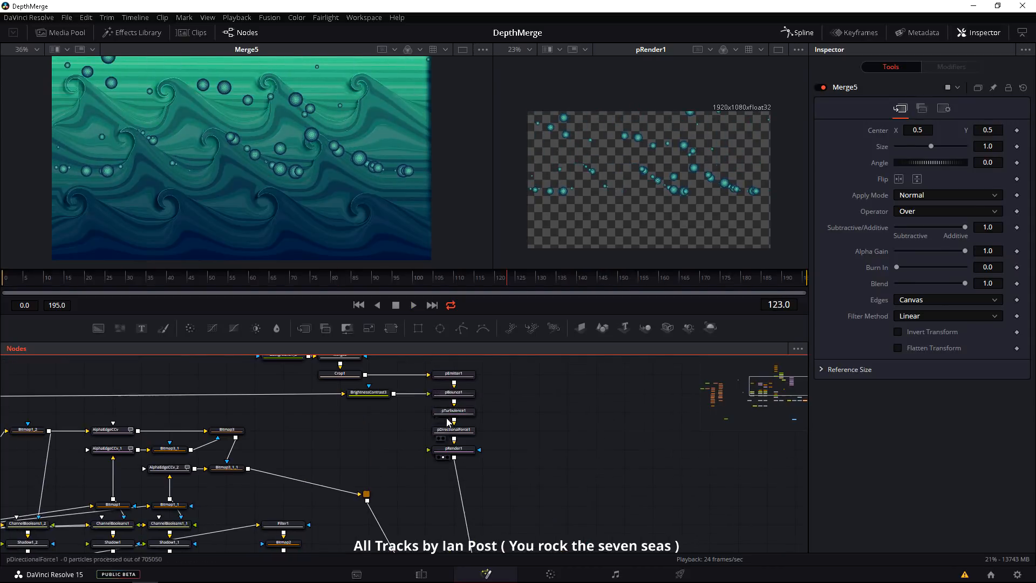
pyautogui.click(452, 392)
pyautogui.moveTo(927, 245); pyautogui.dragTo(869, 245)
pyautogui.press('space')
pyautogui.moveTo(419, 501); pyautogui.dragTo(388, 465)
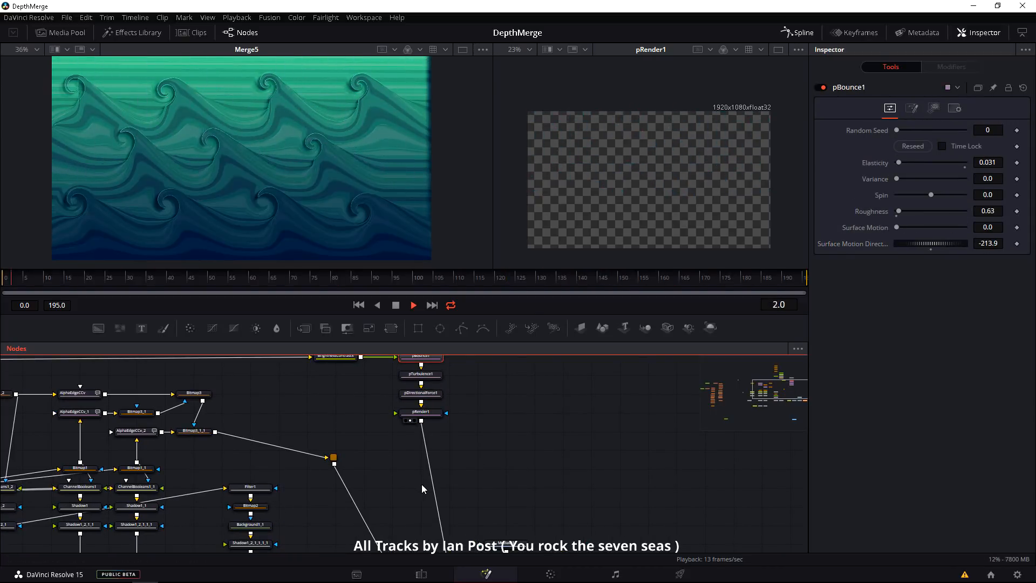
pyautogui.moveTo(422, 484); pyautogui.dragTo(434, 530)
pyautogui.click(396, 306)
# Step: Taper pEmitter1's Size Over Life curve downward and play back Sharpen1's final output
pyautogui.click(432, 384)
pyautogui.press('space')
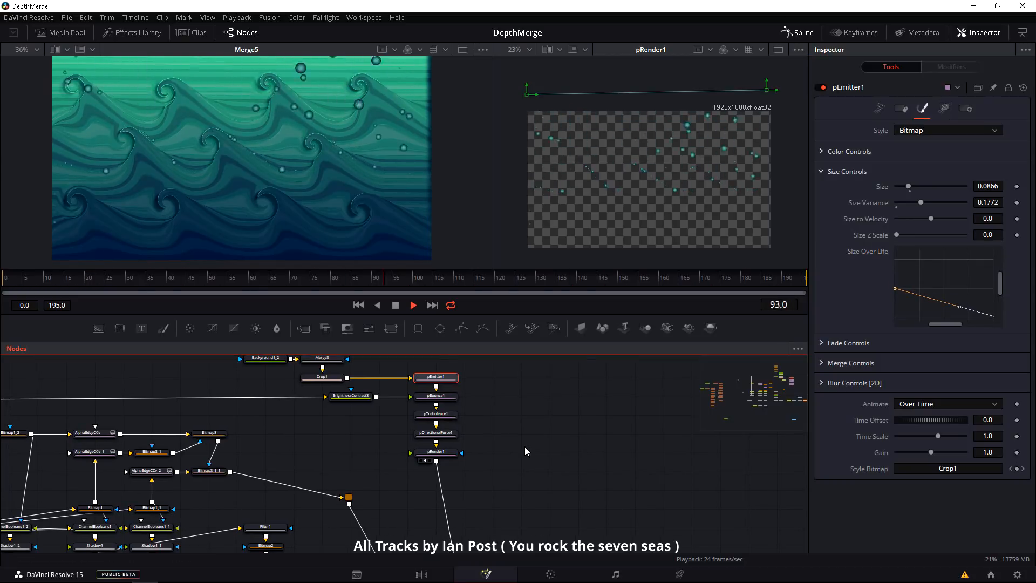
pyautogui.click(416, 471)
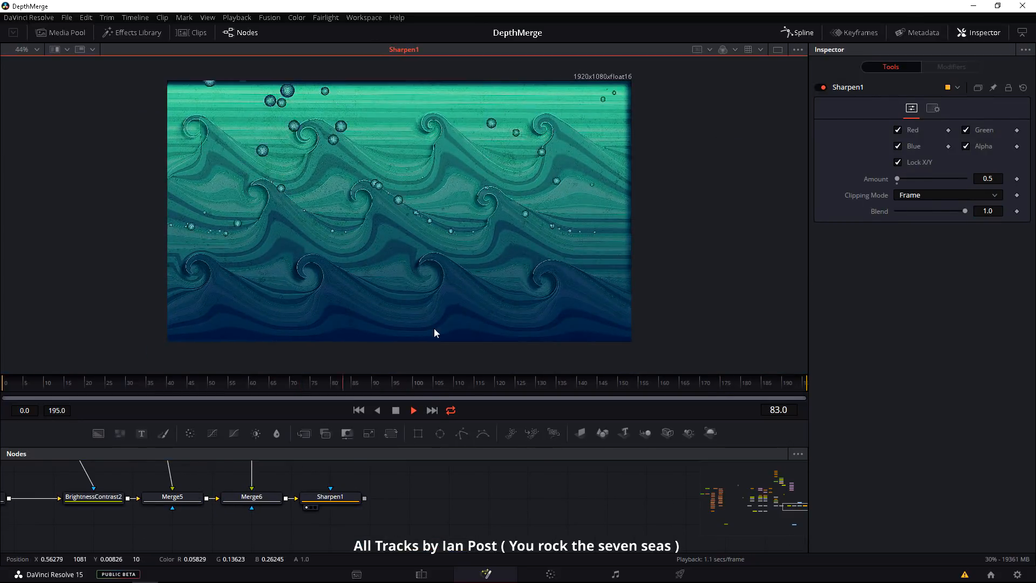
pyautogui.click(797, 49)
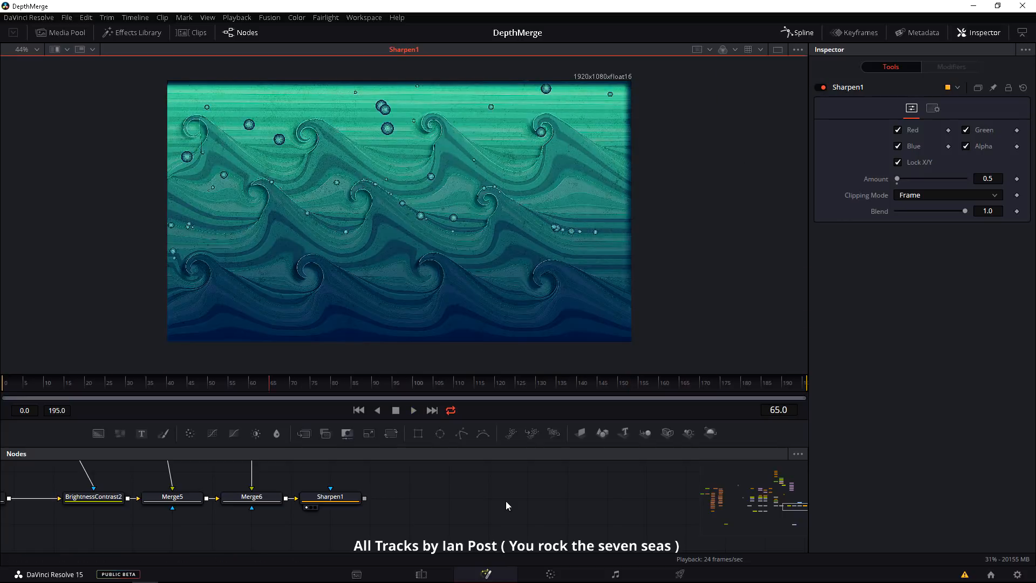
# Step: Add a sticky note beside Sharpen1 reading "Smooth Resize please?"
pyautogui.click(419, 487)
pyautogui.hotkey('shift', 'space')
pyautogui.write('sti')
pyautogui.press('Return')
pyautogui.doubleClick(452, 512)
pyautogui.click(455, 520)
pyautogui.write('Smooth Resize please?')
pyautogui.moveTo(426, 524); pyautogui.dragTo(426, 493)
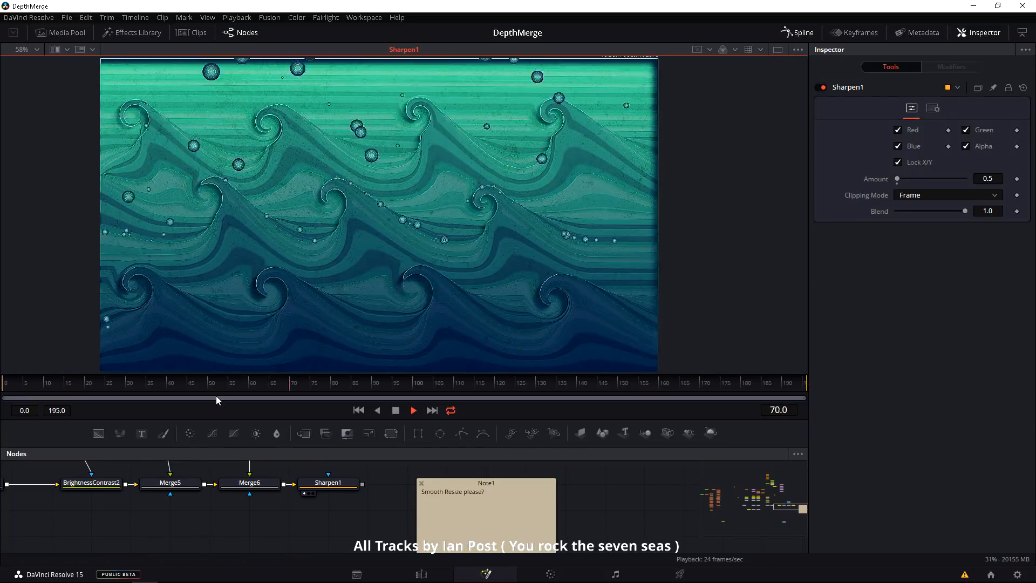
# Step: Show only Transform1's displacement, size and angle curves in the spline editor and fit them to view
pyautogui.scroll(-8, 418, 518)
pyautogui.moveTo(141, 520); pyautogui.dragTo(146, 517)
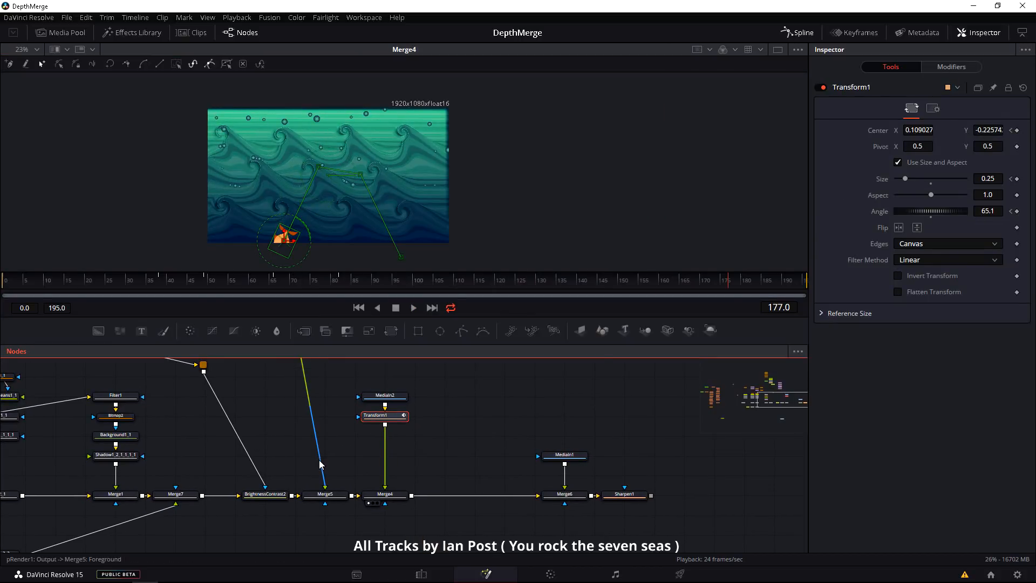
pyautogui.moveTo(583, 447); pyautogui.dragTo(476, 447)
pyautogui.moveTo(318, 447); pyautogui.dragTo(147, 460)
pyautogui.click(484, 380)
pyautogui.click(484, 390)
pyautogui.click(496, 402)
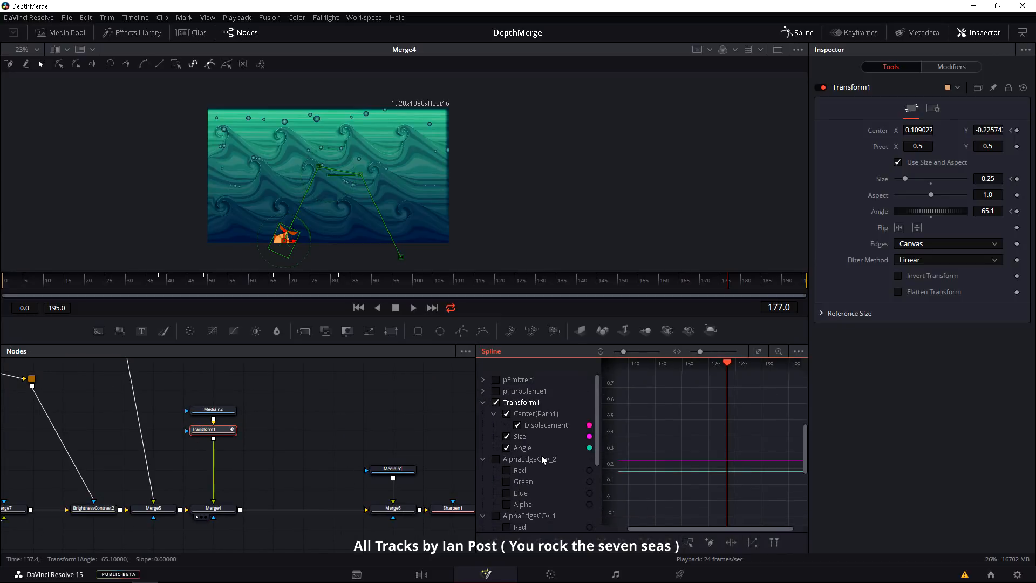
pyautogui.click(483, 470)
pyautogui.moveTo(655, 422); pyautogui.dragTo(675, 432)
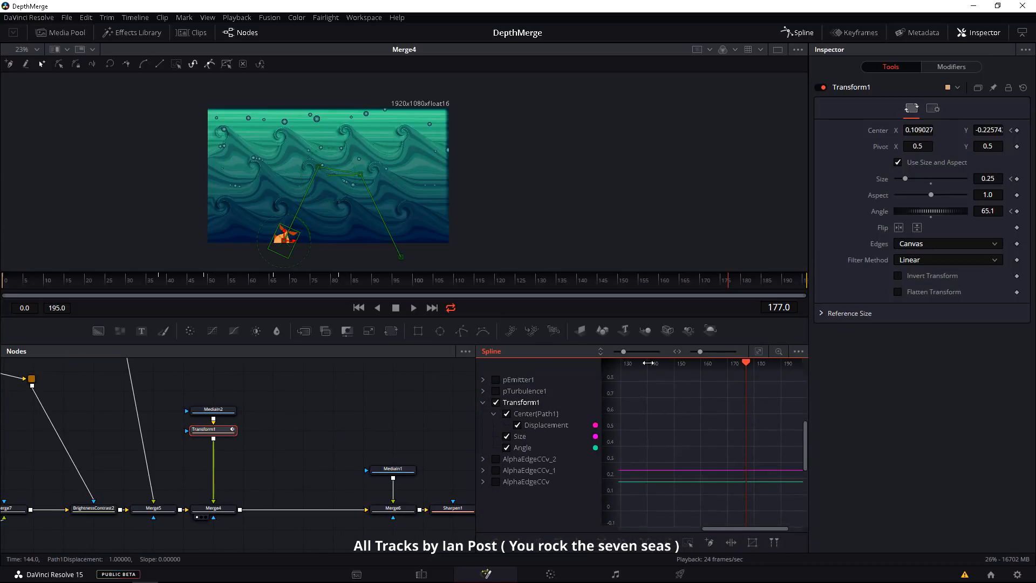
pyautogui.click(759, 351)
pyautogui.scroll(-2, 663, 459)
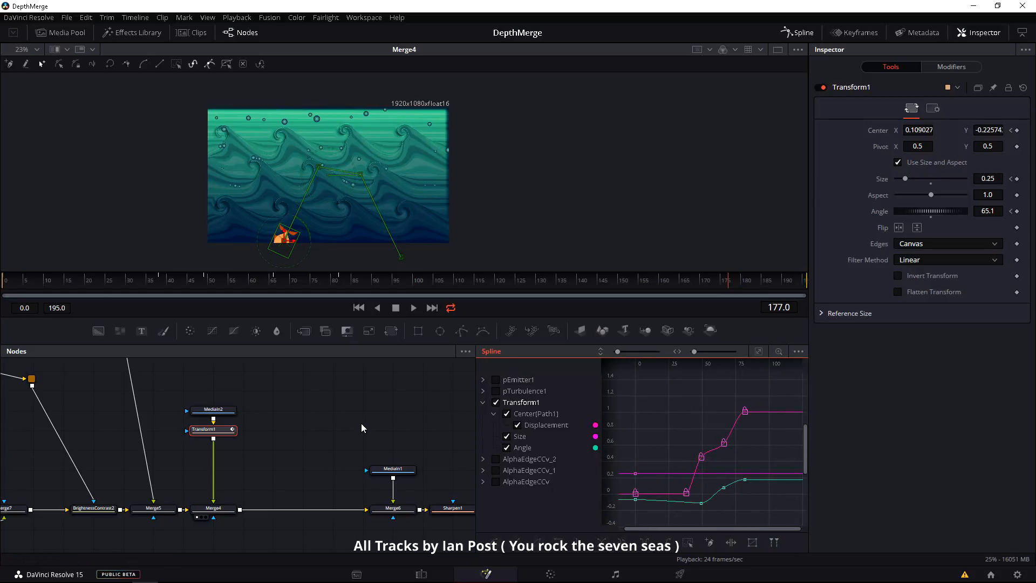
# Step: Go to frame 49, select all points of the fish's motion path, and smooth them
pyautogui.moveTo(120, 276); pyautogui.dragTo(204, 284)
pyautogui.moveTo(248, 146); pyautogui.dragTo(408, 264)
pyautogui.hotkey('shift', 's')
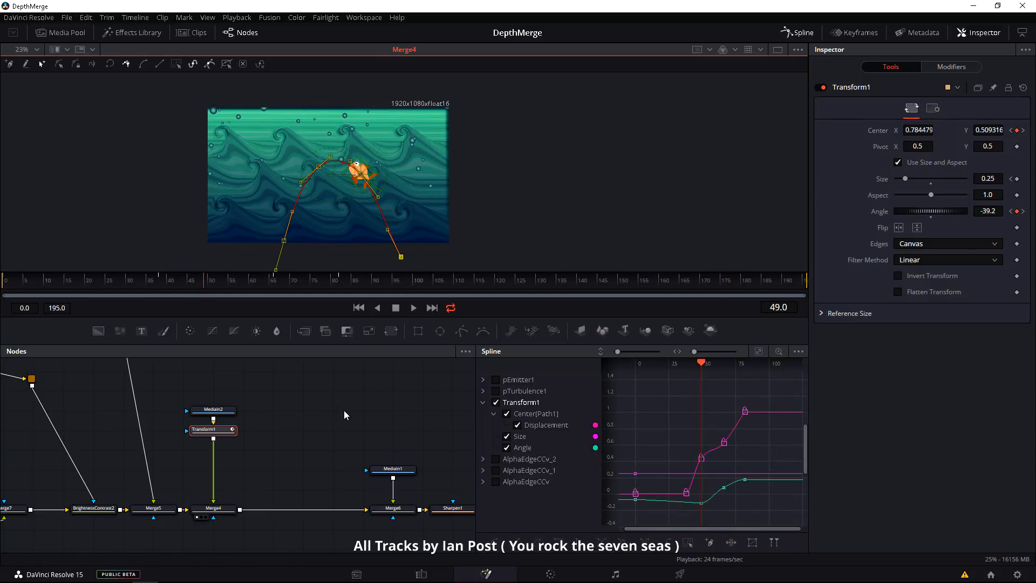
# Step: Move the last displacement keyframe of the fish's path earlier in time and scrub through the landing
pyautogui.moveTo(694, 352); pyautogui.dragTo(693, 351)
pyautogui.moveTo(695, 364); pyautogui.dragTo(706, 399)
pyautogui.moveTo(705, 442); pyautogui.dragTo(714, 413)
pyautogui.moveTo(706, 363); pyautogui.dragTo(720, 385)
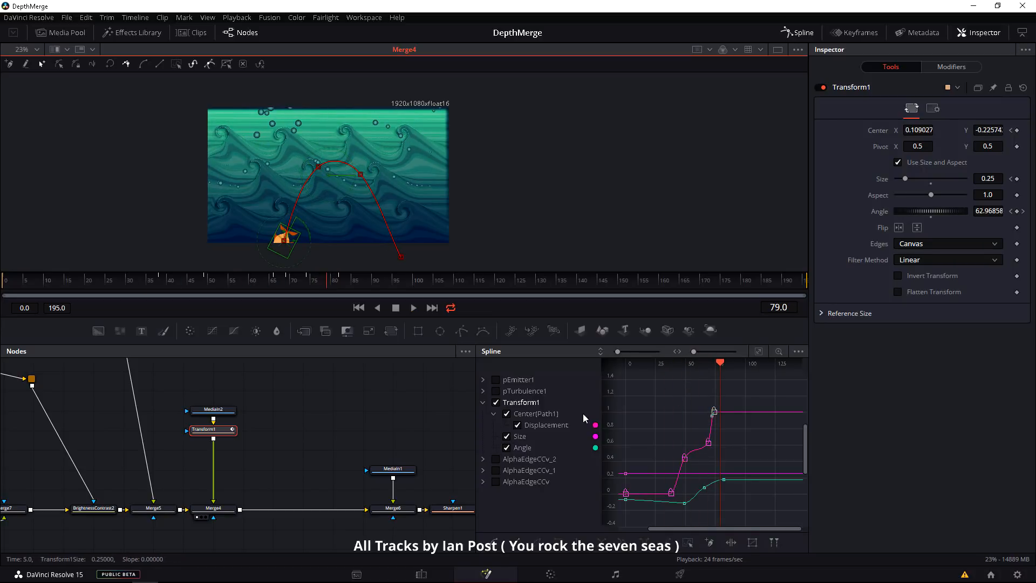
# Step: Enlarge the spline editor and play back the fish's leap to check its timing against the curves
pyautogui.moveTo(476, 430); pyautogui.dragTo(402, 432)
pyautogui.moveTo(693, 351); pyautogui.dragTo(691, 351)
pyautogui.moveTo(609, 470)
pyautogui.mouseDown()
pyautogui.moveTo(635, 451)
pyautogui.moveTo(628, 476)
pyautogui.mouseUp()
pyautogui.scroll(3, 624, 454)
pyautogui.moveTo(693, 363); pyautogui.dragTo(627, 403)
pyautogui.press('space')
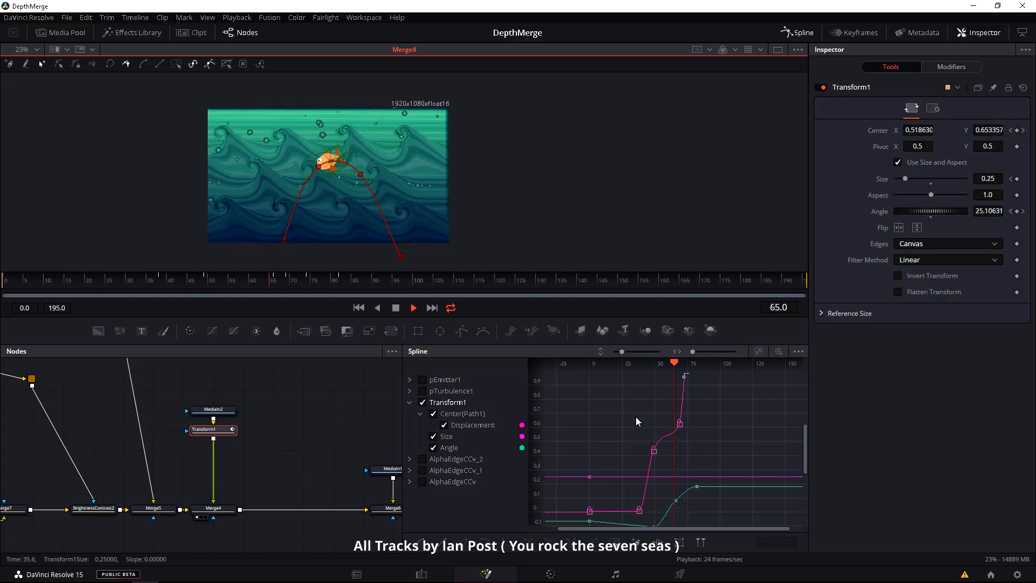
pyautogui.press('space')
pyautogui.moveTo(680, 364)
pyautogui.mouseDown()
pyautogui.moveTo(658, 377)
pyautogui.moveTo(681, 383)
pyautogui.mouseUp()
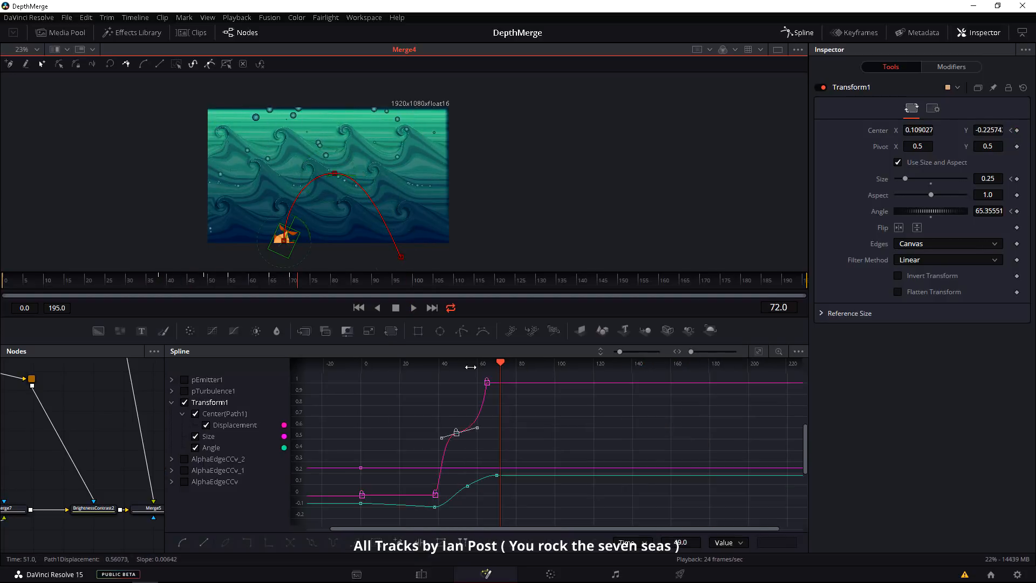
# Step: Raise the outgoing handle of the middle displacement keyframe slightly, previewing the leap before and after the change
pyautogui.moveTo(471, 367); pyautogui.dragTo(431, 370)
pyautogui.press('space')
pyautogui.press('space')
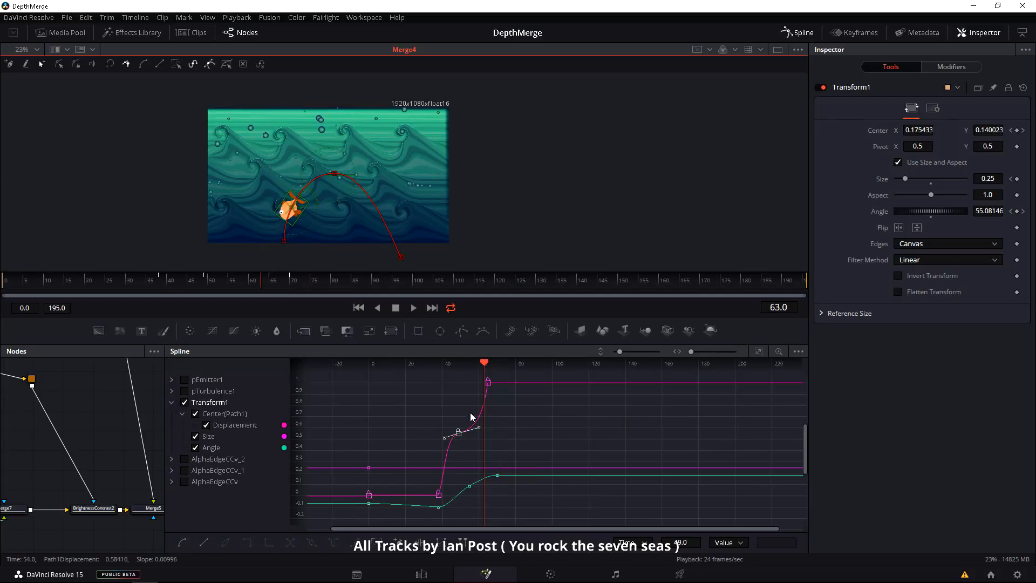
pyautogui.moveTo(478, 428); pyautogui.dragTo(478, 425)
pyautogui.moveTo(469, 369); pyautogui.dragTo(439, 373)
pyautogui.press('space')
pyautogui.press('space')
# Step: Lengthen the outgoing handle of the middle displacement keyframe and replay the leap from its takeoff
pyautogui.moveTo(479, 425); pyautogui.dragTo(485, 422)
pyautogui.press('space')
pyautogui.moveTo(488, 369); pyautogui.dragTo(438, 372)
pyautogui.press('space')
pyautogui.press('space')
pyautogui.press('space')
# Step: Pull the incoming handle of the middle displacement keyframe down and outward, and replay the leap
pyautogui.moveTo(445, 438); pyautogui.dragTo(440, 442)
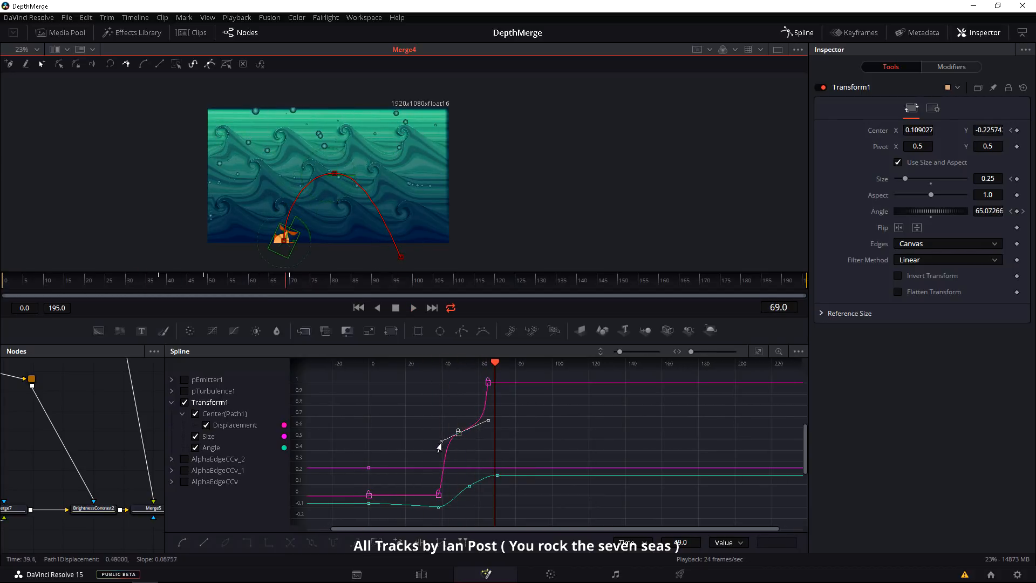
pyautogui.click(438, 370)
pyautogui.press('space')
pyautogui.press('space')
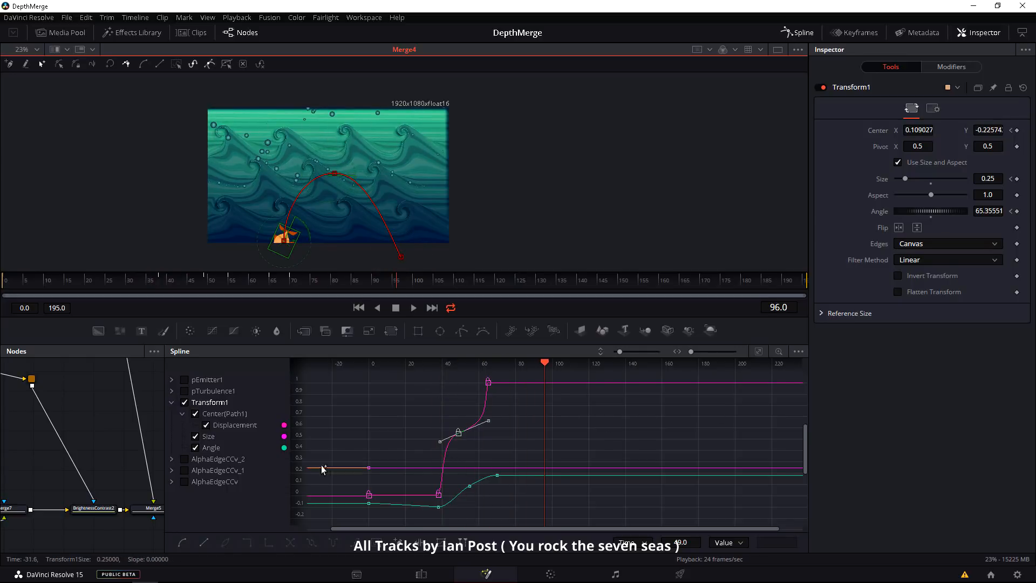
# Step: Close the spline editor and examine the node graph, including the settings of ChannelBooleans1_2_1
pyautogui.press('F7')
pyautogui.moveTo(111, 425); pyautogui.dragTo(308, 414)
pyautogui.click(371, 407)
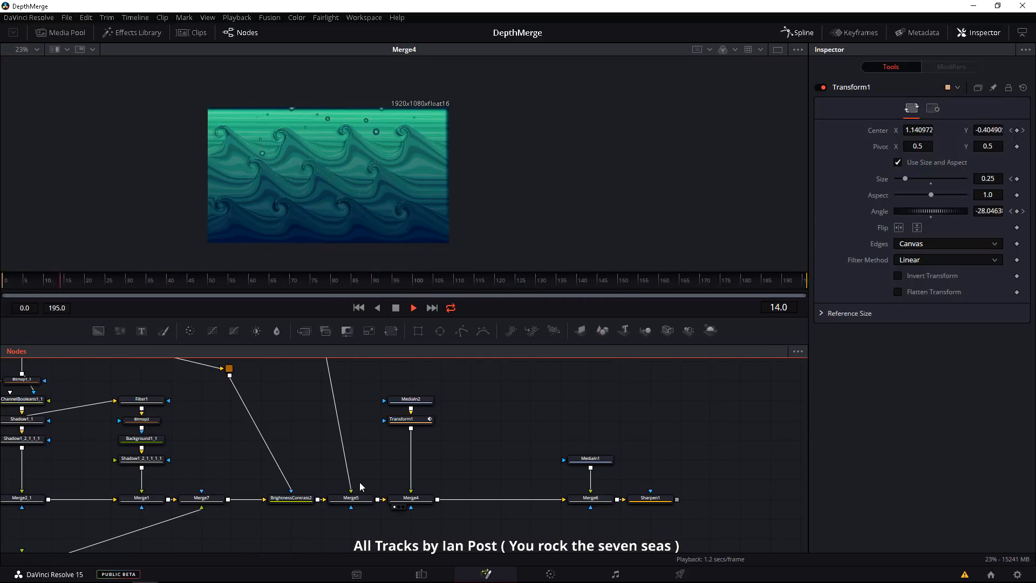
pyautogui.moveTo(335, 456); pyautogui.dragTo(388, 443)
pyautogui.moveTo(440, 369); pyautogui.dragTo(491, 503)
pyautogui.moveTo(465, 484); pyautogui.dragTo(554, 484)
pyautogui.moveTo(227, 525); pyautogui.dragTo(696, 494)
pyautogui.moveTo(180, 493); pyautogui.dragTo(447, 480)
pyautogui.scroll(1, 556, 485)
pyautogui.click(691, 500)
pyautogui.moveTo(643, 516); pyautogui.dragTo(347, 491)
pyautogui.scroll(-2, 350, 486)
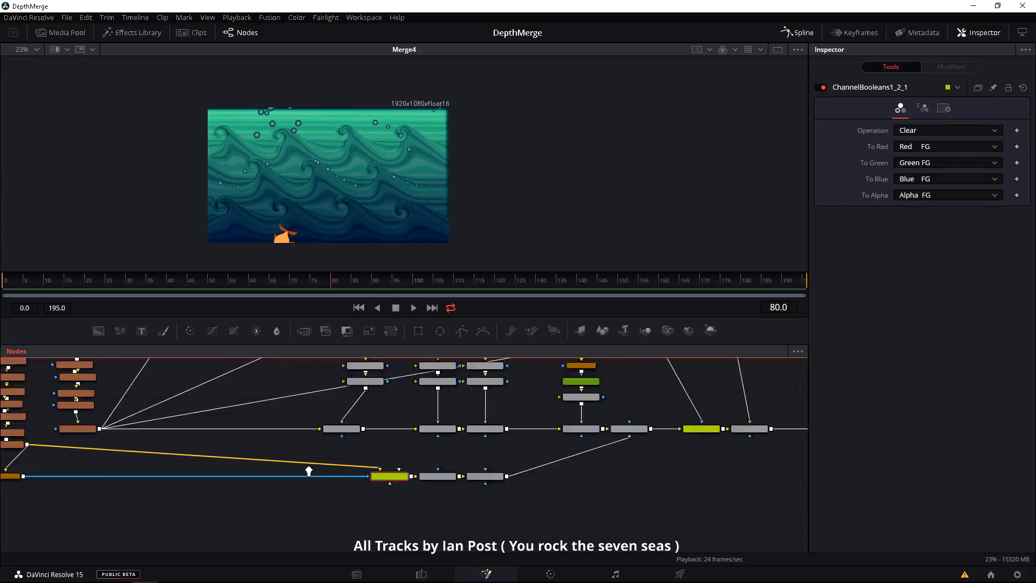
# Step: Add a Channel Booleans node between the brightness node BrightnessContrast2 and Merge5, and place it slightly below the main chain
pyautogui.scroll(-4, 308, 471)
pyautogui.moveTo(553, 475); pyautogui.dragTo(498, 485)
pyautogui.scroll(5, 476, 487)
pyautogui.click(476, 487)
pyautogui.click(430, 458)
pyautogui.hotkey('shift', 'space')
pyautogui.write('bol')
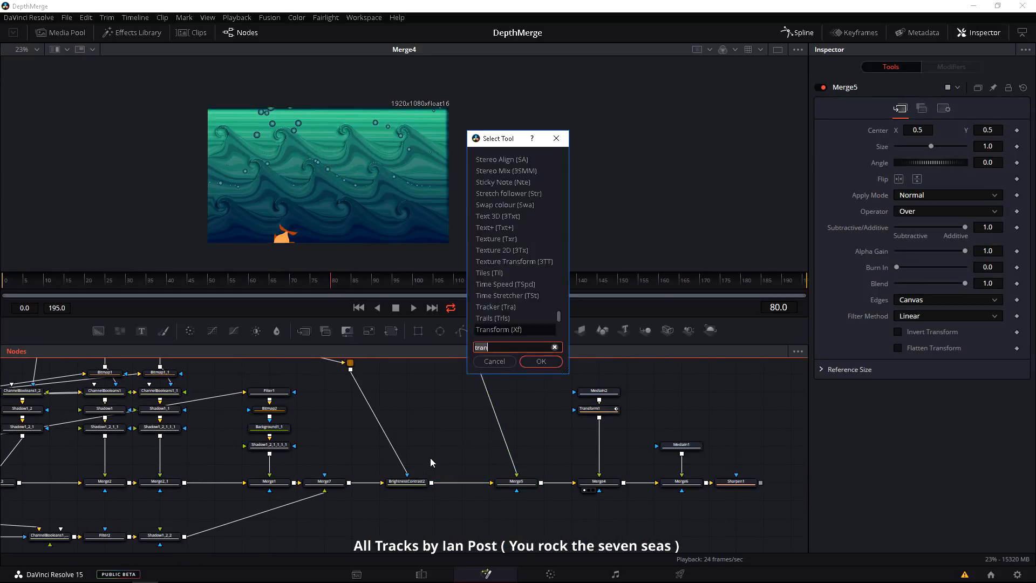
pyautogui.press('Return')
pyautogui.moveTo(457, 449); pyautogui.dragTo(463, 503)
# Step: Connect the output of the brown node stack to the foreground input of ChannelBooleans2
pyautogui.scroll(-6, 463, 500)
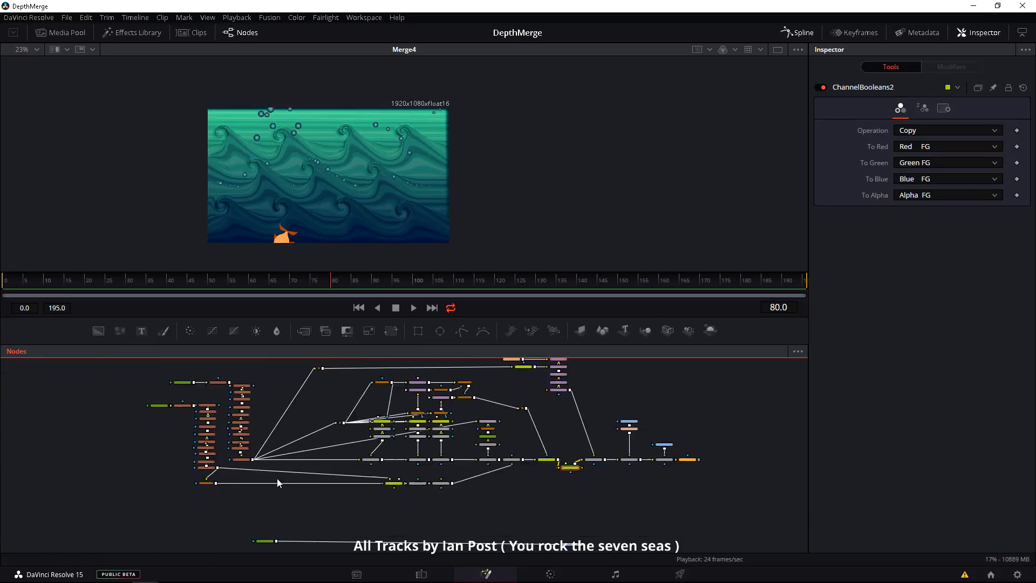
pyautogui.scroll(3, 267, 469)
pyautogui.moveTo(266, 454); pyautogui.dragTo(760, 466)
pyautogui.scroll(4, 760, 475)
pyautogui.moveTo(772, 502); pyautogui.dragTo(418, 511)
# Step: Set the red, green and blue channels of ChannelBooleans2 to Do Nothing
pyautogui.scroll(1, 435, 514)
pyautogui.click(905, 146)
pyautogui.click(901, 198)
pyautogui.click(904, 163)
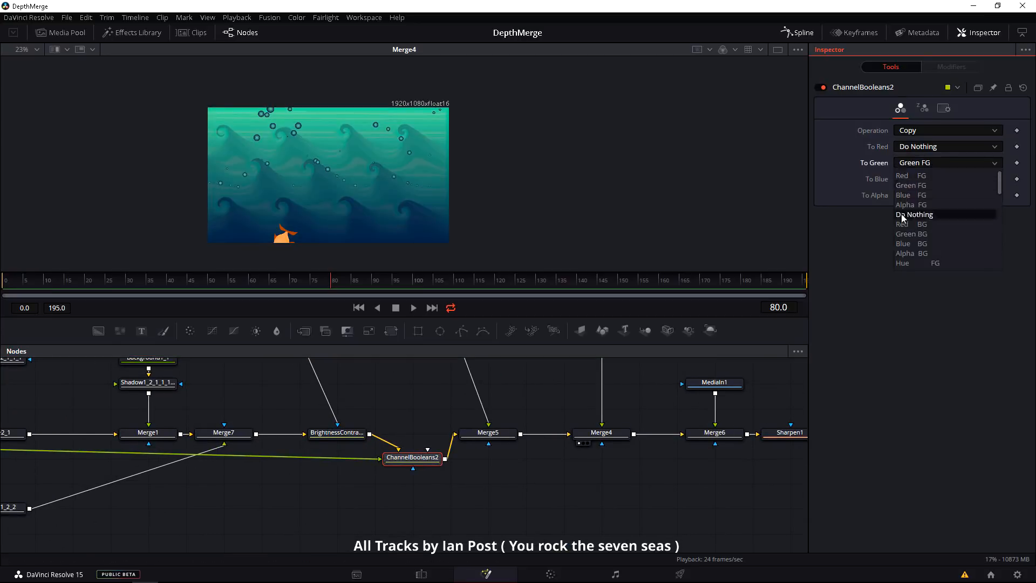
pyautogui.click(903, 215)
pyautogui.click(904, 180)
pyautogui.click(904, 231)
# Step: Enable the extra channels of ChannelBooleans2 and set its Z Buffer source to Lightness BG
pyautogui.click(923, 108)
pyautogui.click(897, 129)
pyautogui.click(944, 146)
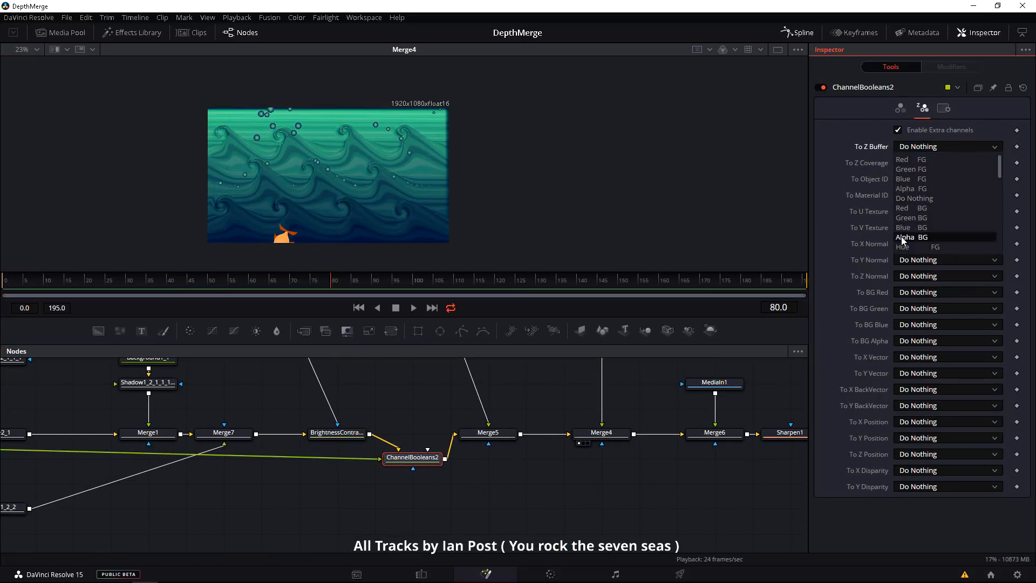
pyautogui.click(913, 205)
# Step: Sample Merge4's foreground Z-offset from the waves and scrub through the fish's leap to check the depth merge
pyautogui.click(389, 468)
pyautogui.moveTo(268, 237); pyautogui.dragTo(264, 236)
pyautogui.moveTo(489, 432); pyautogui.dragTo(286, 435)
pyautogui.click(376, 447)
pyautogui.click(398, 435)
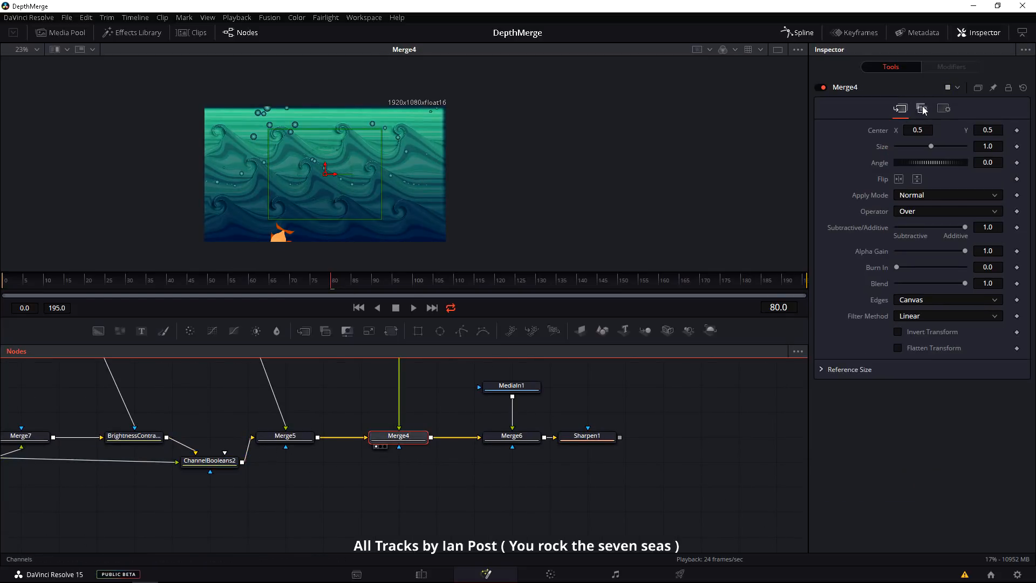
pyautogui.click(922, 109)
pyautogui.moveTo(917, 175); pyautogui.dragTo(296, 193)
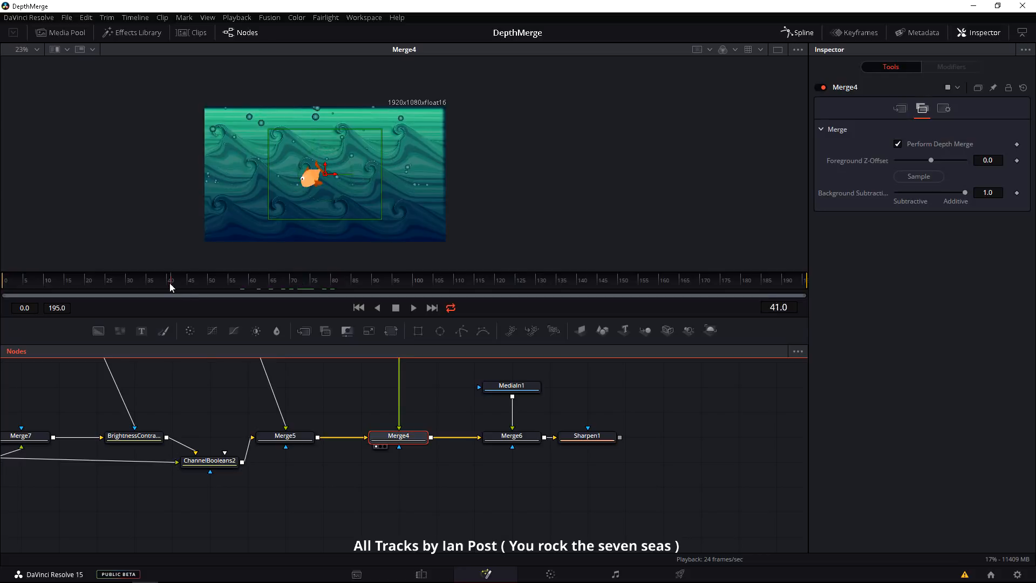
pyautogui.moveTo(170, 287); pyautogui.dragTo(187, 286)
# Step: View the Z channel of ChannelBooleans2, look through the viewer's display options, and return to the colour view
pyautogui.click(210, 460)
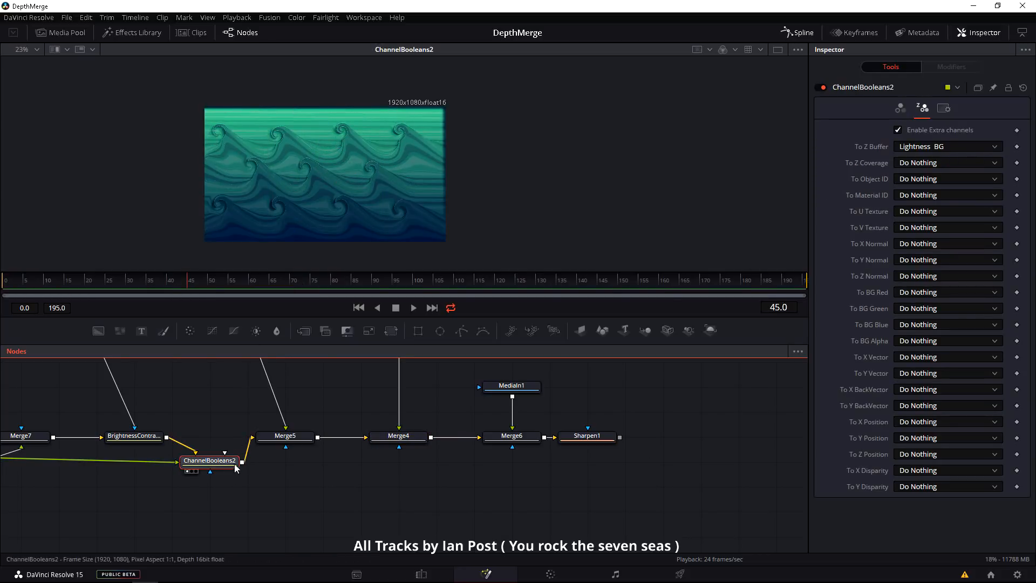
pyautogui.click(240, 234)
pyautogui.press('z')
pyautogui.click(798, 49)
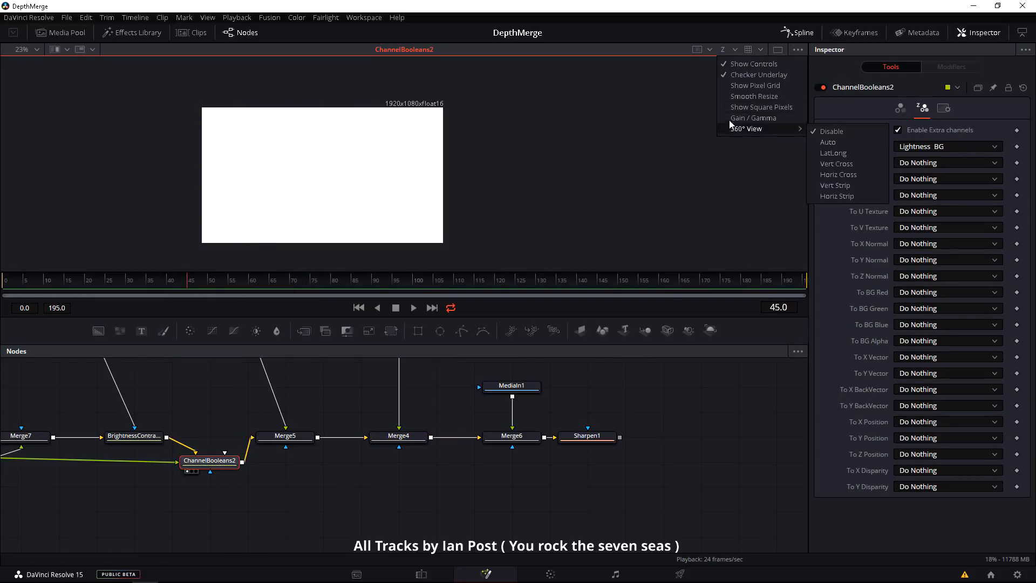
pyautogui.click(729, 123)
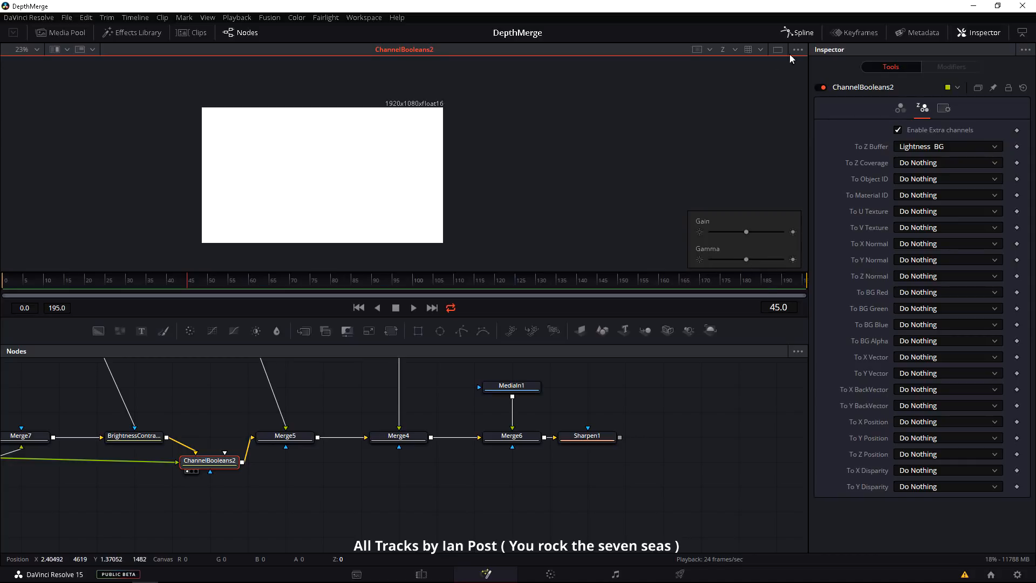
pyautogui.click(708, 49)
pyautogui.click(760, 50)
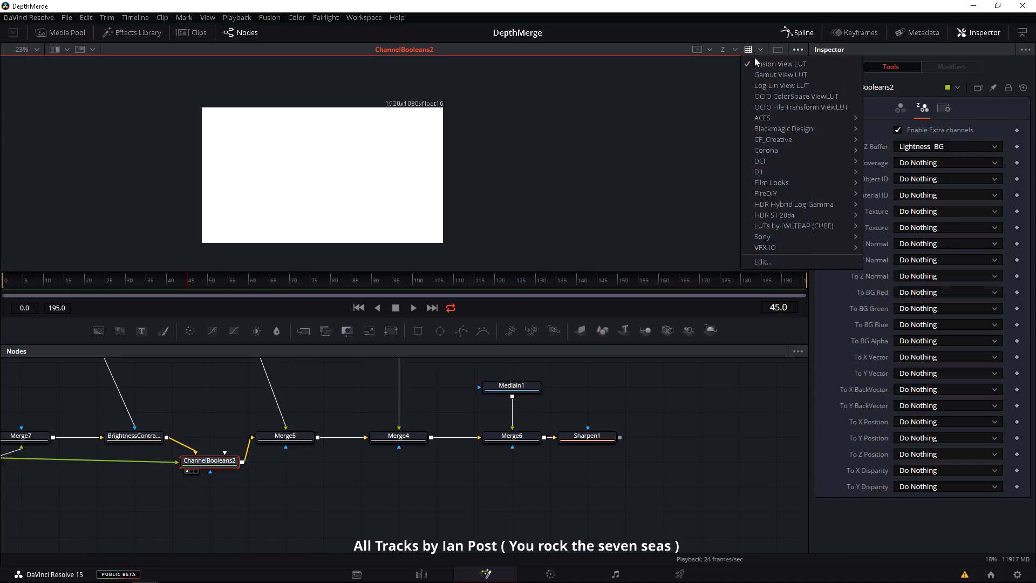
pyautogui.click(348, 192)
pyautogui.moveTo(348, 192); pyautogui.dragTo(333, 176)
pyautogui.press('c')
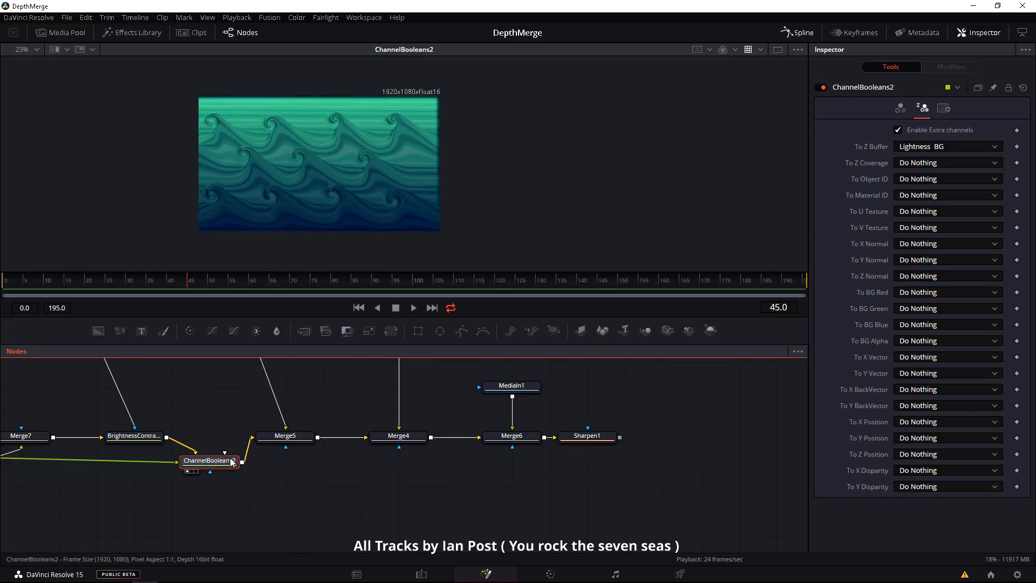
# Step: Resample Merge4's foreground Z-offset from the image and choose a different Z Buffer source for ChannelBooleans2
pyautogui.click(396, 438)
pyautogui.moveTo(911, 178); pyautogui.dragTo(340, 167)
pyautogui.moveTo(241, 483); pyautogui.dragTo(401, 485)
pyautogui.click(362, 466)
pyautogui.click(907, 147)
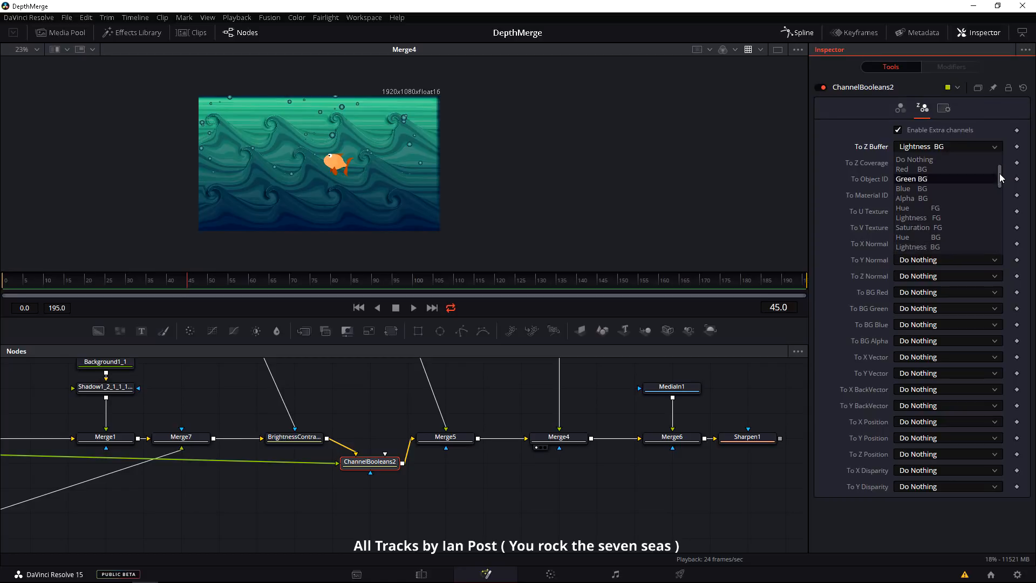
pyautogui.moveTo(1001, 177); pyautogui.dragTo(1001, 184)
pyautogui.click(906, 228)
# Step: Check Merge5's depth-merge settings, sample Merge4's foreground Z-offset again and scrub through the leap
pyautogui.click(445, 439)
pyautogui.press('1')
pyautogui.click(922, 108)
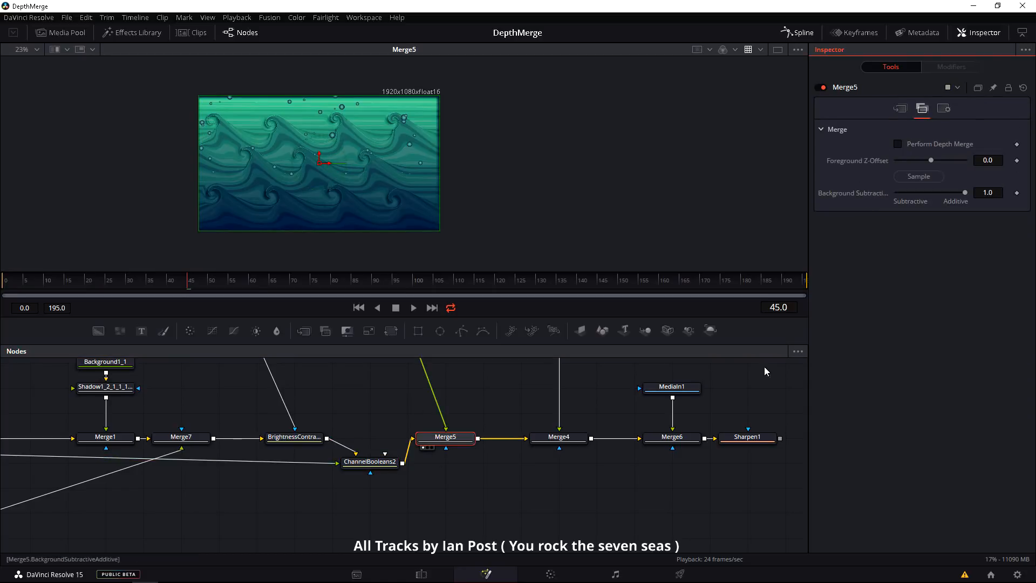
pyautogui.click(558, 437)
pyautogui.moveTo(911, 177); pyautogui.dragTo(342, 247)
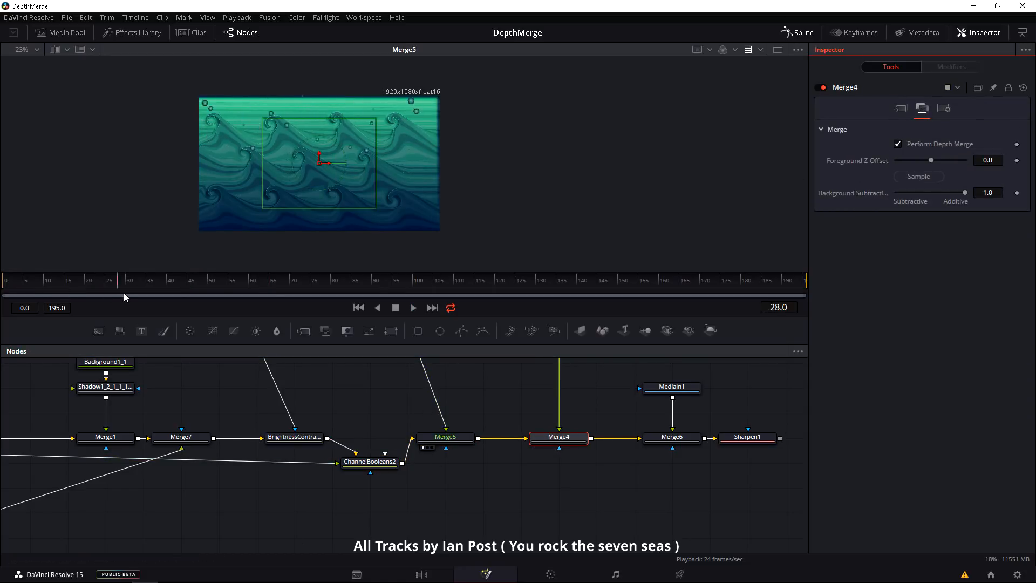
pyautogui.moveTo(424, 184); pyautogui.dragTo(426, 184)
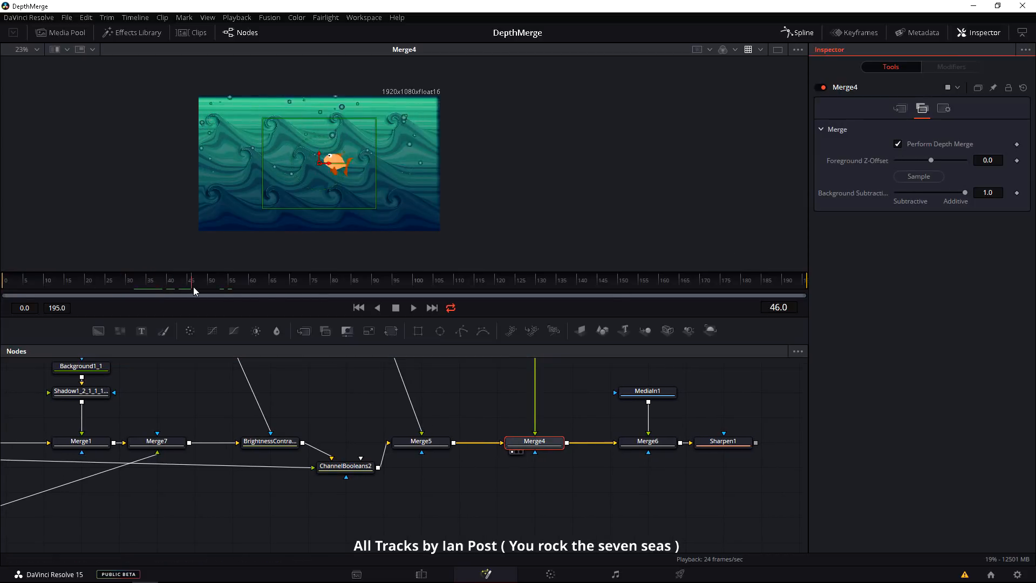
pyautogui.moveTo(809, 187); pyautogui.dragTo(255, 209)
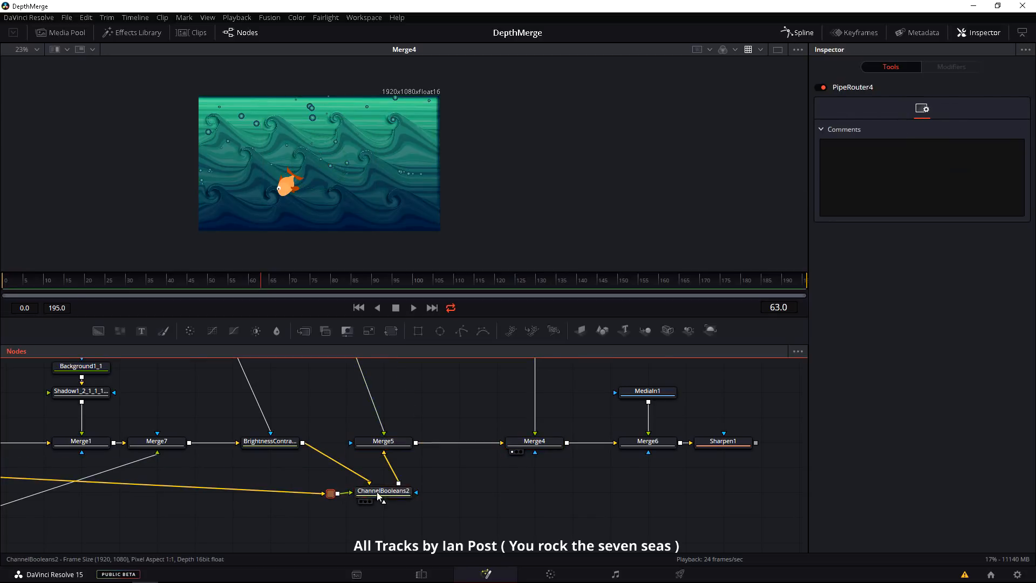
# Step: Move ChannelBooleans2 between Merge5 and Merge4, fed through the pipe router, and resample Merge4's foreground Z-offset
pyautogui.moveTo(379, 497); pyautogui.dragTo(458, 443)
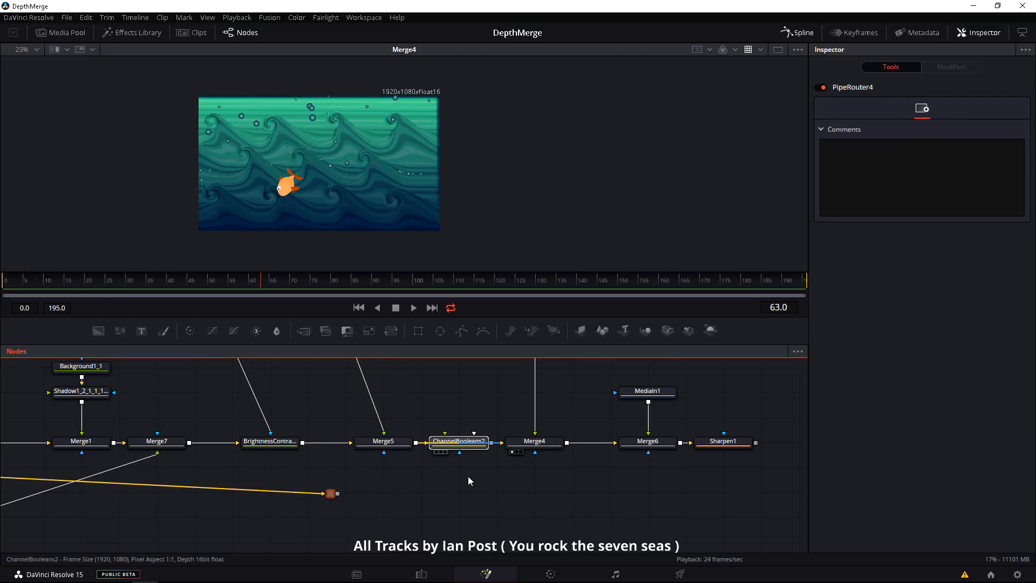
pyautogui.click(519, 444)
pyautogui.moveTo(907, 178); pyautogui.dragTo(299, 202)
# Step: Set the colour operation of ChannelBooleans2 to Negative and choose a different source for its alpha channel
pyautogui.click(459, 443)
pyautogui.click(900, 108)
pyautogui.click(917, 131)
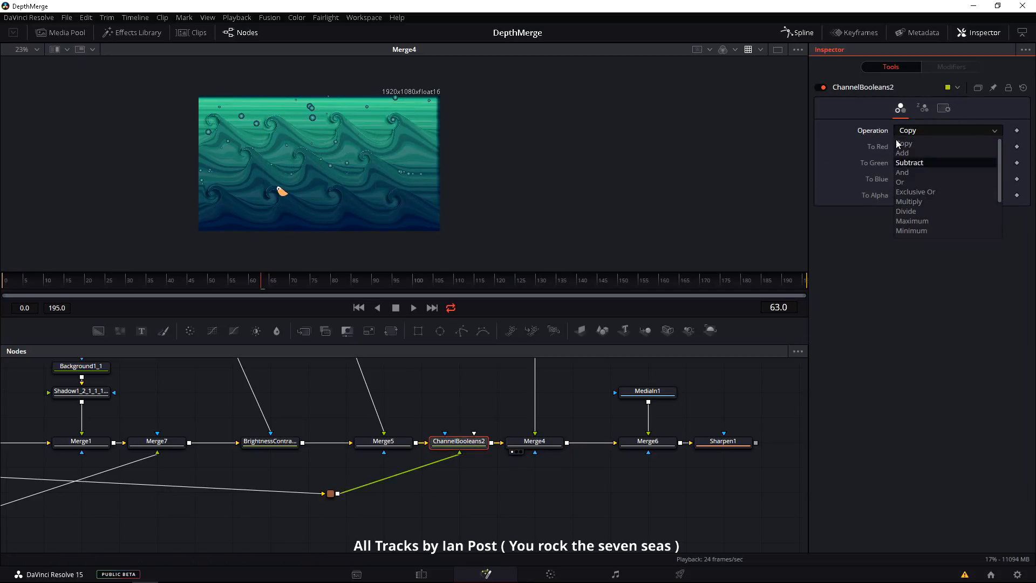
pyautogui.click(905, 222)
pyautogui.click(948, 195)
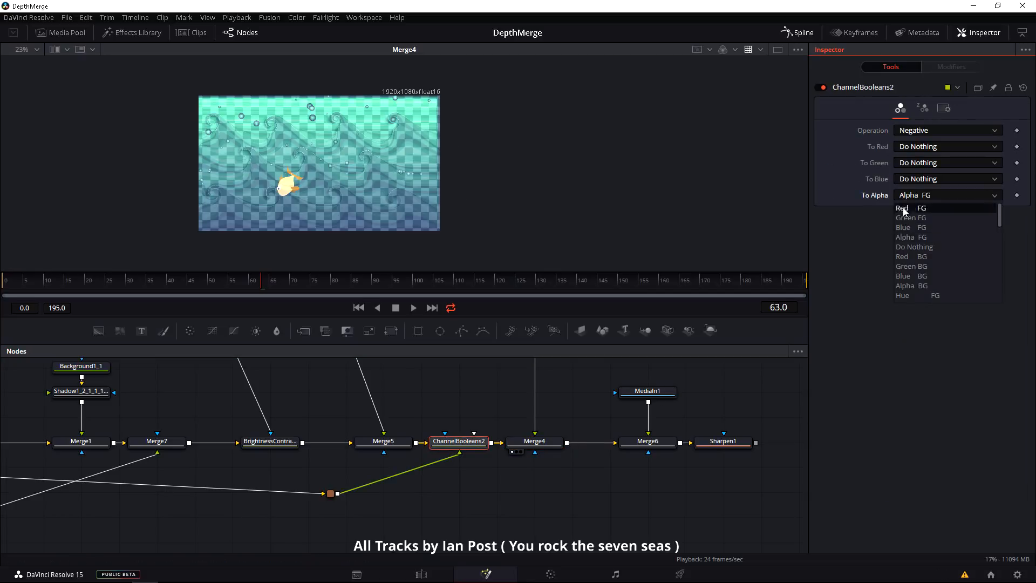
pyautogui.click(917, 207)
# Step: Sample Merge4's foreground Z-offset from the waves at 0.619384 and scrub through the leap
pyautogui.click(534, 441)
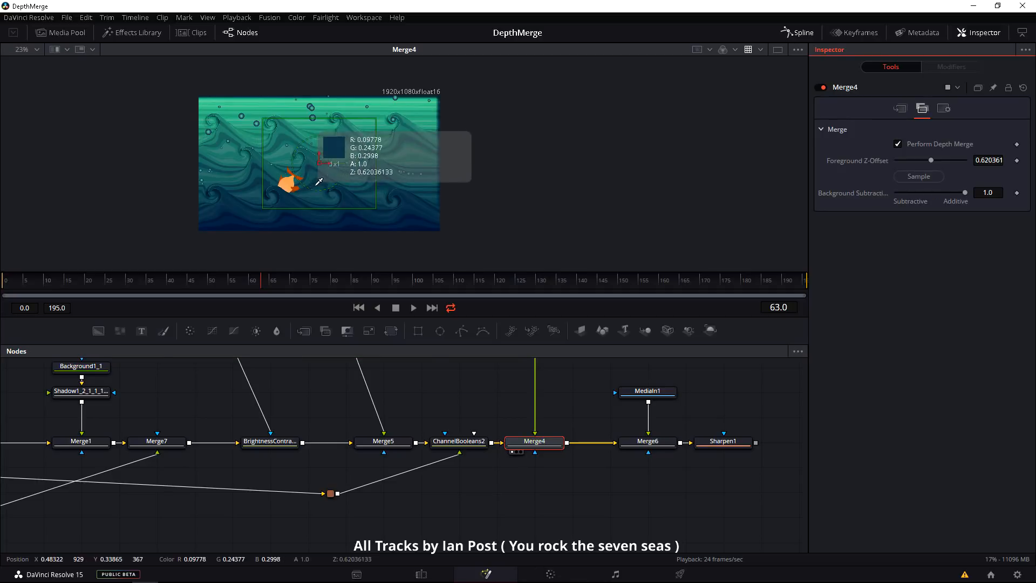
pyautogui.click(232, 281)
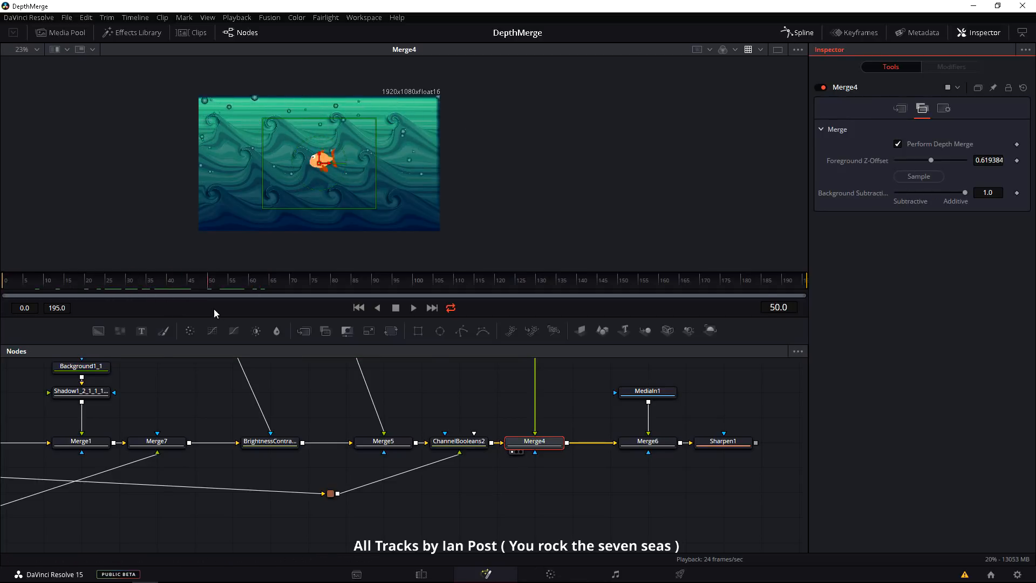
pyautogui.moveTo(214, 314); pyautogui.dragTo(248, 313)
# Step: Animate Merge4's Foreground Z-Offset and set a keyframe for it at frame 60
pyautogui.rightClick(932, 160)
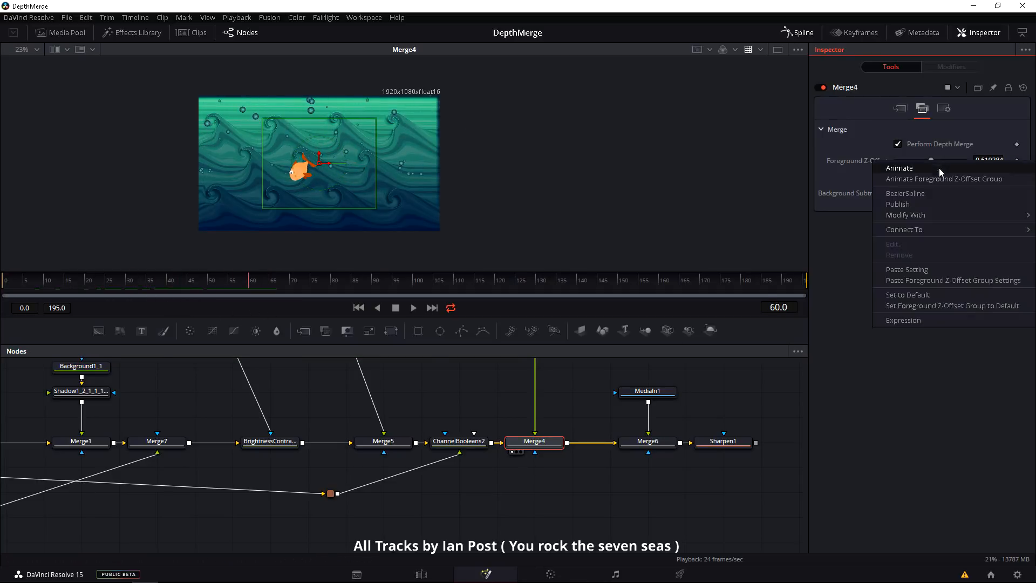
pyautogui.click(938, 168)
pyautogui.rightClick(929, 160)
pyautogui.click(812, 301)
pyautogui.rightClick(932, 160)
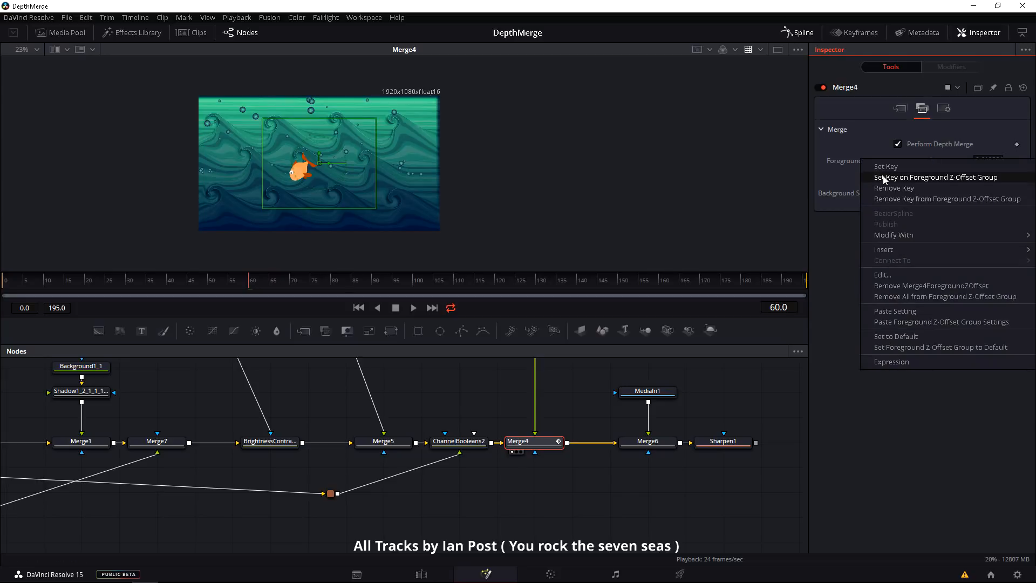
pyautogui.click(885, 178)
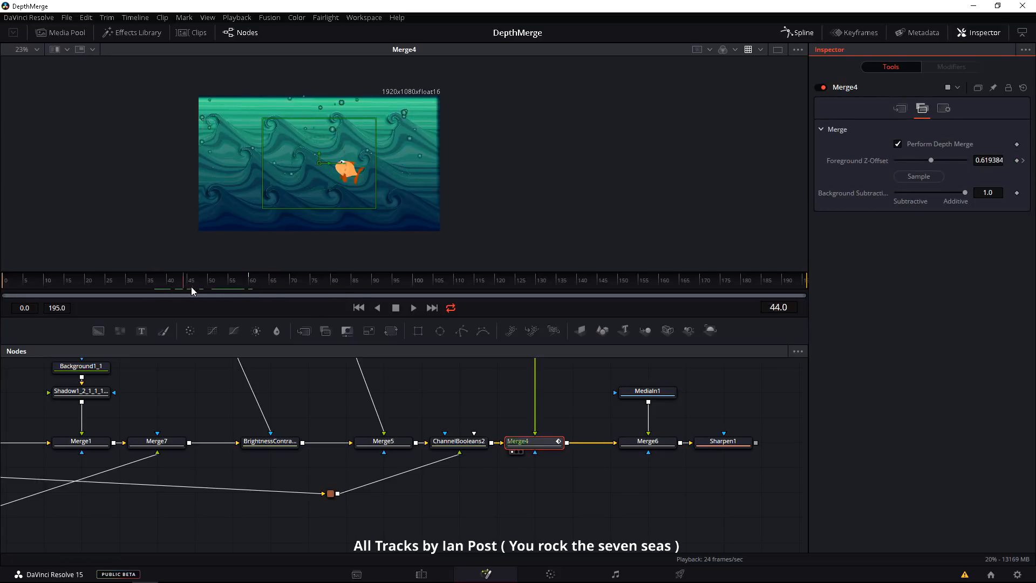
# Step: Add an earlier Foreground Z-Offset keyframe on Merge4 near frame 38 and scrub the leap between both keyframes
pyautogui.click(145, 286)
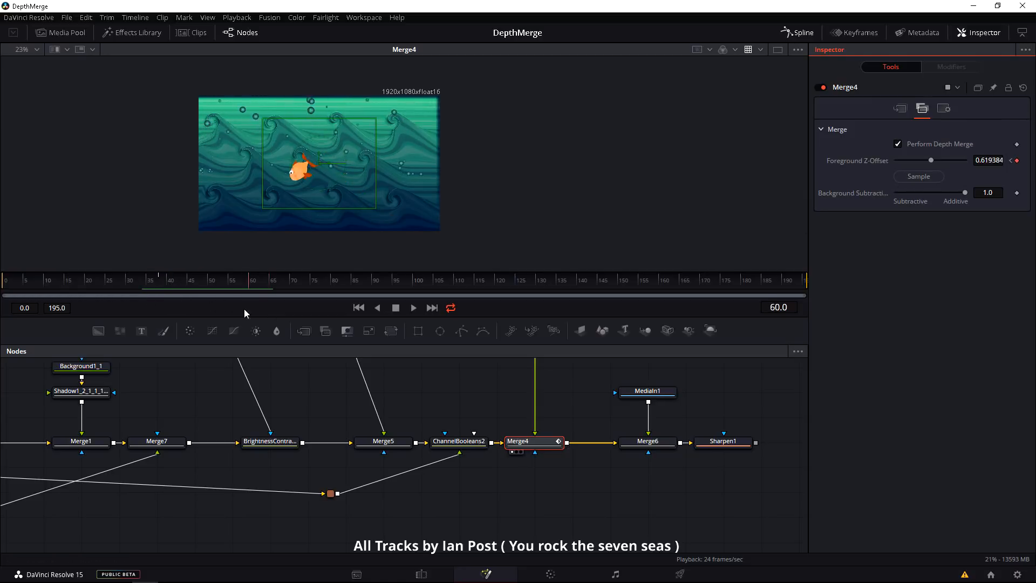
pyautogui.click(175, 286)
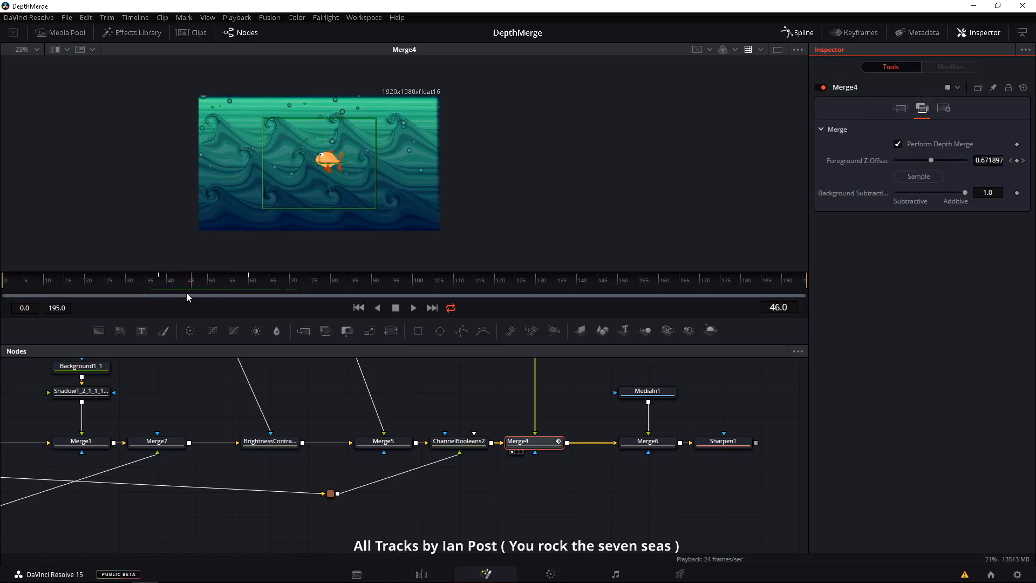
pyautogui.click(293, 390)
pyautogui.click(192, 283)
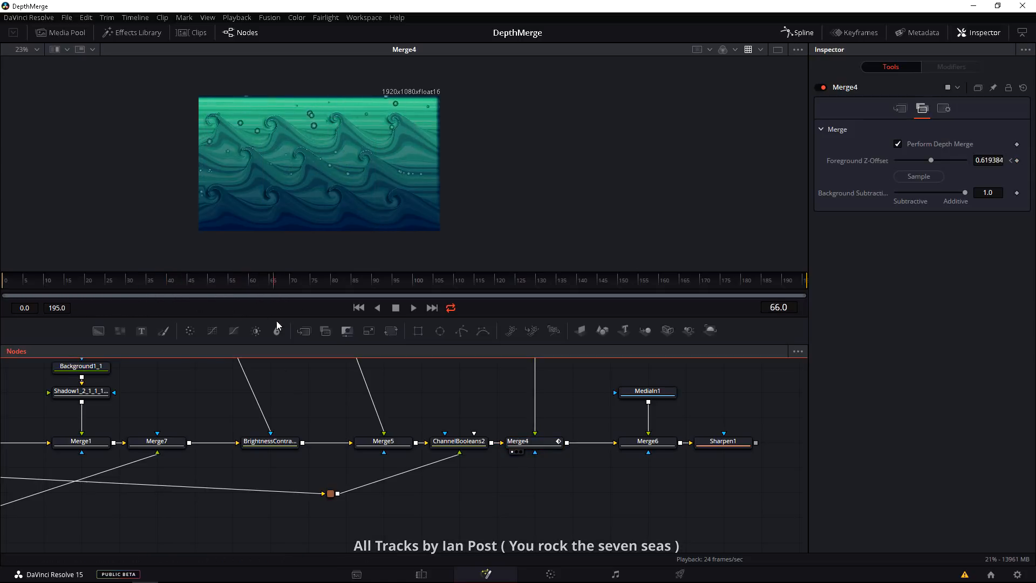
pyautogui.moveTo(165, 317); pyautogui.dragTo(168, 317)
# Step: Try to duplicate the fish's MediaIn2 and Transform1 nodes in the node graph
pyautogui.scroll(-3, 302, 421)
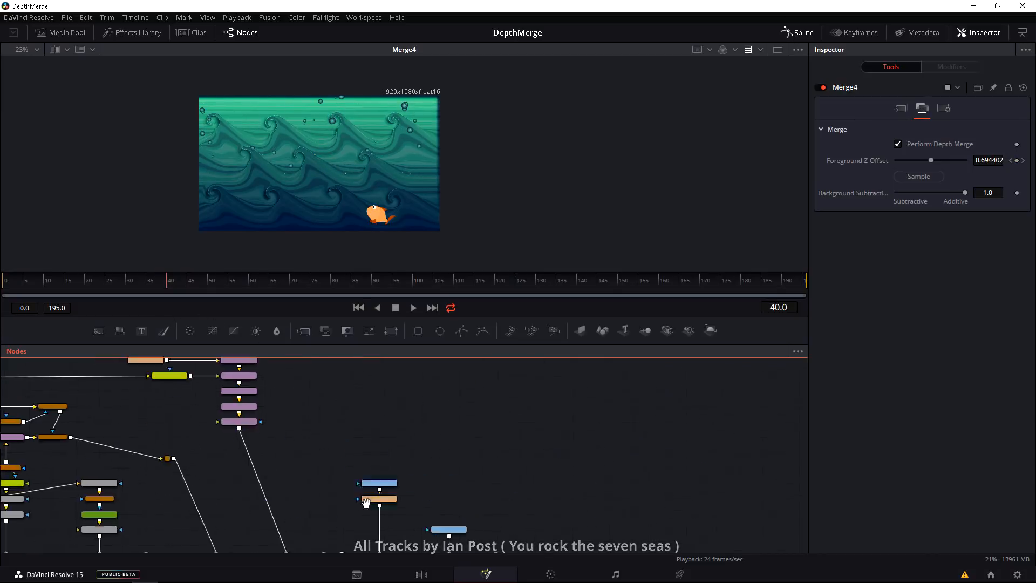
pyautogui.scroll(2, 324, 448)
pyautogui.moveTo(301, 396); pyautogui.dragTo(399, 488)
pyautogui.hotkey('ctrl', 'c')
pyautogui.click(427, 483)
pyautogui.hotkey('ctrl', 'v')
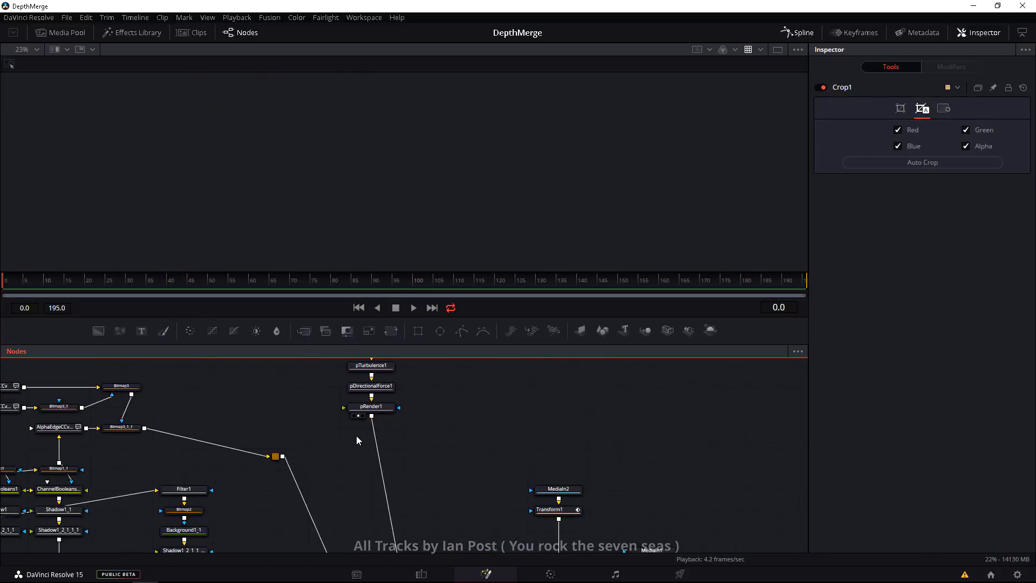
# Step: Enlarge the viewer on Sharpen1's final output and play back the scene
pyautogui.moveTo(544, 405); pyautogui.dragTo(367, 226)
pyautogui.moveTo(425, 344); pyautogui.dragTo(428, 501)
pyautogui.scroll(3, 403, 253)
pyautogui.press('space')
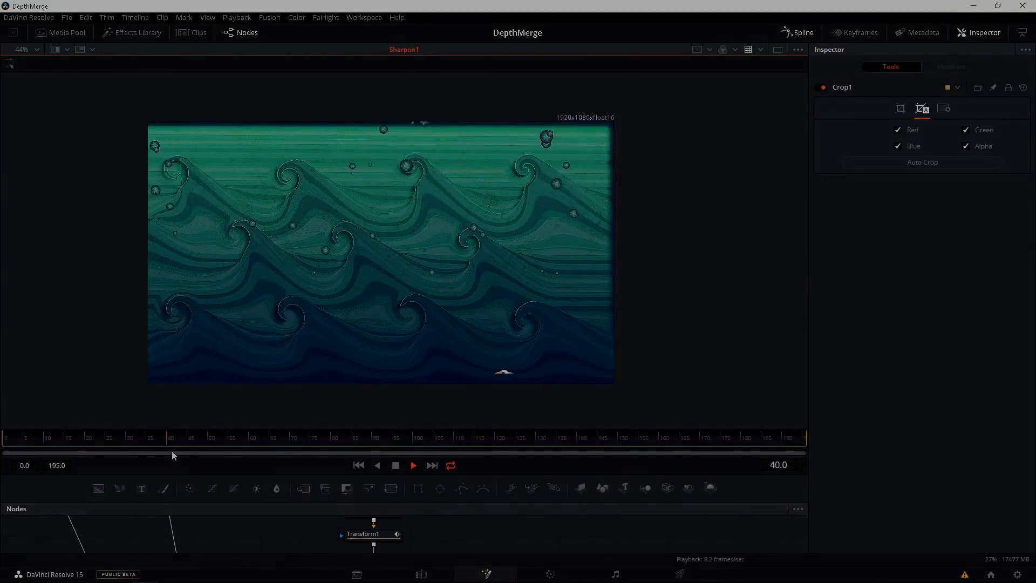